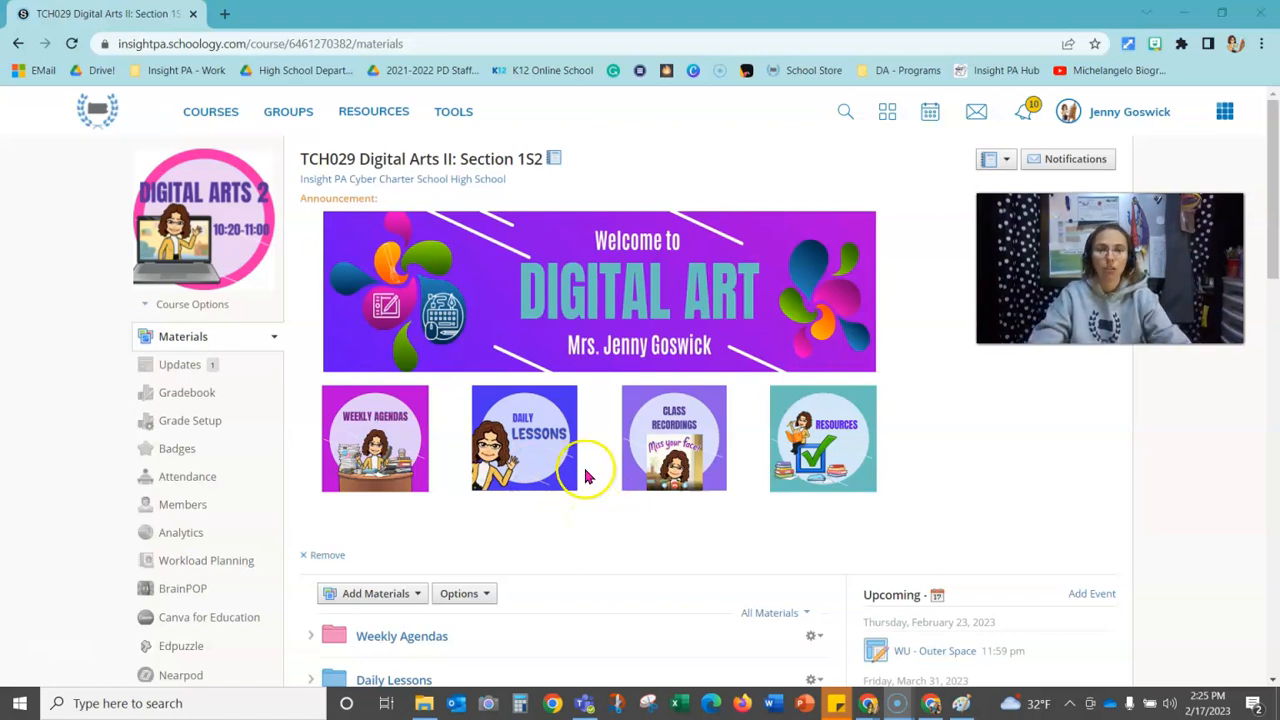
Open the Files to Download page in the 10.04 - Pen Tool Practice folder of Unit 10 under Daily Lessons
scroll(578, 481, "down", 3)
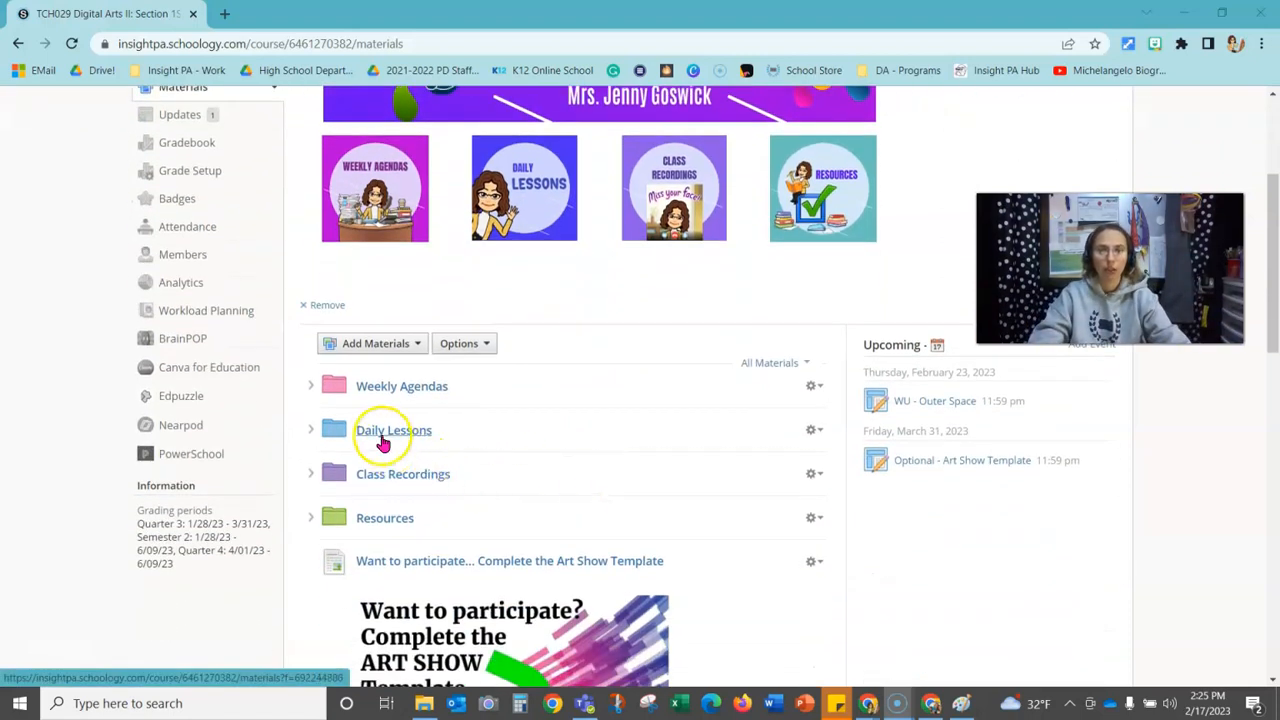
left_click(383, 432)
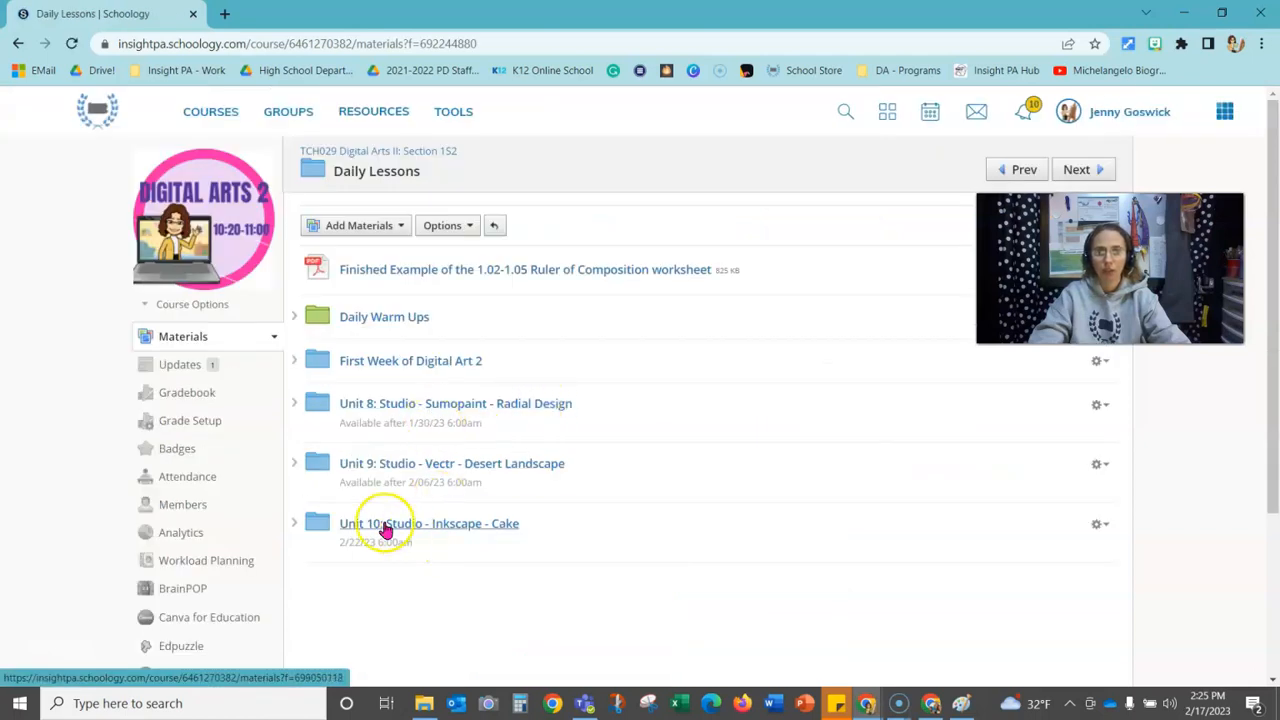
left_click(362, 533)
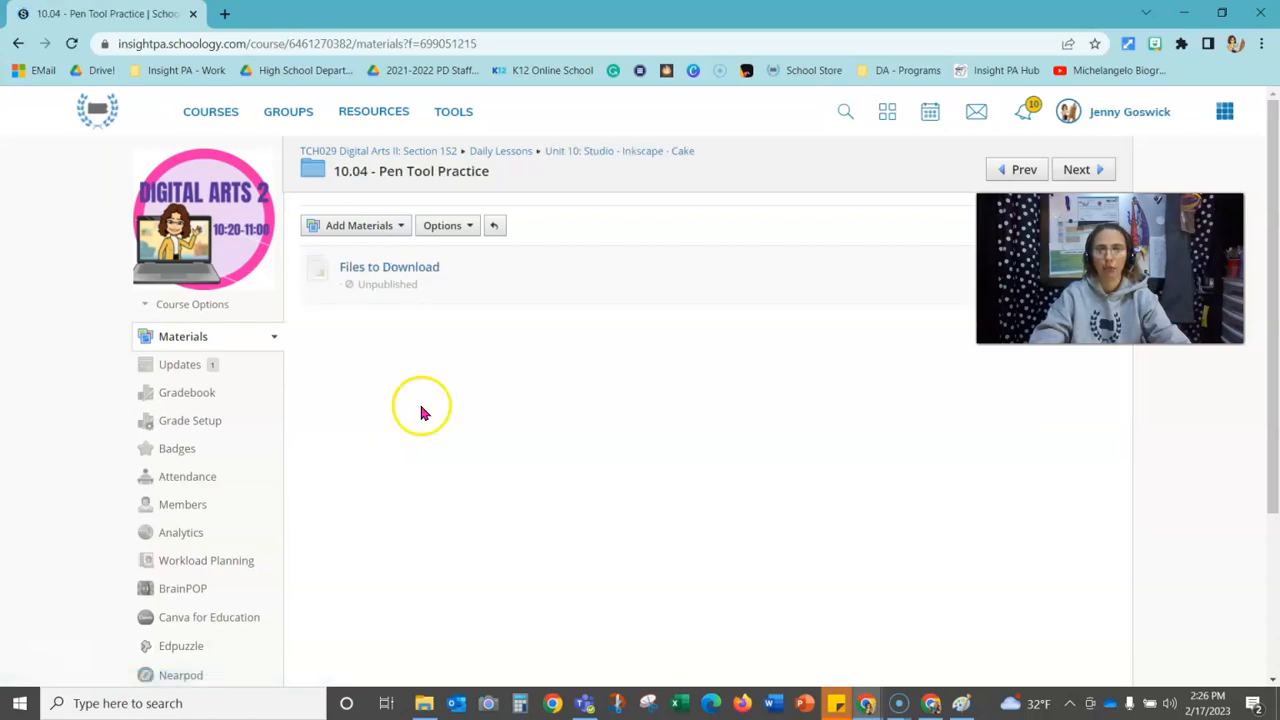
left_click(383, 270)
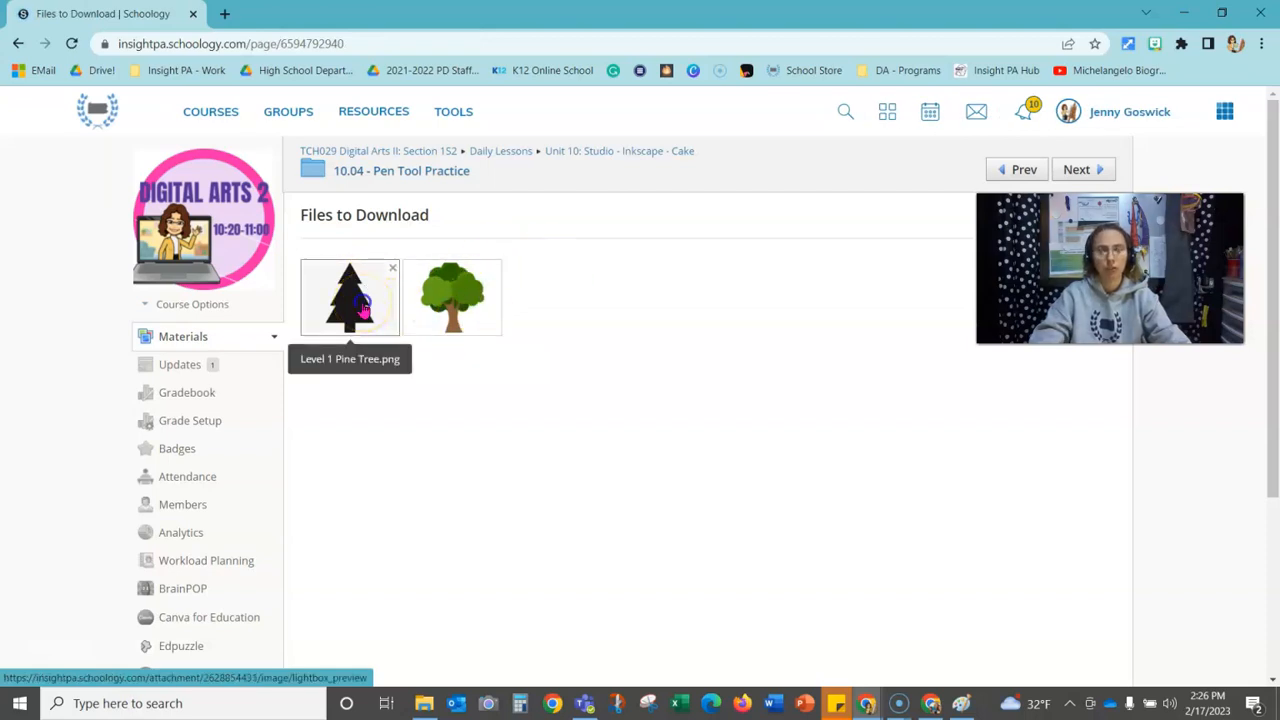
Preview the Level 1 Pine Tree image and download it
left_click(362, 308)
scroll(743, 405, "down", 2)
scroll(743, 405, "down", 1)
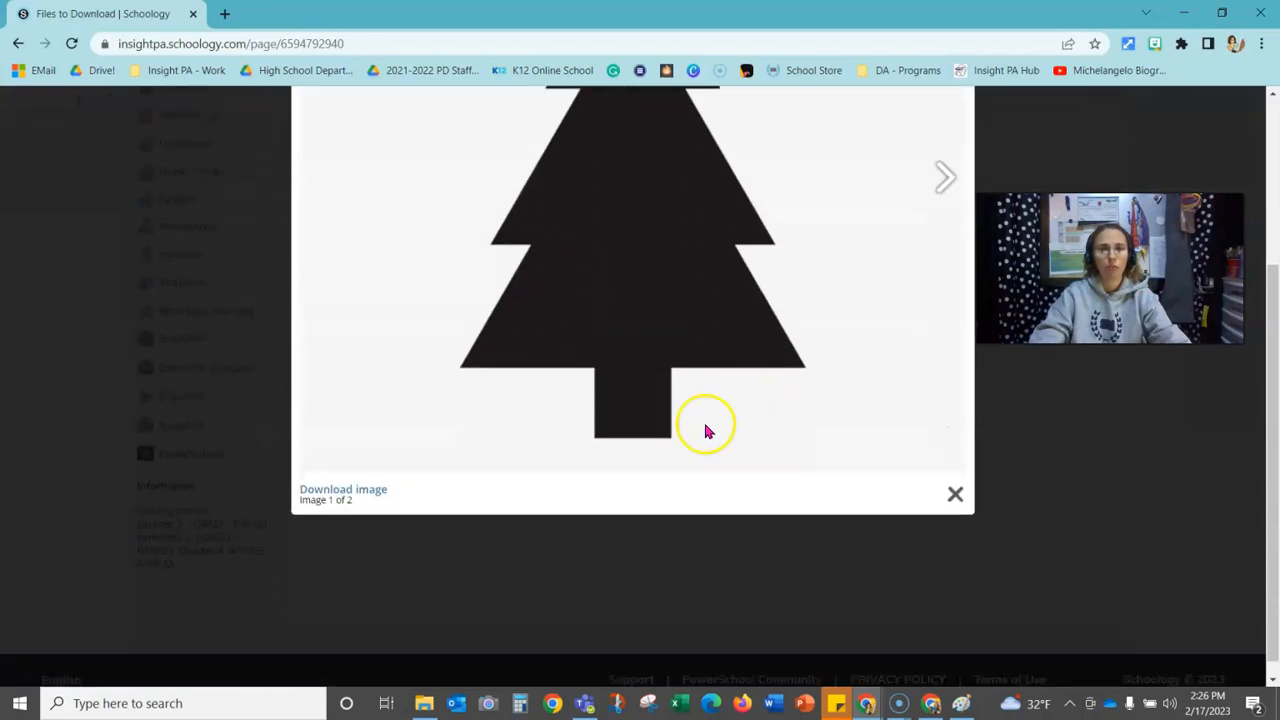
left_click(362, 492)
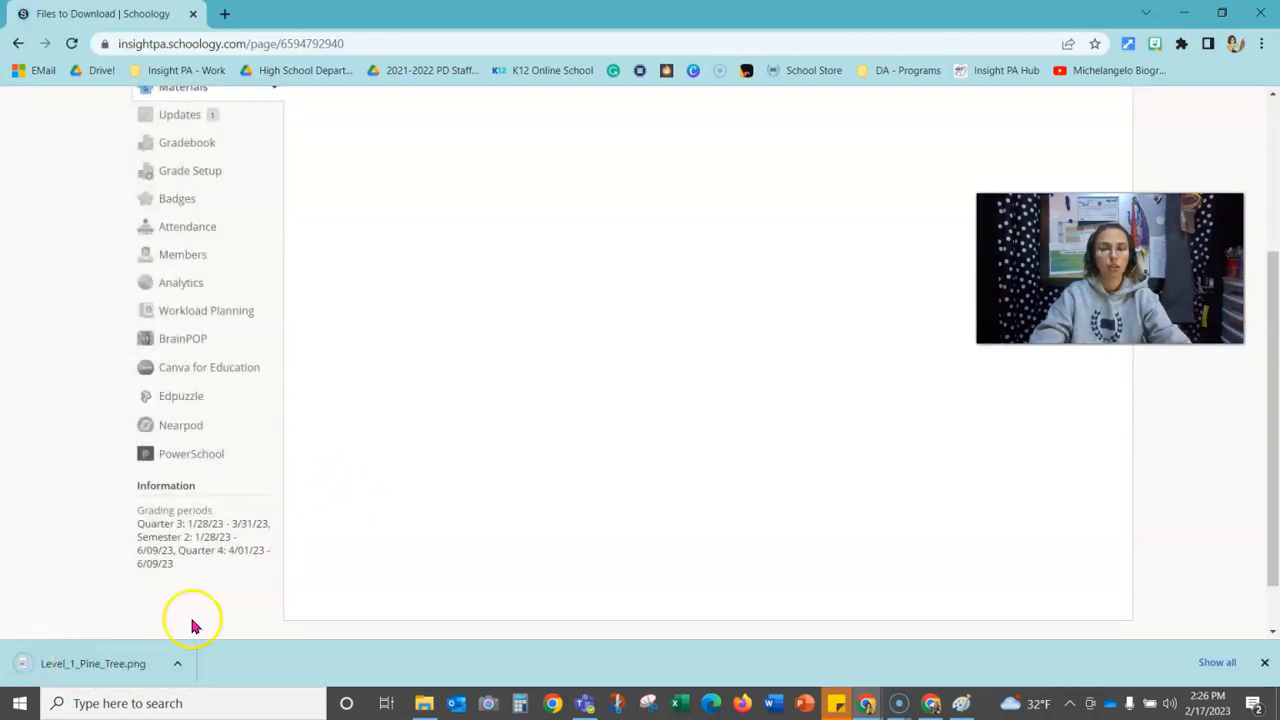
Preview the green round tree image beside the pine tree and download it
scroll(889, 309, "up", 3)
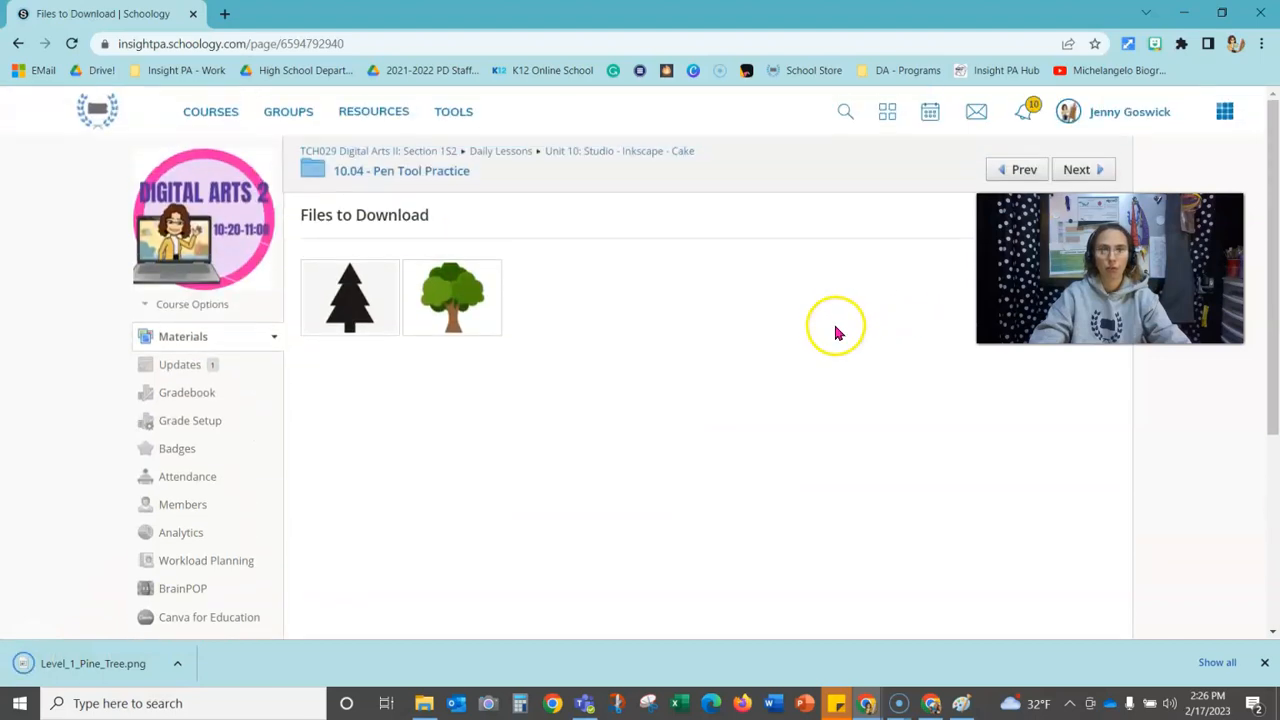
left_click(455, 302)
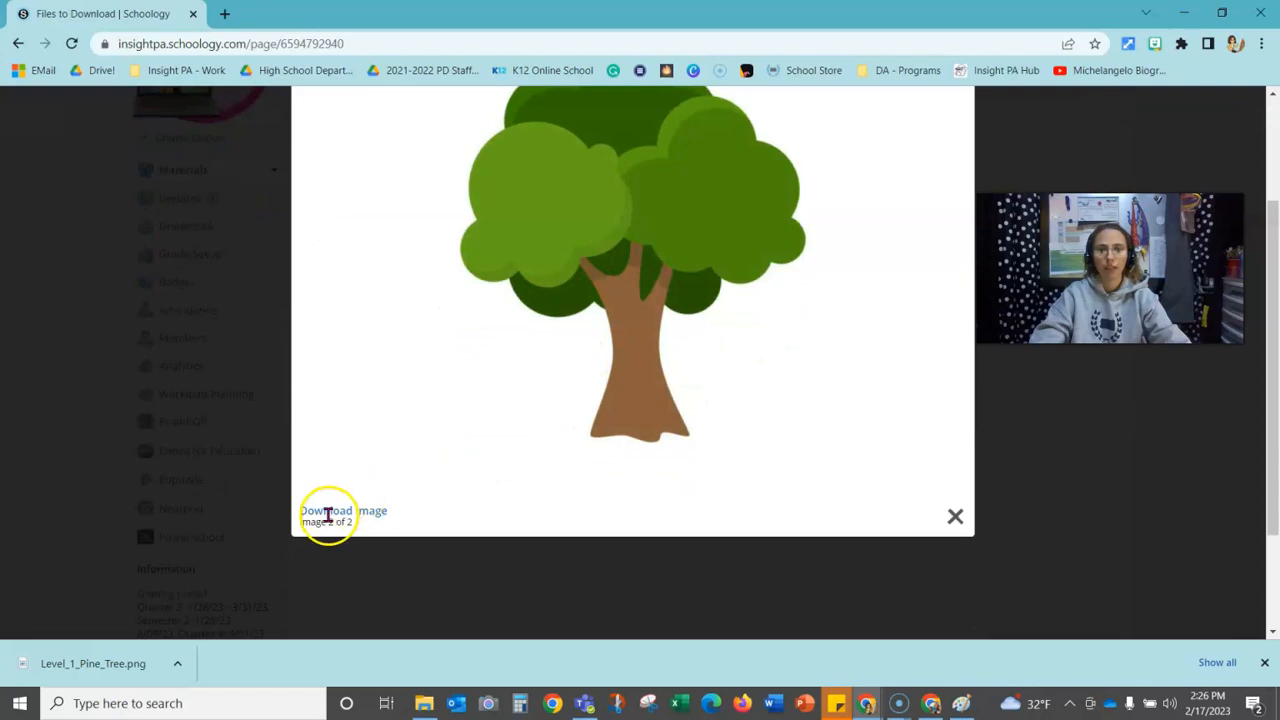
left_click(330, 515)
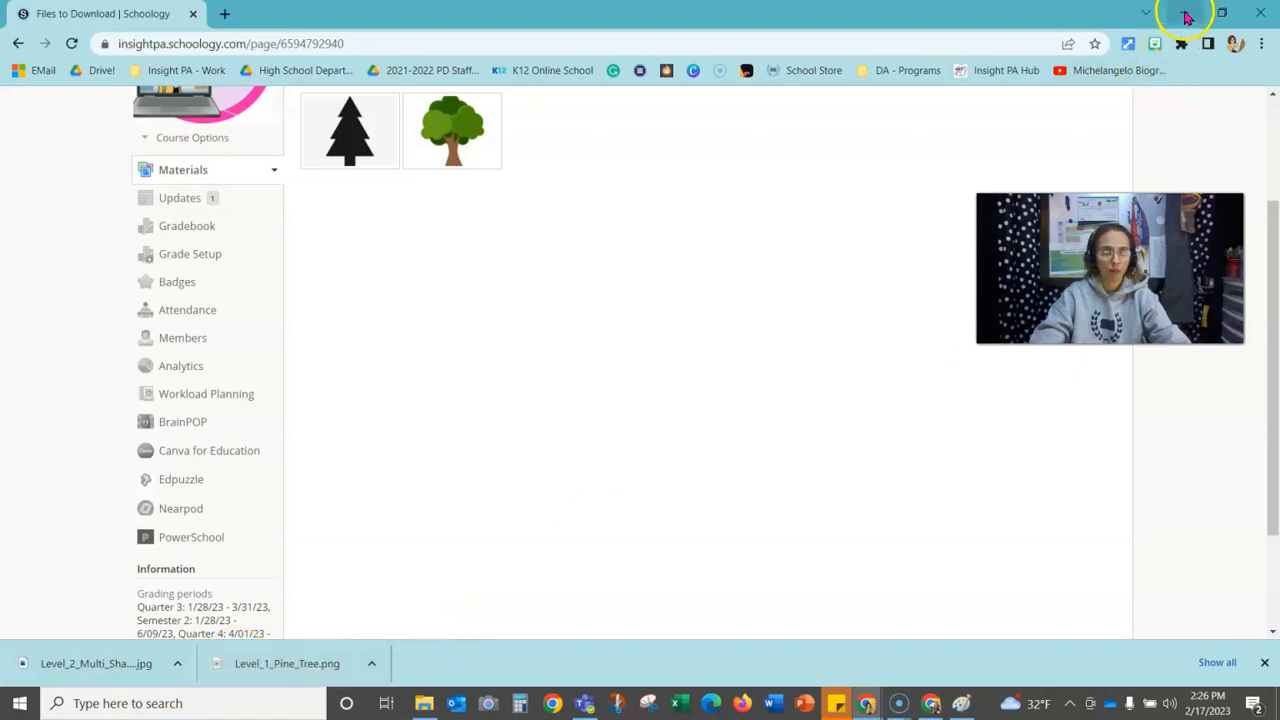
Minimize the browser and launch Inkscape by searching the computer for "ink"
left_click(1186, 18)
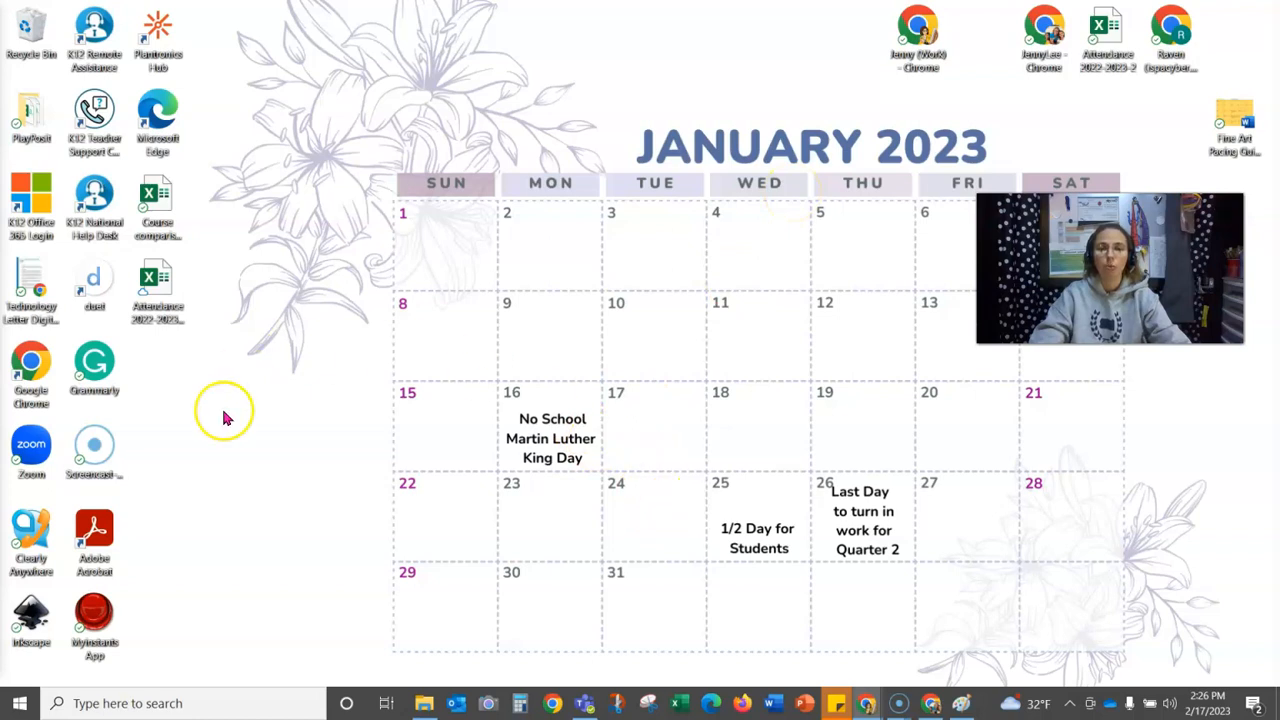
left_click(124, 703)
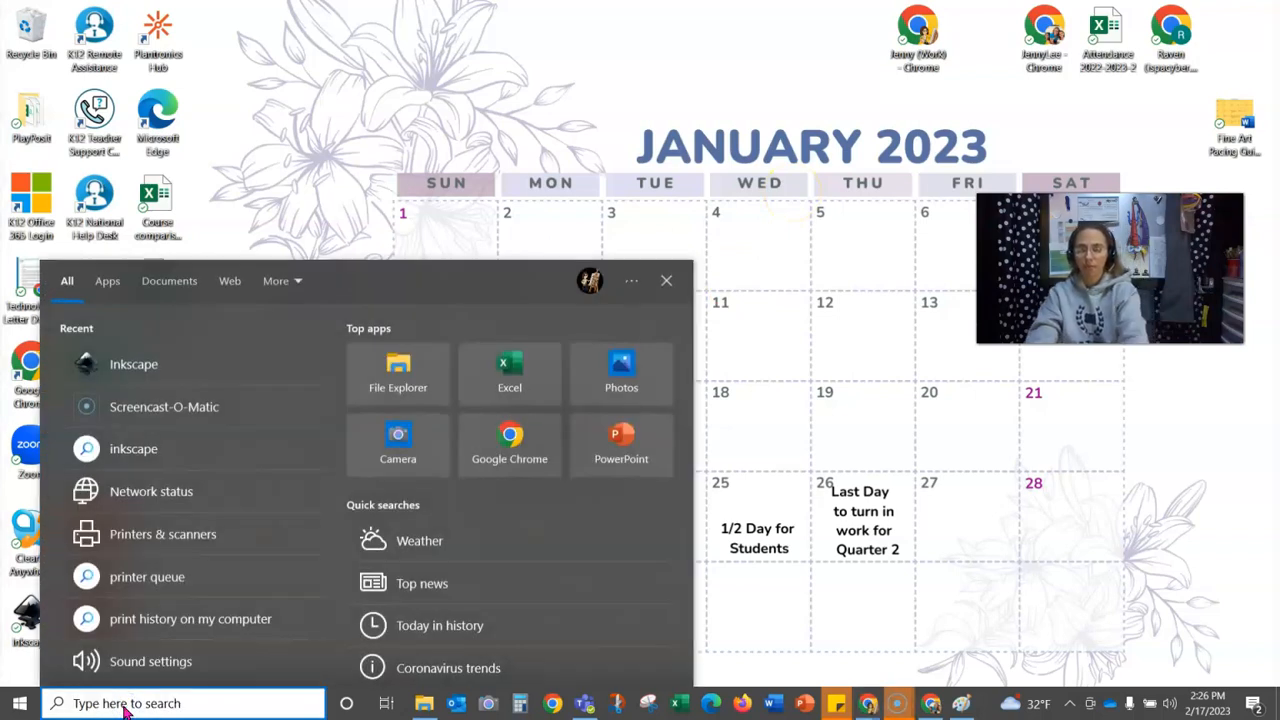
type("ink")
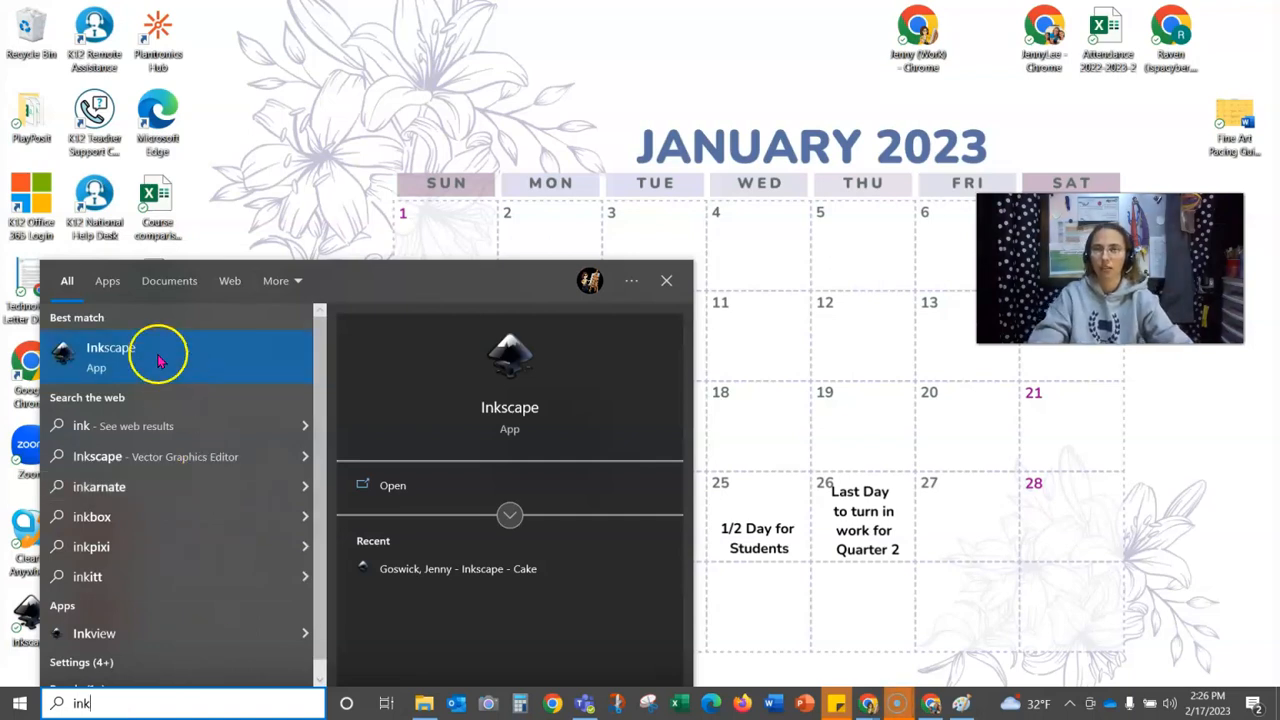
left_click(123, 362)
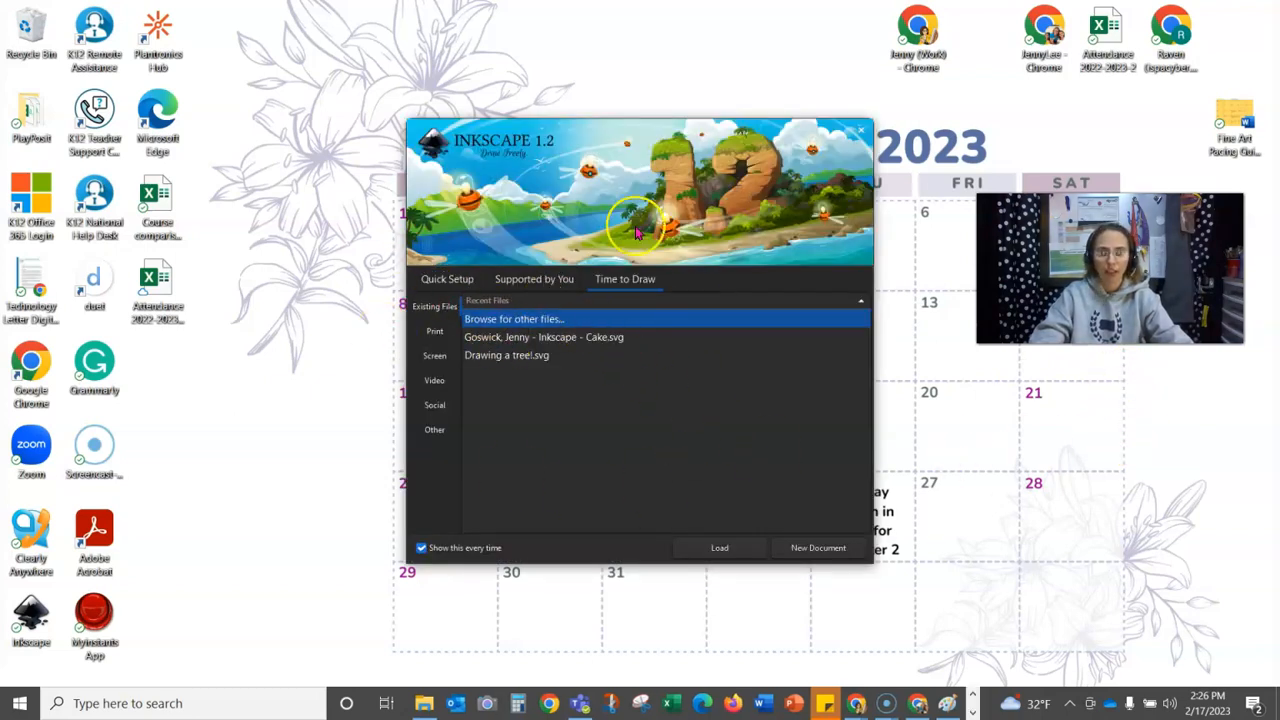
Load the recent Inkscape - Cake.svg file and maximize its window
left_click(478, 338)
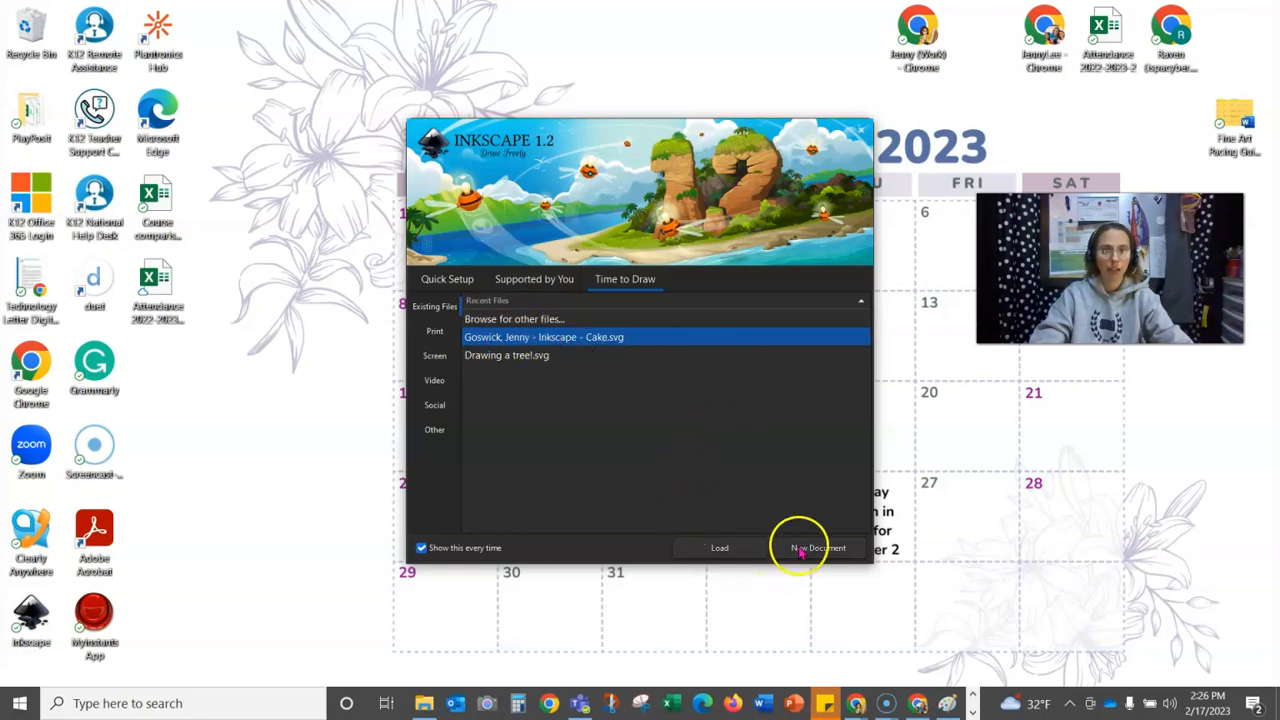
left_click(721, 548)
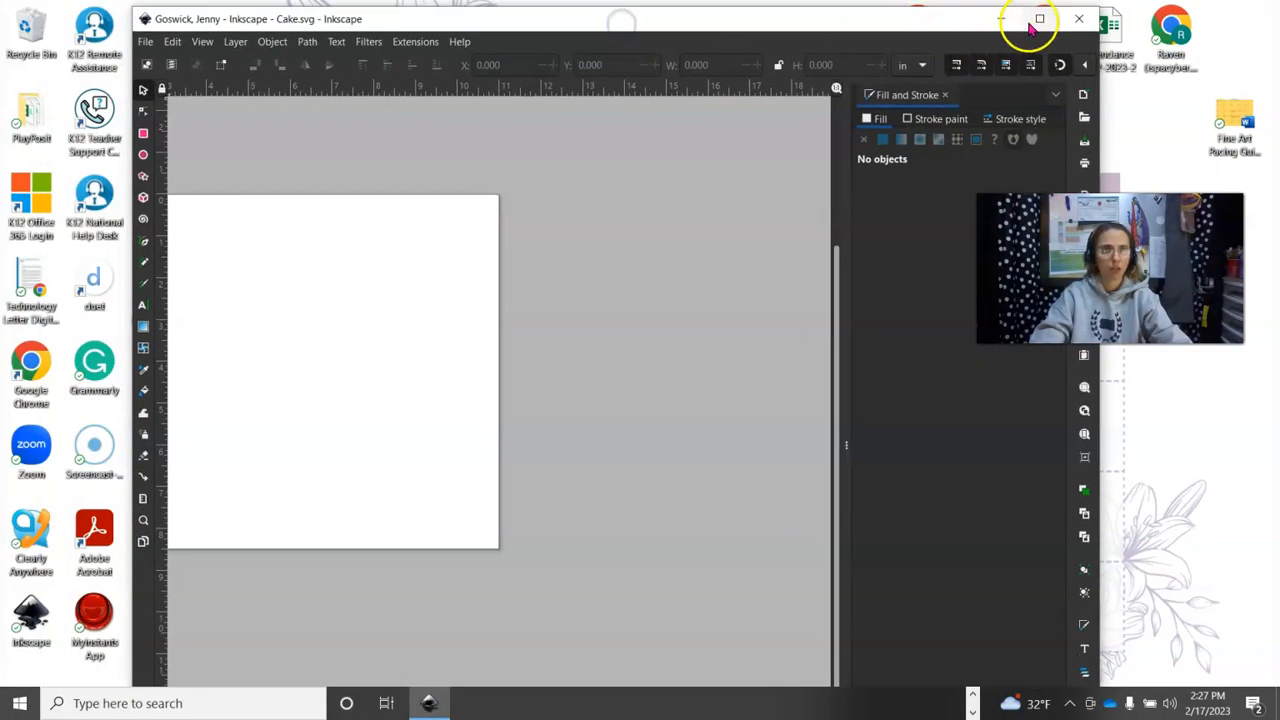
left_click(1036, 22)
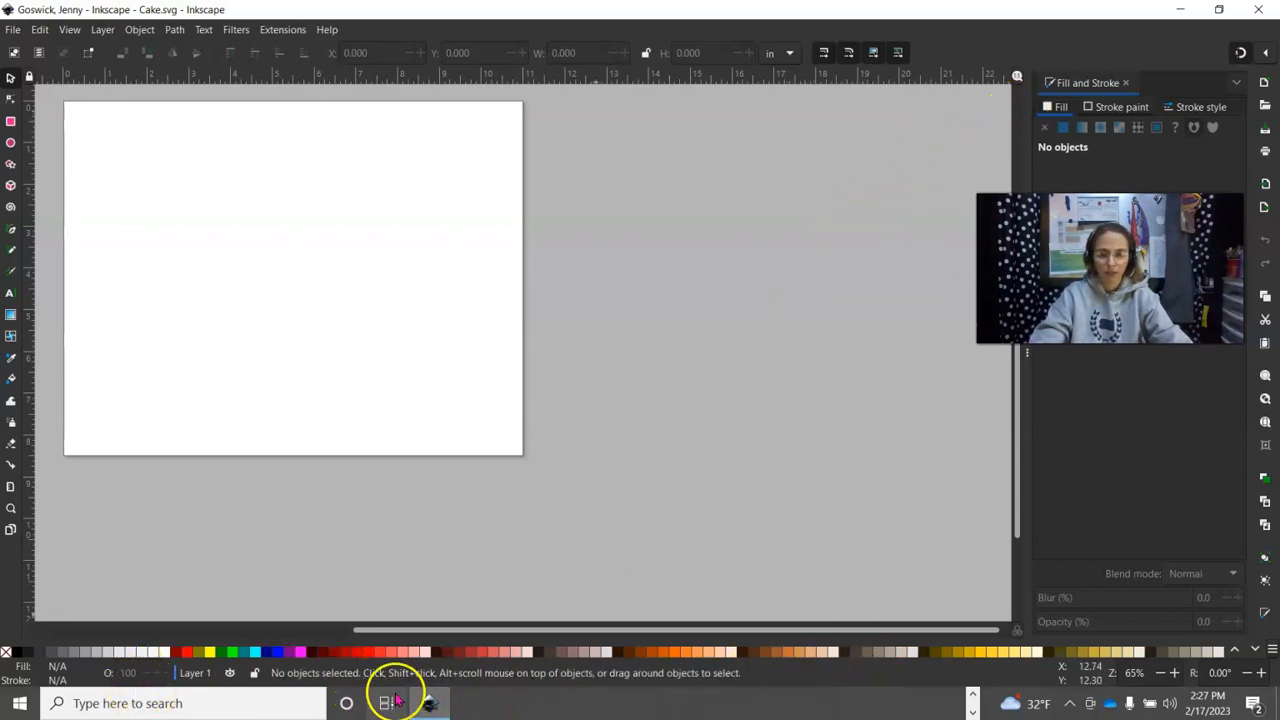
Launch File Explorer by searching for "Fol" and open the Downloads folder
left_click(125, 700)
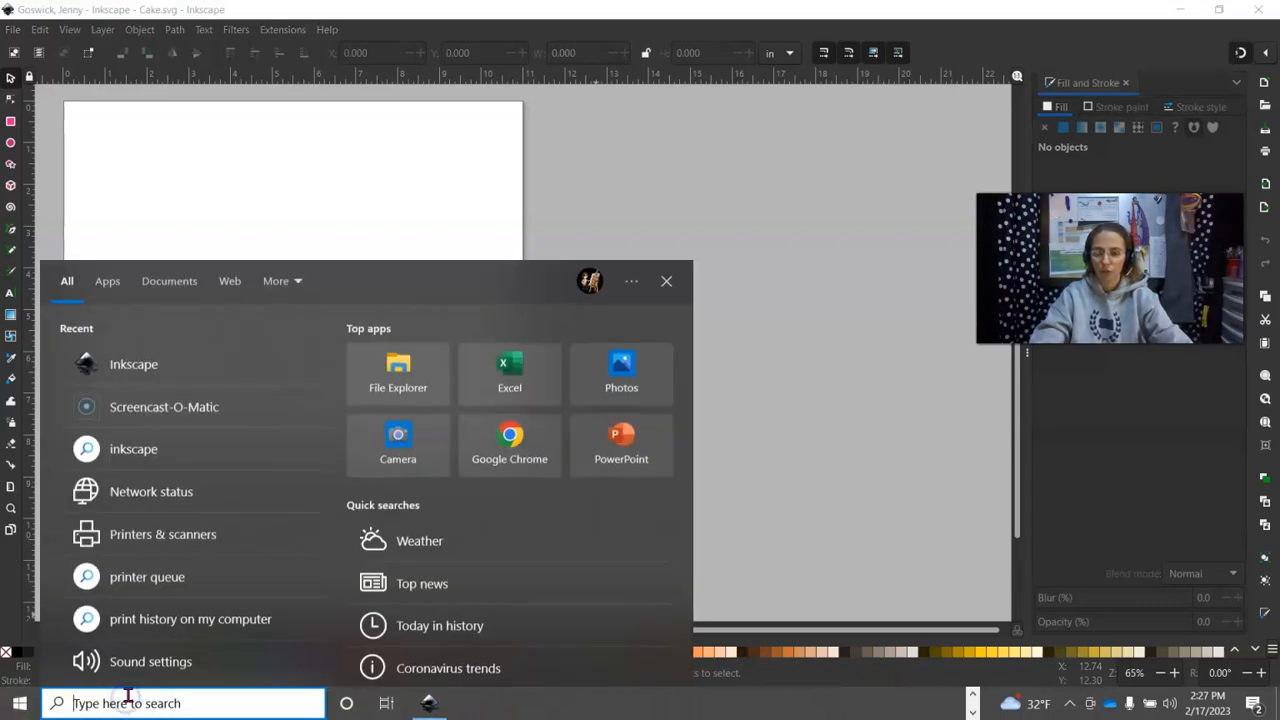
type("Fol")
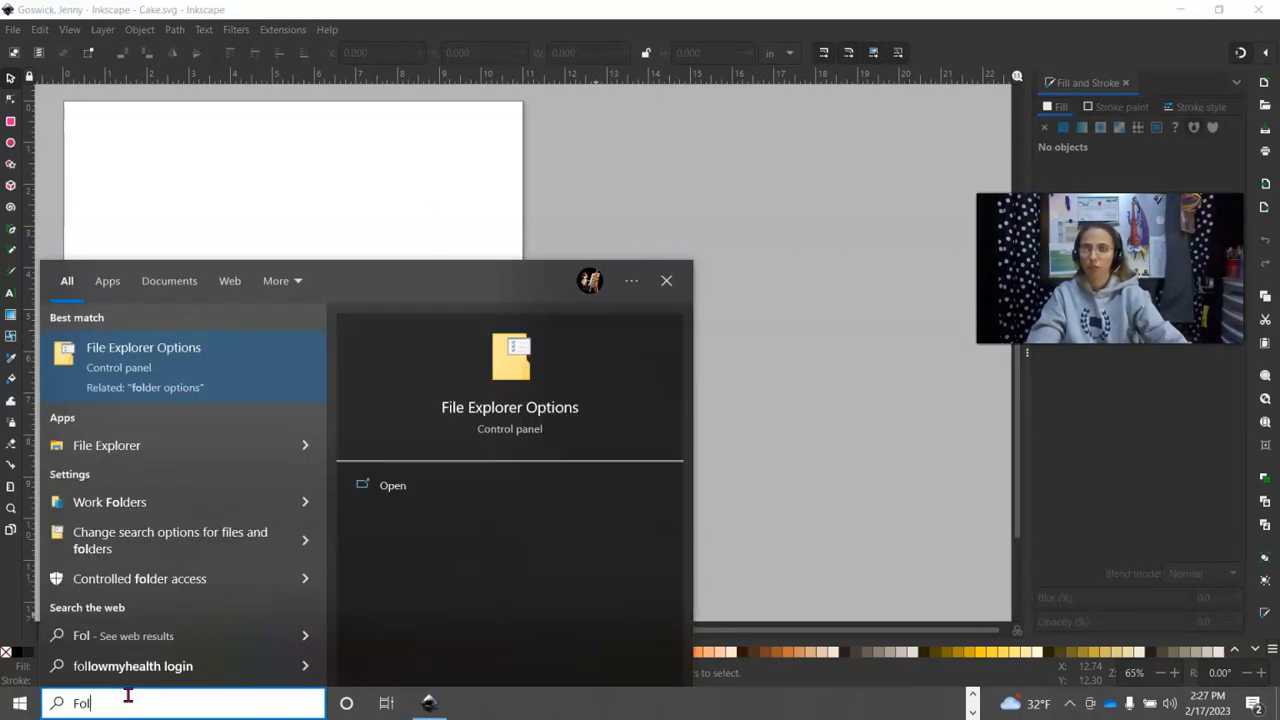
left_click(80, 445)
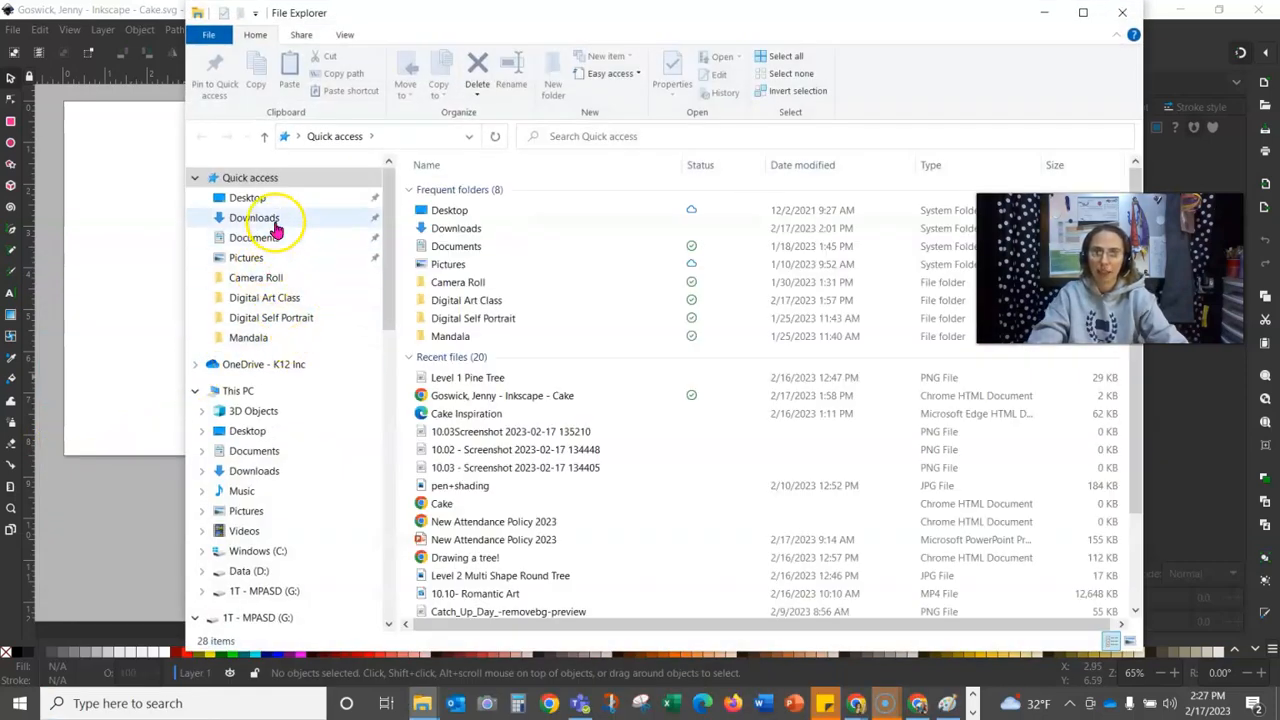
left_click(262, 218)
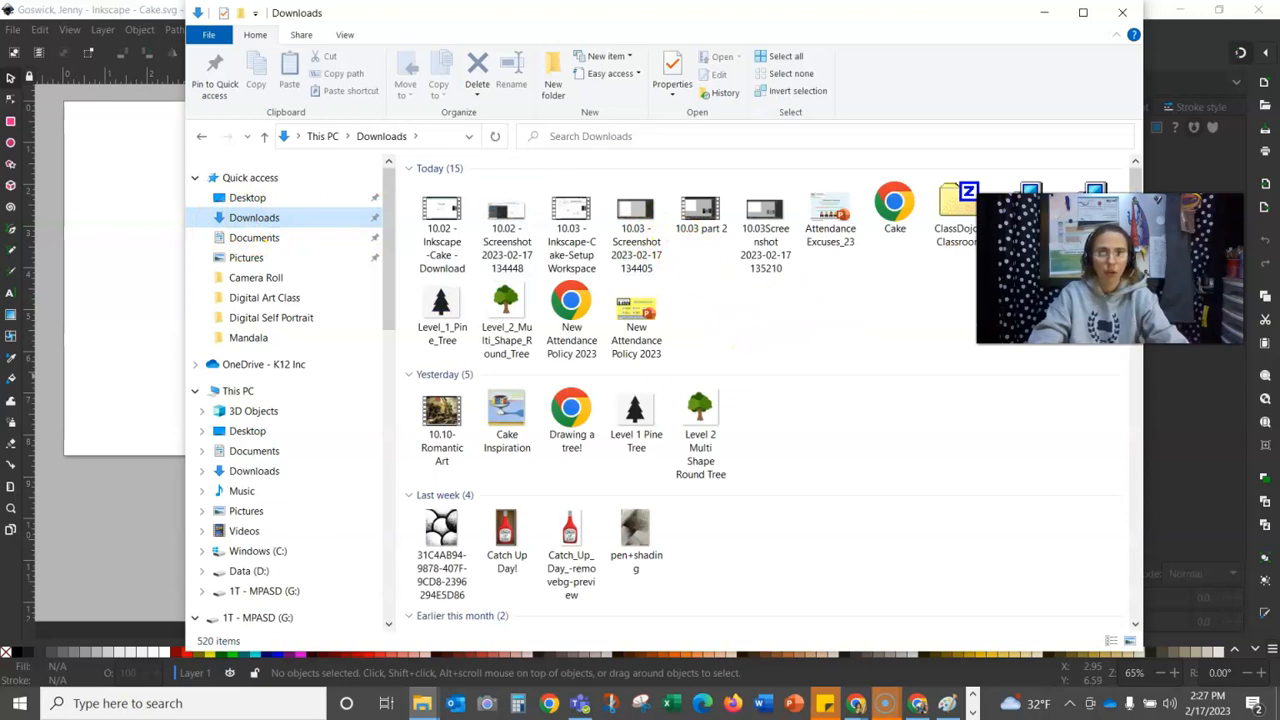
Open today's downloaded Level_1_Pine_Tree image with Paint
left_click(440, 306)
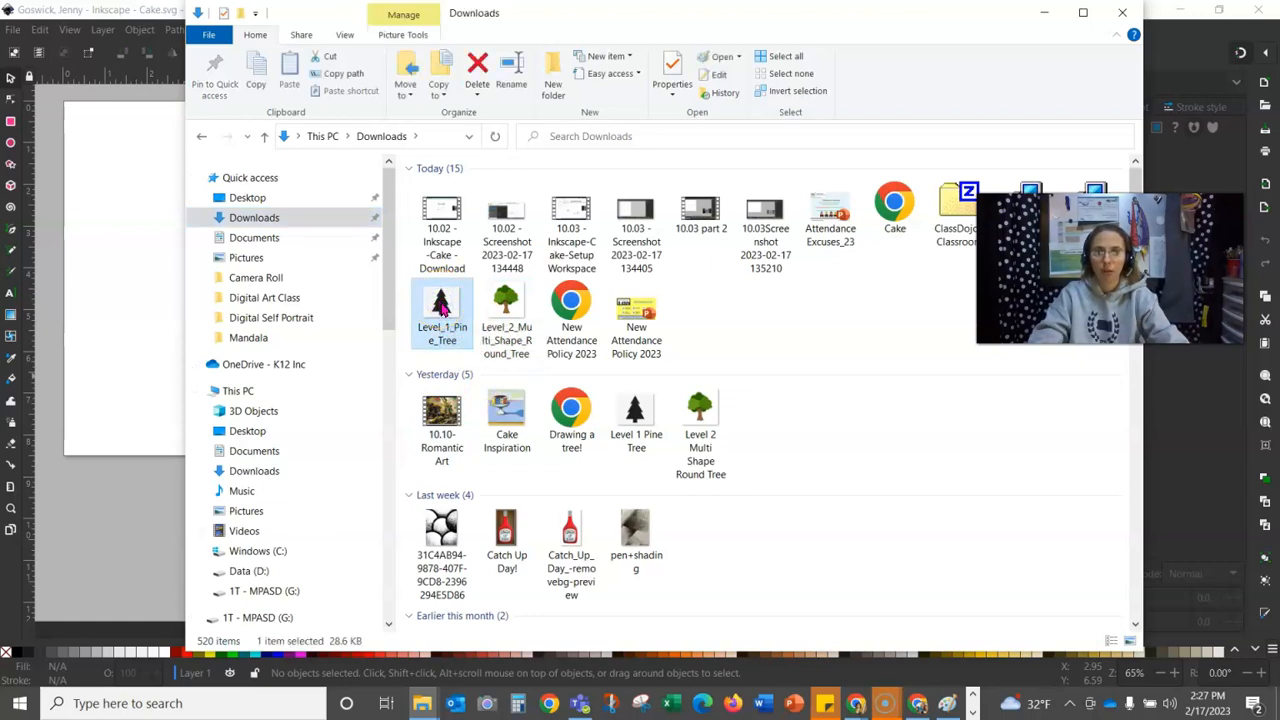
right_click(443, 308)
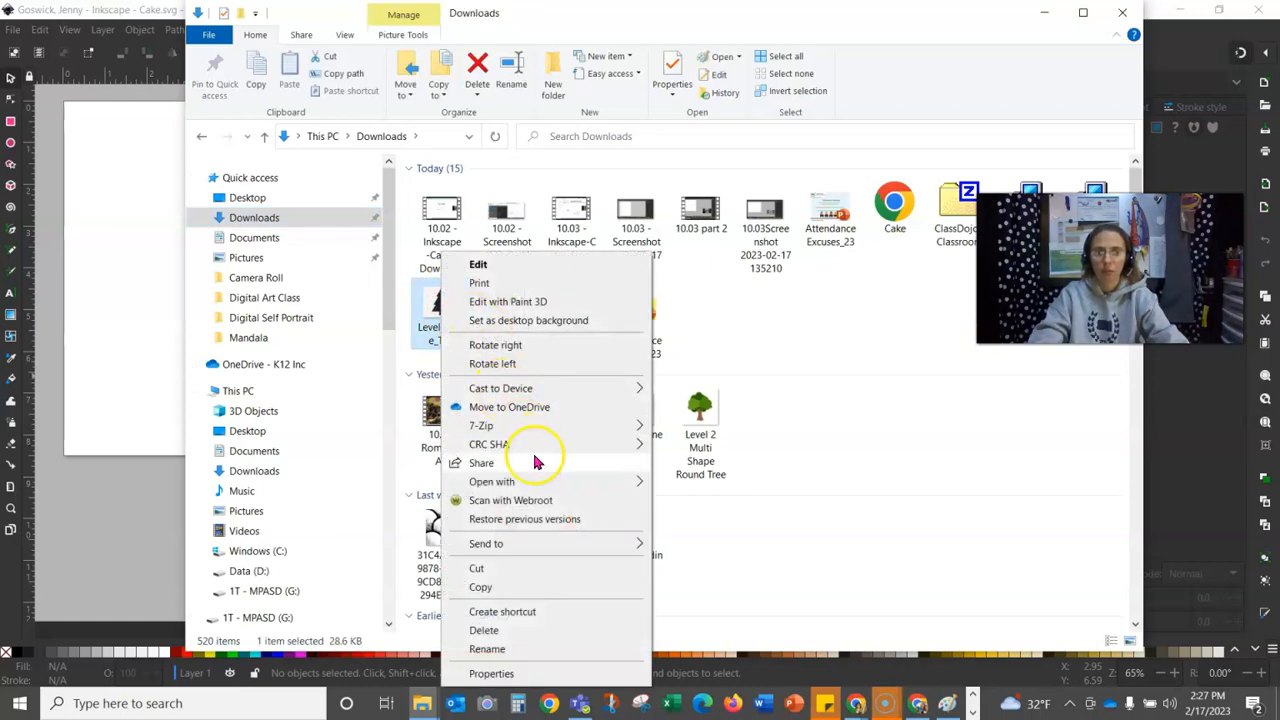
mouse_move(545, 482)
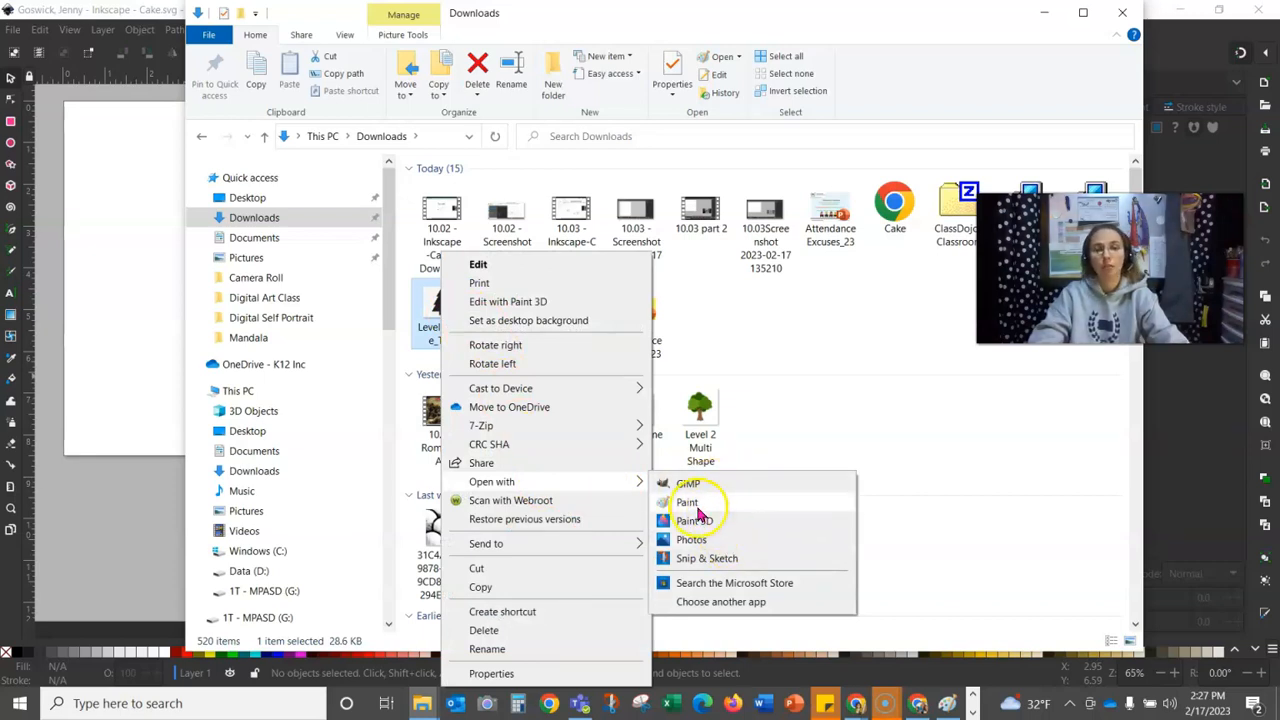
left_click(684, 503)
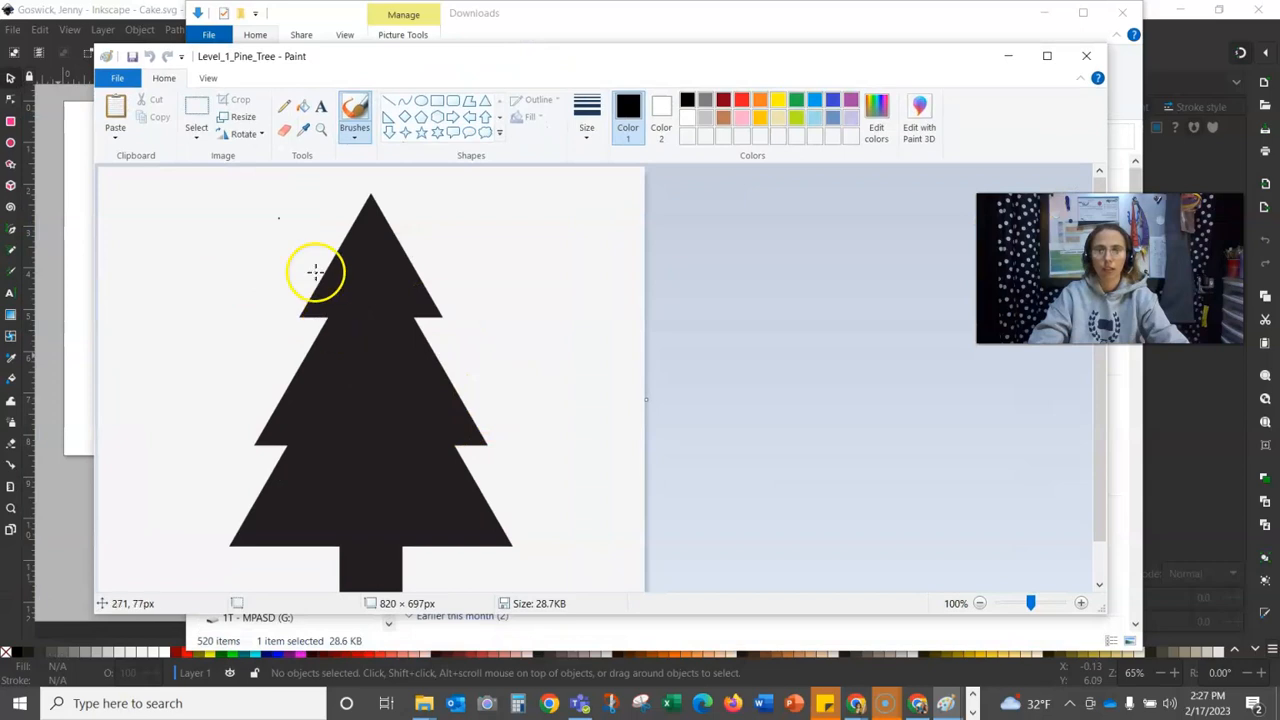
Select and copy the entire pine tree image in Paint, then switch back to the Inkscape drawing
left_click(196, 138)
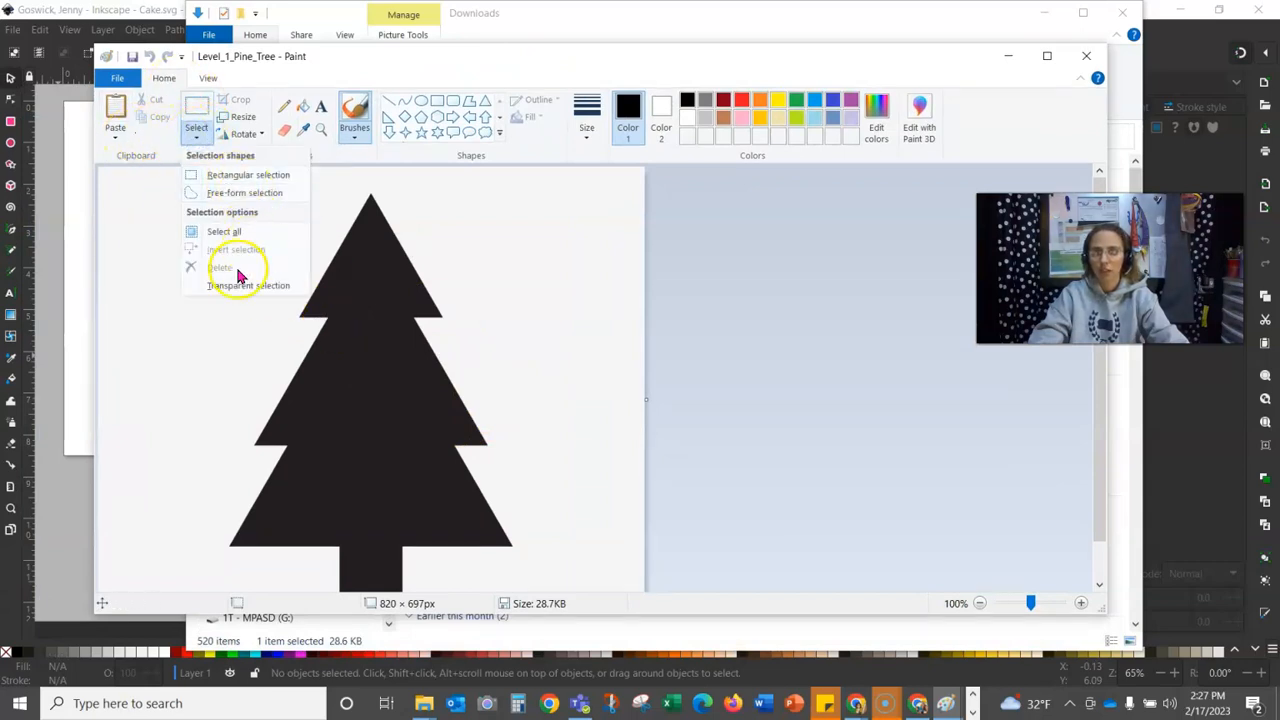
left_click(232, 232)
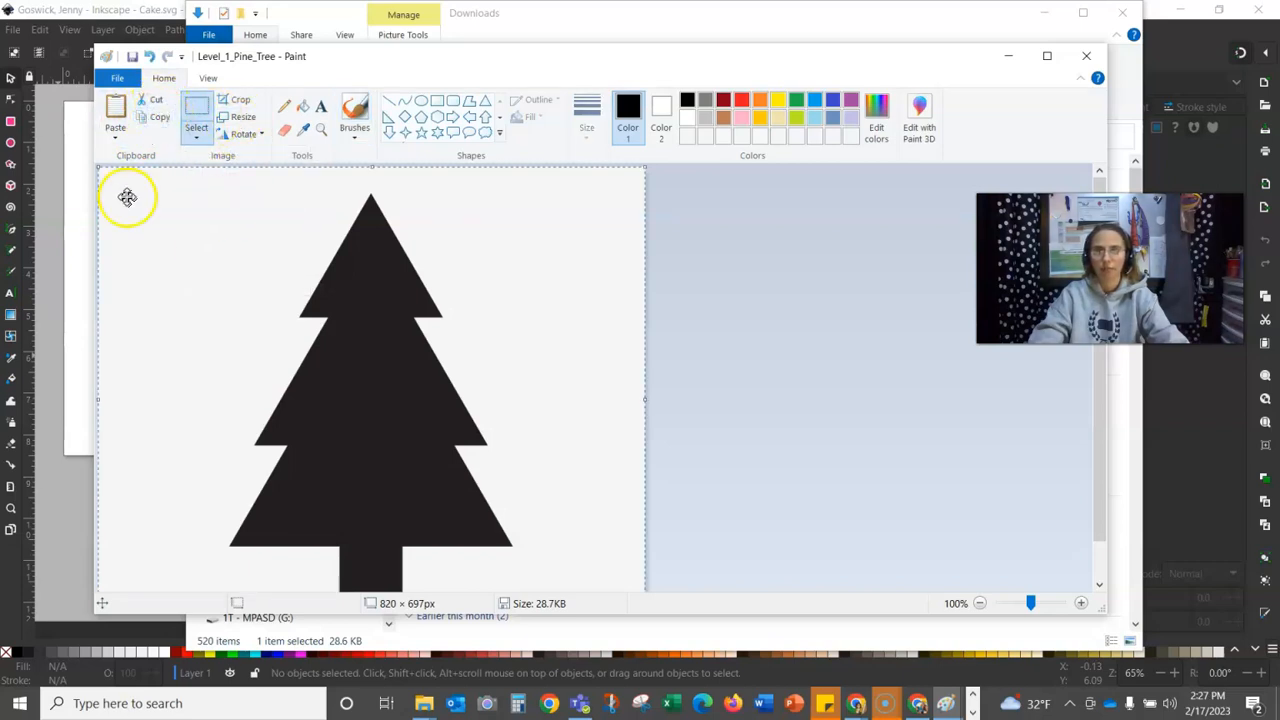
left_click(1014, 56)
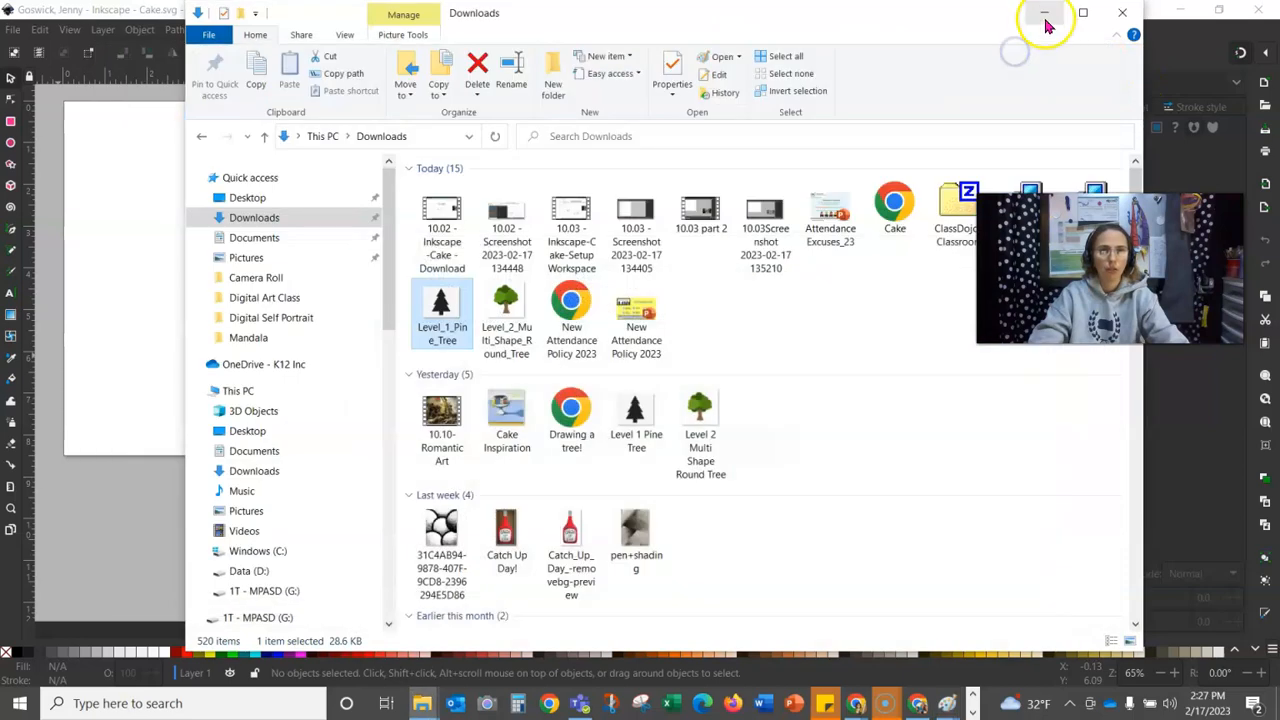
left_click(1046, 14)
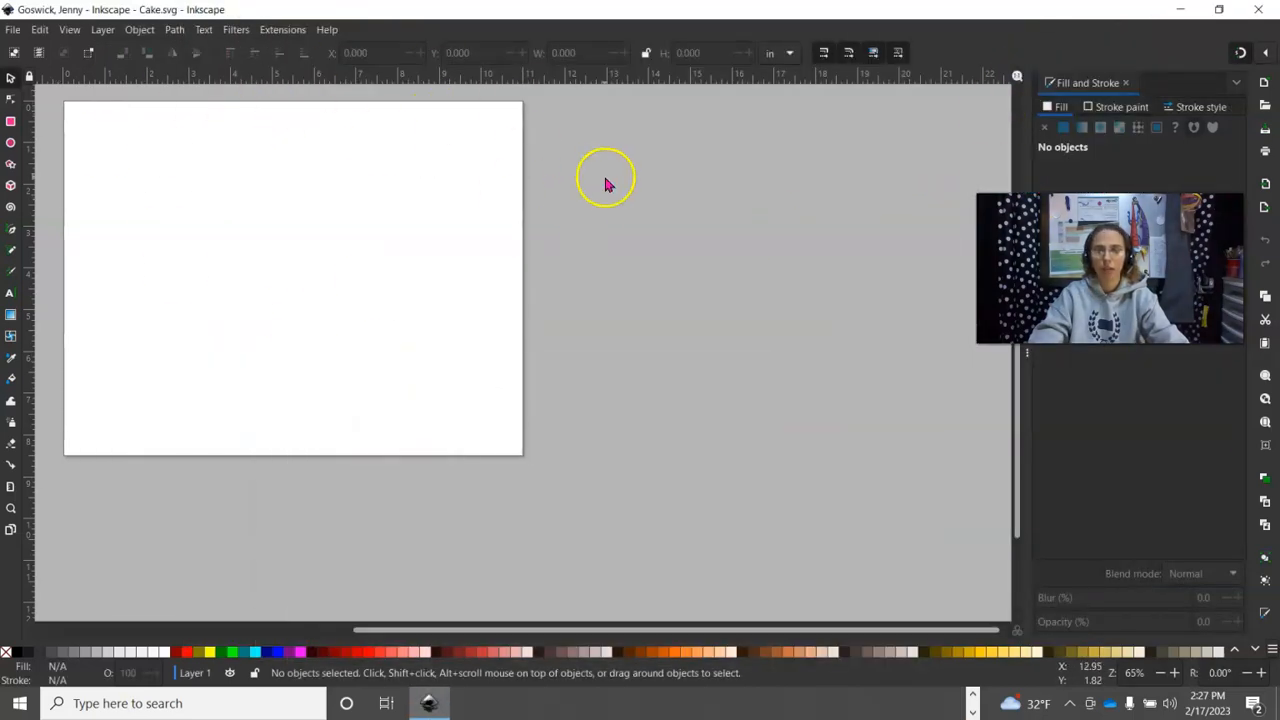
Paste the pine tree image just outside the page's right edge and enlarge it to about 10.96 by 9.07 in
left_click(43, 31)
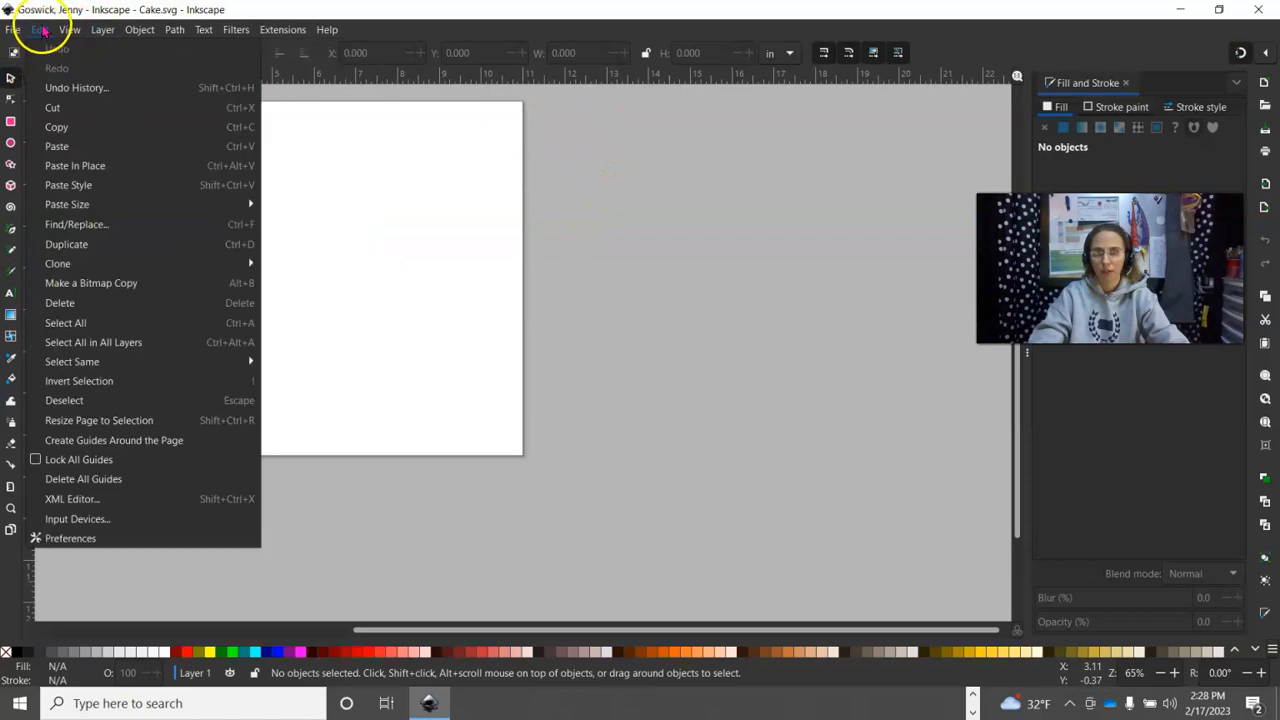
left_click(80, 146)
left_click_drag(143, 160, 731, 230)
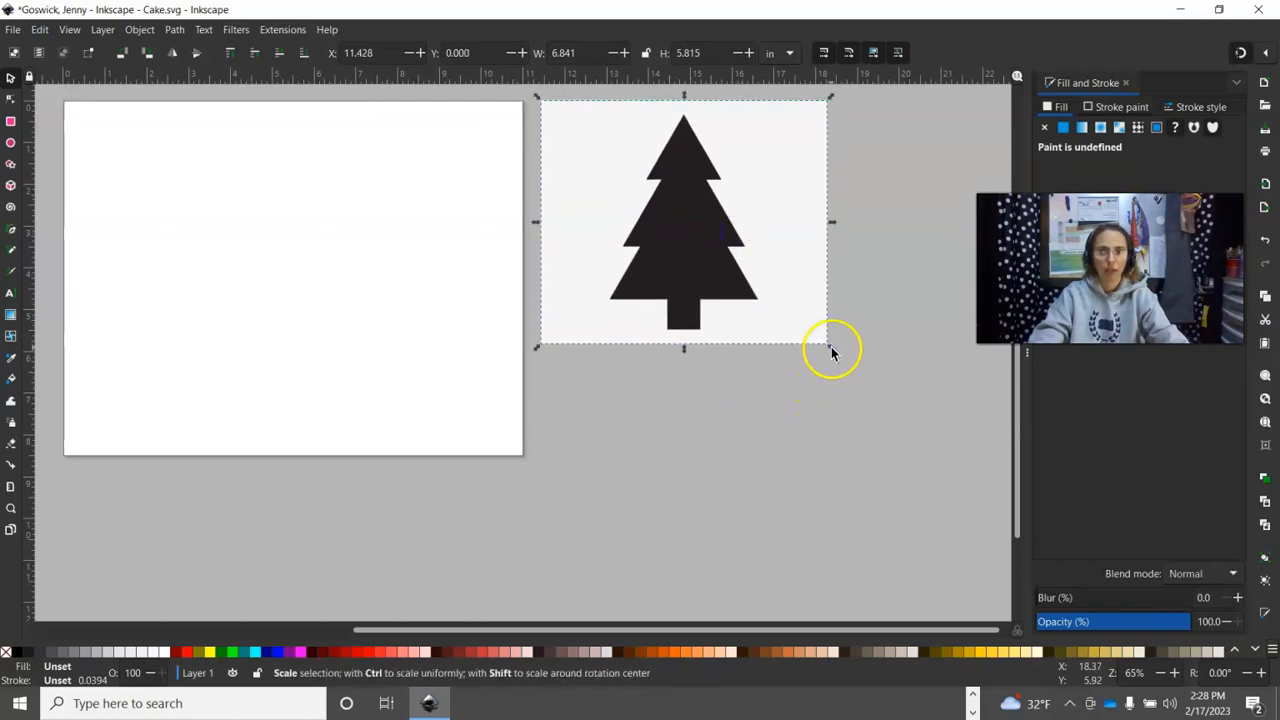
left_click_drag(838, 358, 1001, 483)
left_click(898, 533)
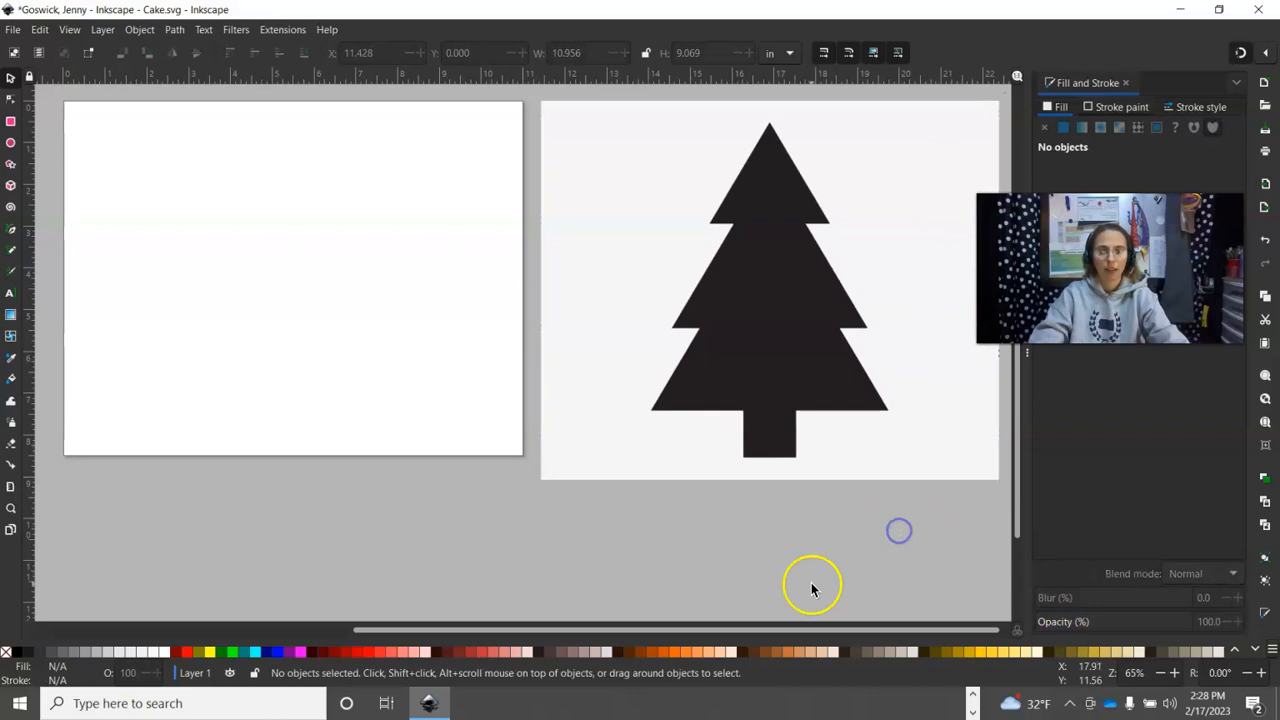
Activate the Pen tool for tracing the pine tree image beside the page
left_click_drag(851, 549, 624, 566)
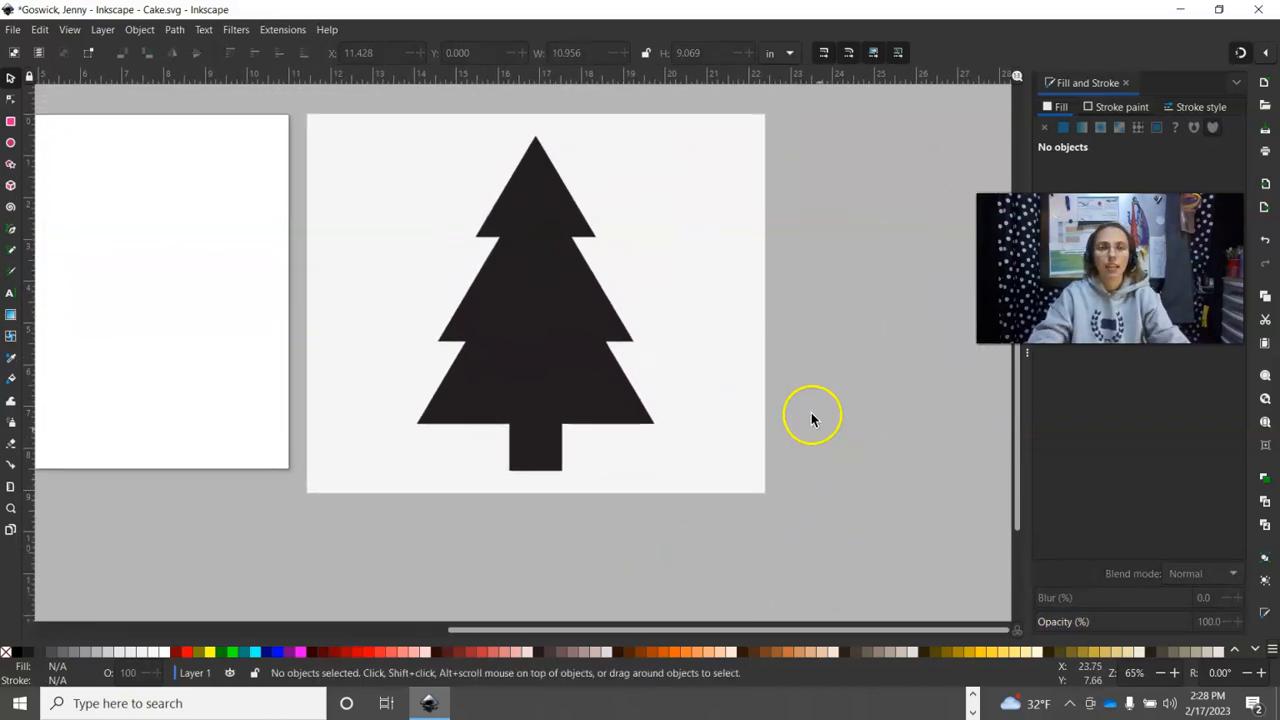
key("space")
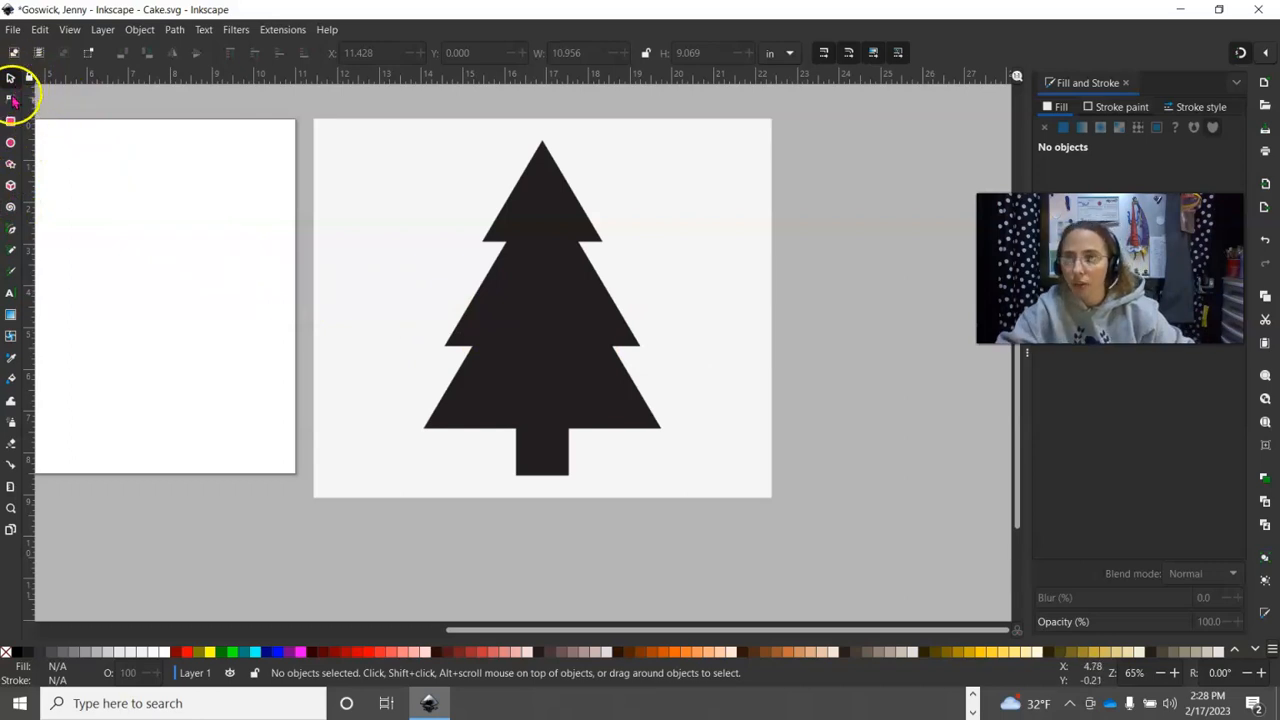
left_click(12, 233)
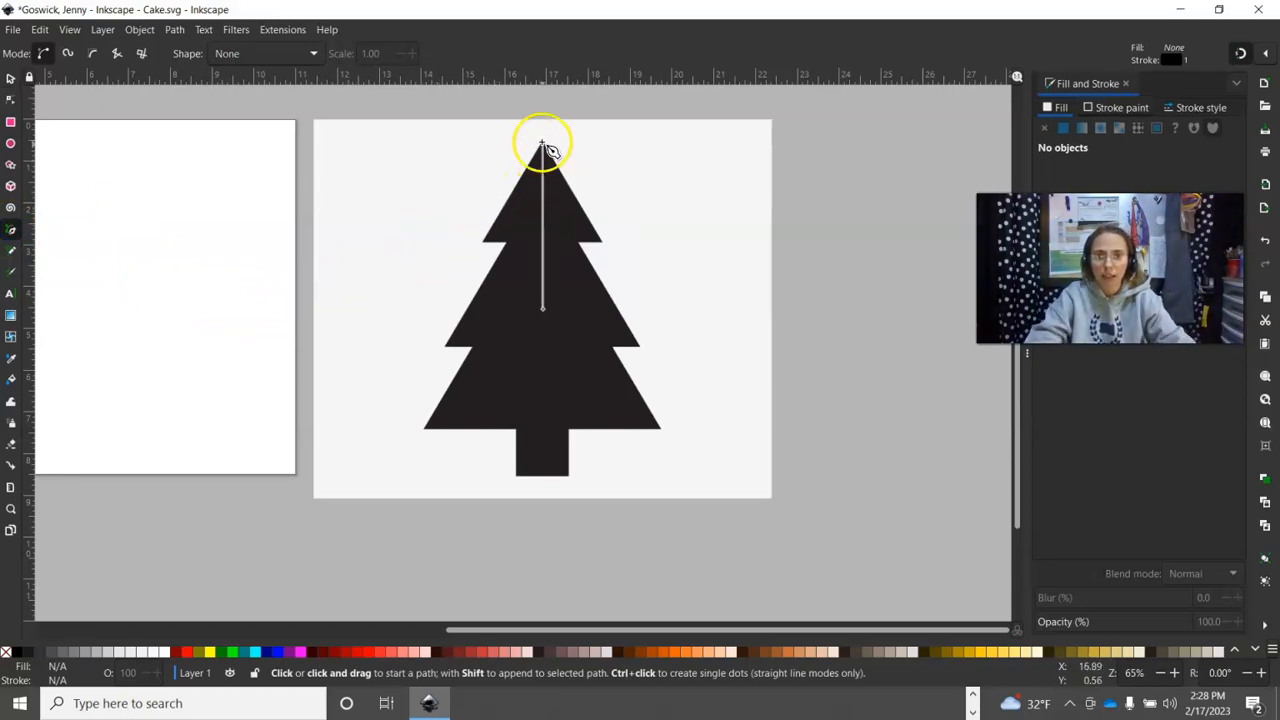
left_click(541, 143)
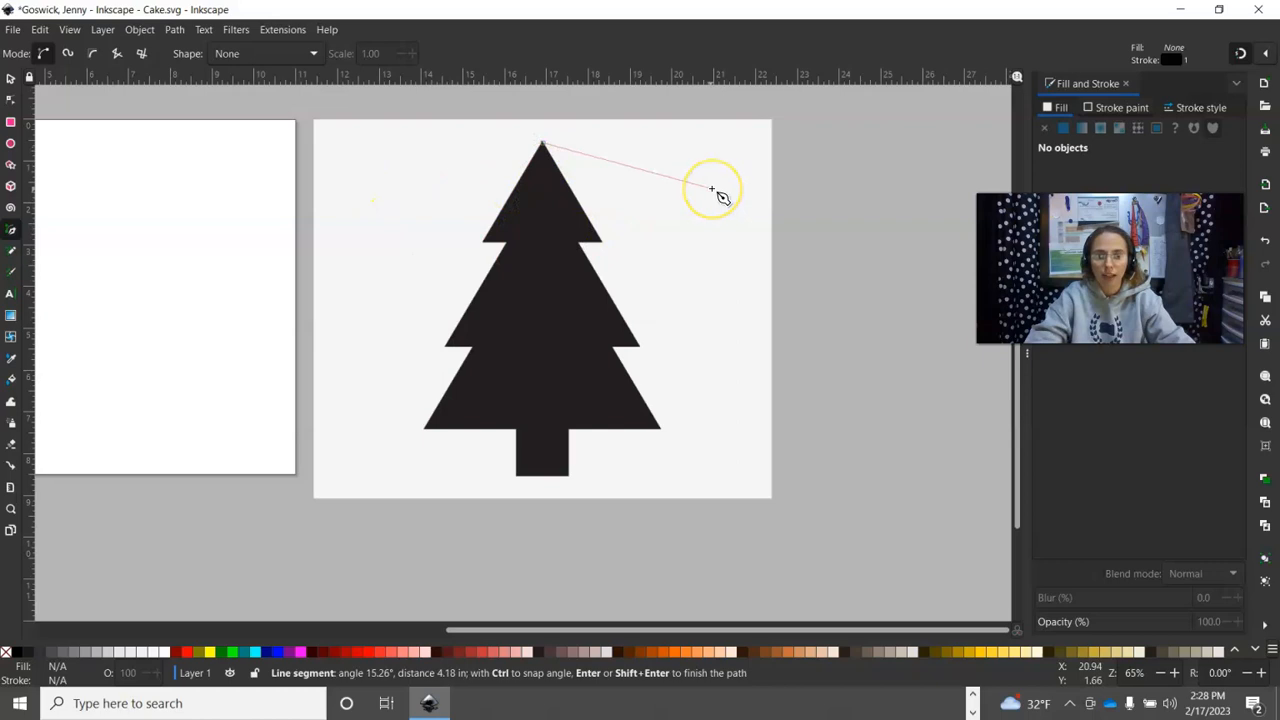
left_click_drag(711, 189, 742, 92)
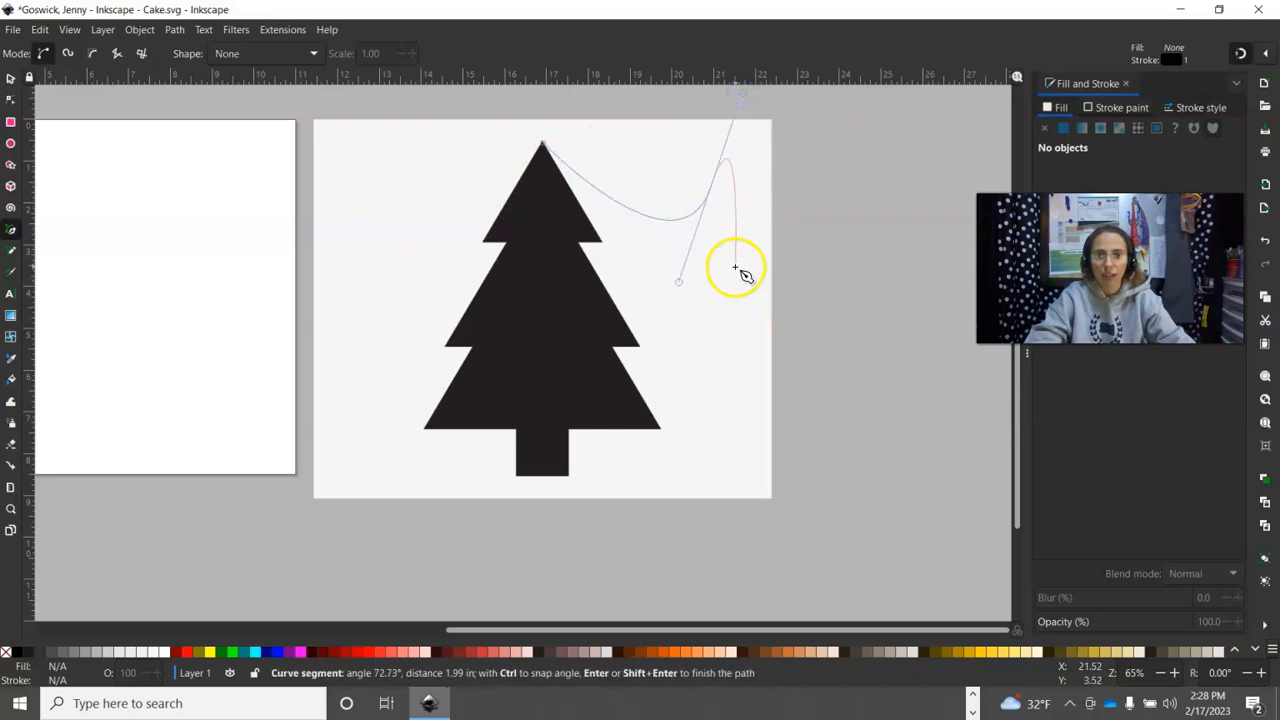
left_click(736, 270)
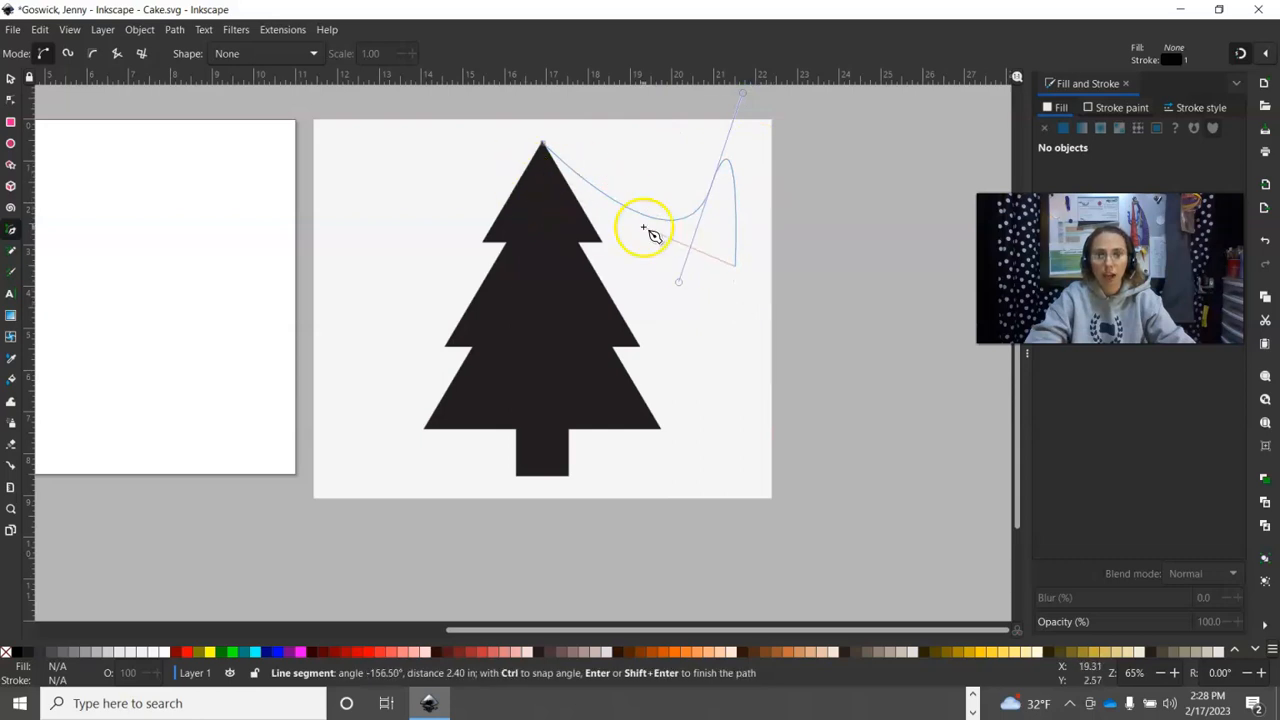
key("BackSpace")
key("BackSpace")
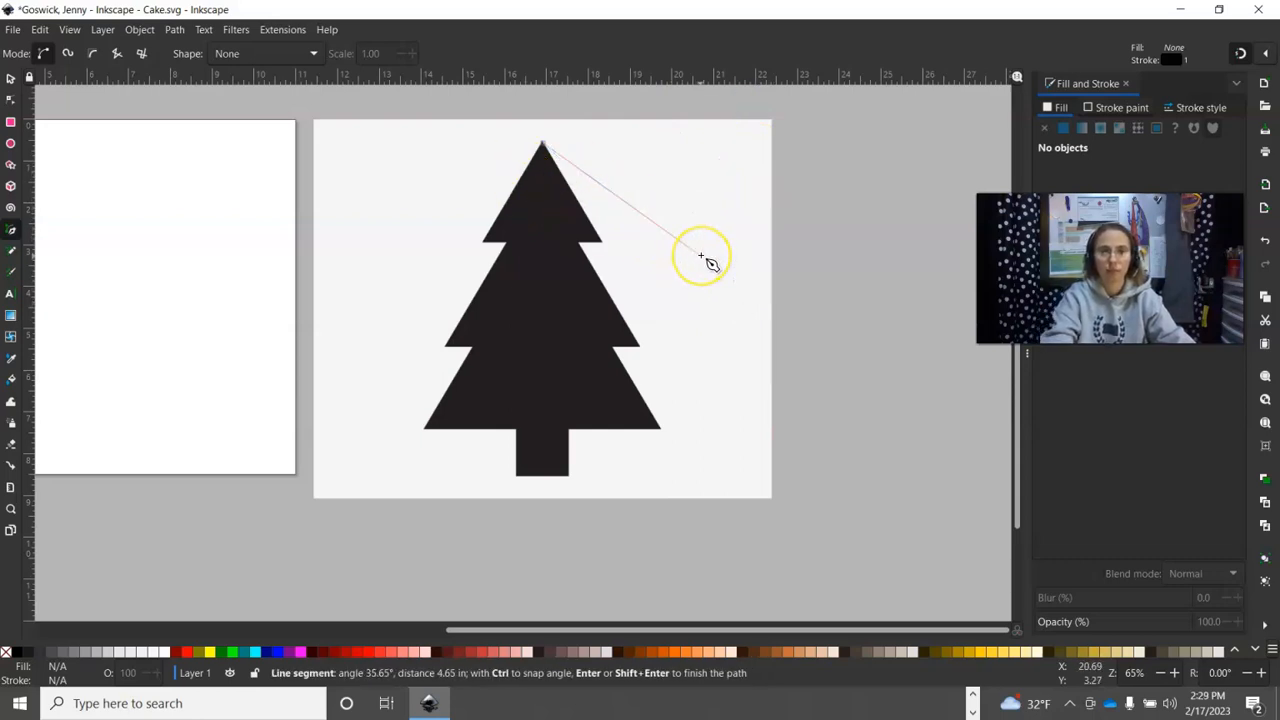
key("BackSpace")
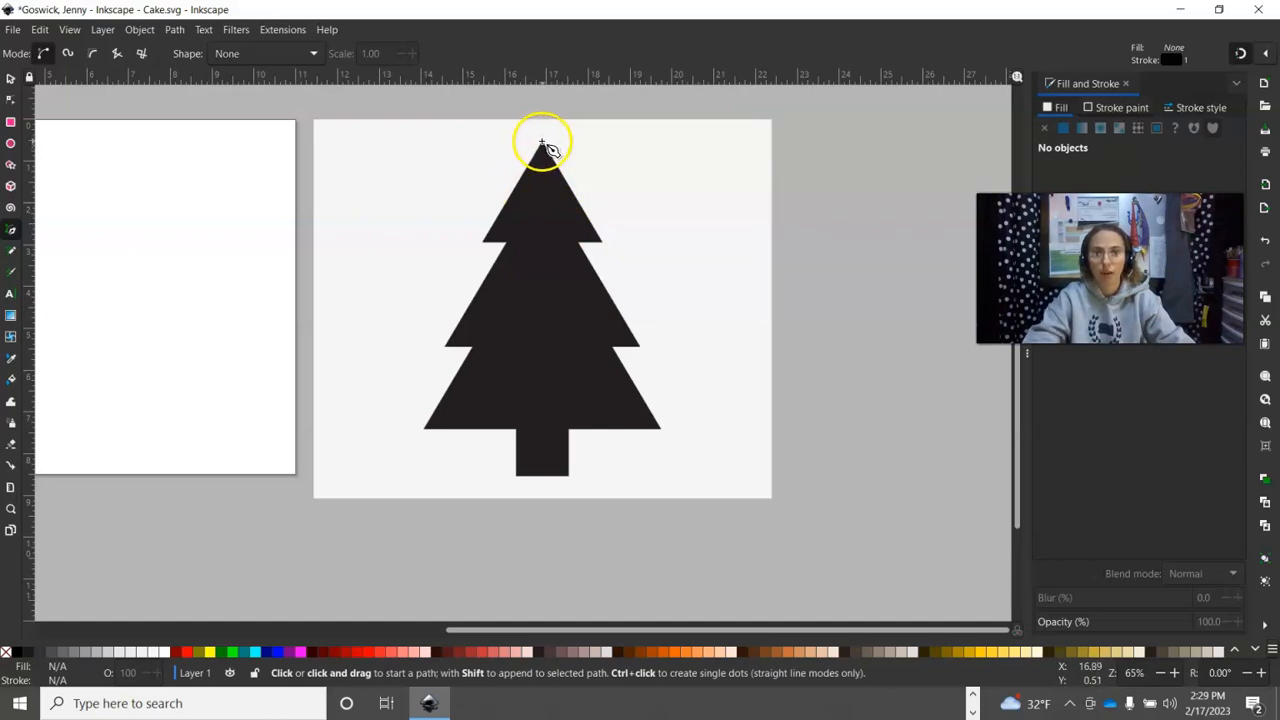
Trace the pine tree's left side with straight Pen segments from the apex down to the trunk's bottom-left corner
left_click(542, 143)
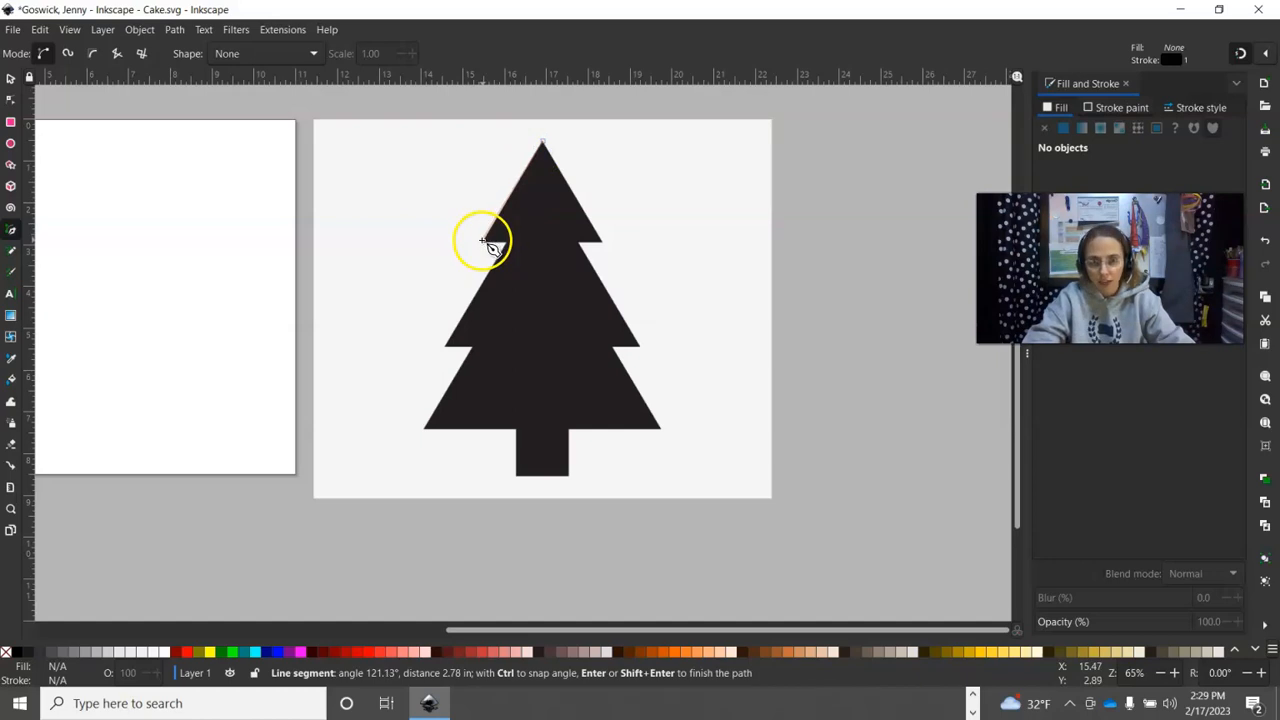
left_click(483, 241)
left_click(446, 346)
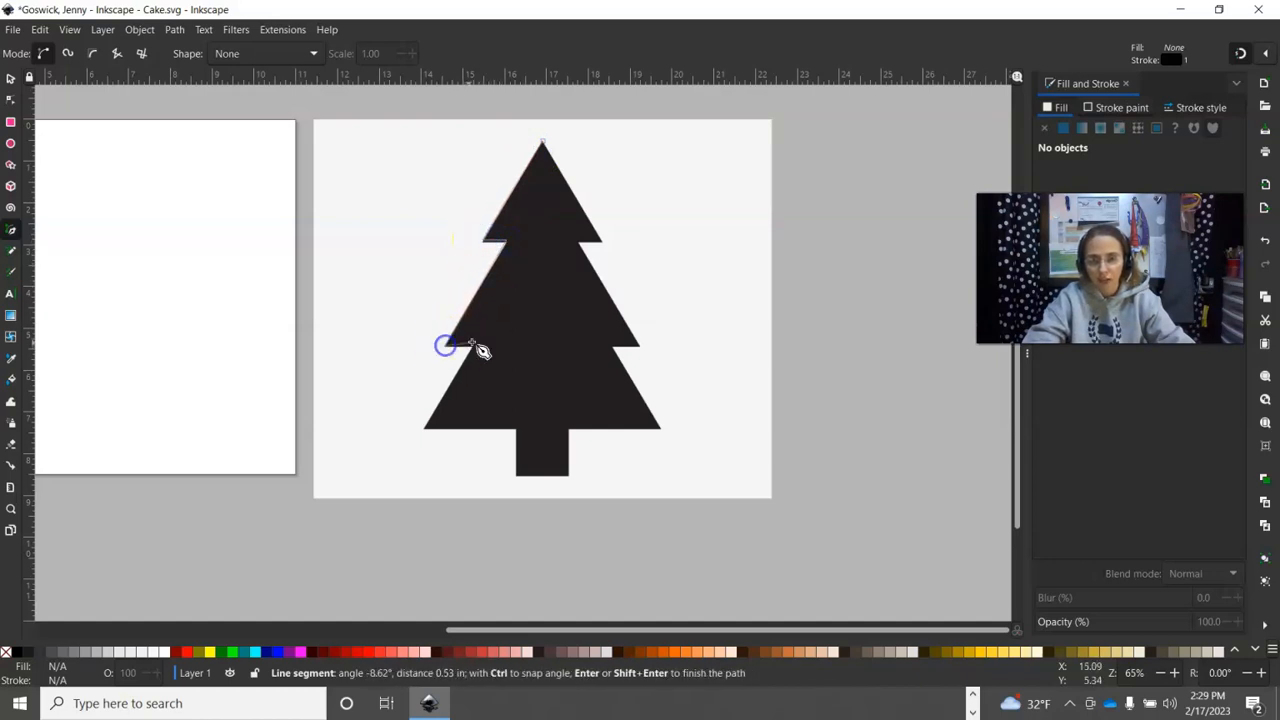
left_click(426, 430)
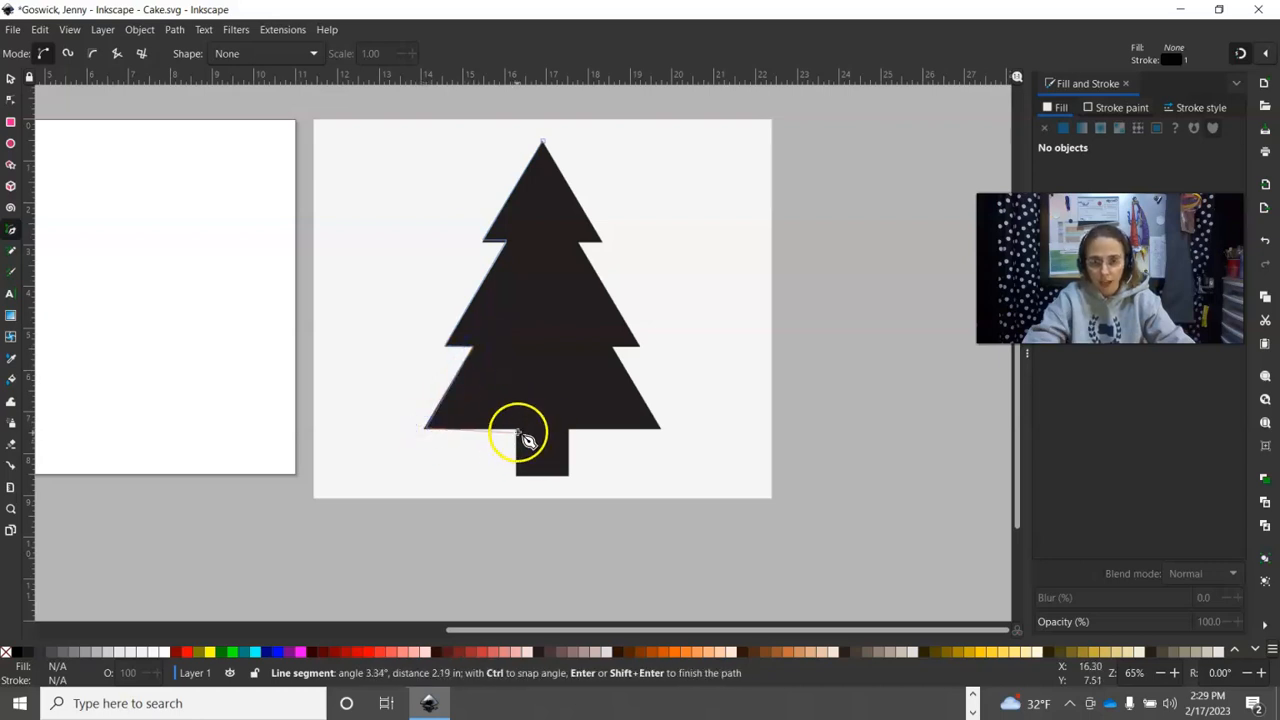
left_click(515, 430)
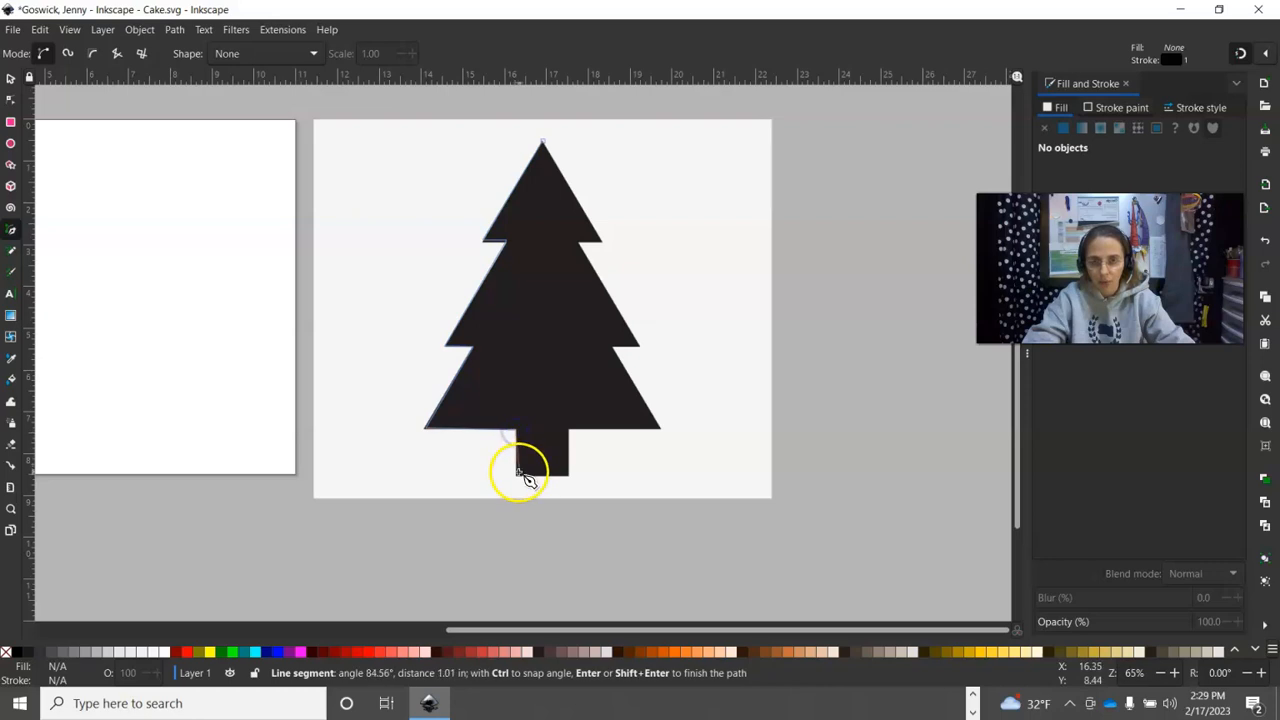
left_click(515, 476)
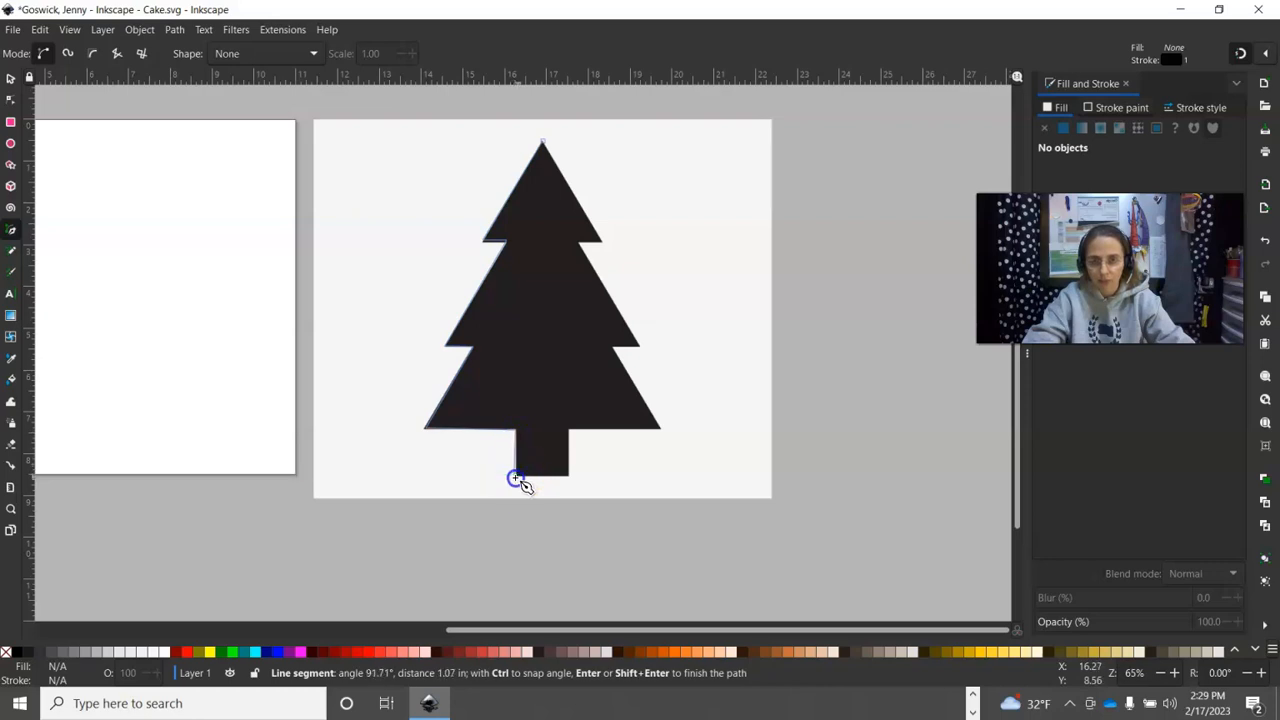
Continue the outline across the trunk's base and up the tree's right side, closing the path at the apex
left_click(568, 476)
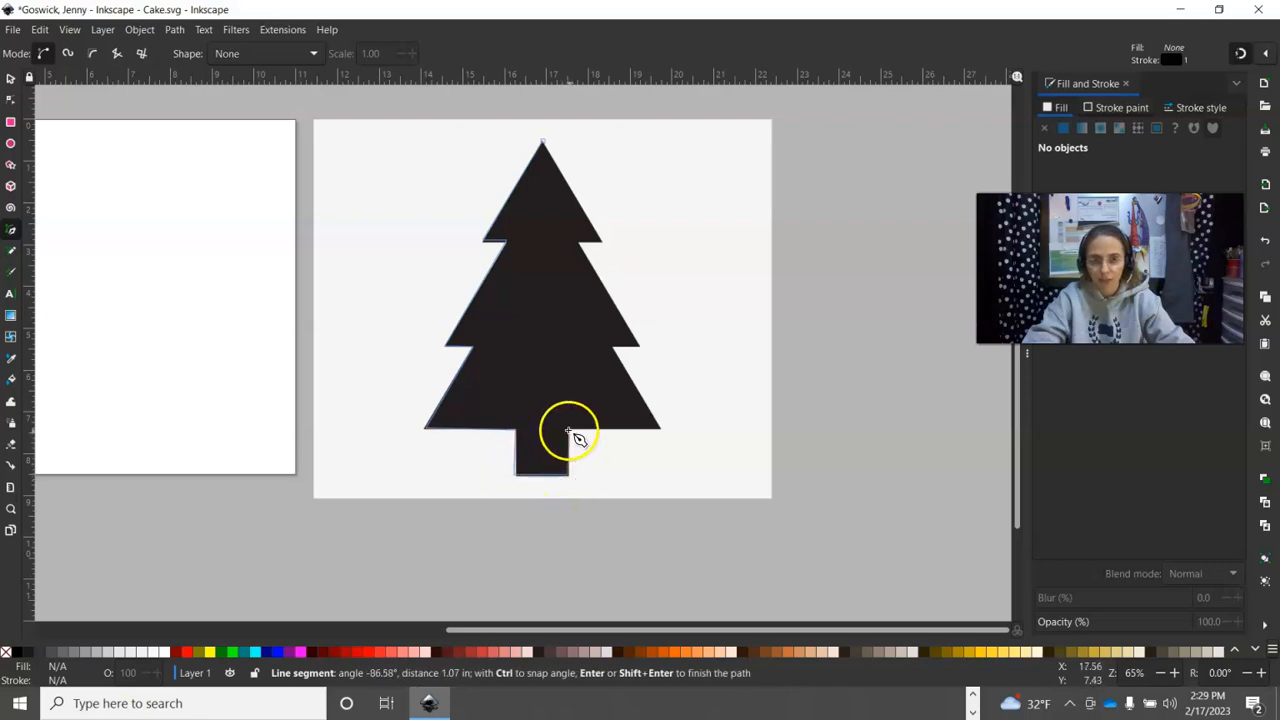
left_click(570, 430)
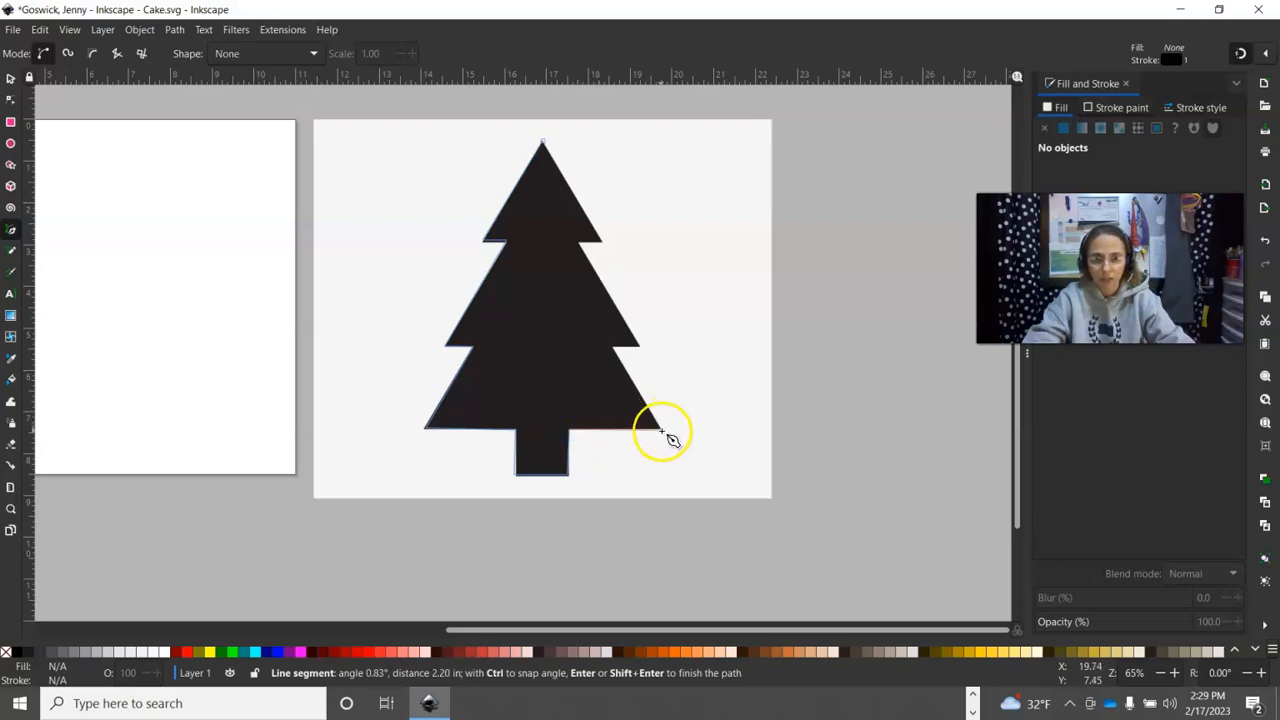
left_click(661, 428)
left_click(615, 348)
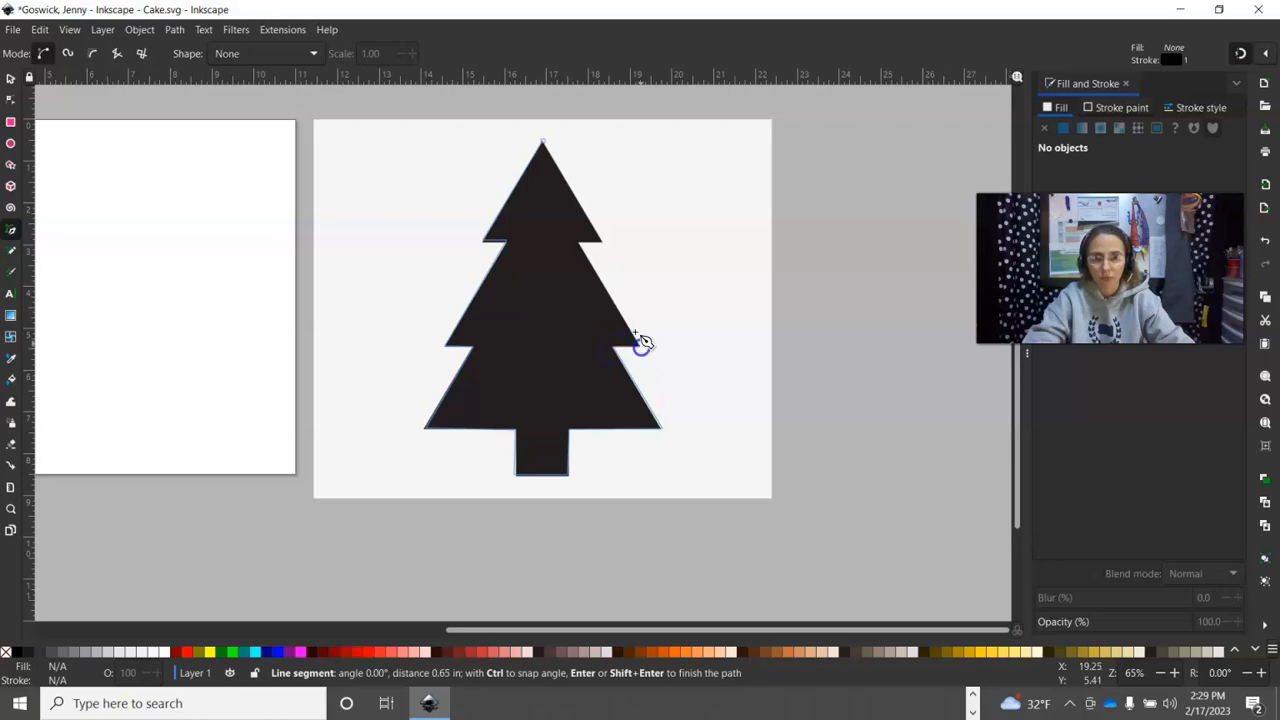
left_click(641, 347)
left_click(580, 245)
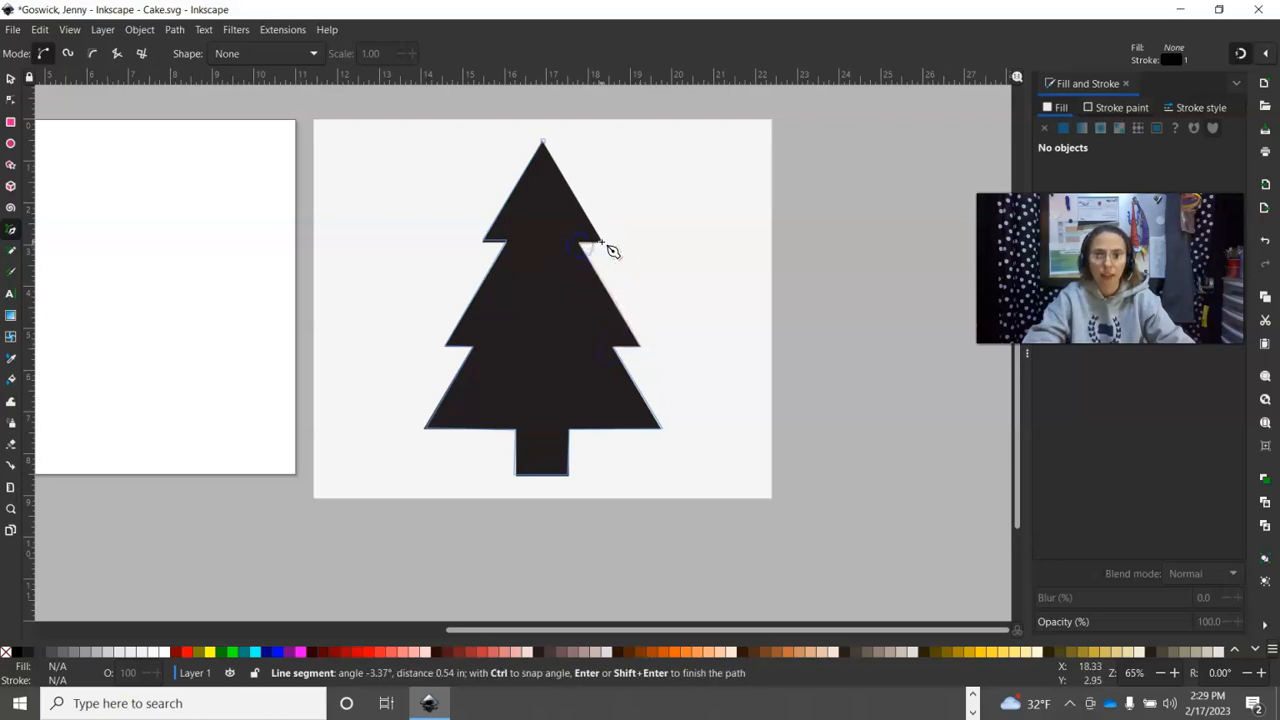
left_click(600, 237)
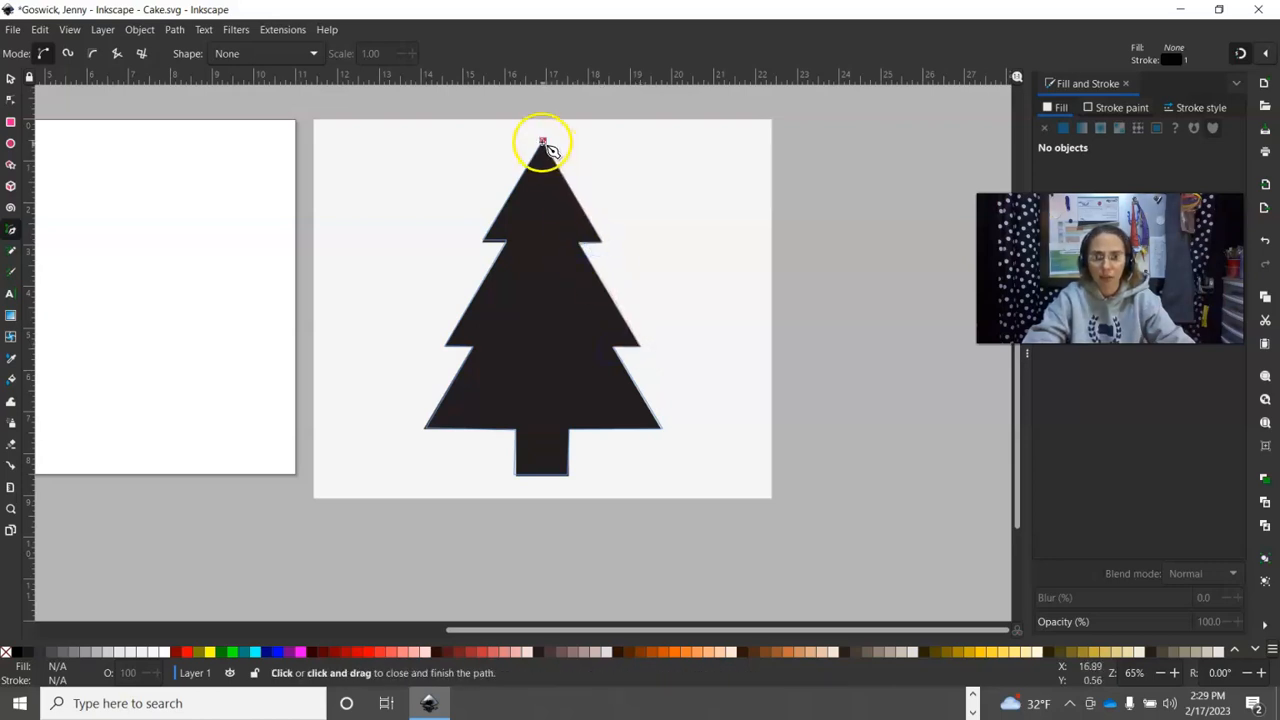
left_click(541, 143)
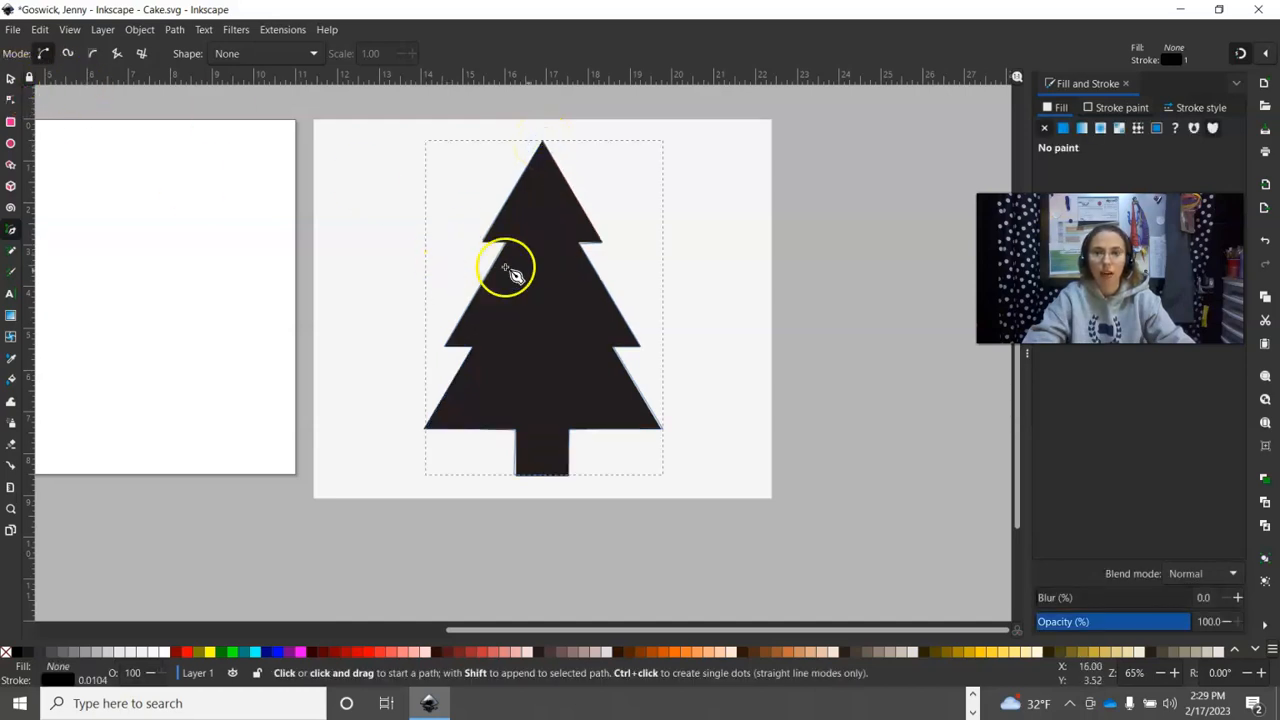
Separate the image from the tracing by moving the image right to about X 17.95 in and the outline left to about X 11.41 in
left_click(11, 79)
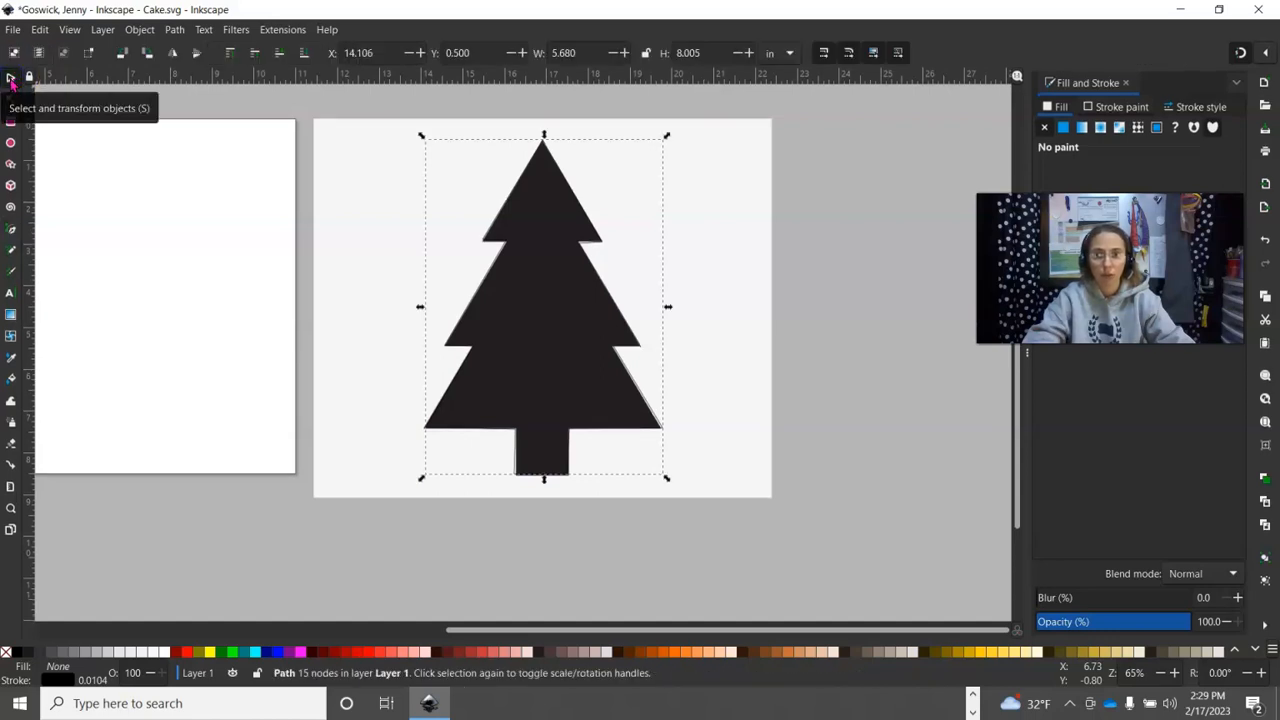
left_click_drag(545, 250, 826, 248)
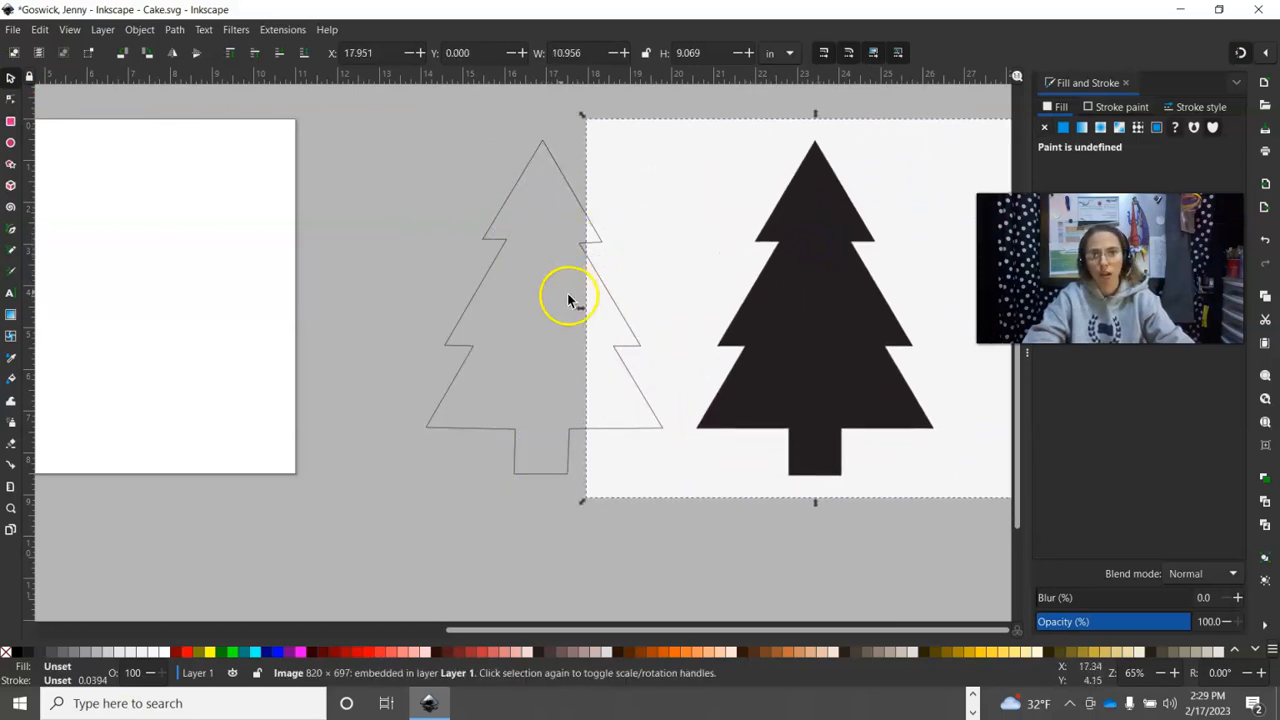
left_click_drag(475, 280, 364, 288)
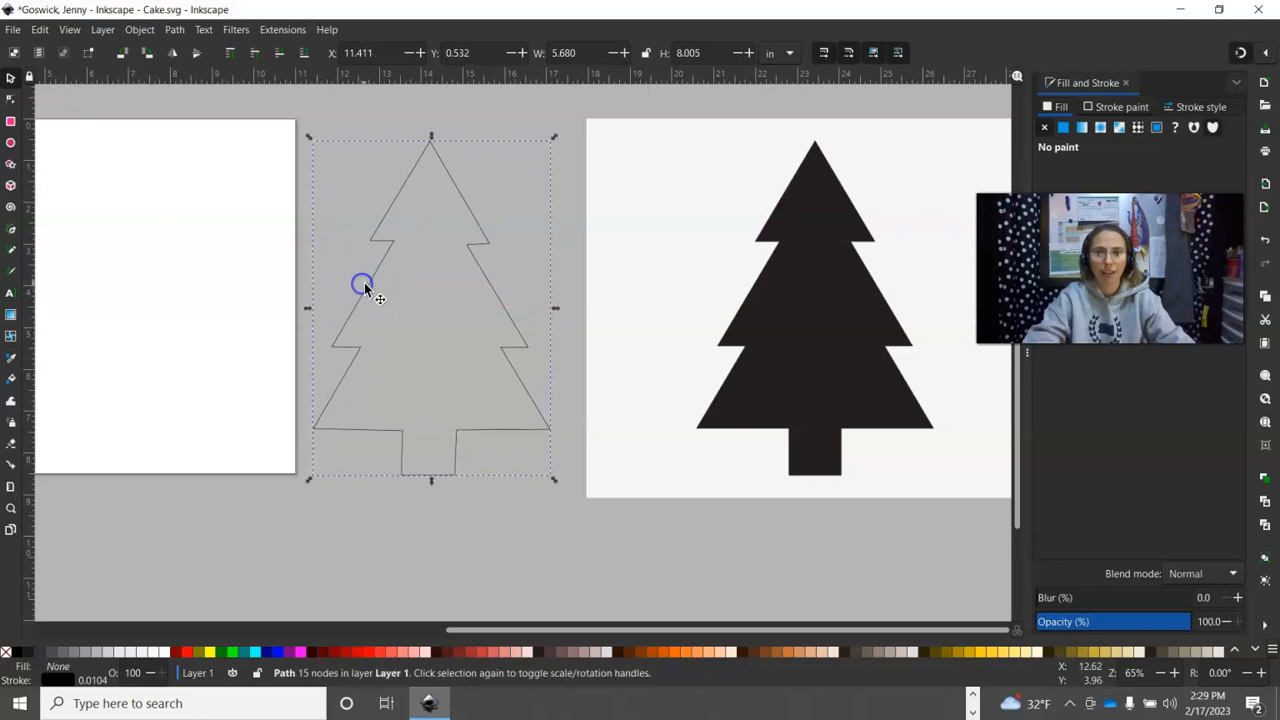
Fill the traced tree with flat green (RGBA 38cd28ff) and delete the original pine tree image
left_click(1063, 128)
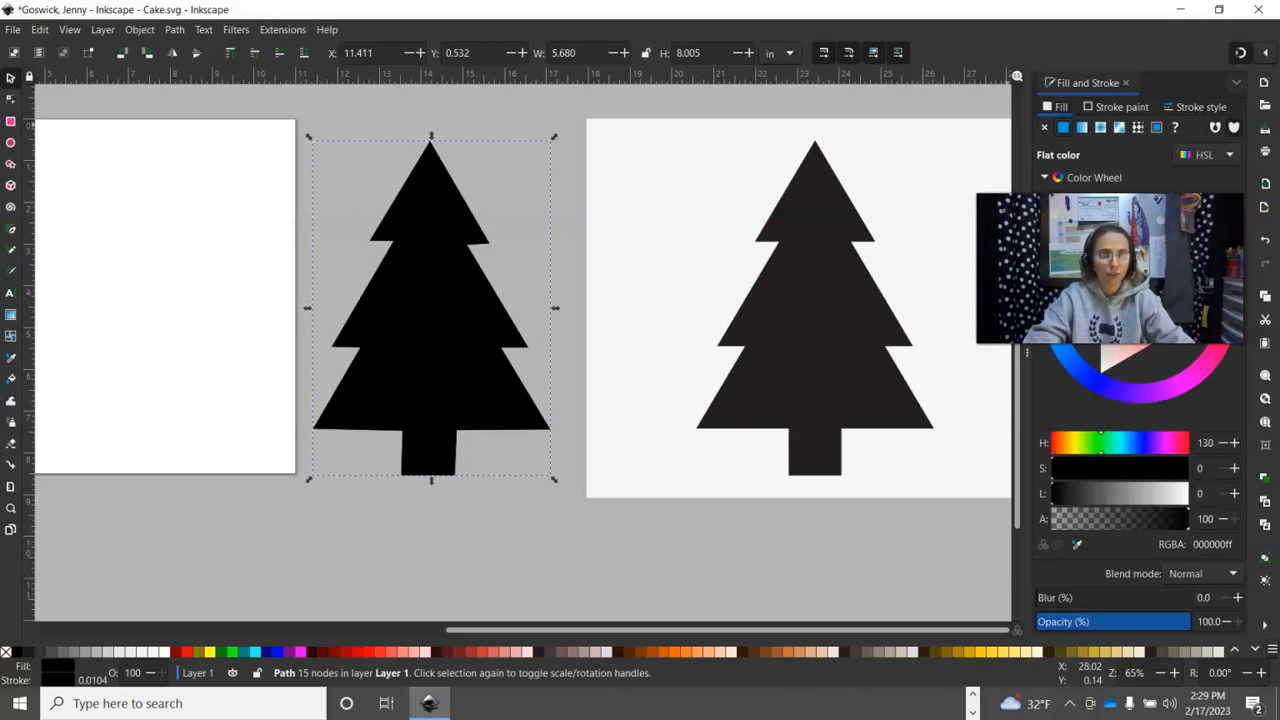
left_click(1096, 236)
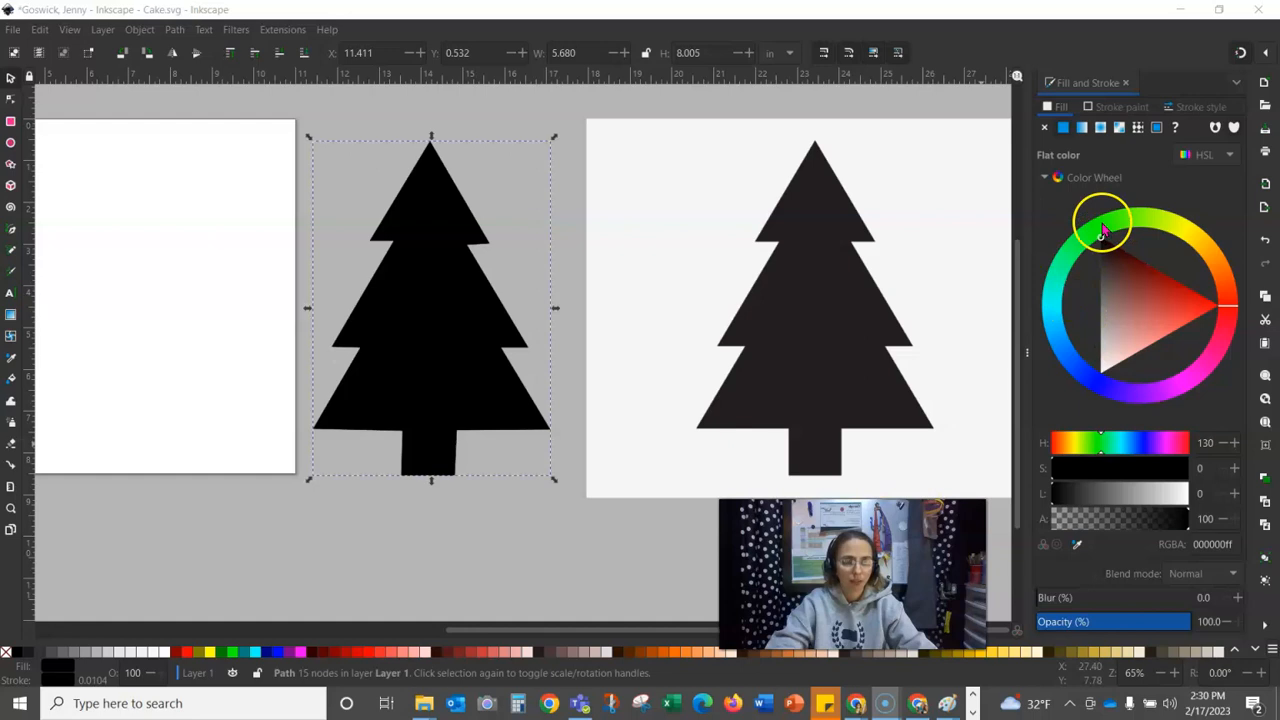
left_click(1126, 273)
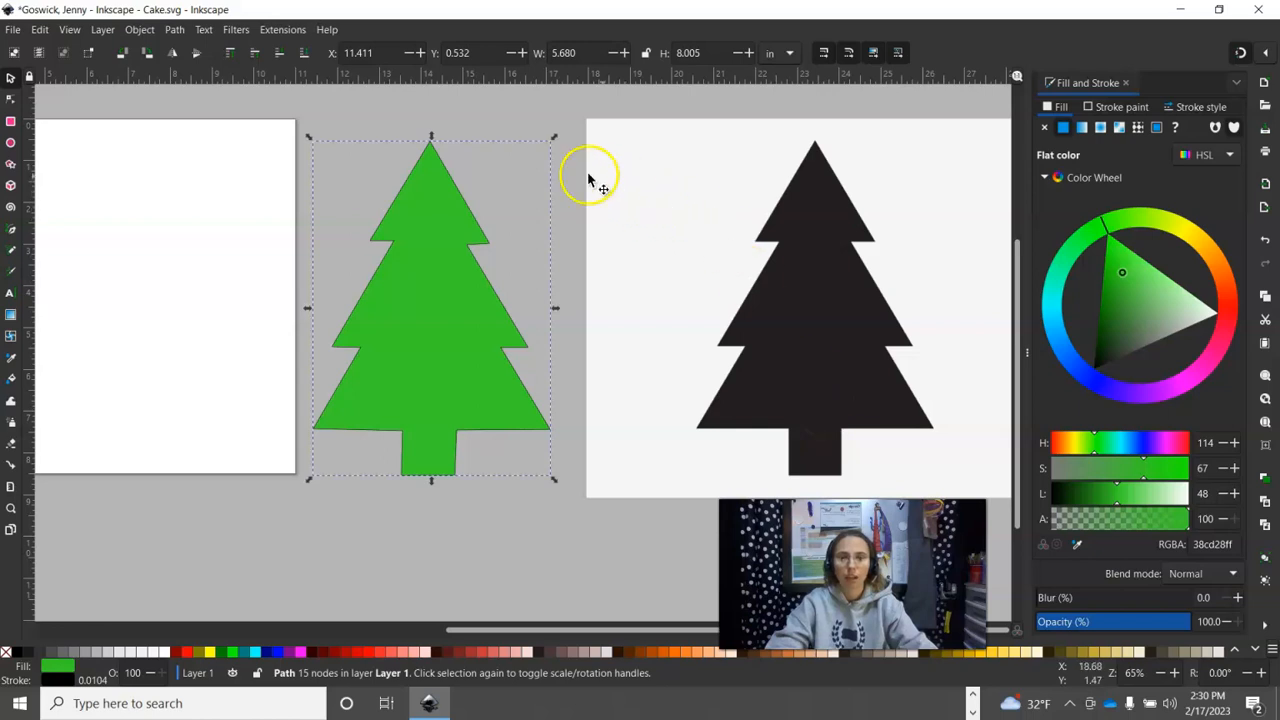
left_click(672, 252)
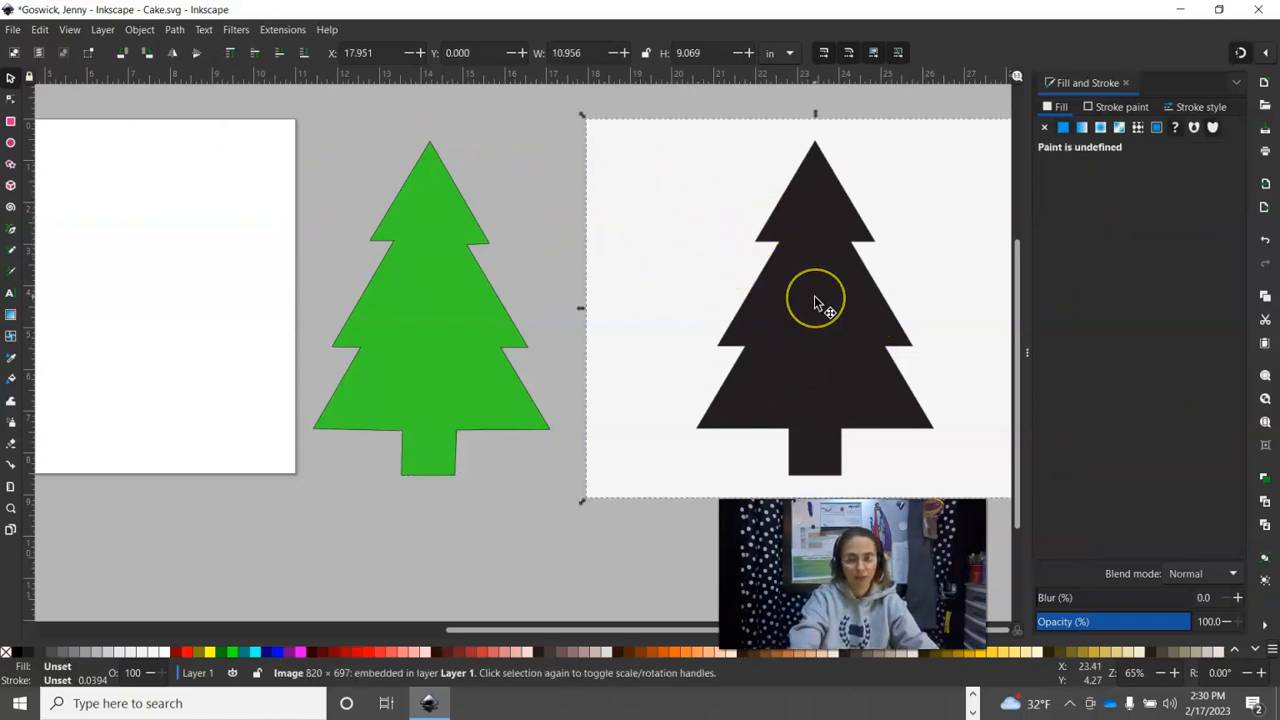
key("Delete")
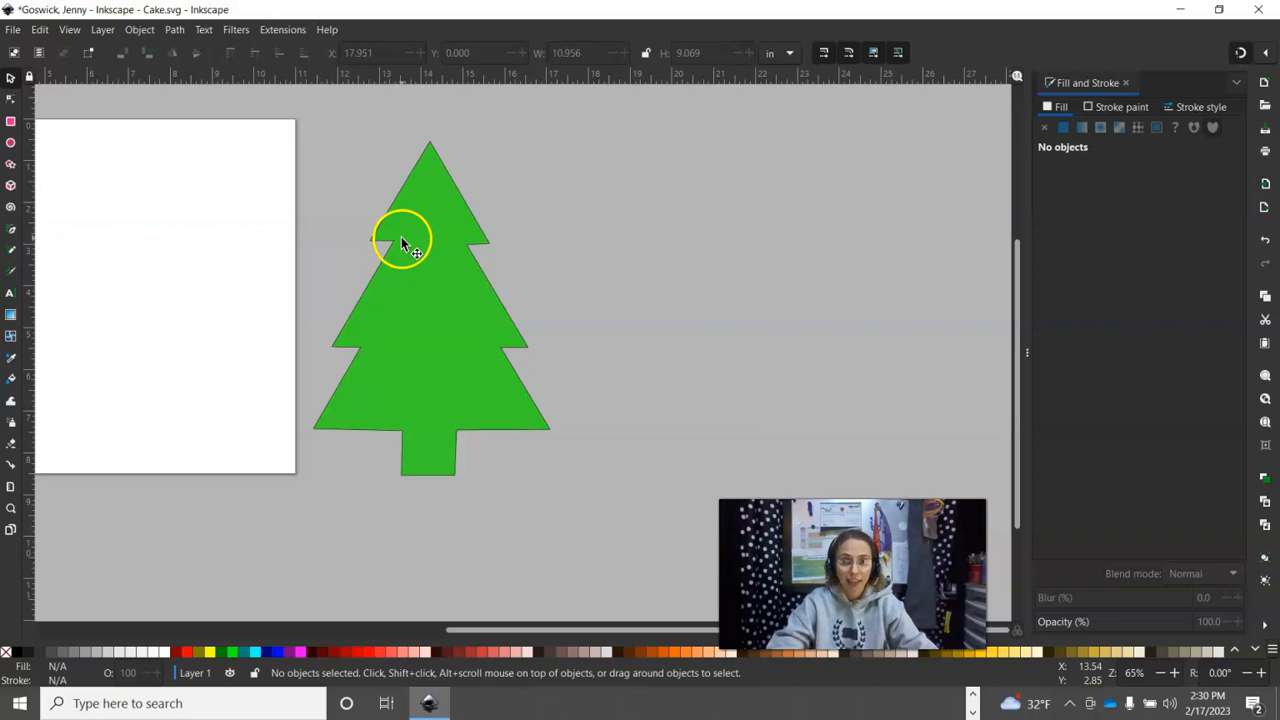
Switch to File Explorer and open the Downloads folder
left_click(175, 703)
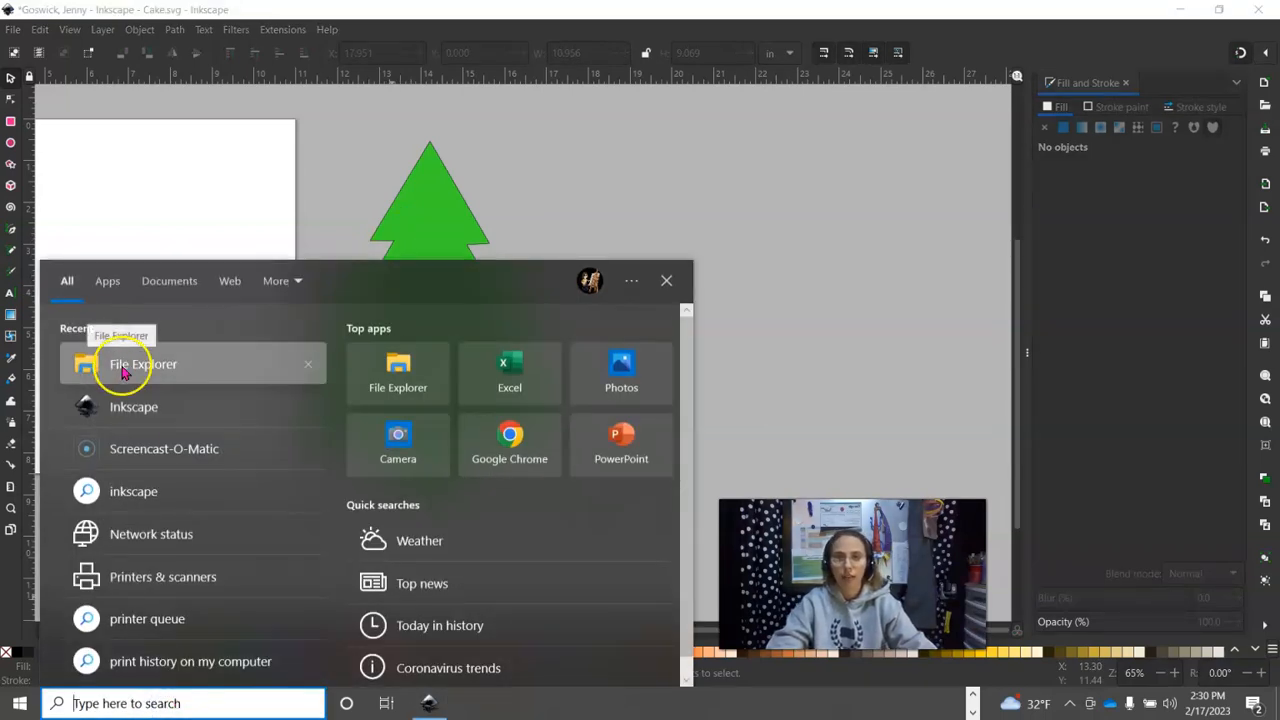
left_click(166, 364)
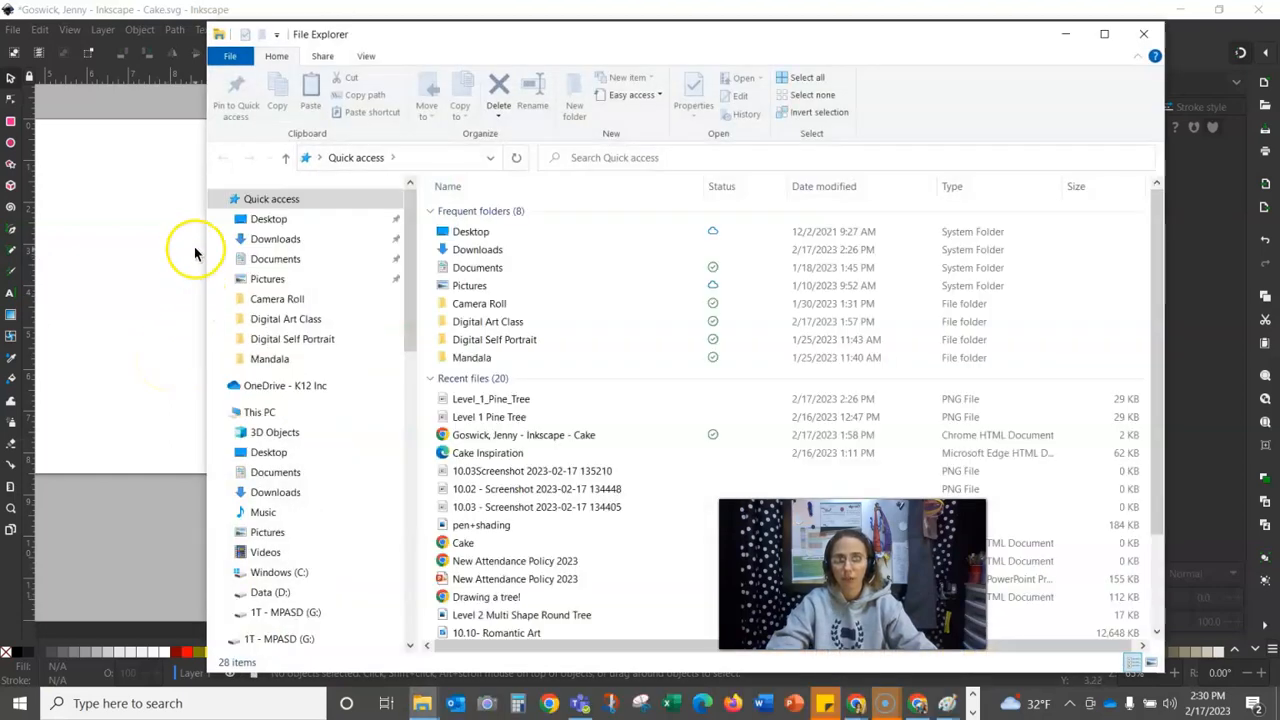
left_click(282, 241)
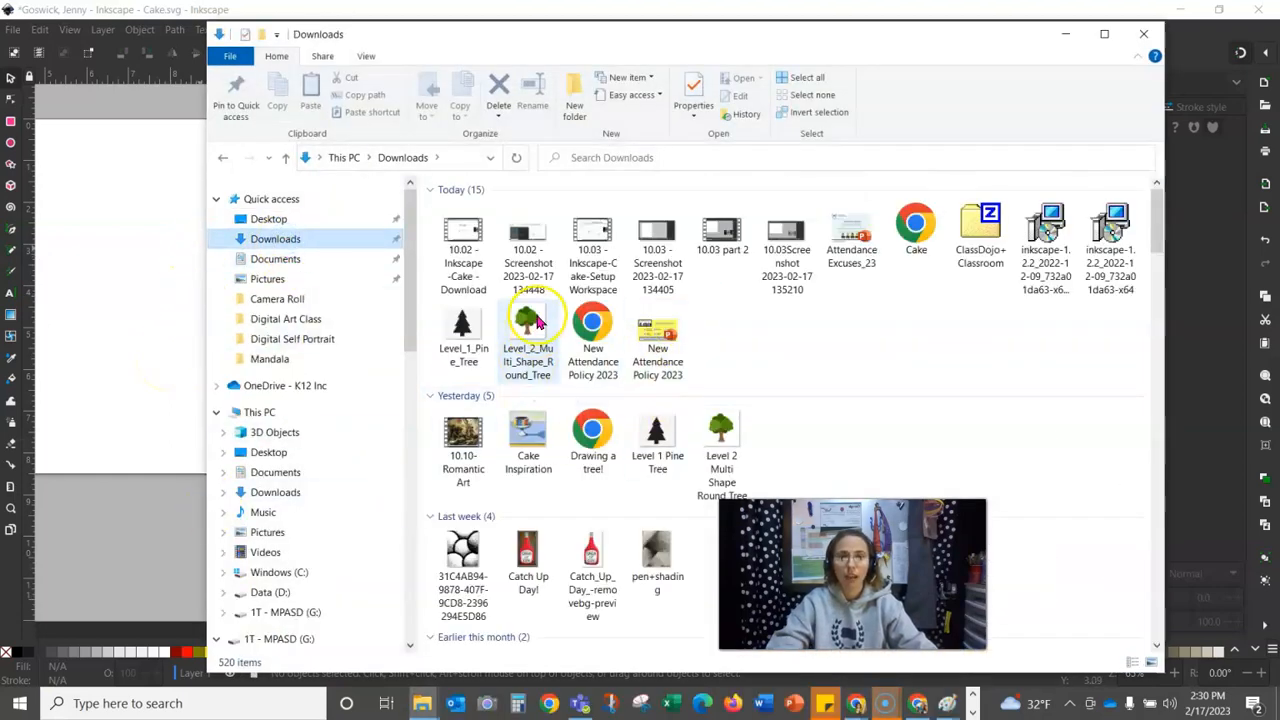
Open today's downloaded Level_2_Multi_Shape_Round_Tree image with Paint, minimize File Explorer and reposition the Paint window over the drawing
left_click(532, 330)
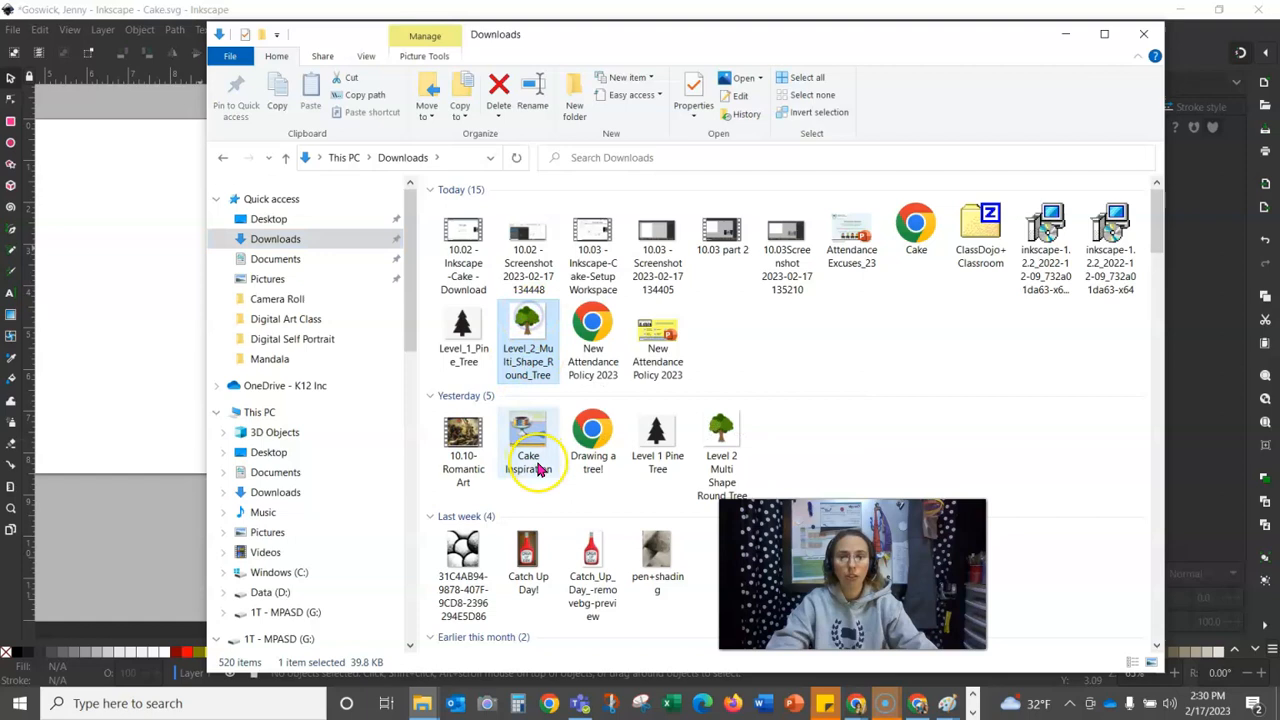
right_click(532, 330)
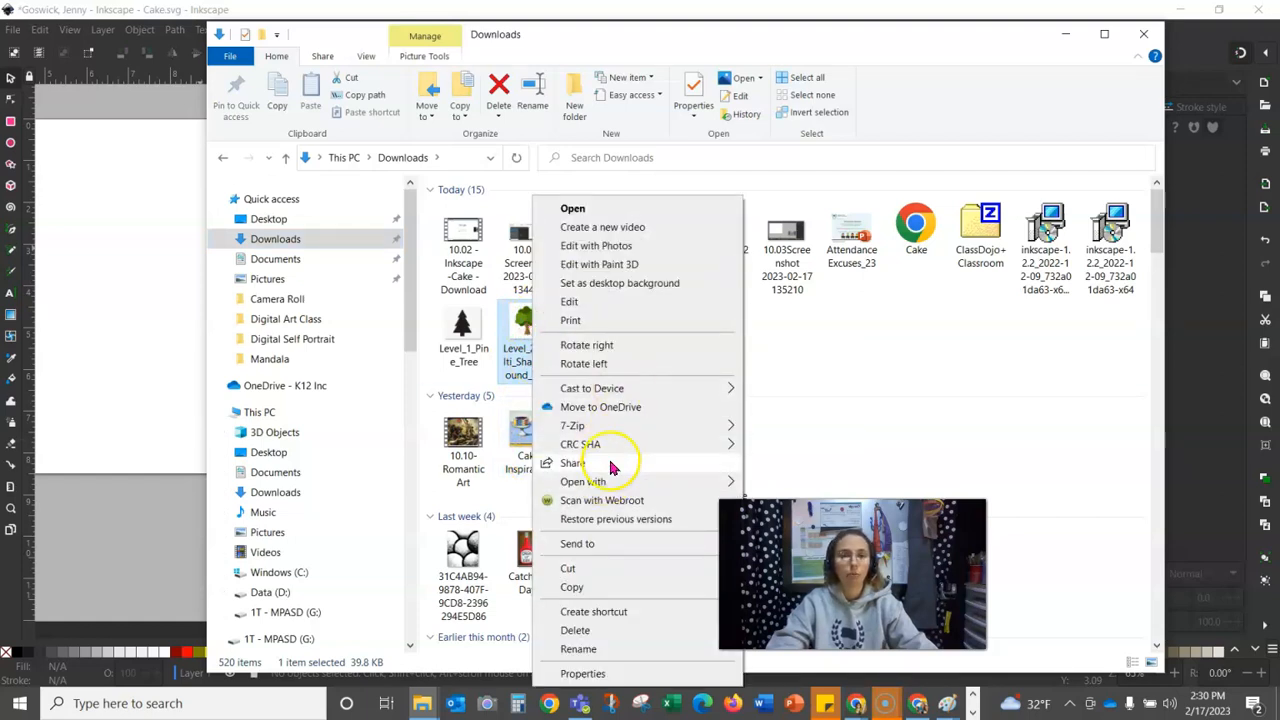
mouse_move(612, 484)
left_click(778, 496)
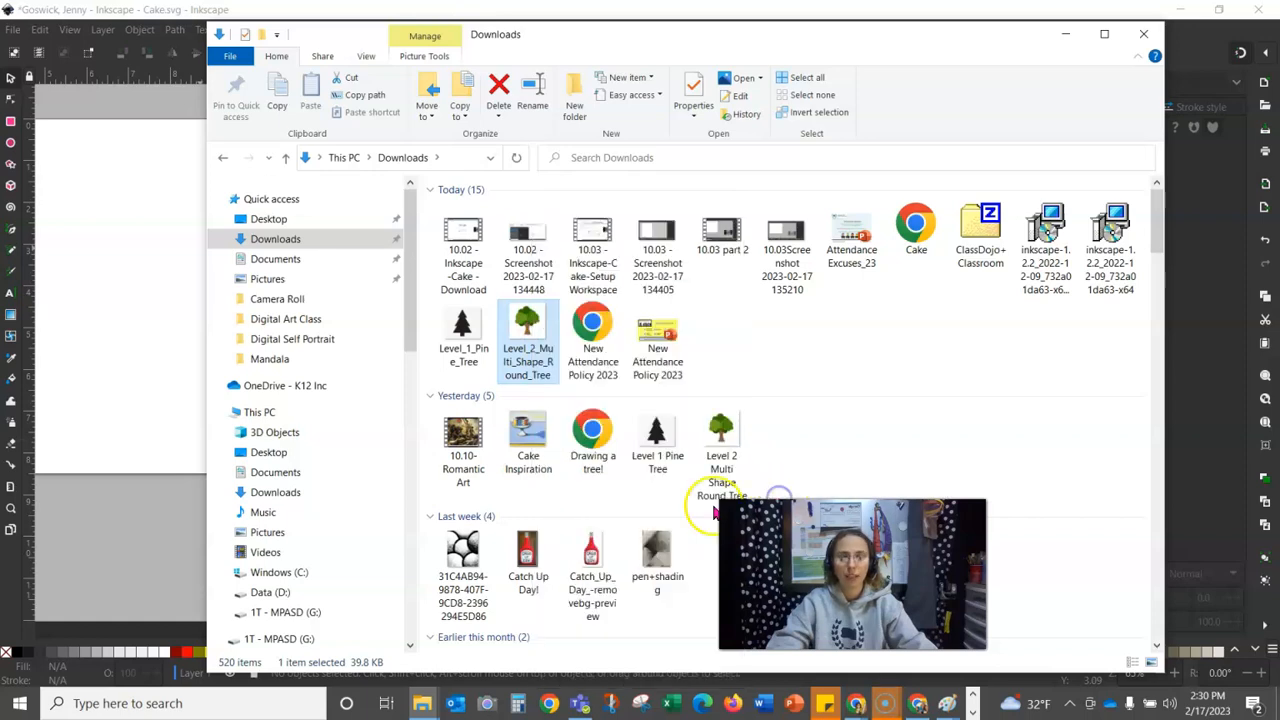
left_click(1067, 38)
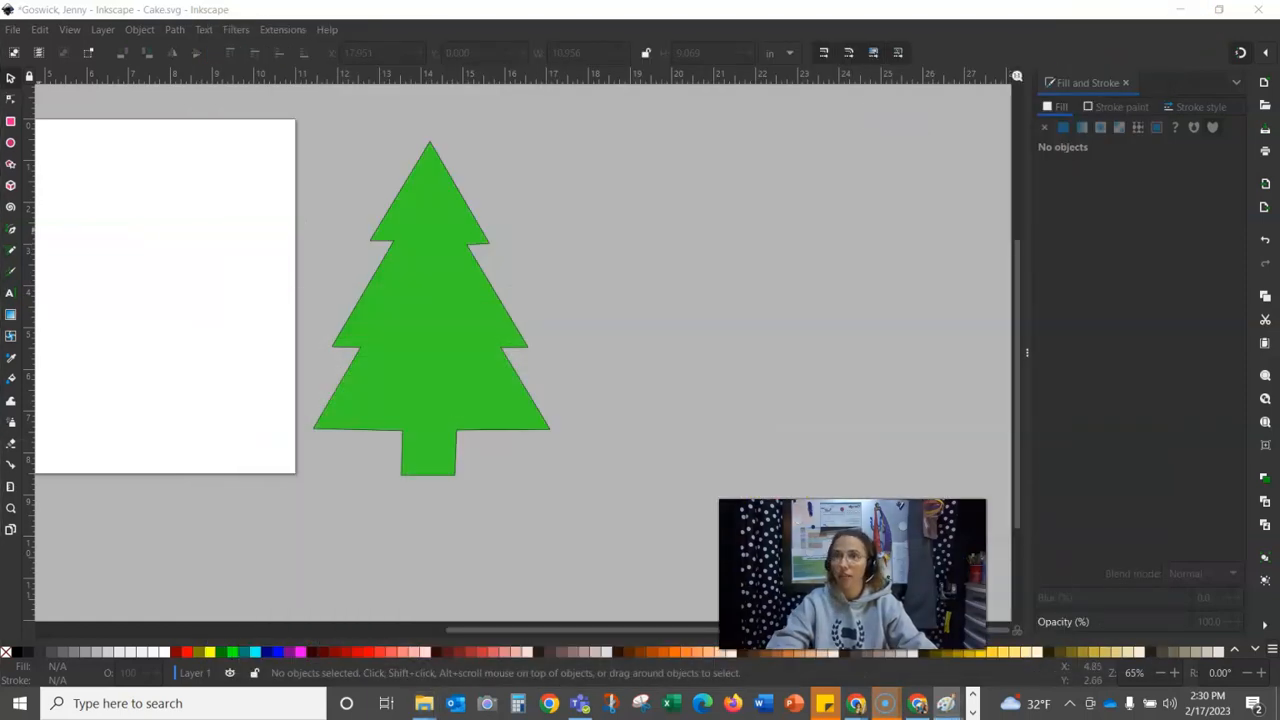
left_click(885, 703)
left_click_drag(229, 126, 534, 63)
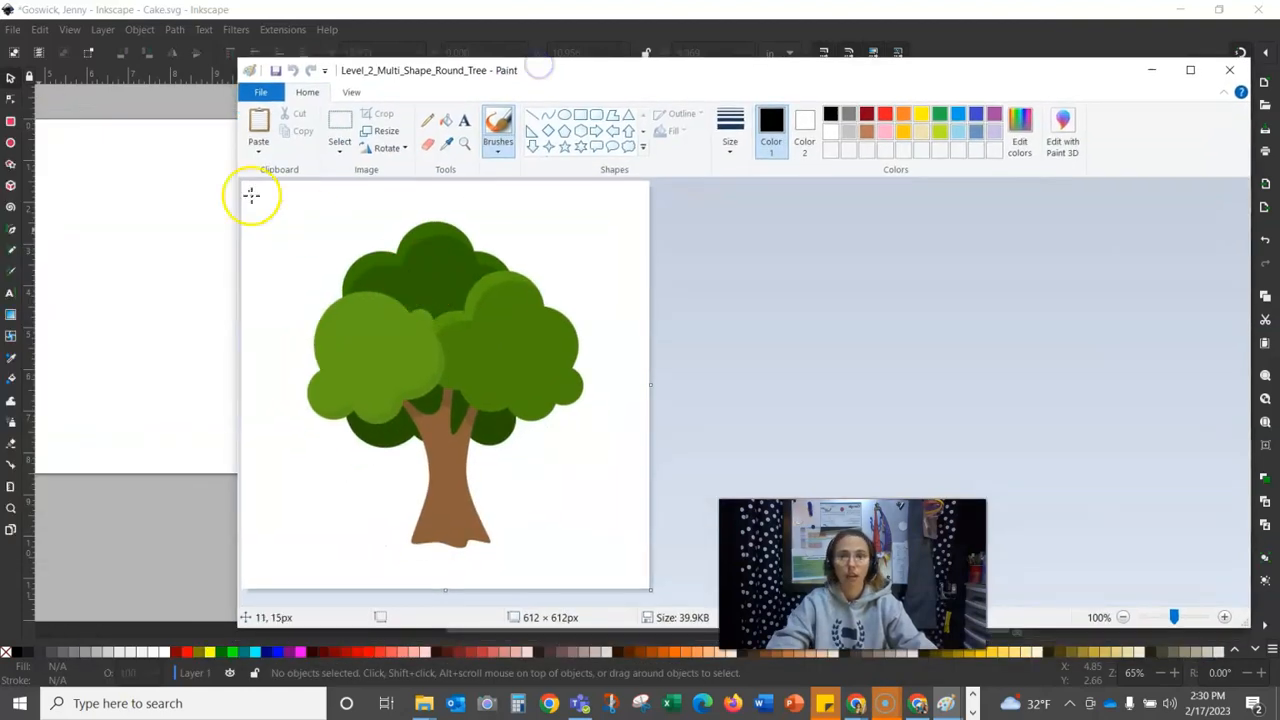
Copy the entire round tree image from Paint, minimize Paint and paste the image into the Inkscape drawing beside the pine tree
left_click(340, 148)
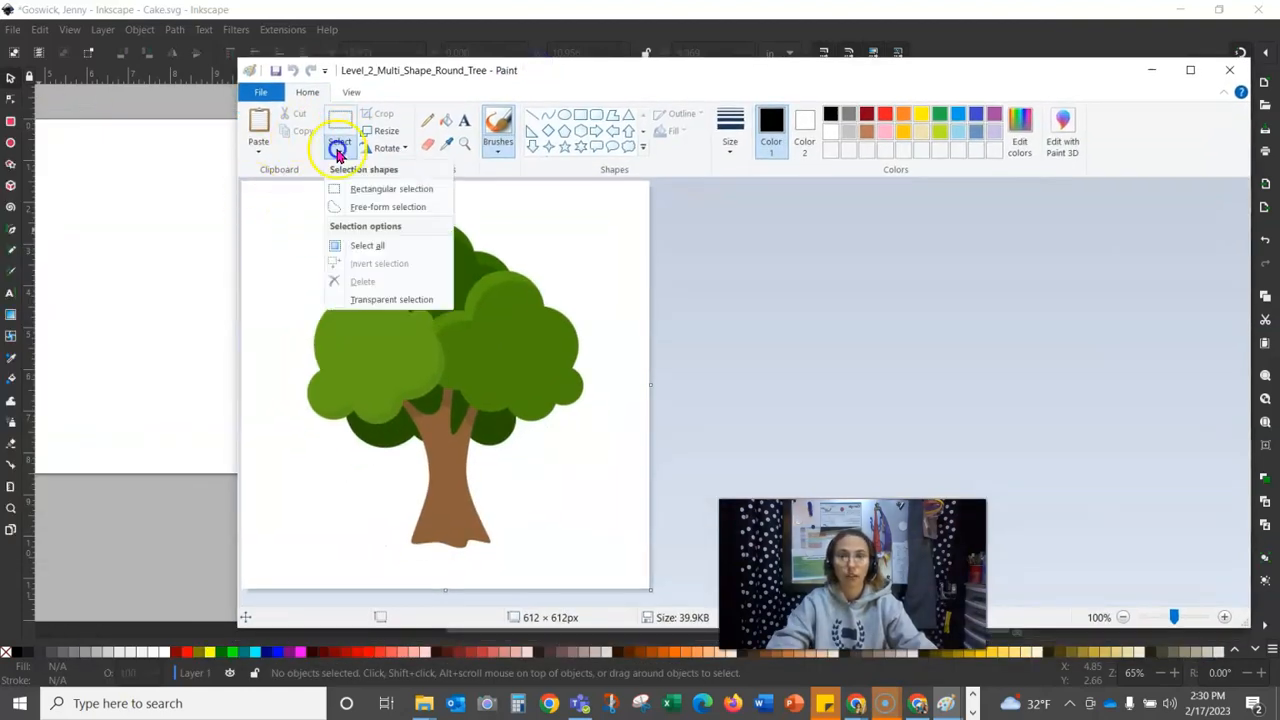
left_click(360, 246)
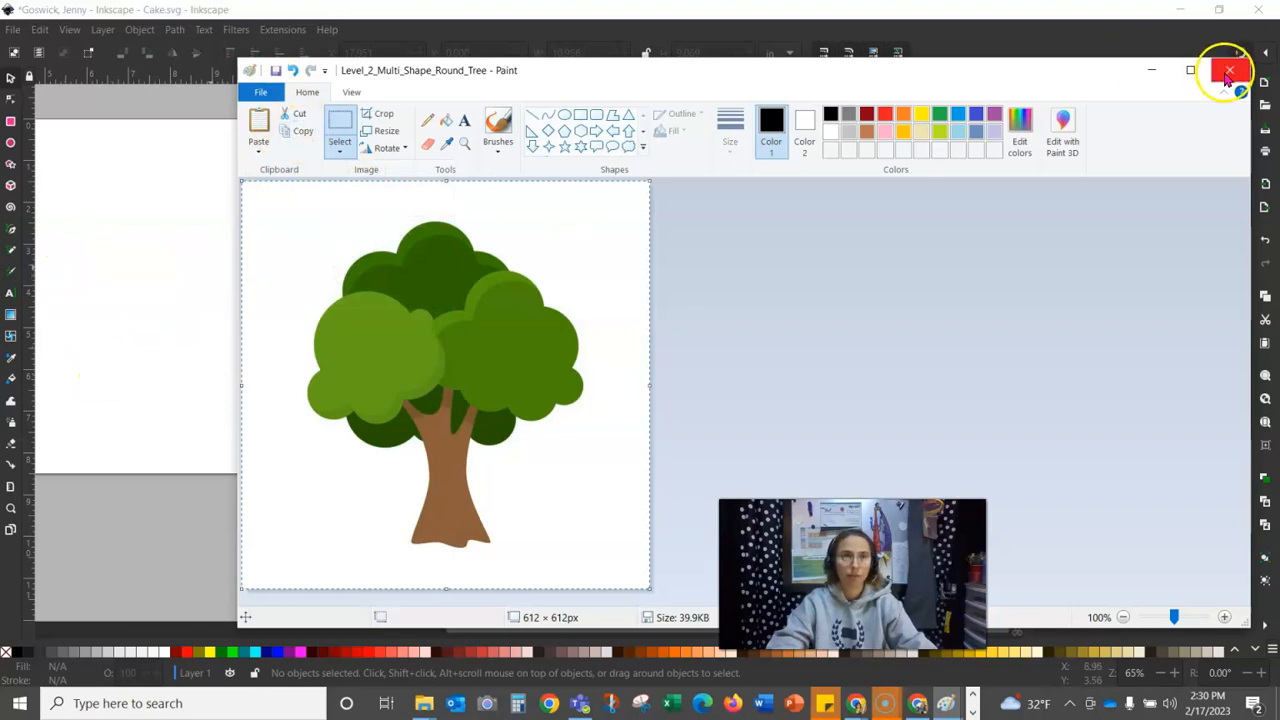
left_click(1153, 68)
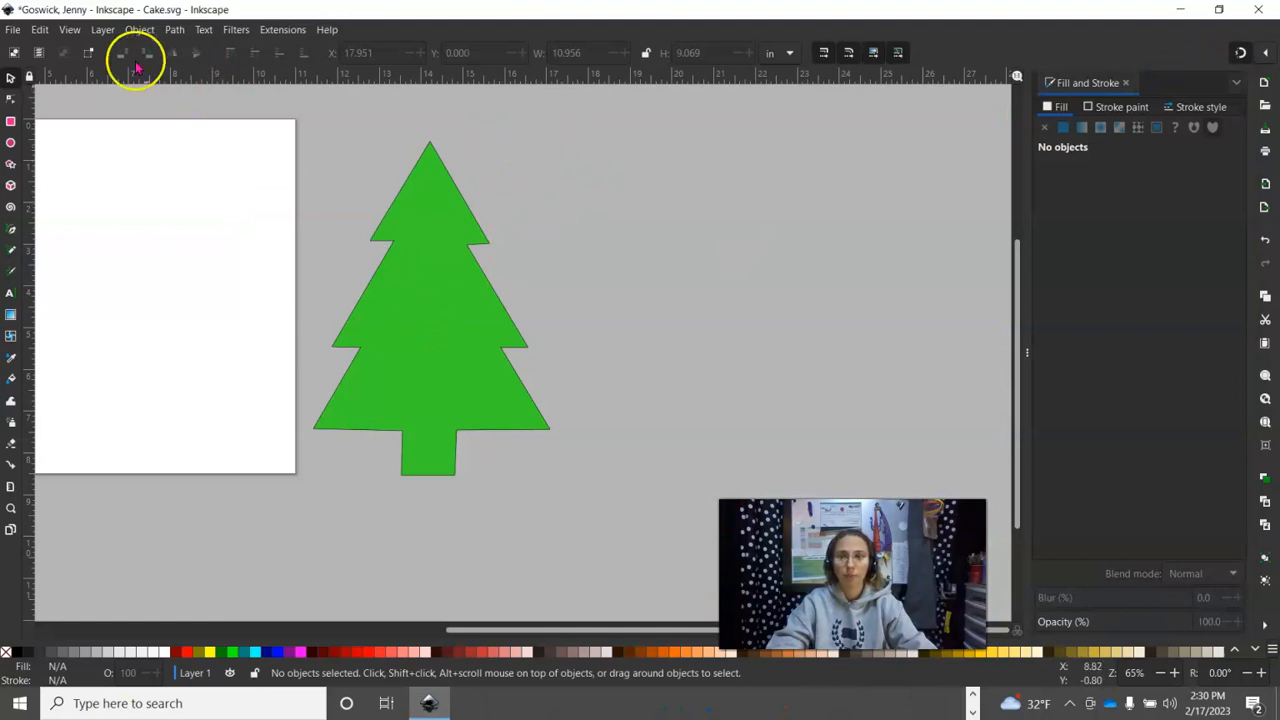
left_click(40, 30)
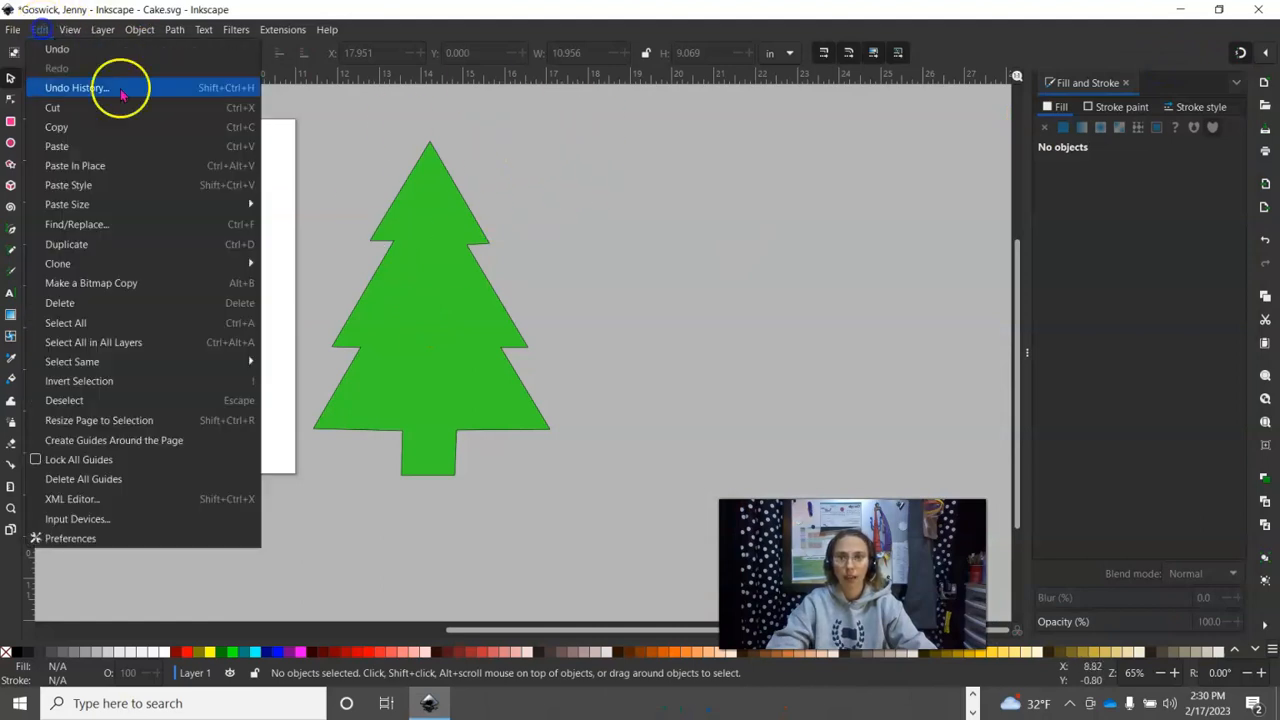
left_click(77, 140)
left_click_drag(86, 108, 680, 177)
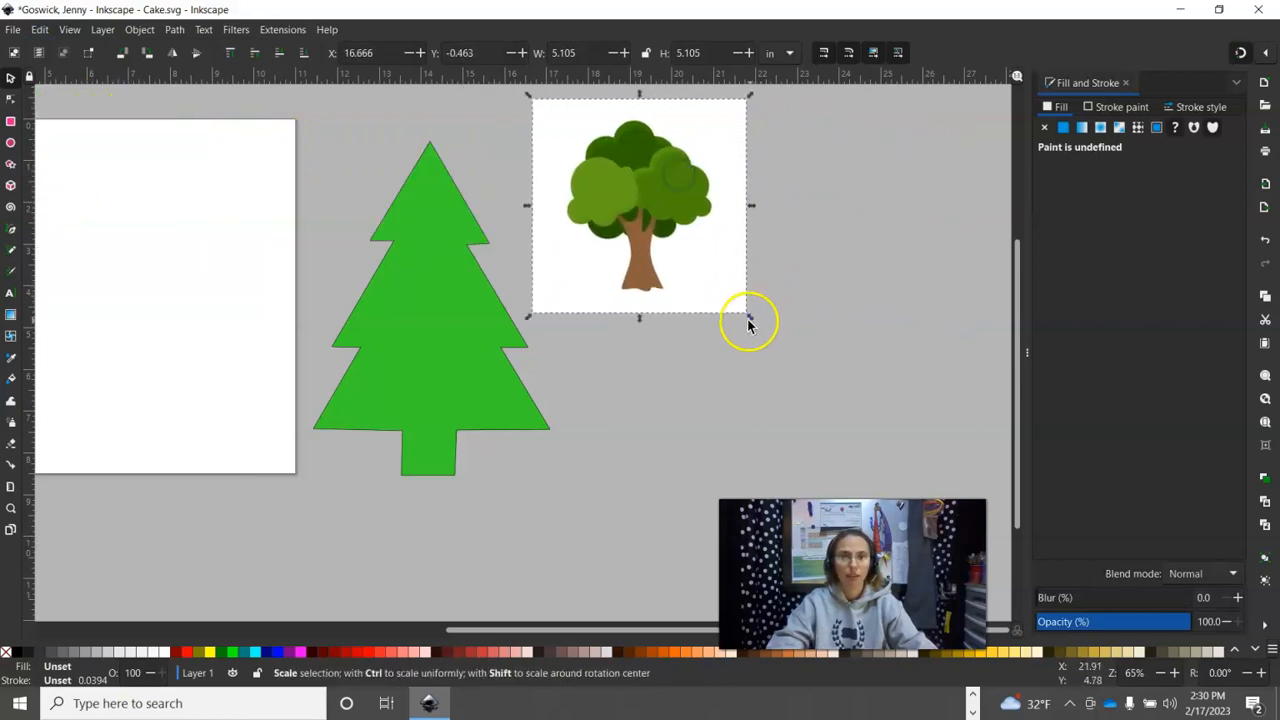
Enlarge the round tree image to 9 in square, place it at about X 17.61, Y -0.13 in, and activate the Pen tool
left_click_drag(752, 319, 943, 480)
left_click_drag(694, 251, 731, 263)
left_click(661, 545)
key("space")
left_click_drag(663, 566, 405, 564)
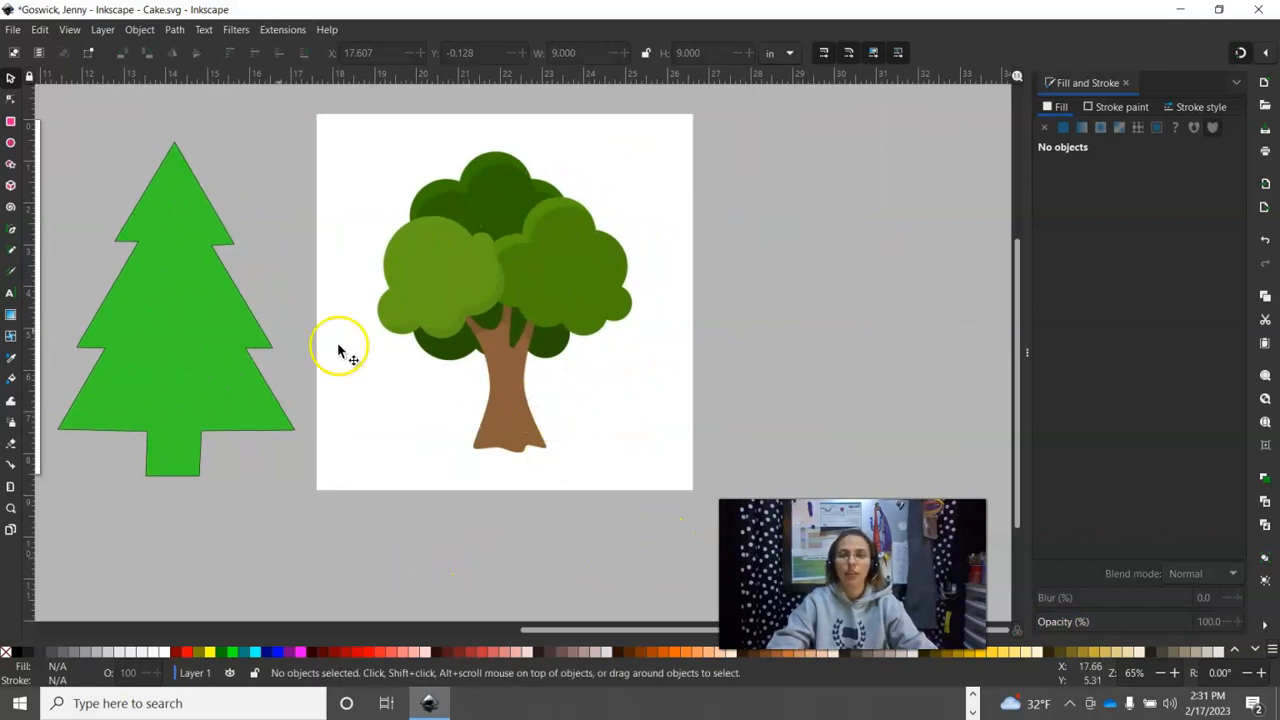
left_click(11, 230)
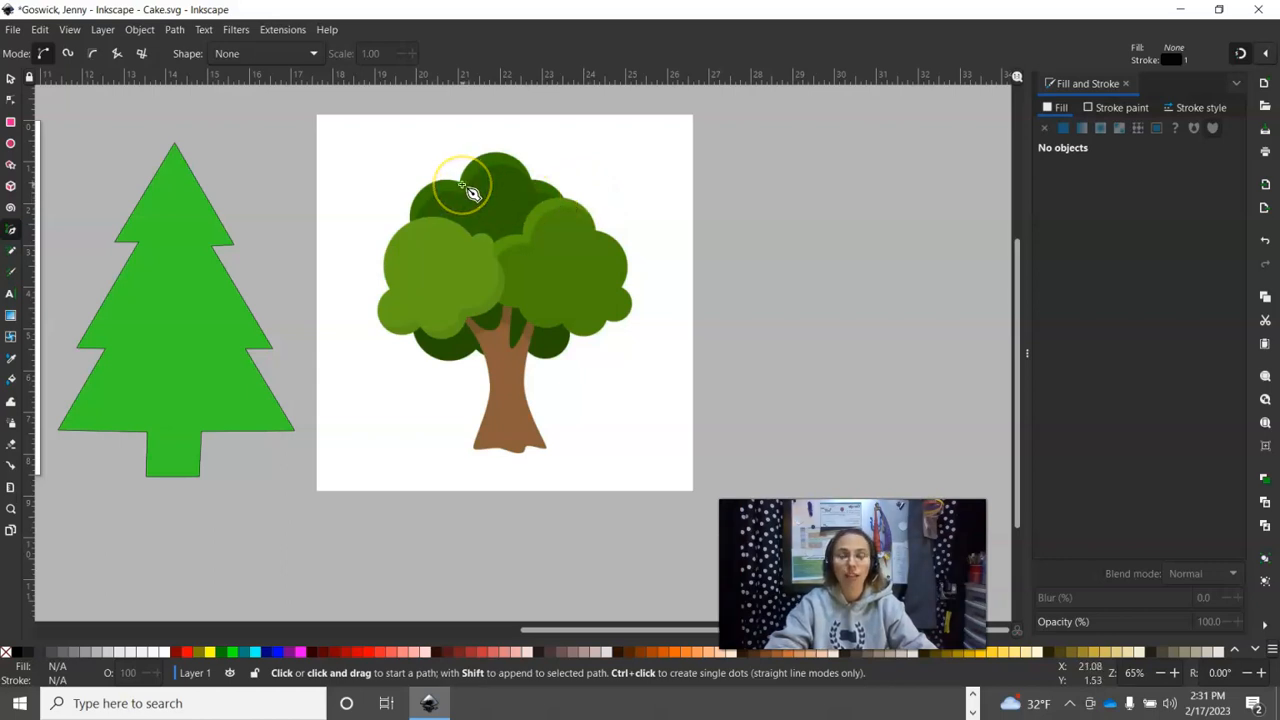
left_click(726, 162)
left_click(912, 151)
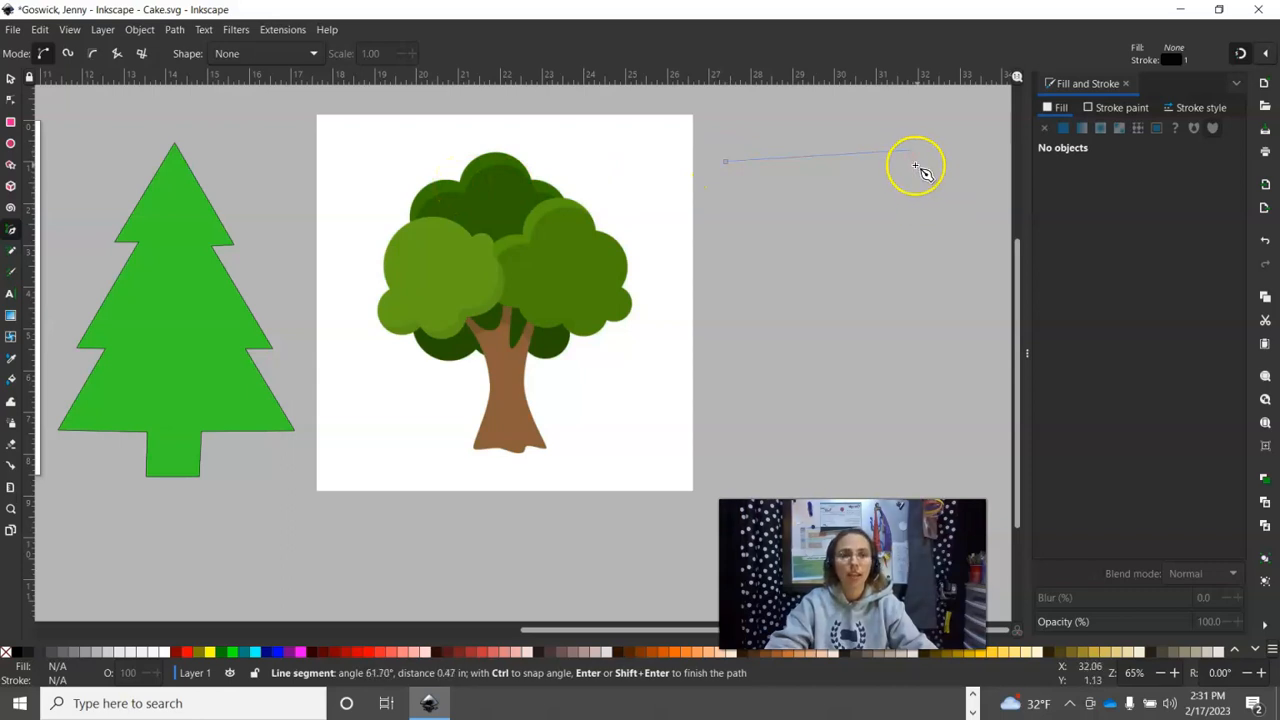
key("Escape")
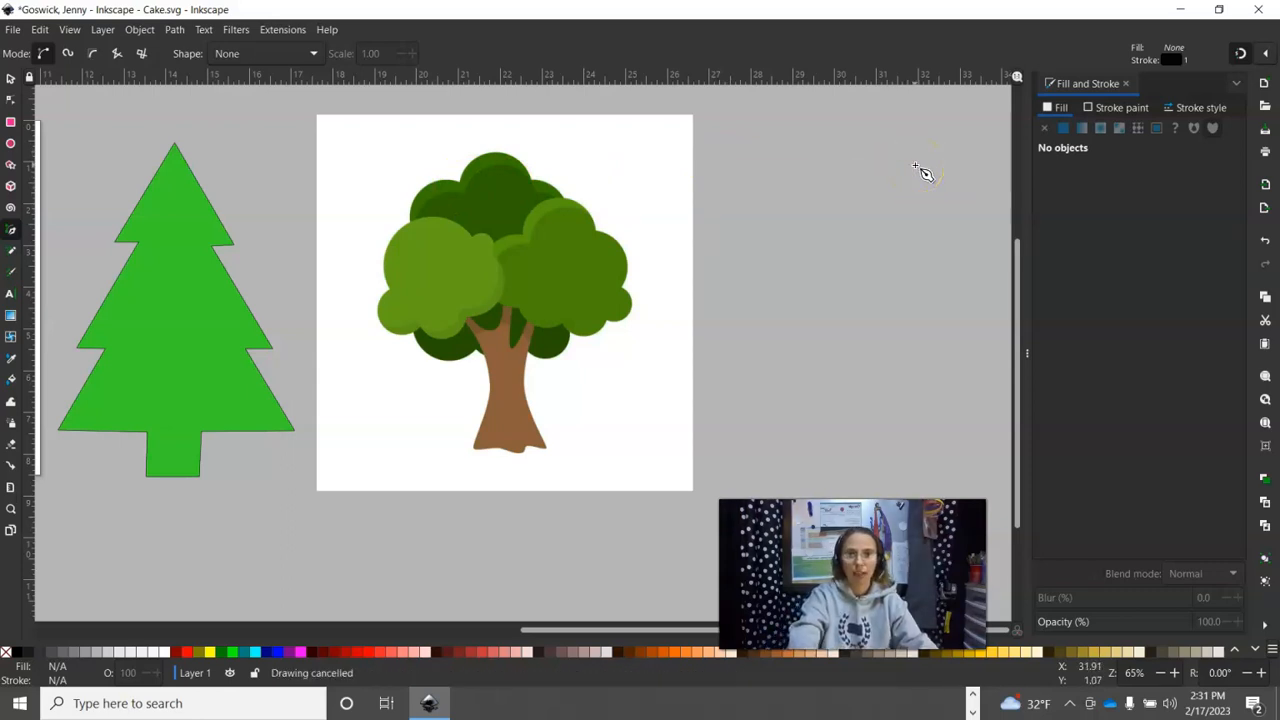
mouse_move(727, 170)
left_mouse_down()
mouse_move(912, 172)
mouse_move(955, 262)
mouse_move(763, 380)
mouse_move(826, 300)
mouse_move(911, 317)
mouse_move(937, 272)
mouse_move(934, 300)
mouse_move(906, 160)
mouse_move(937, 143)
mouse_move(924, 120)
left_mouse_up()
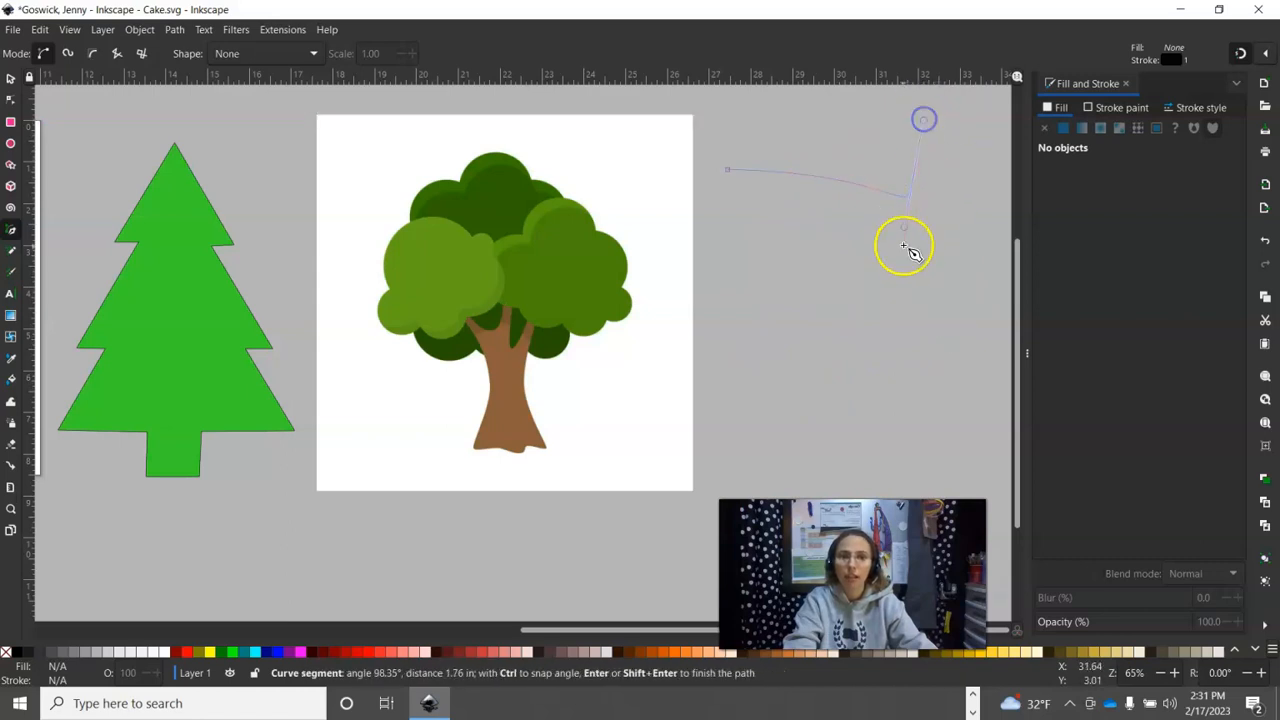
key("Escape")
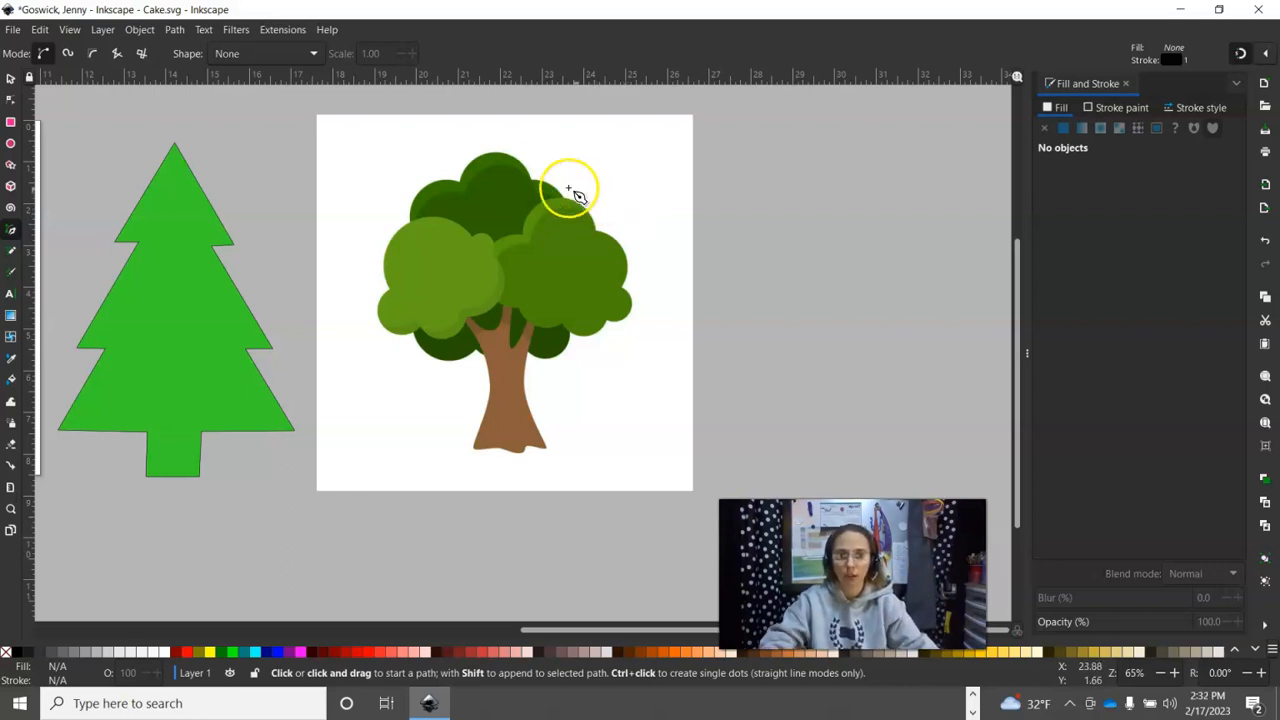
Draw a closed eight-node straight-segment path with the Pen tool around the dark green back foliage, placing nodes where lobes meet
left_click(459, 183)
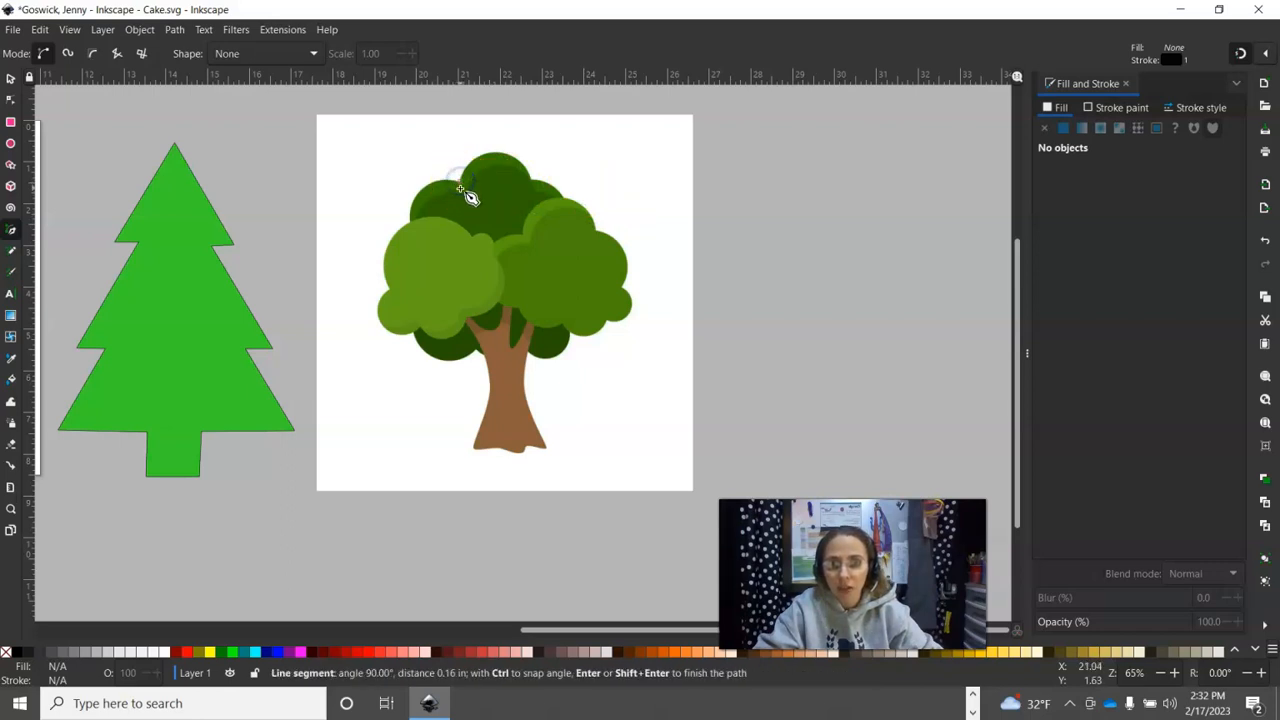
left_click(532, 179)
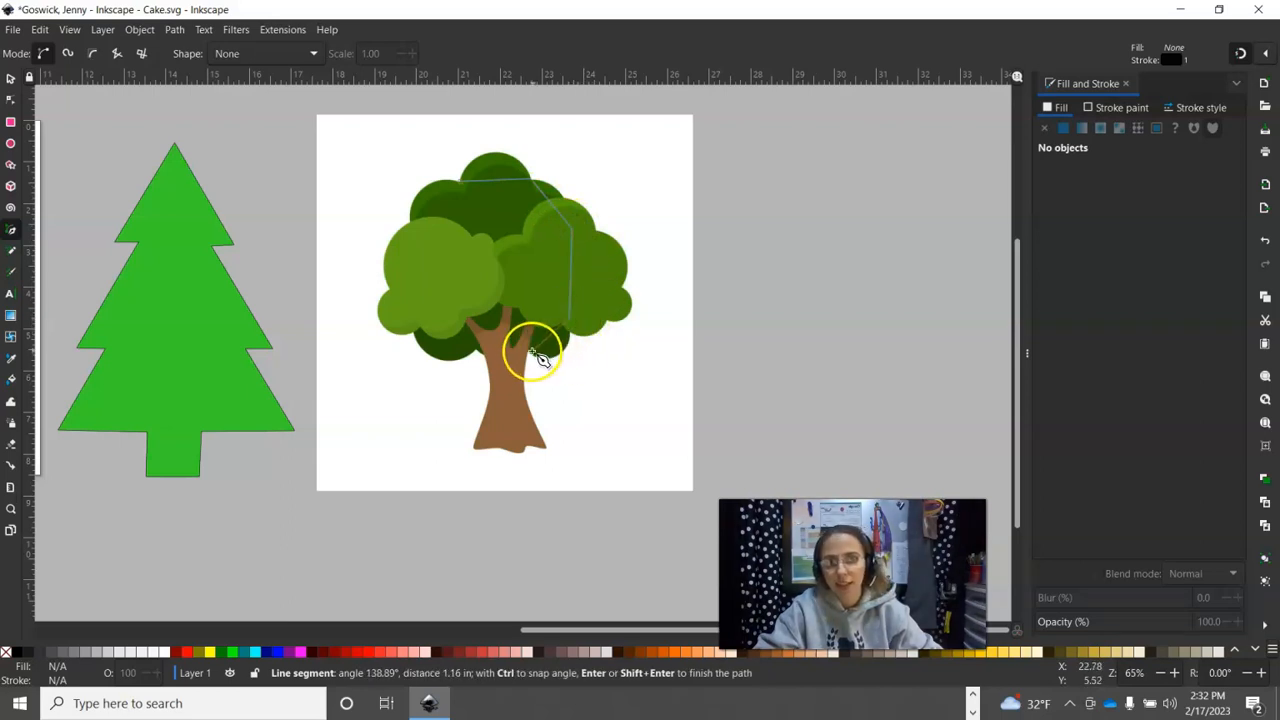
left_click(476, 349)
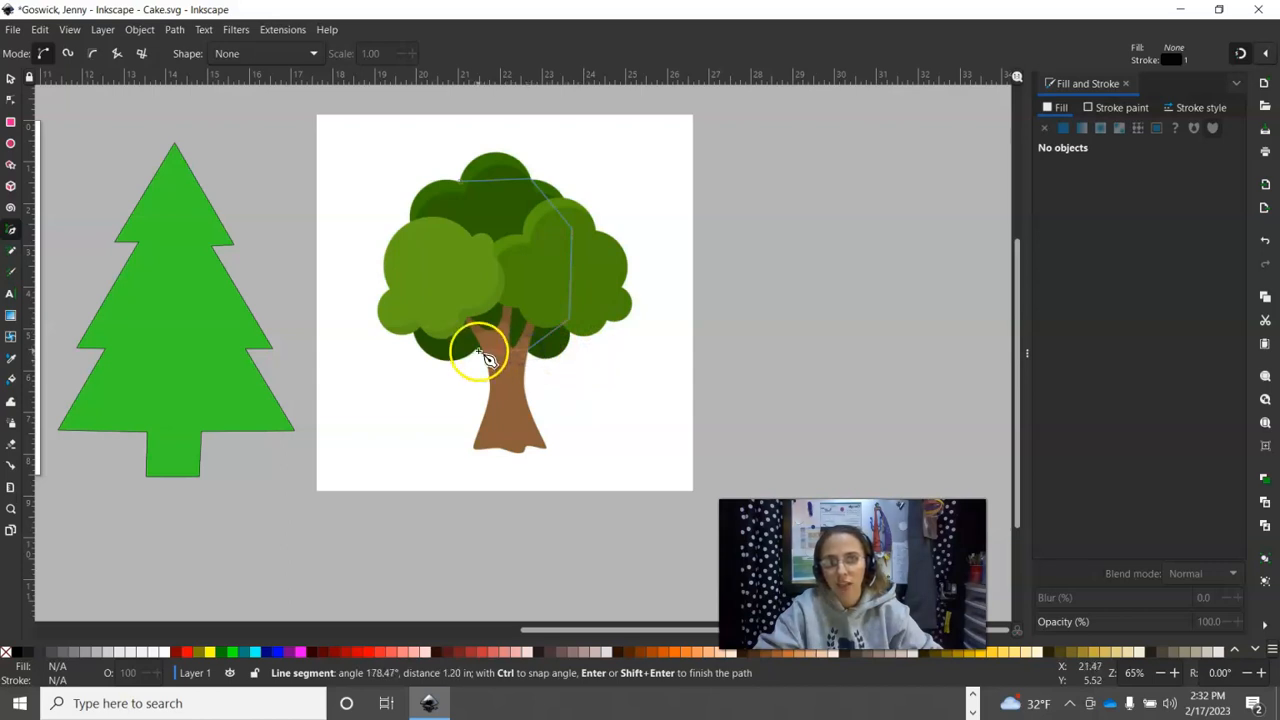
left_click(415, 322)
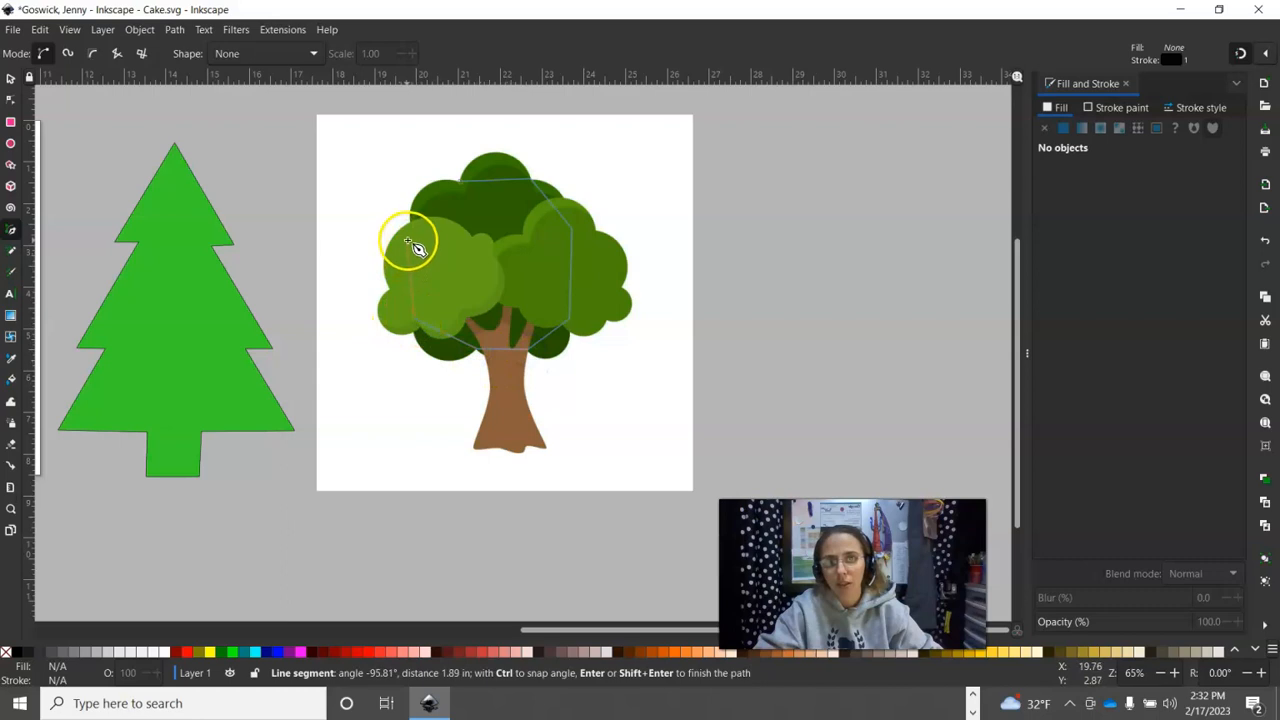
left_click(455, 185)
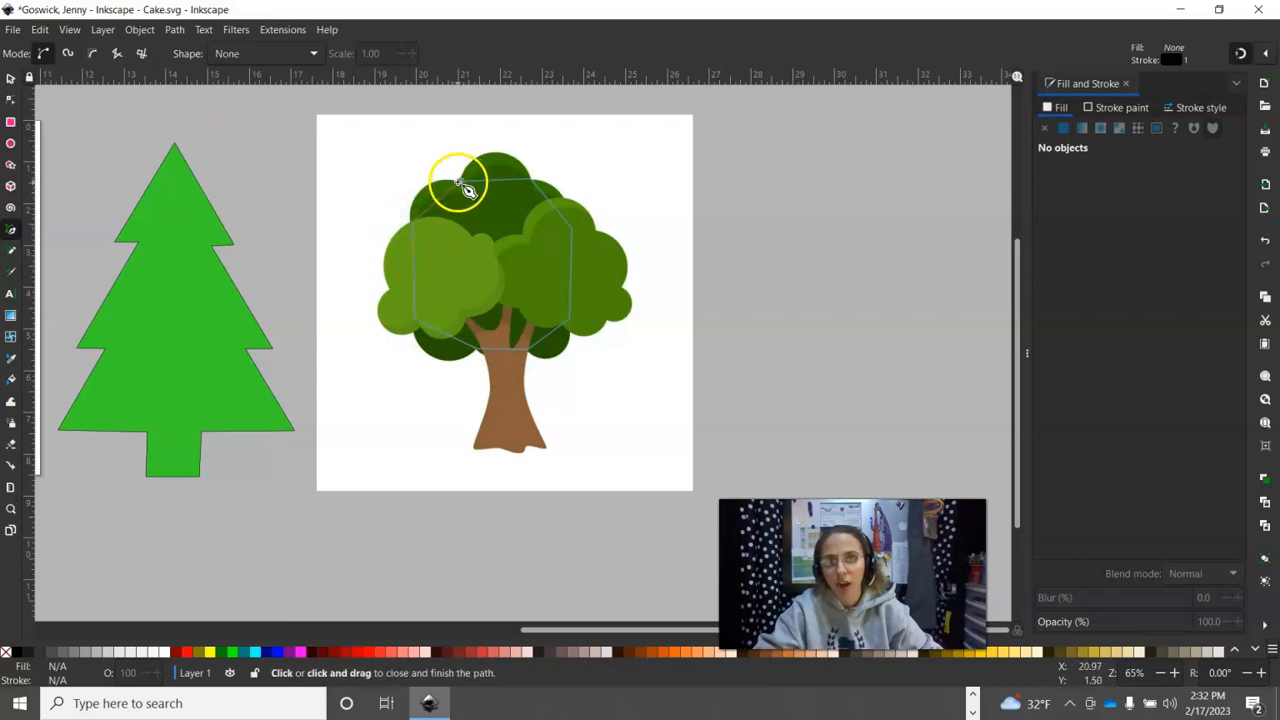
left_click(462, 184)
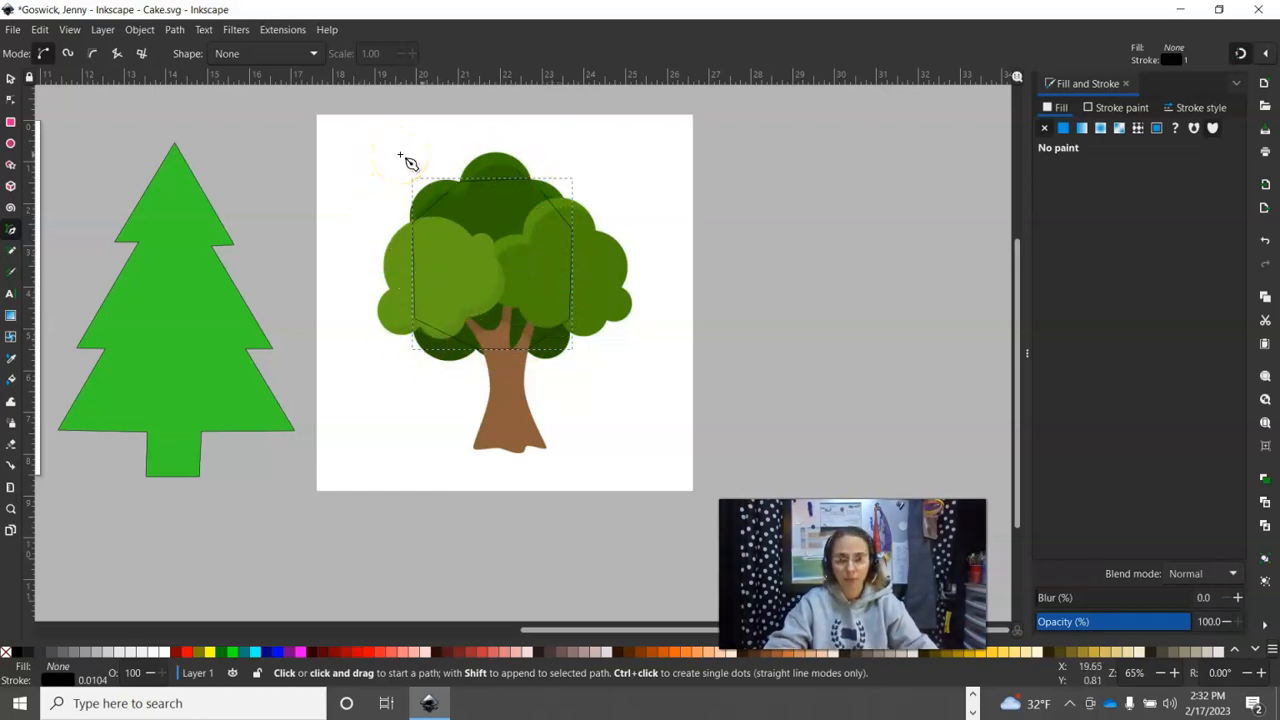
Edit the path's nodes and bend its top segment into a curve that follows the topmost dark green lobe
left_click(1175, 673)
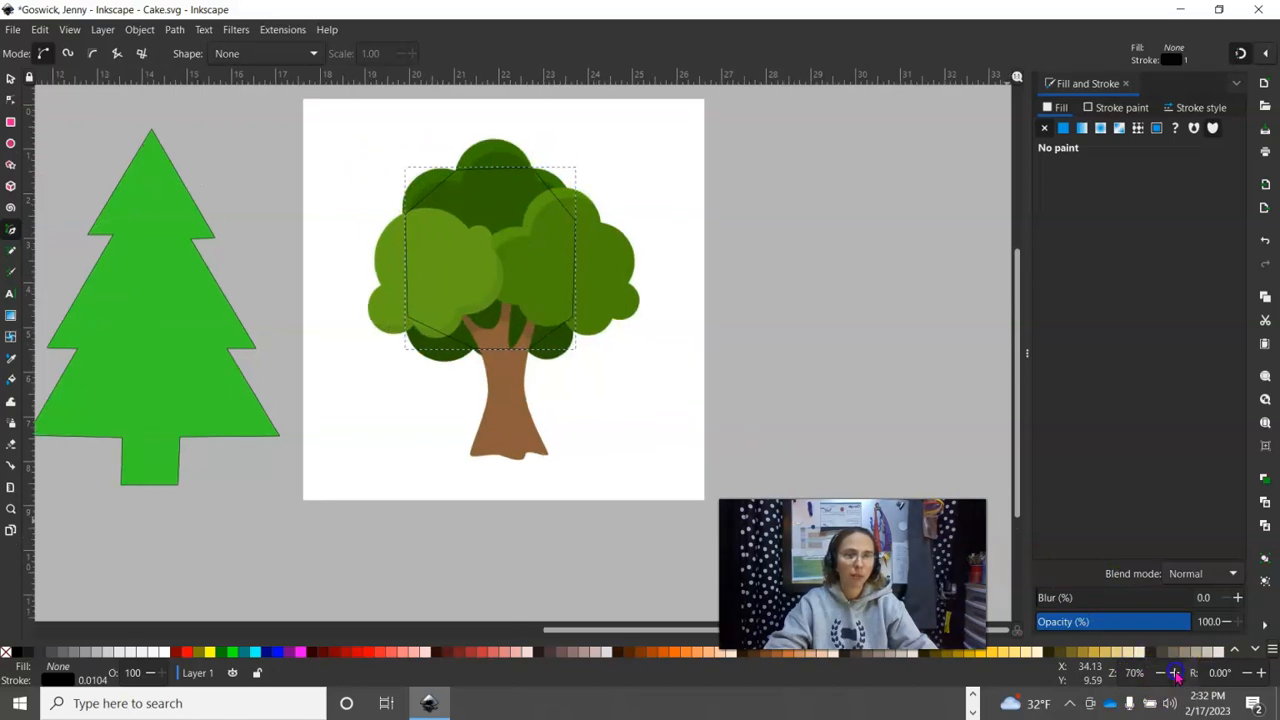
left_click(1175, 673)
left_click(1175, 673)
left_click(1175, 673)
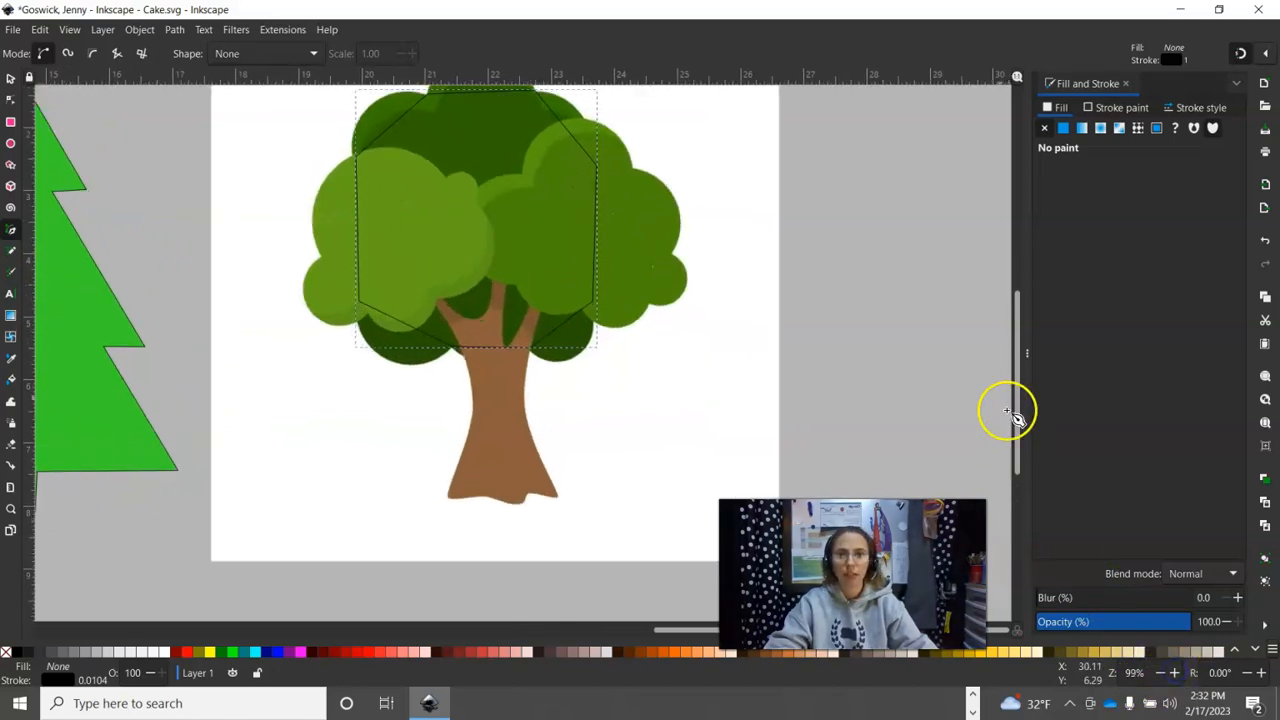
key("space")
left_click_drag(737, 234, 720, 357)
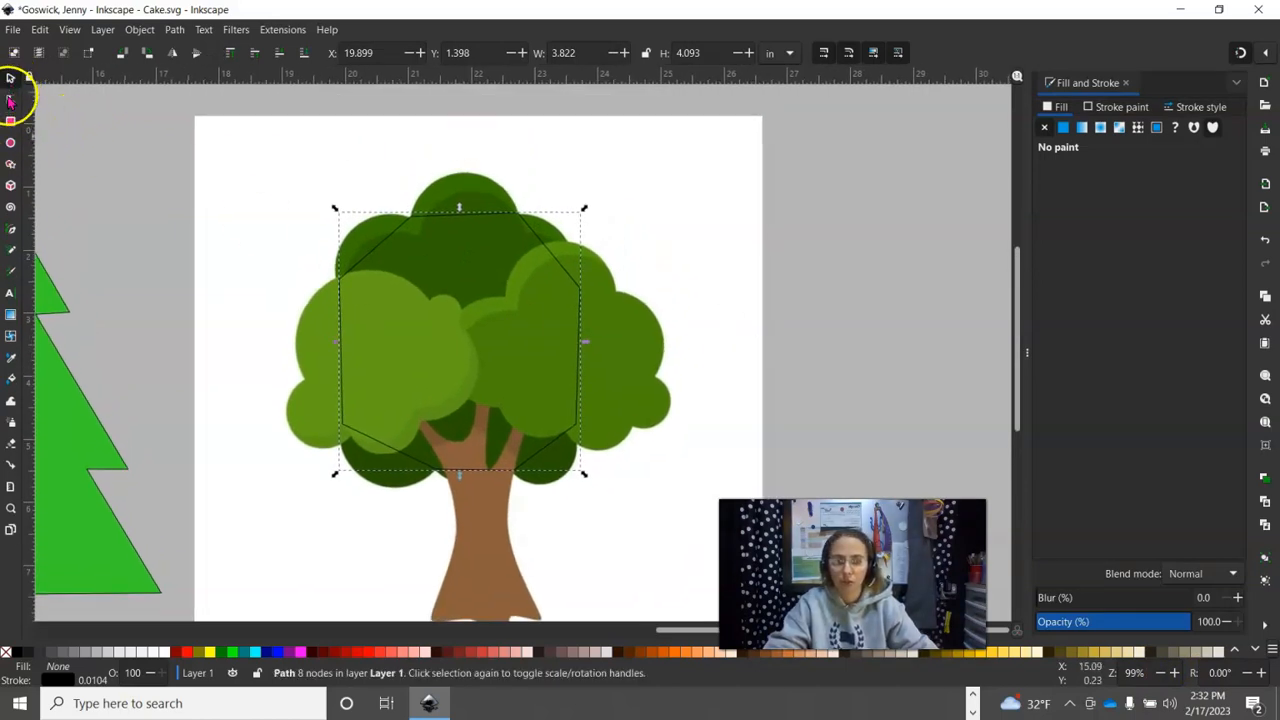
key("space")
left_click_drag(794, 289, 815, 266)
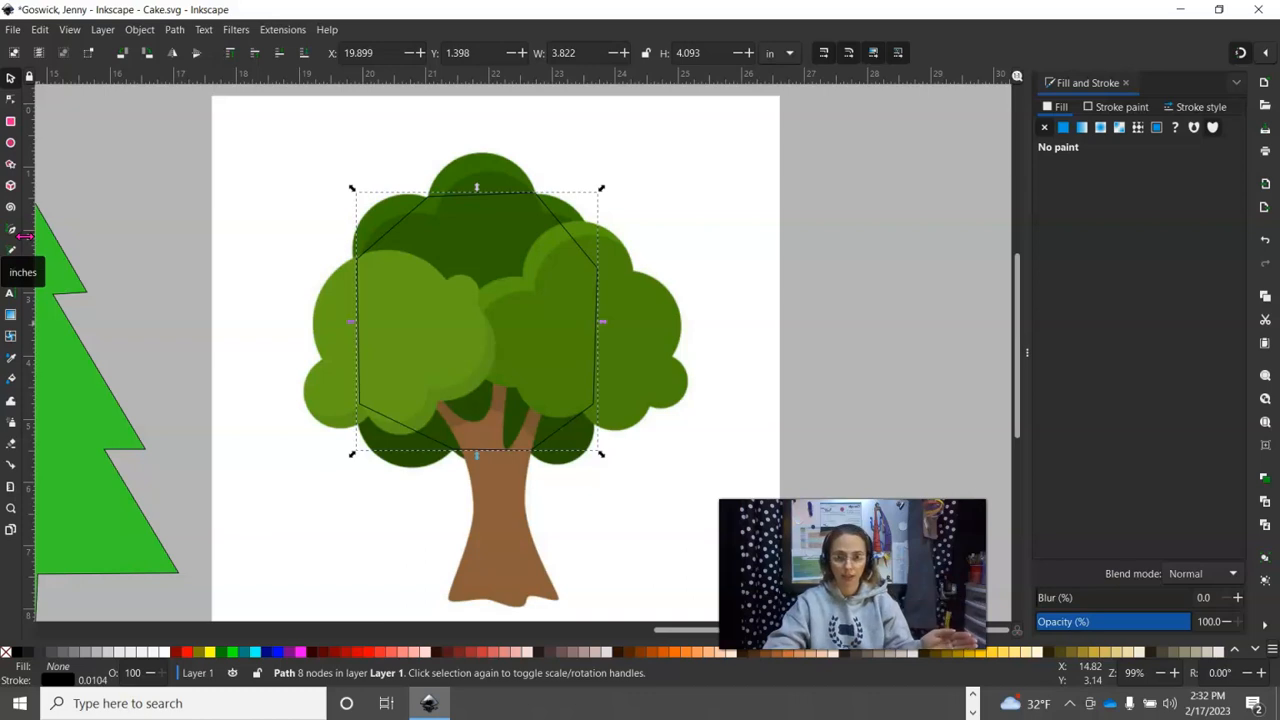
left_click(10, 101)
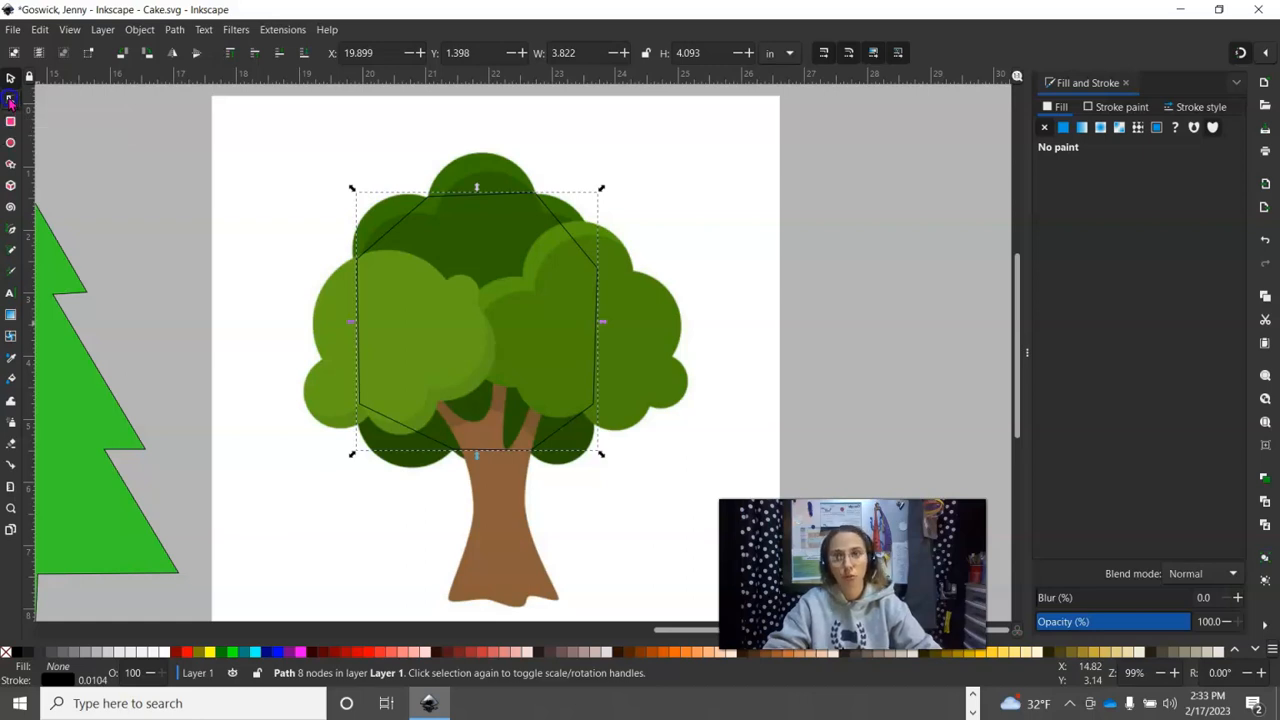
left_click(479, 190)
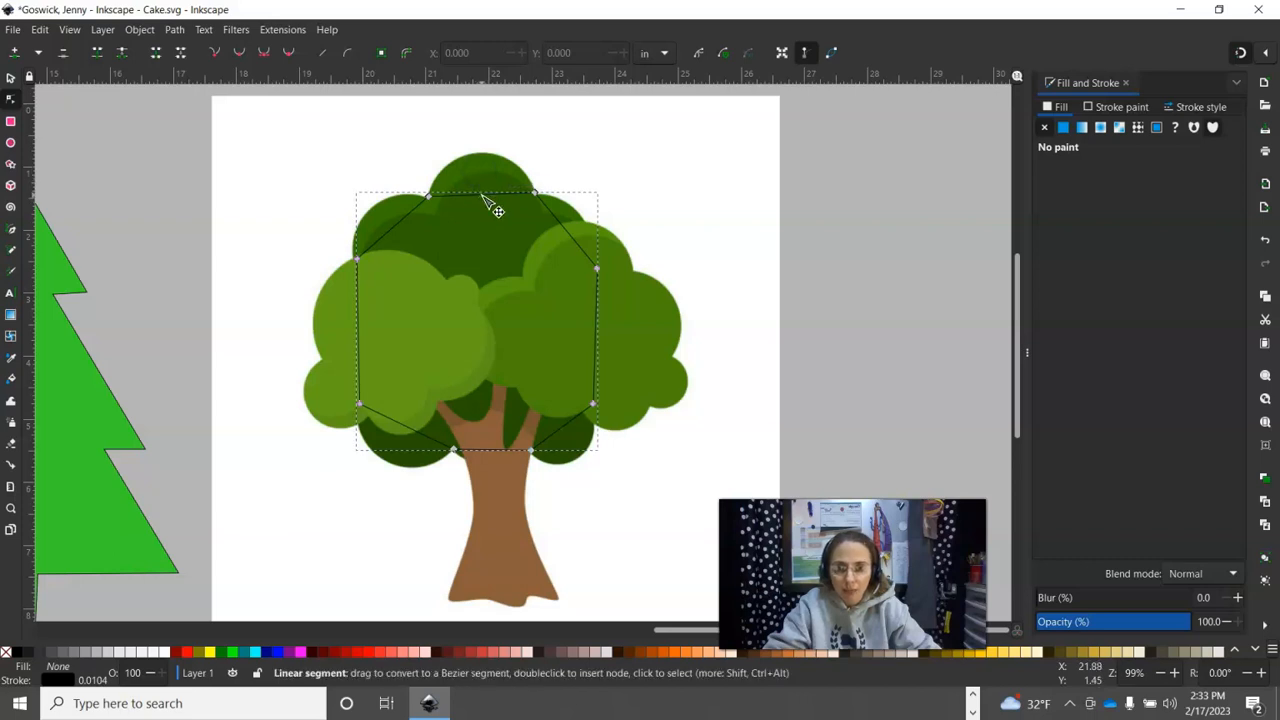
left_click_drag(483, 196, 487, 164)
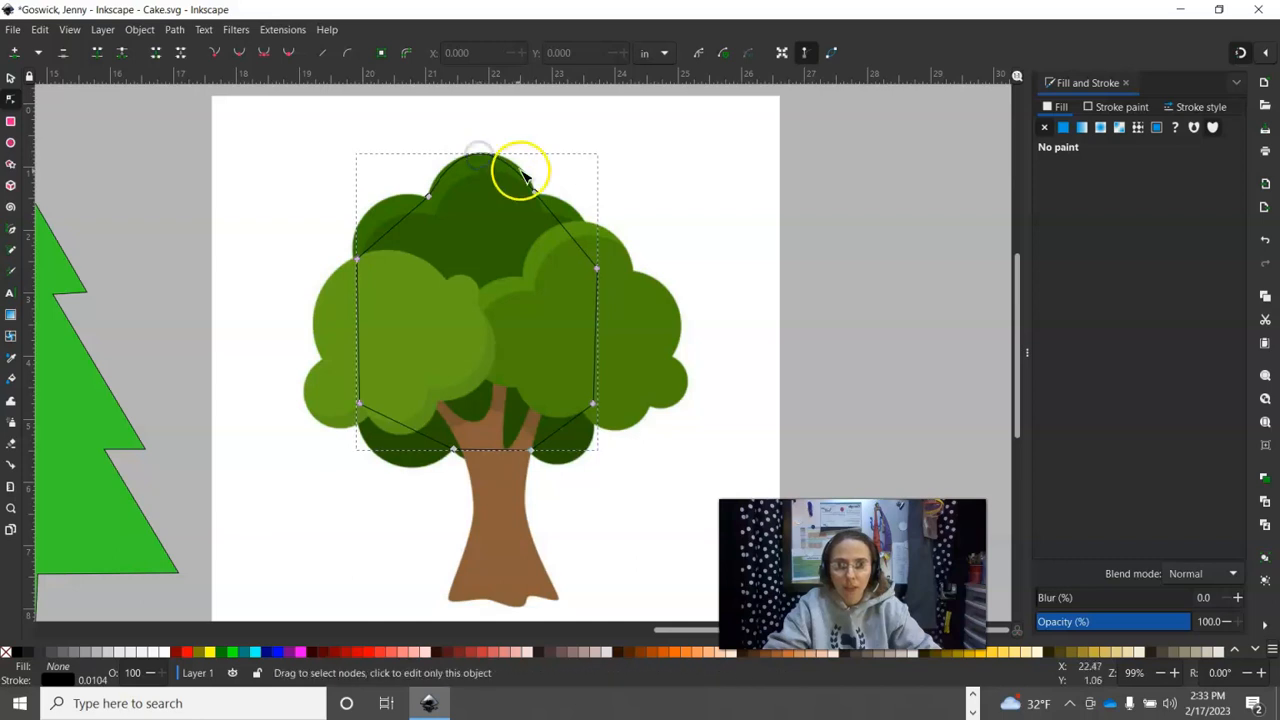
left_click(518, 172)
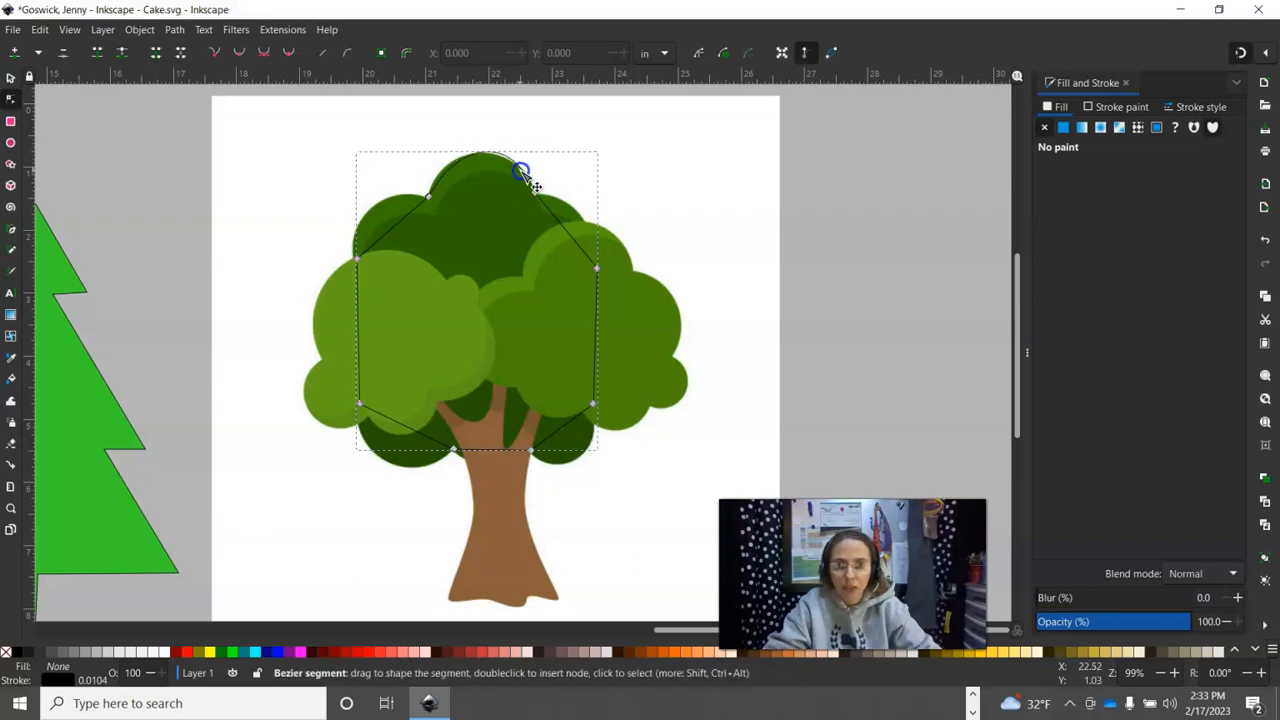
Curve the path's upper-left and upper-right segments around their dark green lobes and refine the top curve
left_click(372, 215)
left_click(575, 241)
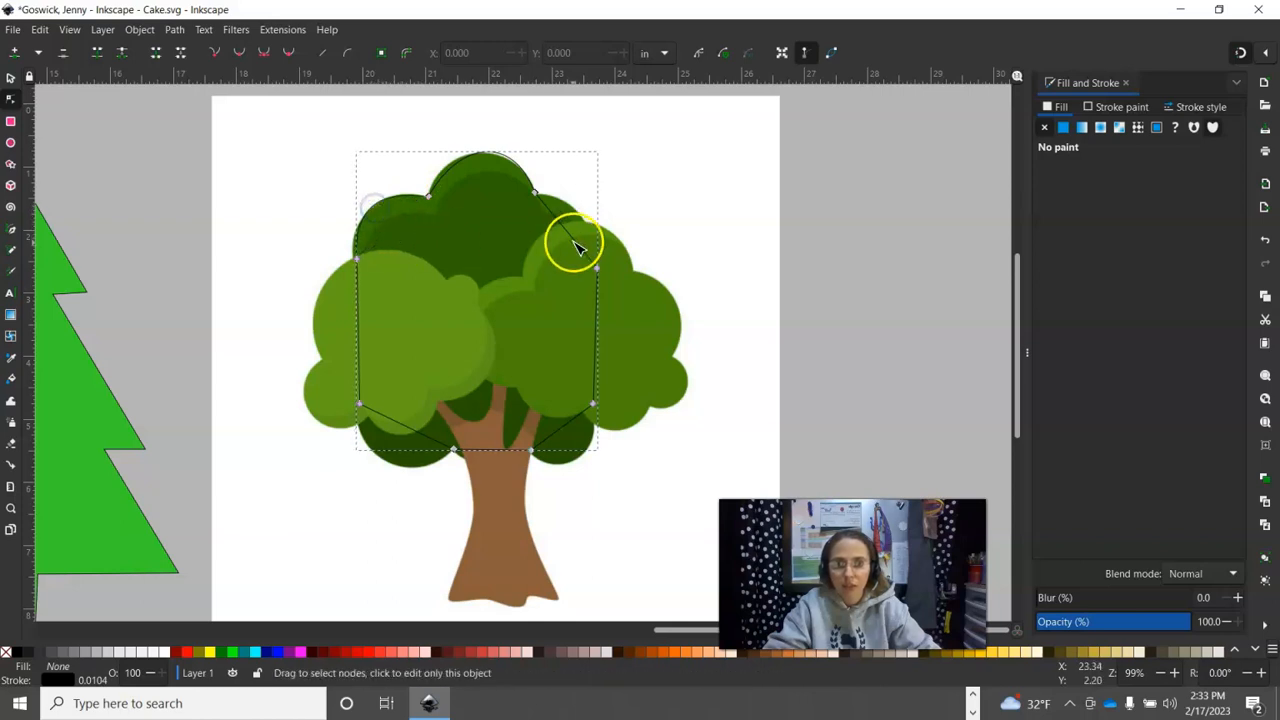
left_click(578, 224)
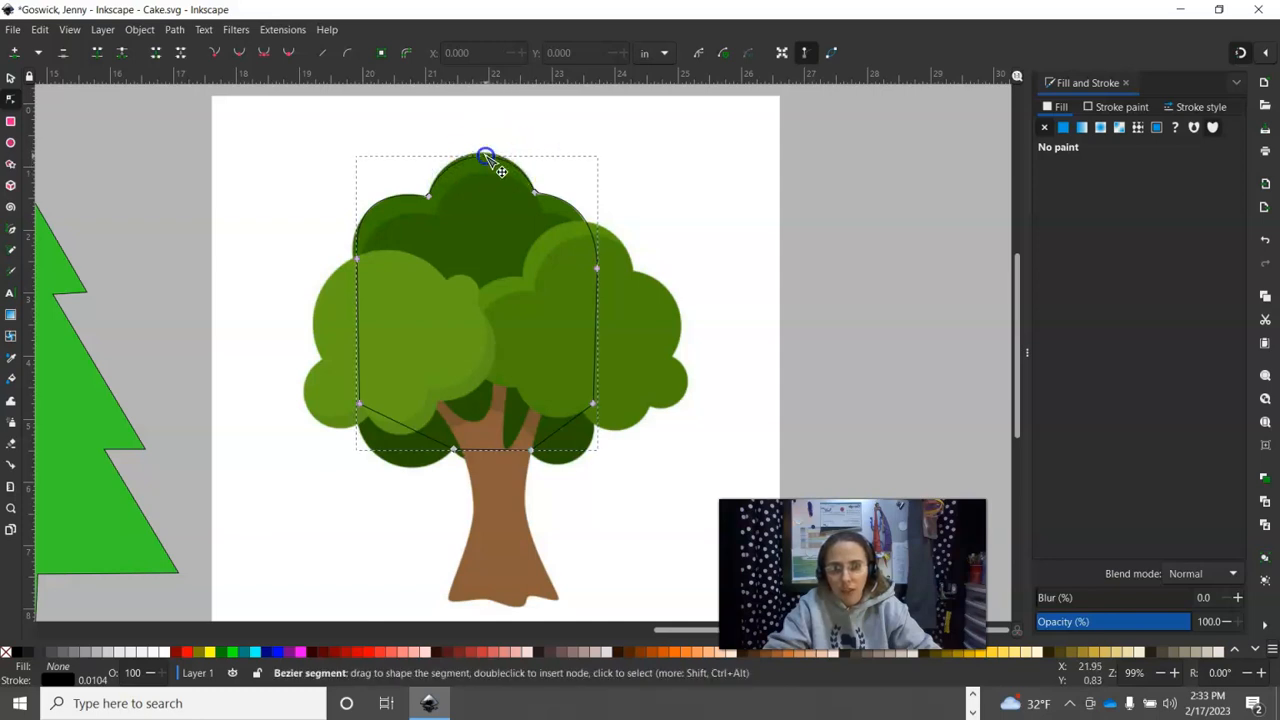
left_click_drag(500, 168, 501, 171)
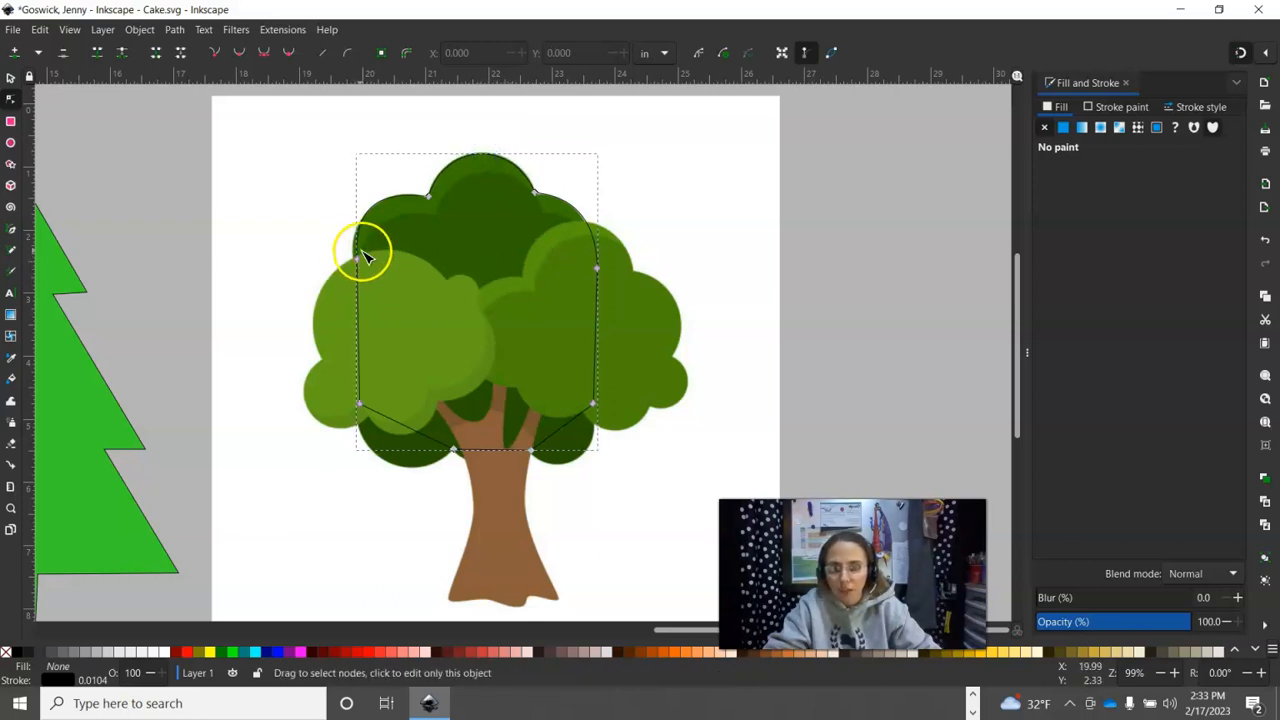
Move the path's upper-left node to X 19.852, Y 2.446 in and adjust the curve handle so the arc matches the lobe
left_click_drag(358, 262, 354, 259)
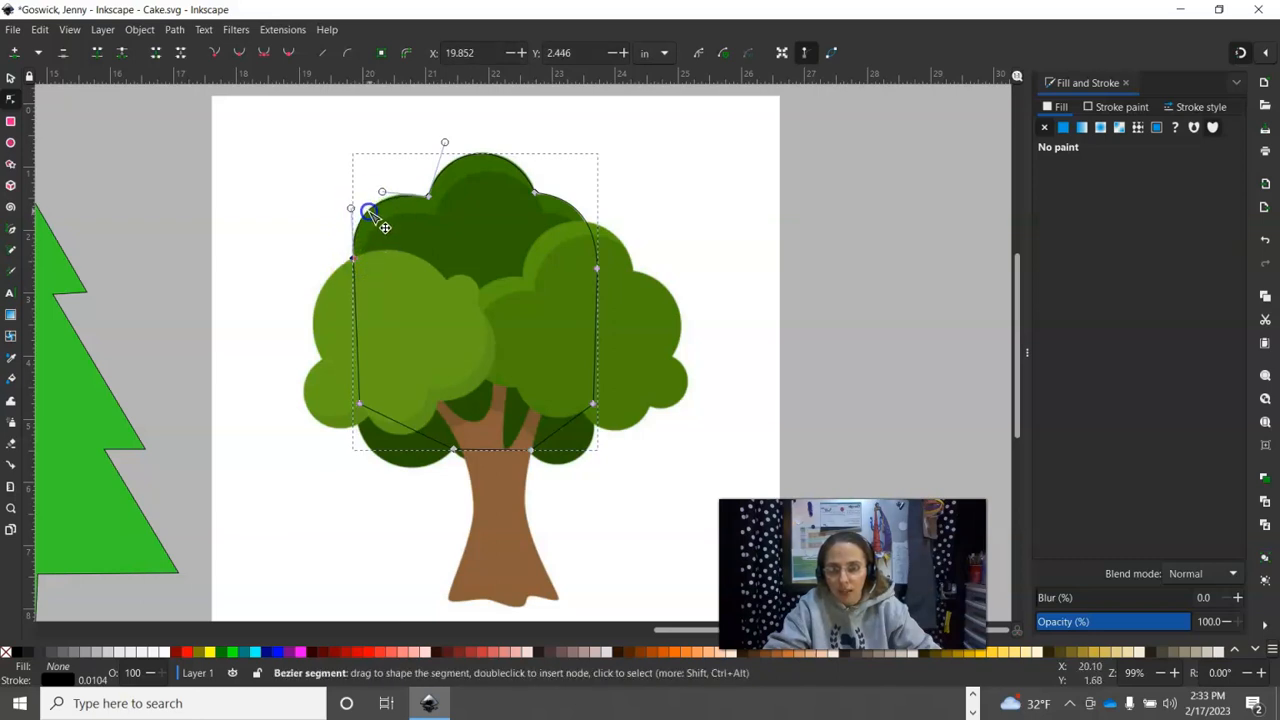
left_click(400, 229)
left_click(383, 192)
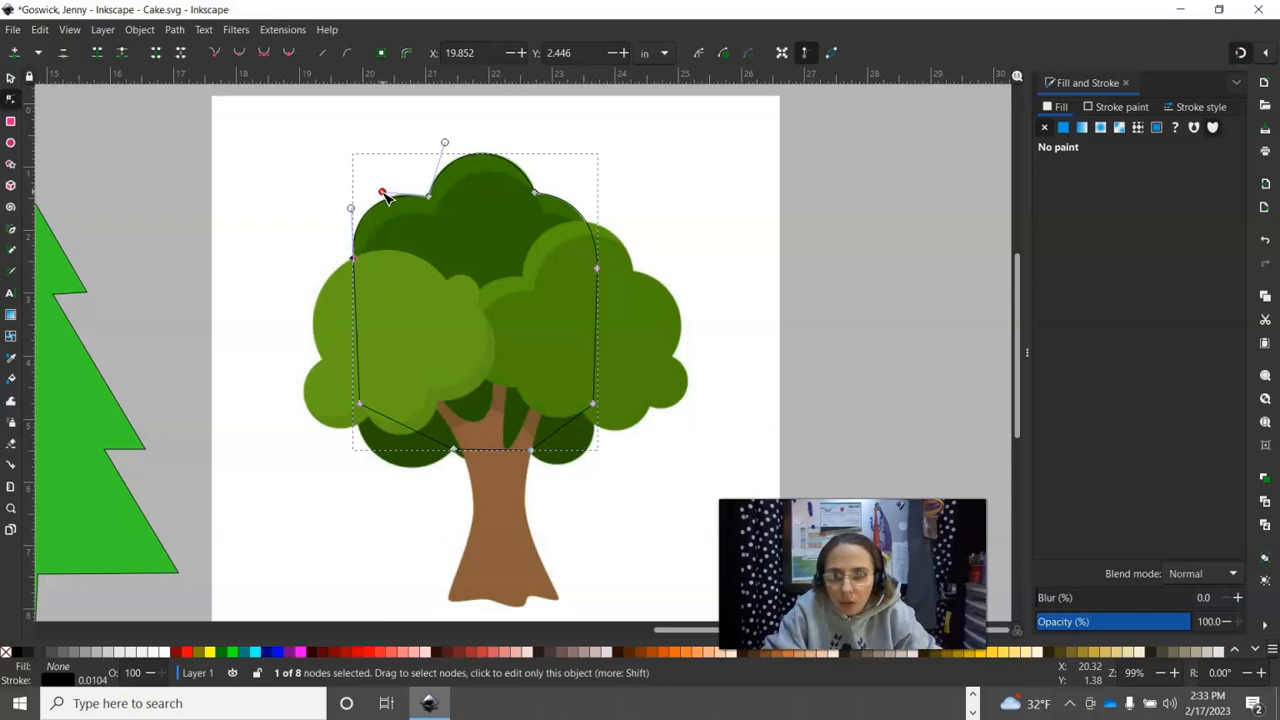
left_click_drag(384, 194, 389, 184)
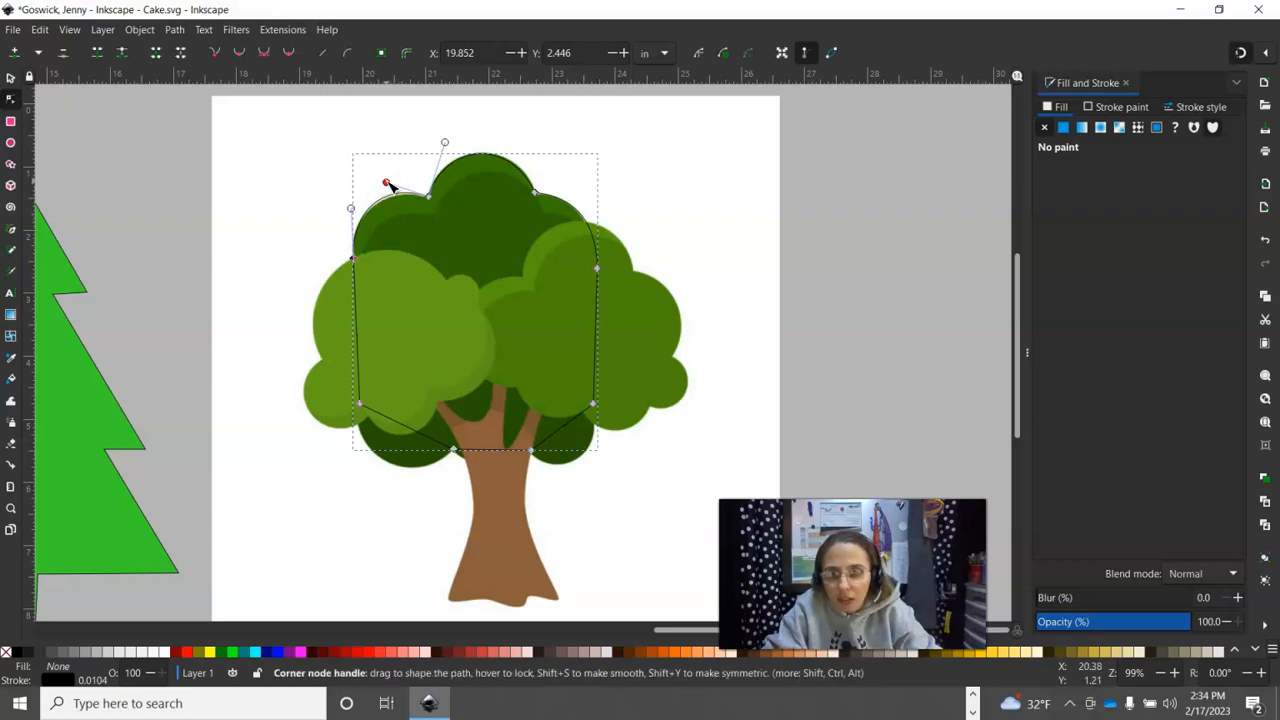
left_click_drag(389, 183, 389, 186)
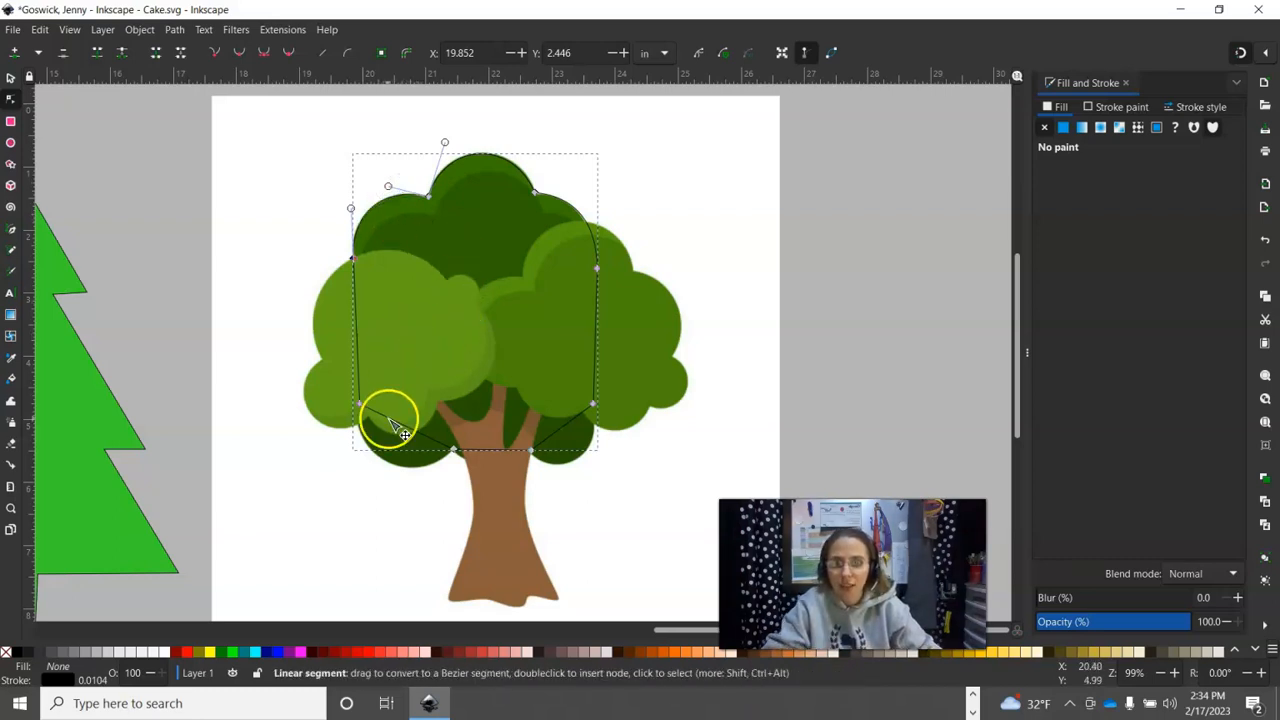
Bend the path's lower segments around the two lower dark green lobes and across the trunk, and return to the Selector tool
left_click_drag(408, 425, 498, 466)
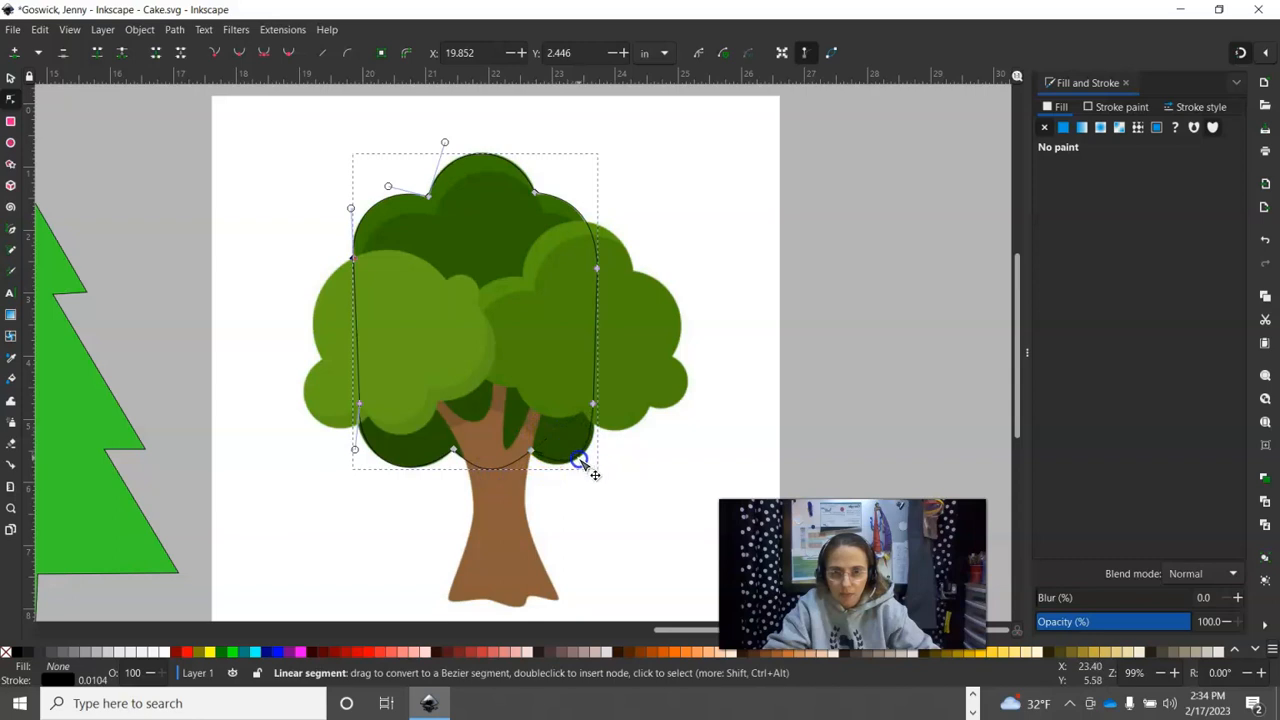
left_click_drag(577, 464, 588, 444)
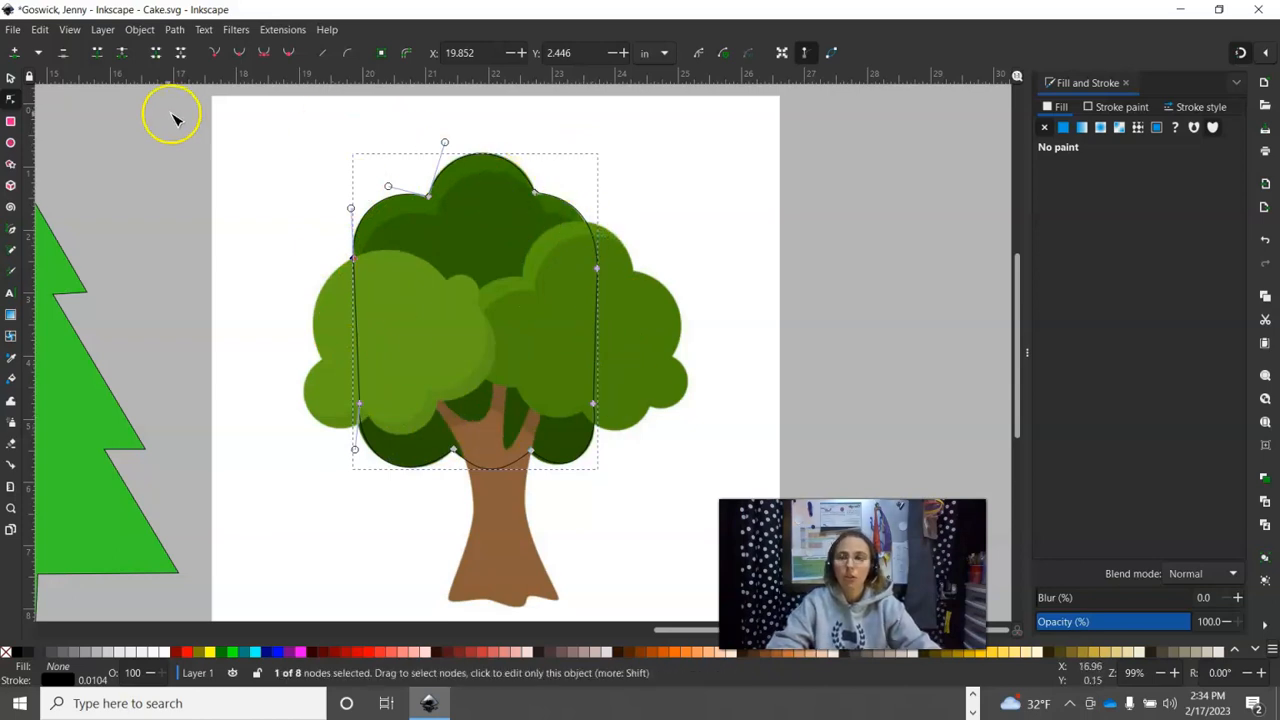
left_click(9, 78)
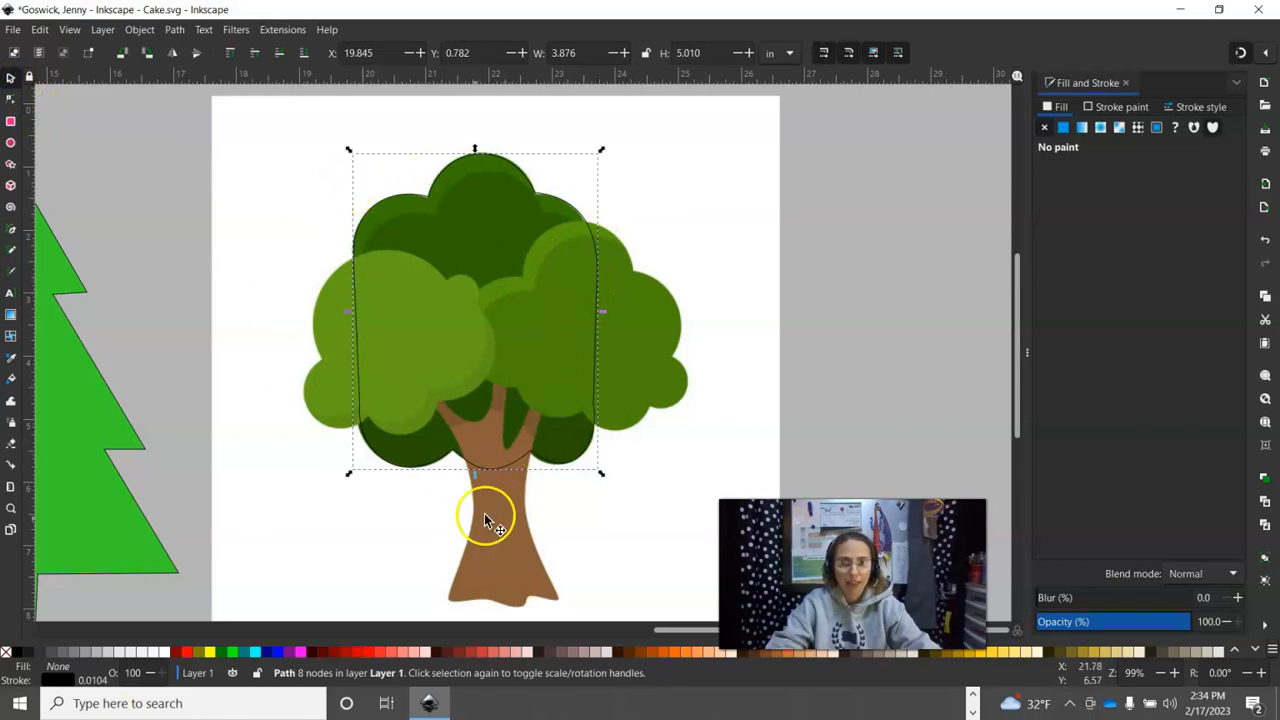
Give the traced path a flat fill sampled from the tree's dark green foliage (2e6200) and move it off the page beside the tree
left_click(1063, 127)
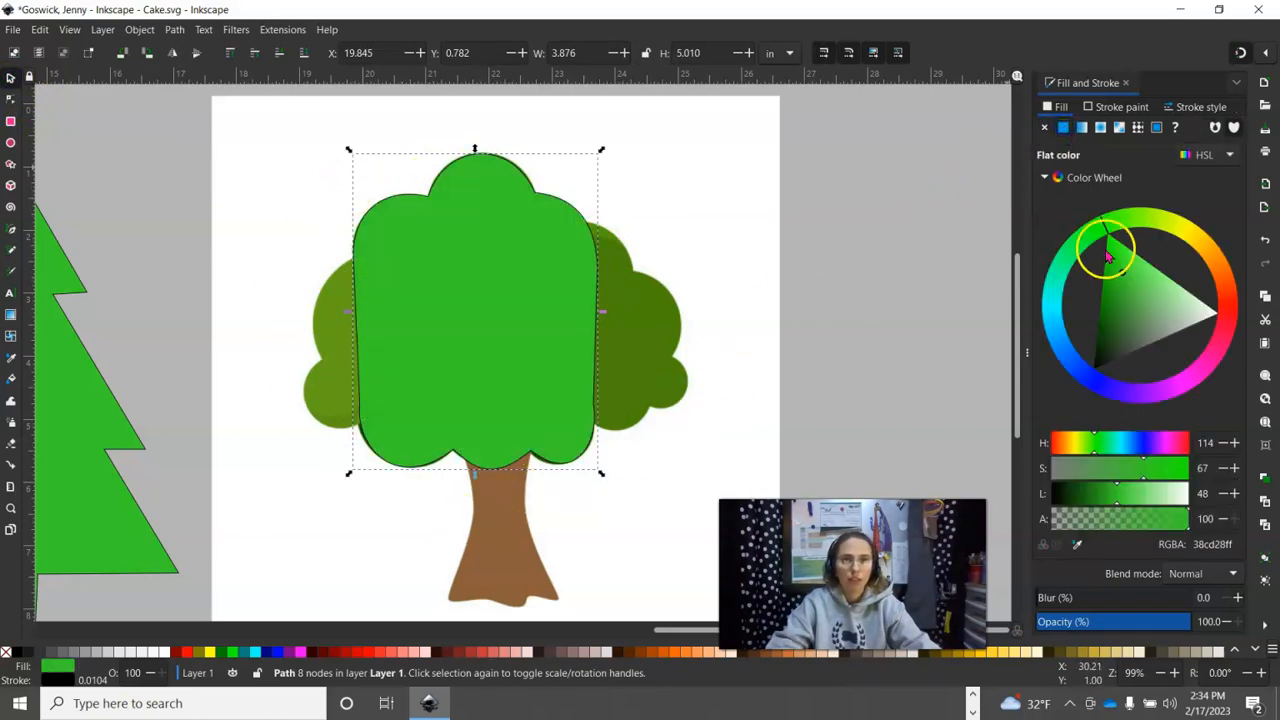
left_click_drag(511, 293, 789, 270)
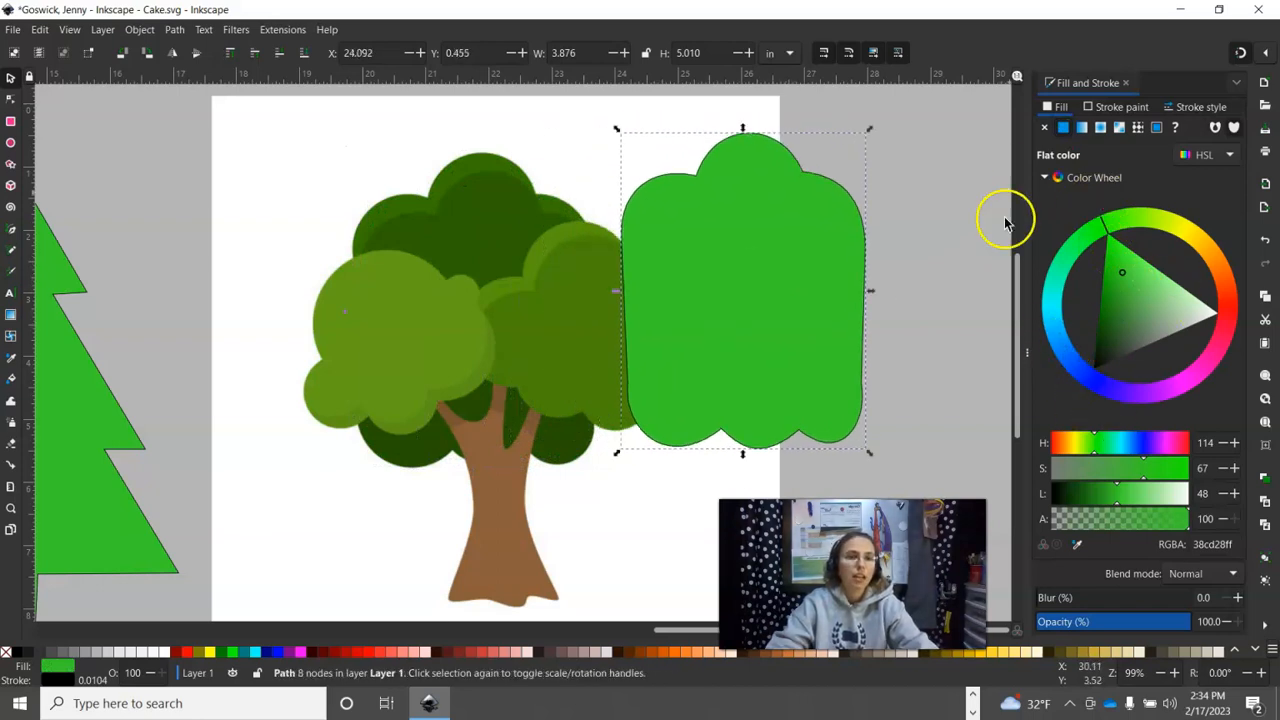
left_click(1077, 544)
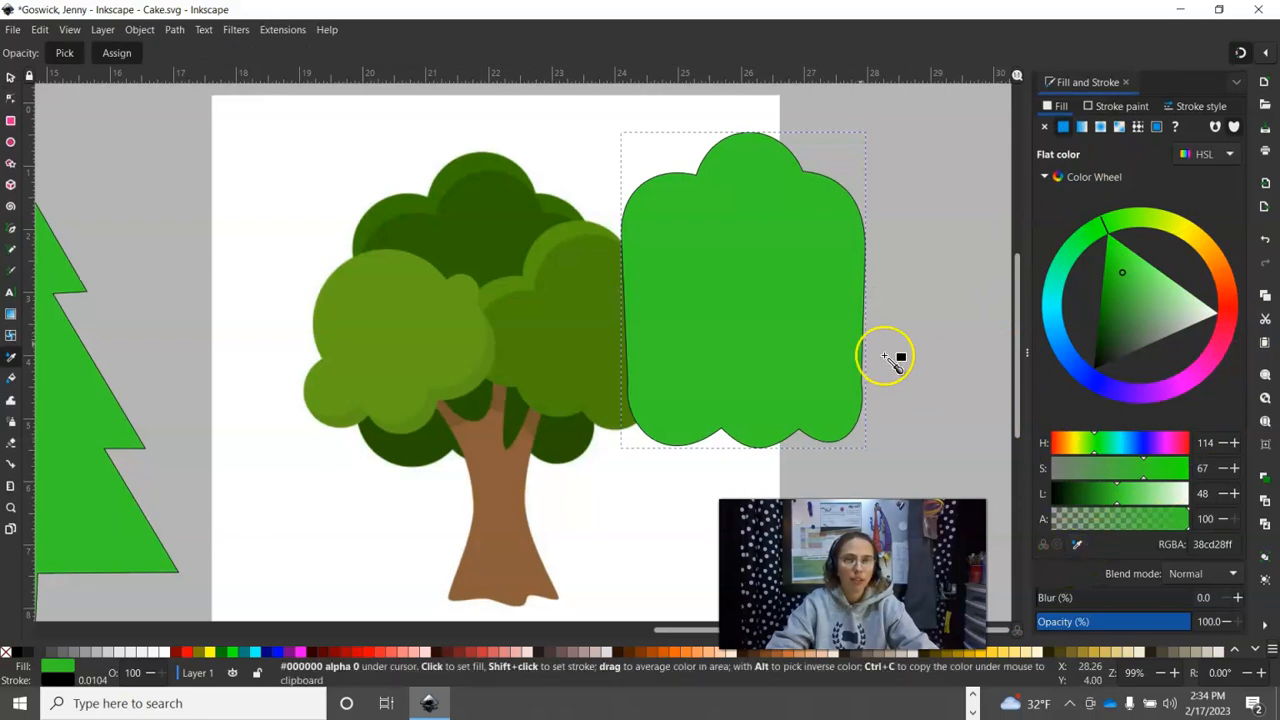
left_click(491, 197)
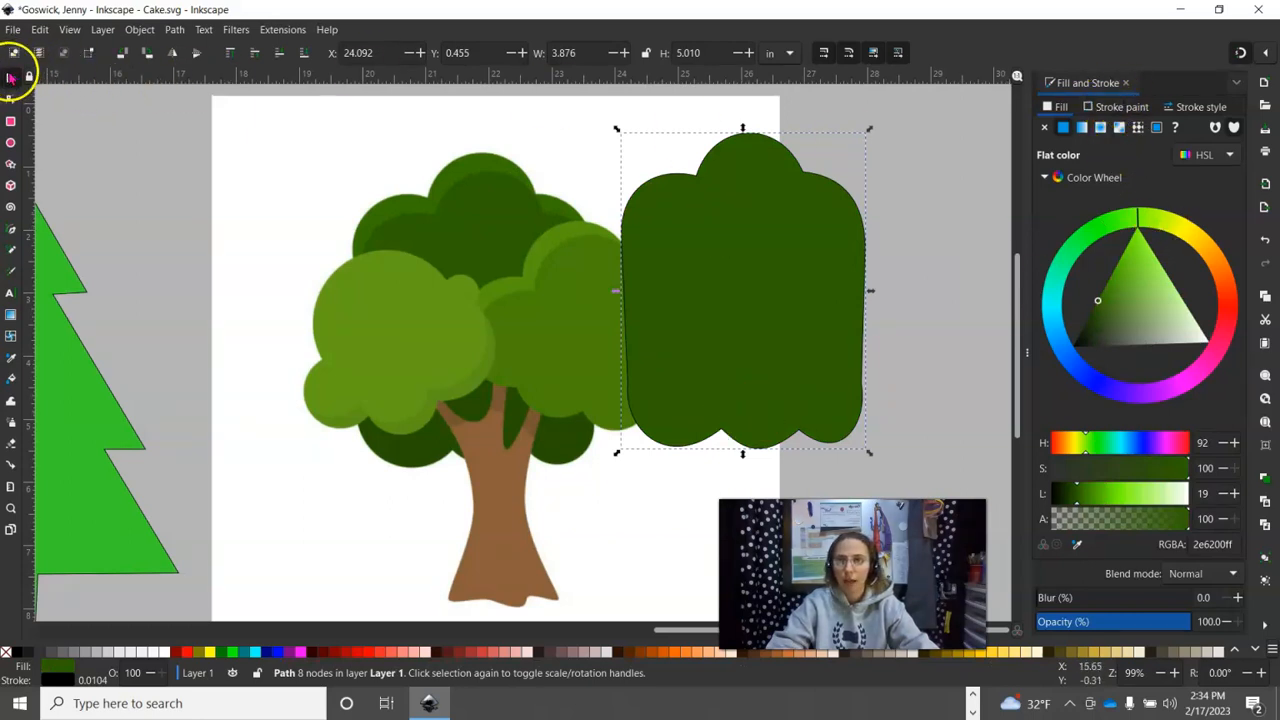
left_click_drag(757, 250, 918, 206)
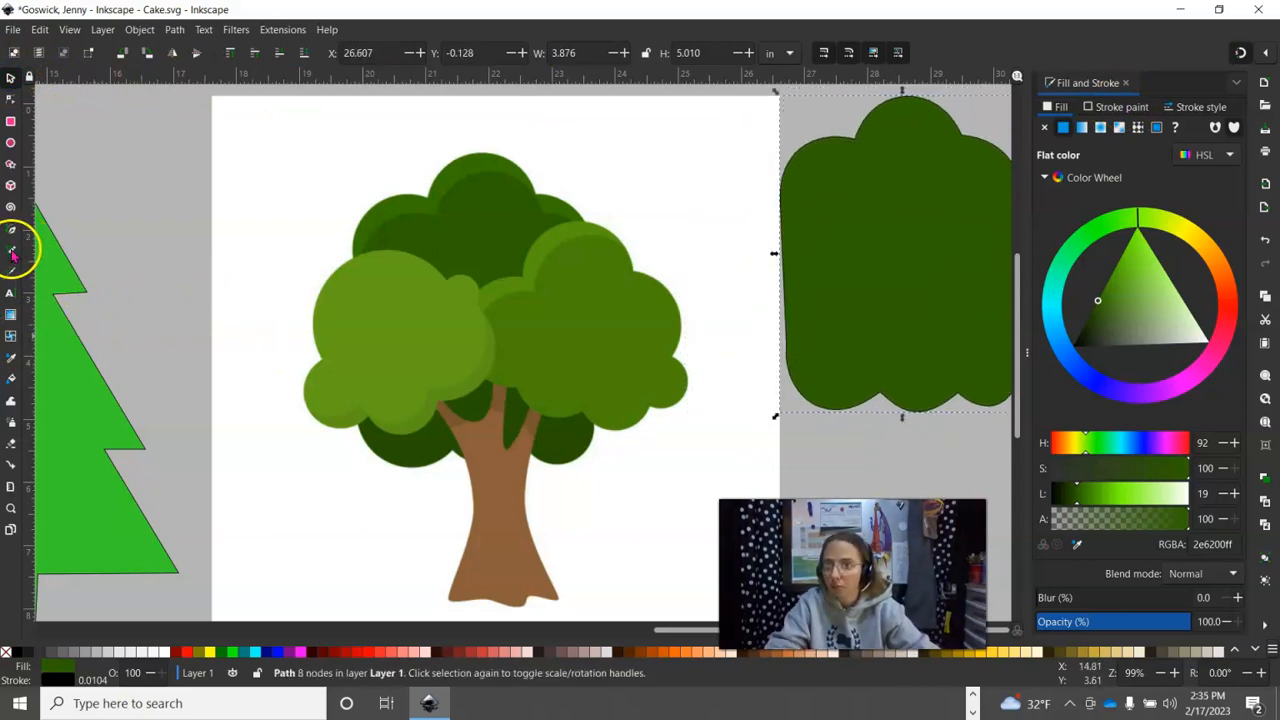
Draw a closed straight-sided path with the Pen tool through the notches between the lobes of the medium green right foliage cluster
left_click(12, 232)
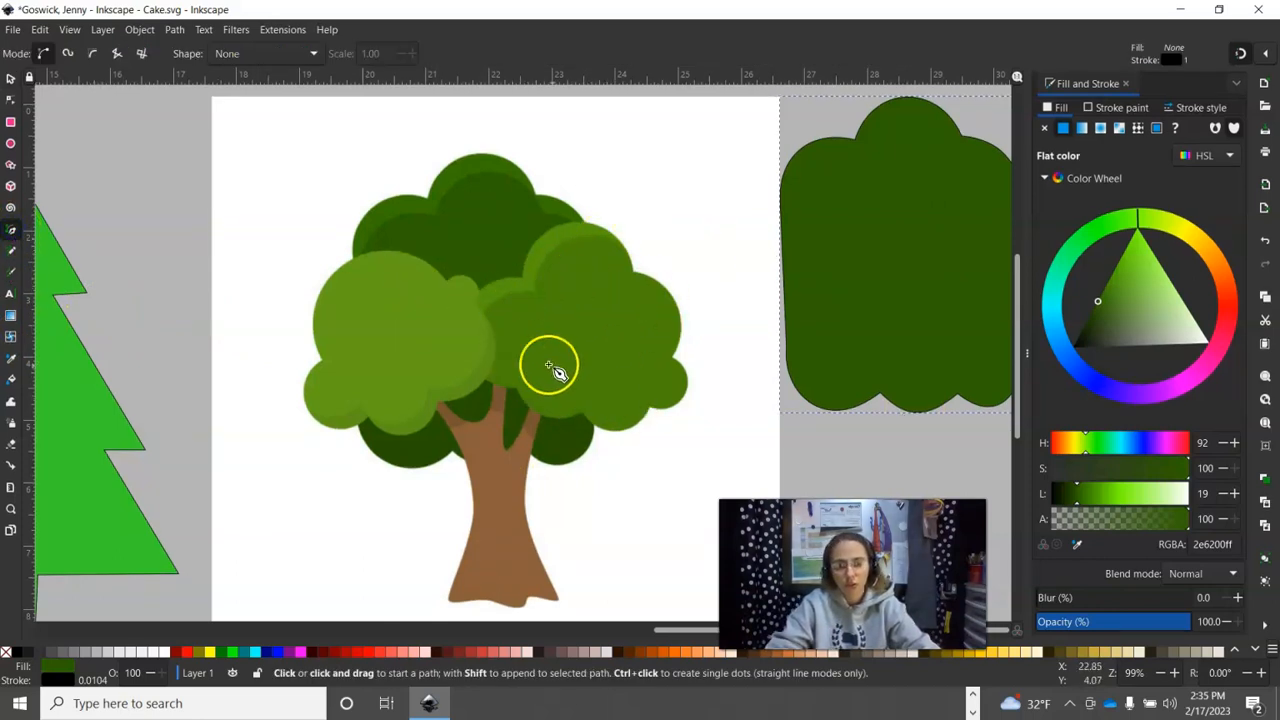
left_click(524, 276)
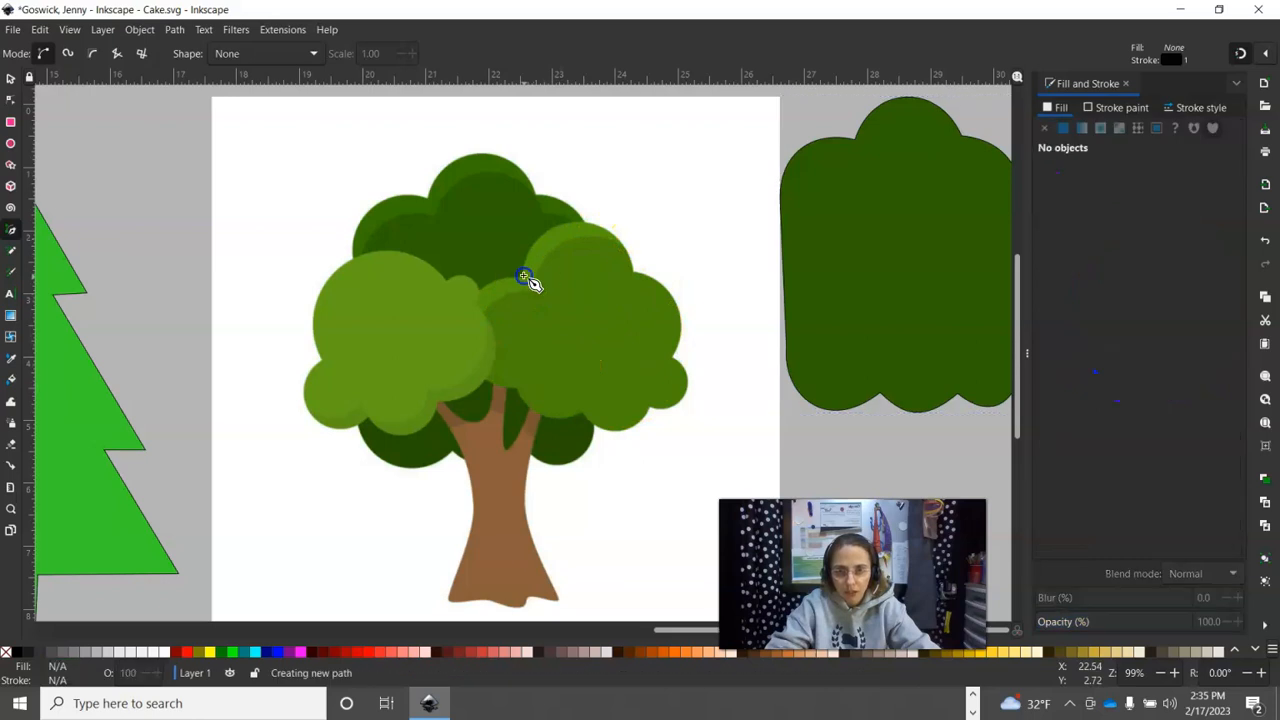
left_click(634, 272)
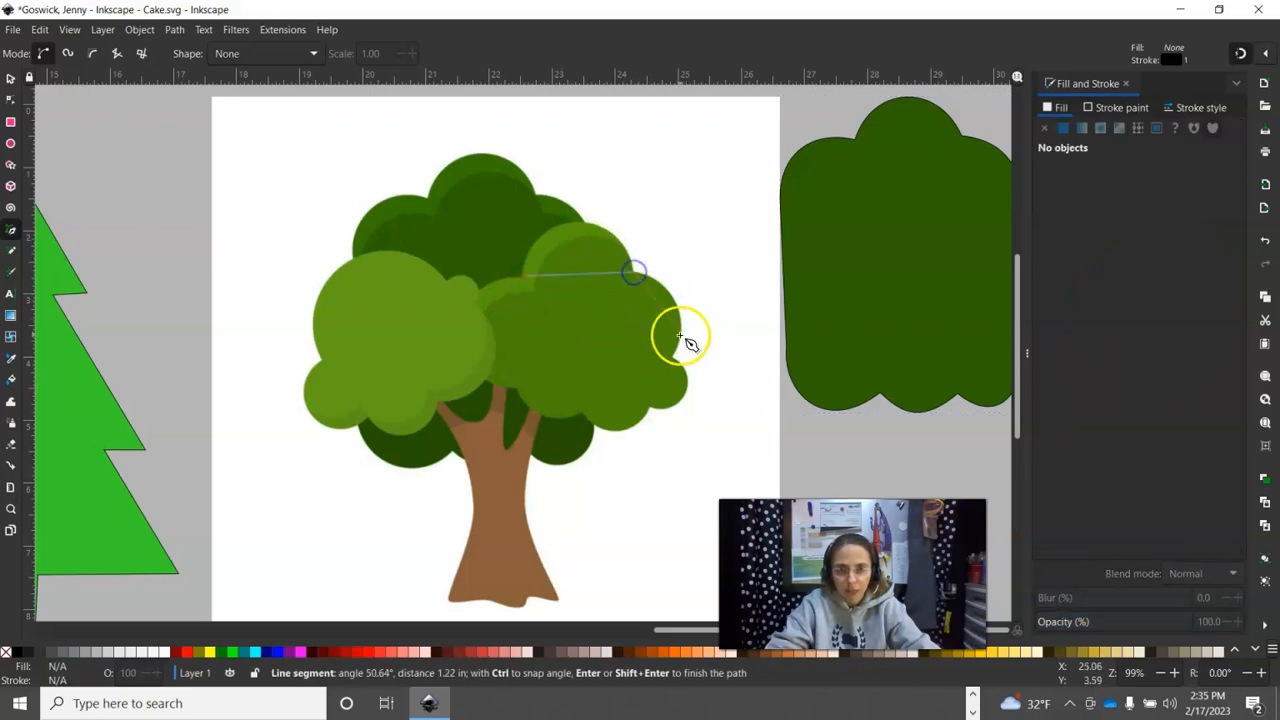
left_click(674, 357)
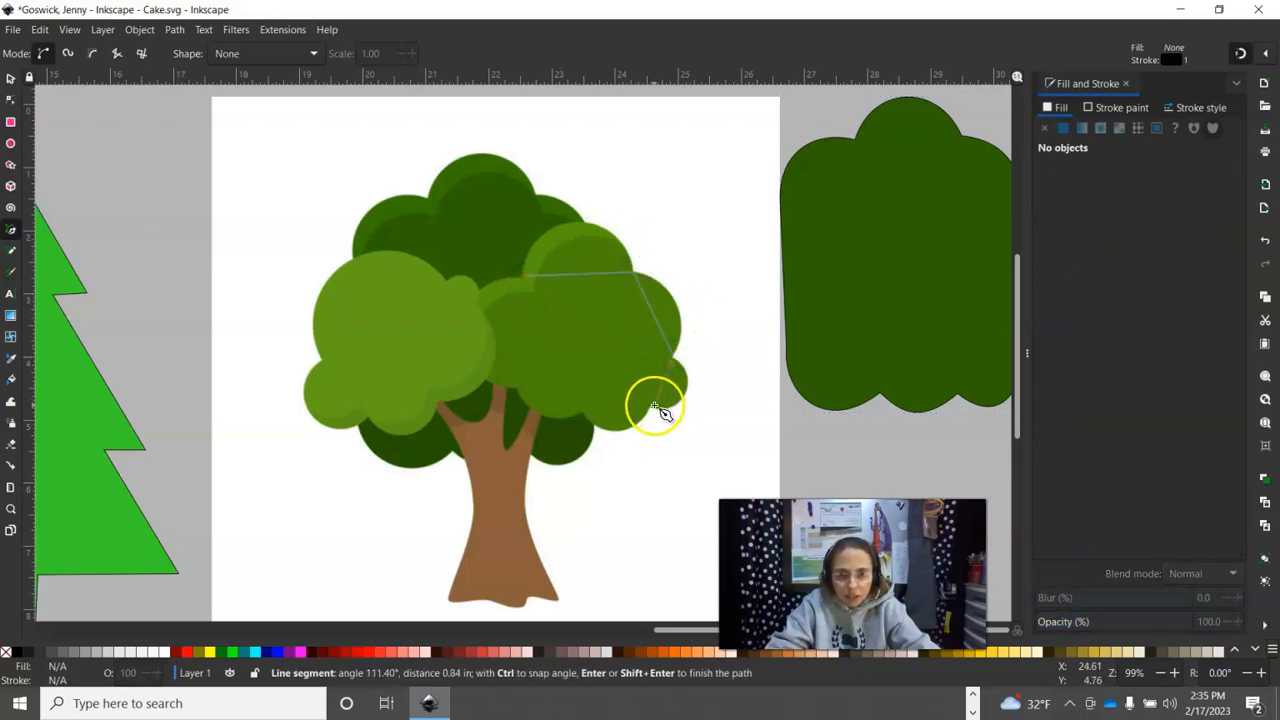
left_click(650, 407)
left_click(584, 412)
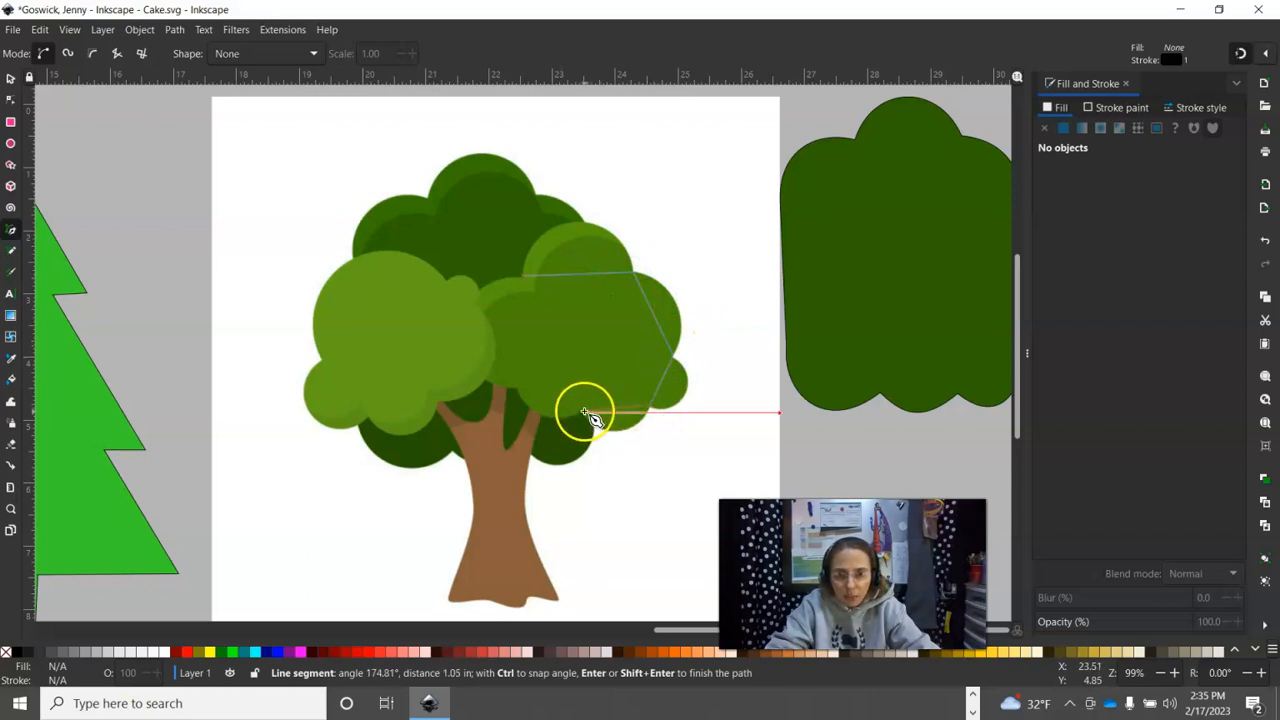
left_click(524, 388)
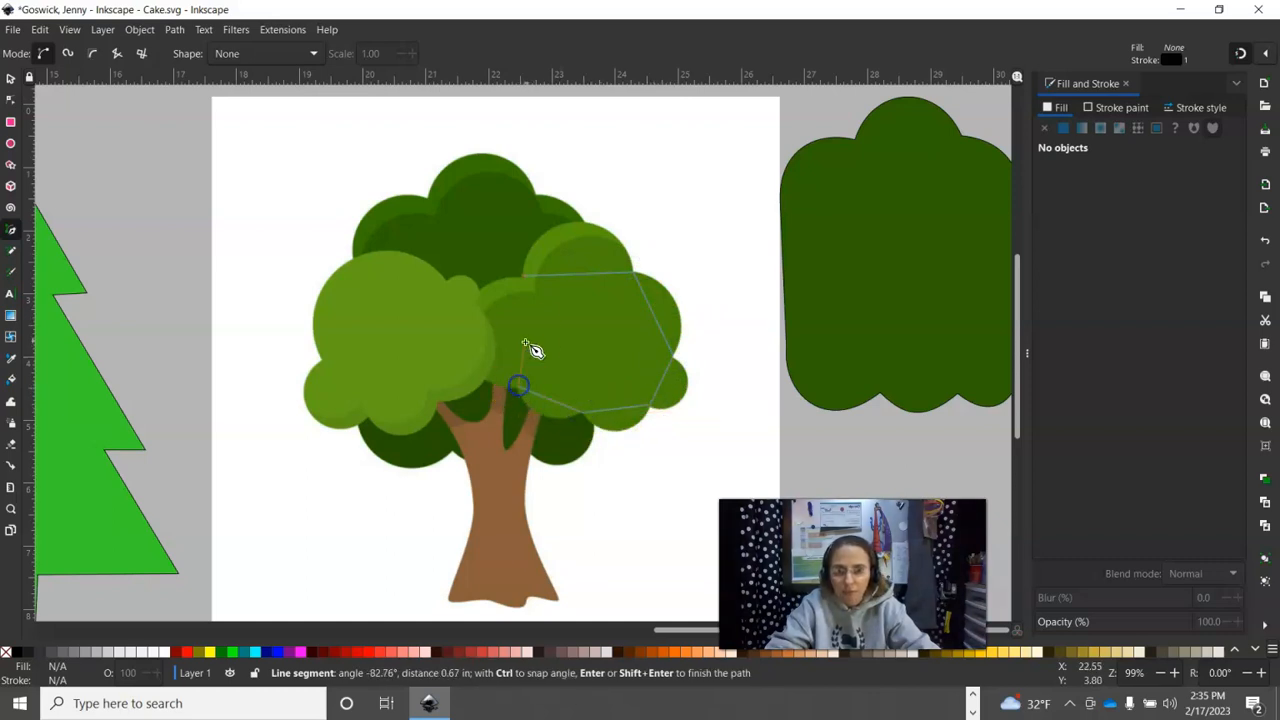
left_click(519, 278)
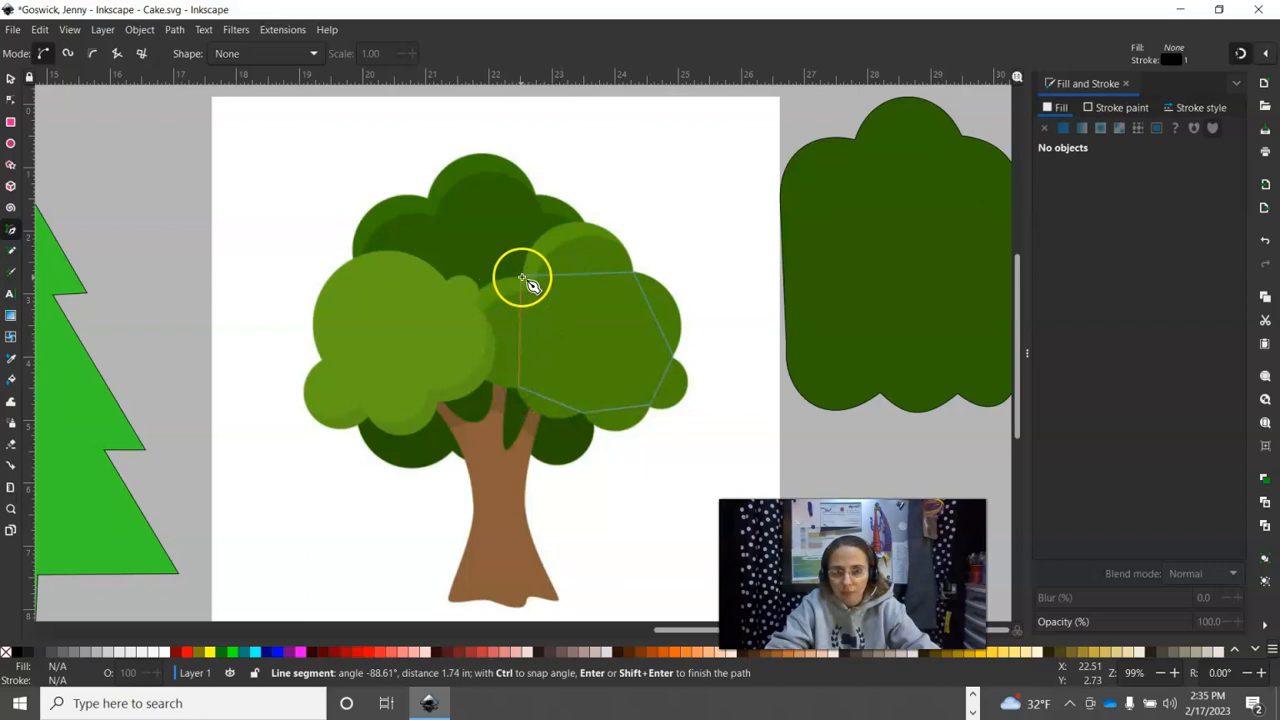
left_click(522, 275)
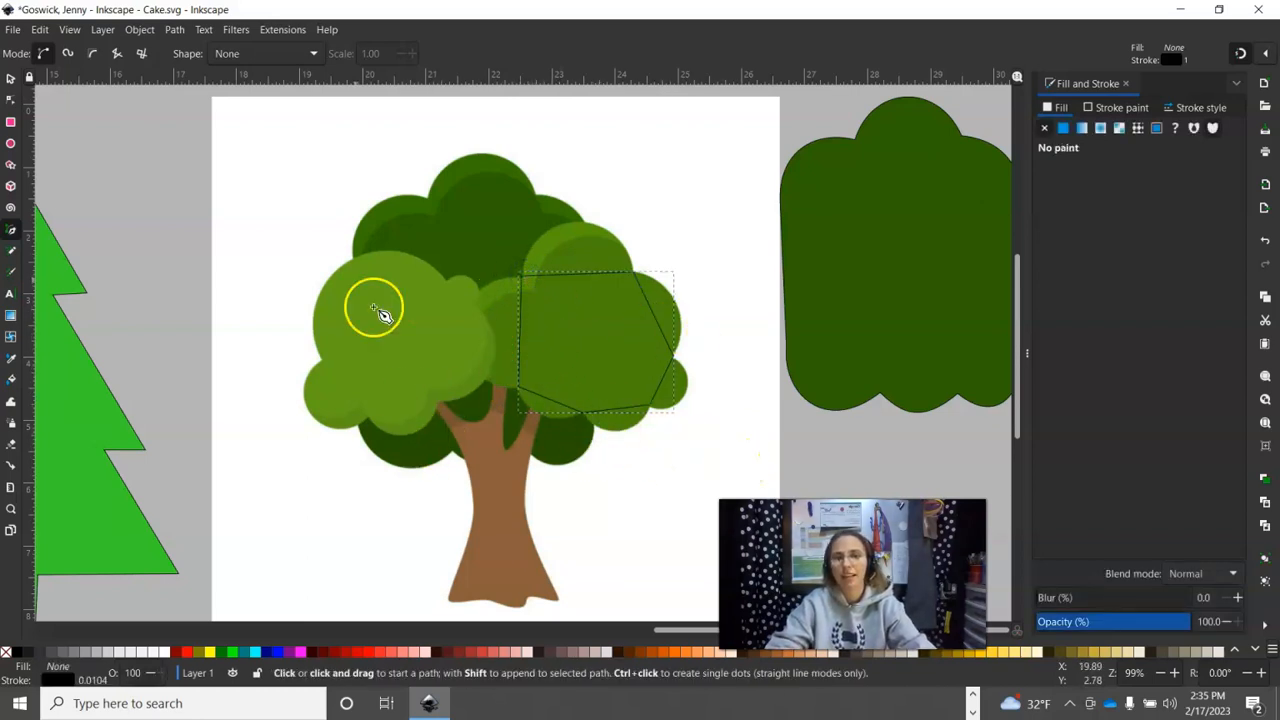
Edit the new path's nodes and bend its top segment around the medium green cluster's uppermost lobe
left_click(10, 100)
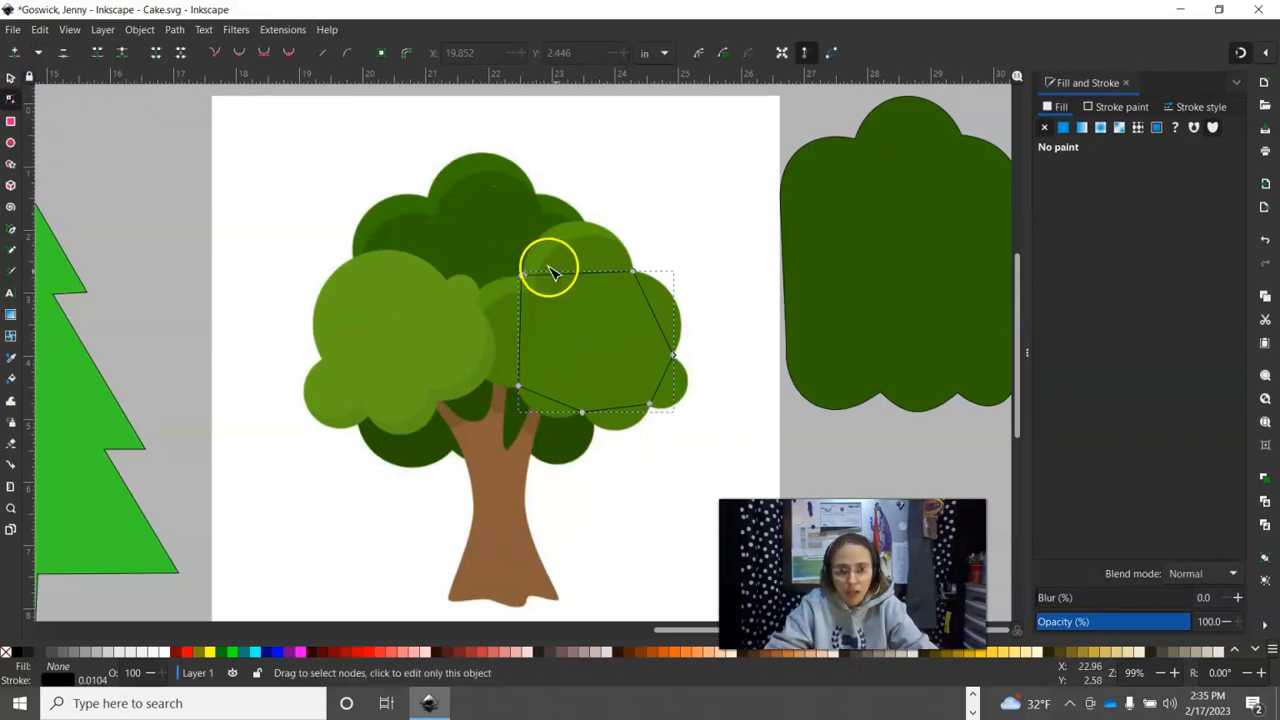
left_click_drag(577, 272, 554, 258)
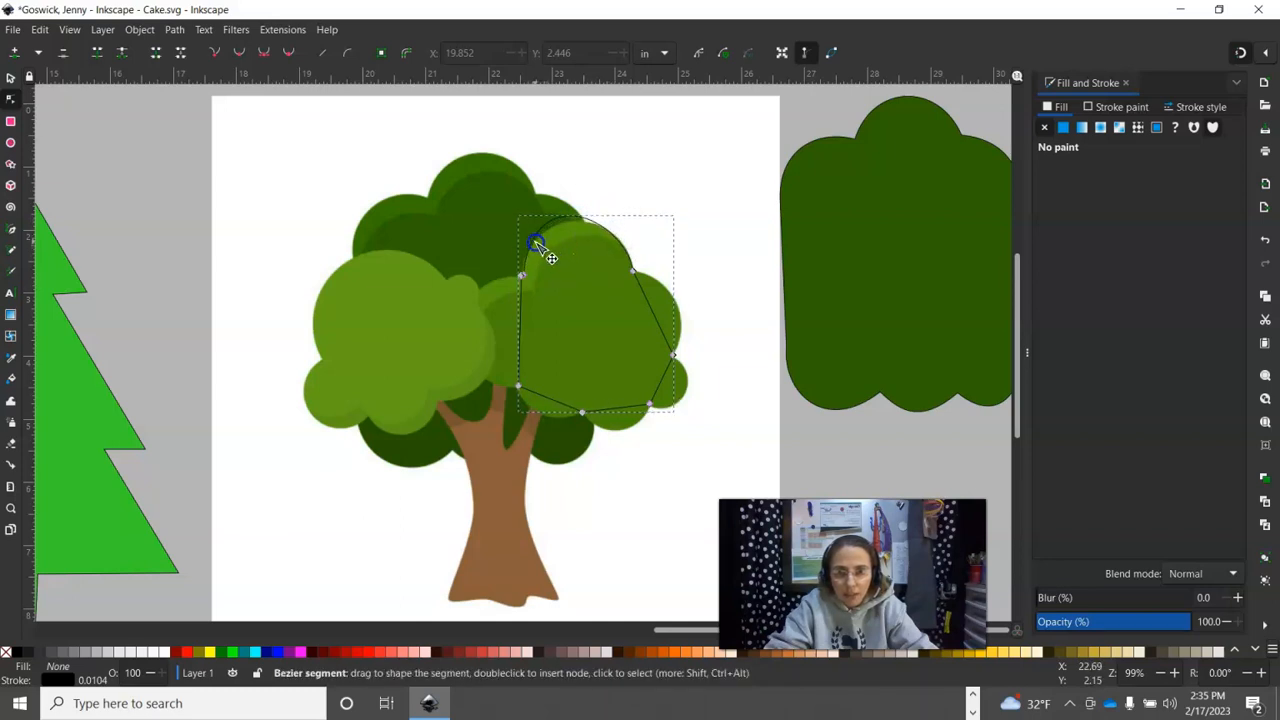
left_click(567, 228)
left_click(530, 259)
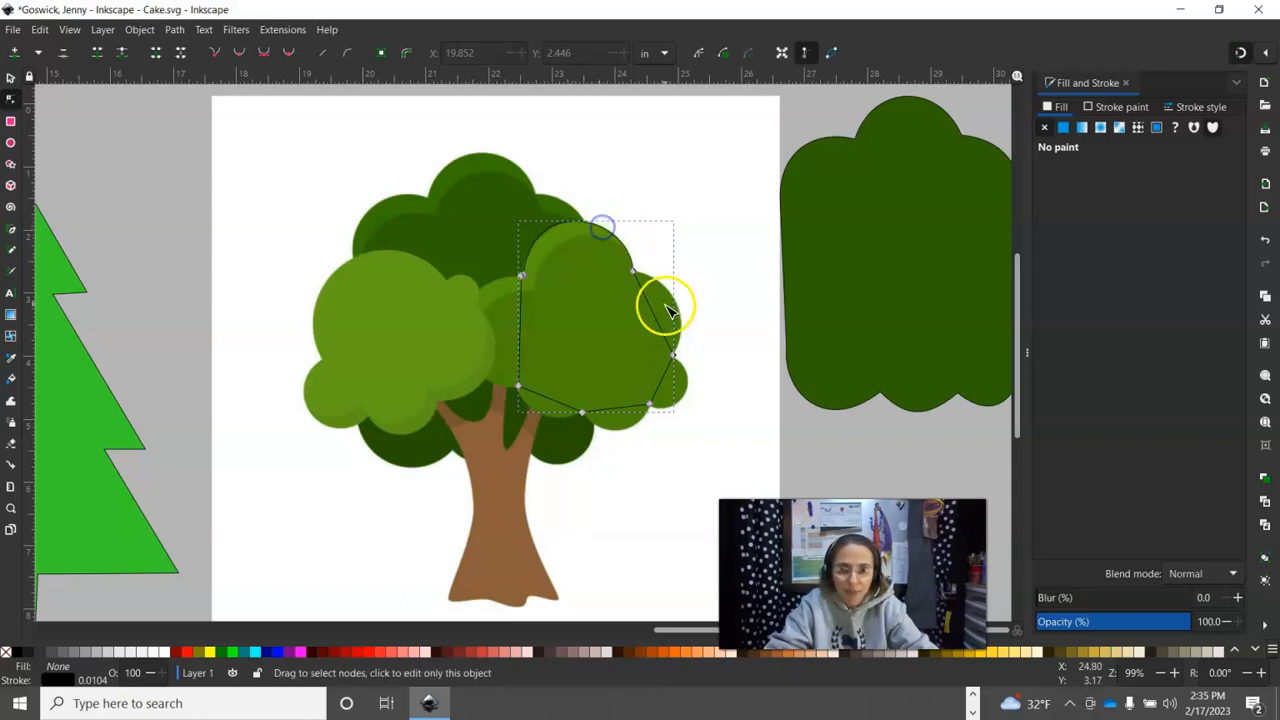
Curve the path's right and lower segments around the medium green cluster's outer and bottom lobes
left_click_drag(652, 313, 675, 298)
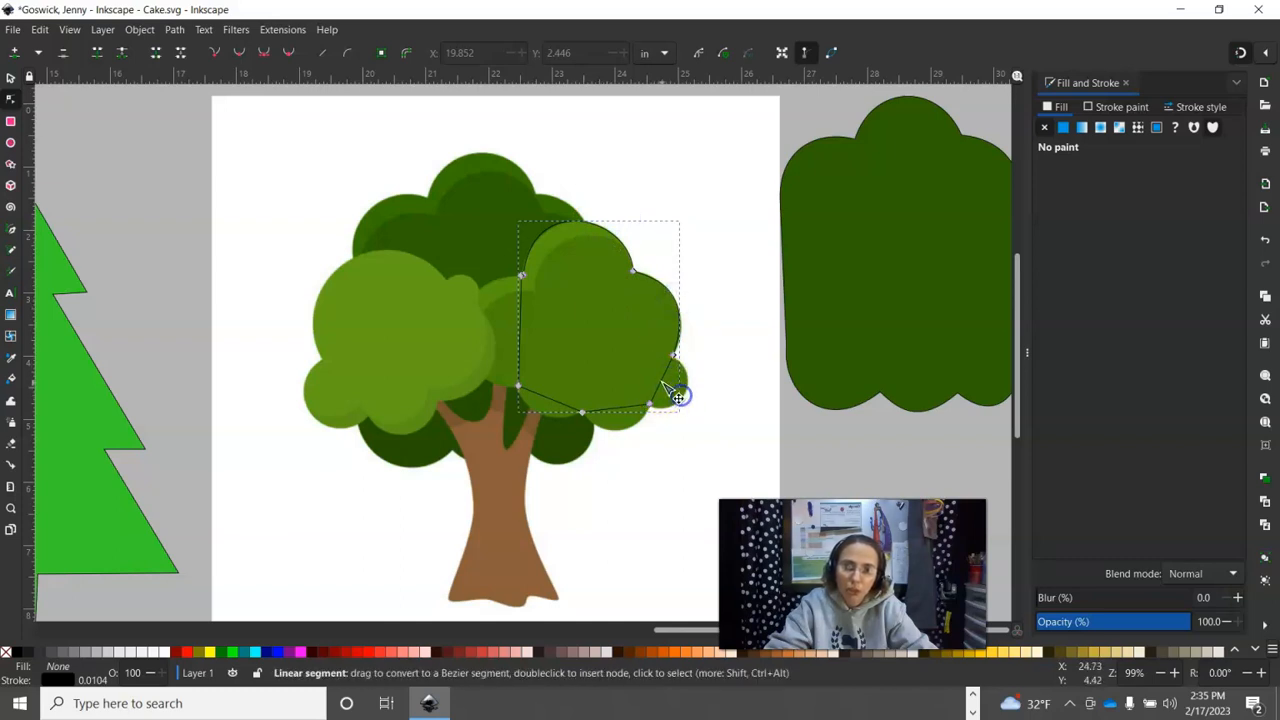
left_click_drag(666, 386, 684, 395)
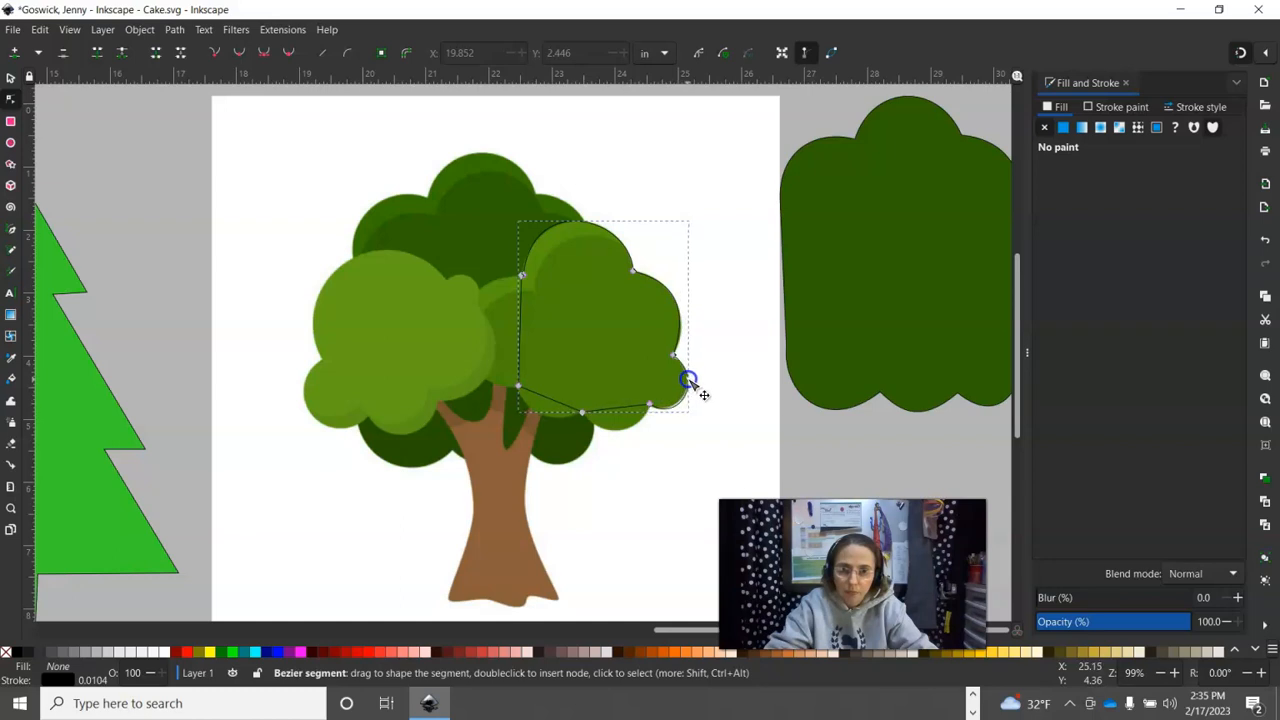
left_click(674, 406)
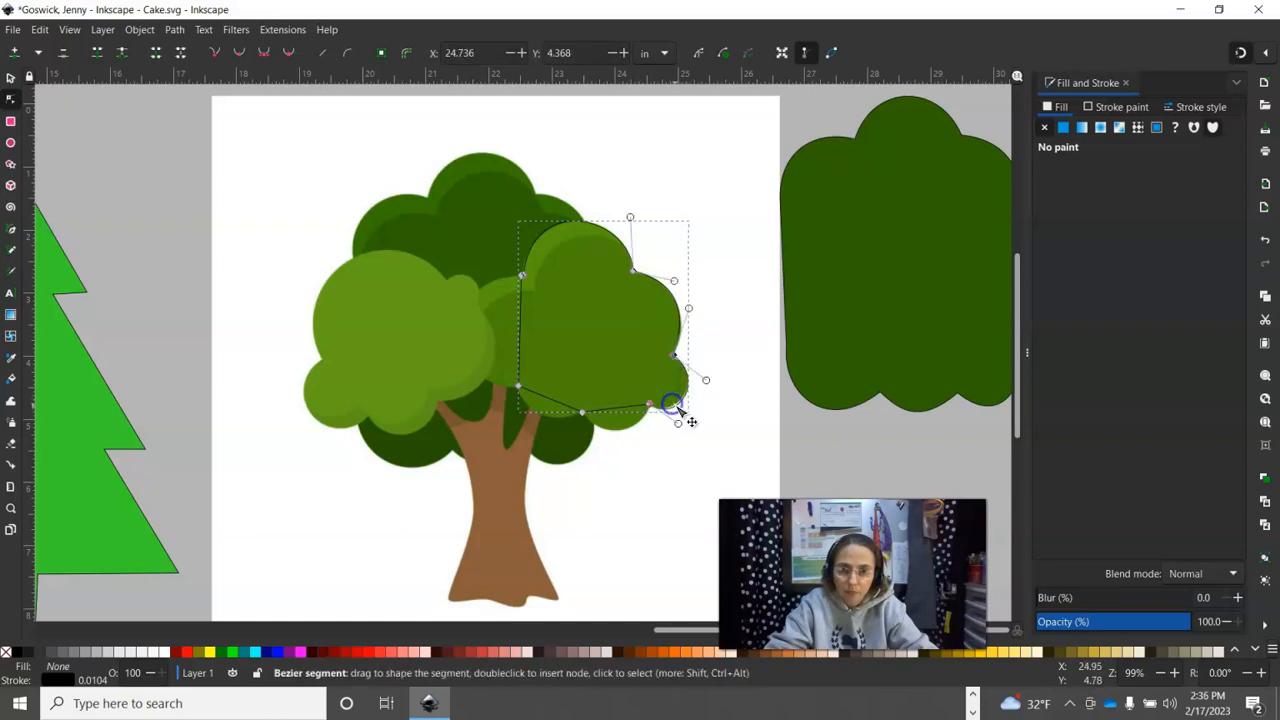
left_click_drag(675, 406, 622, 431)
left_click(551, 405)
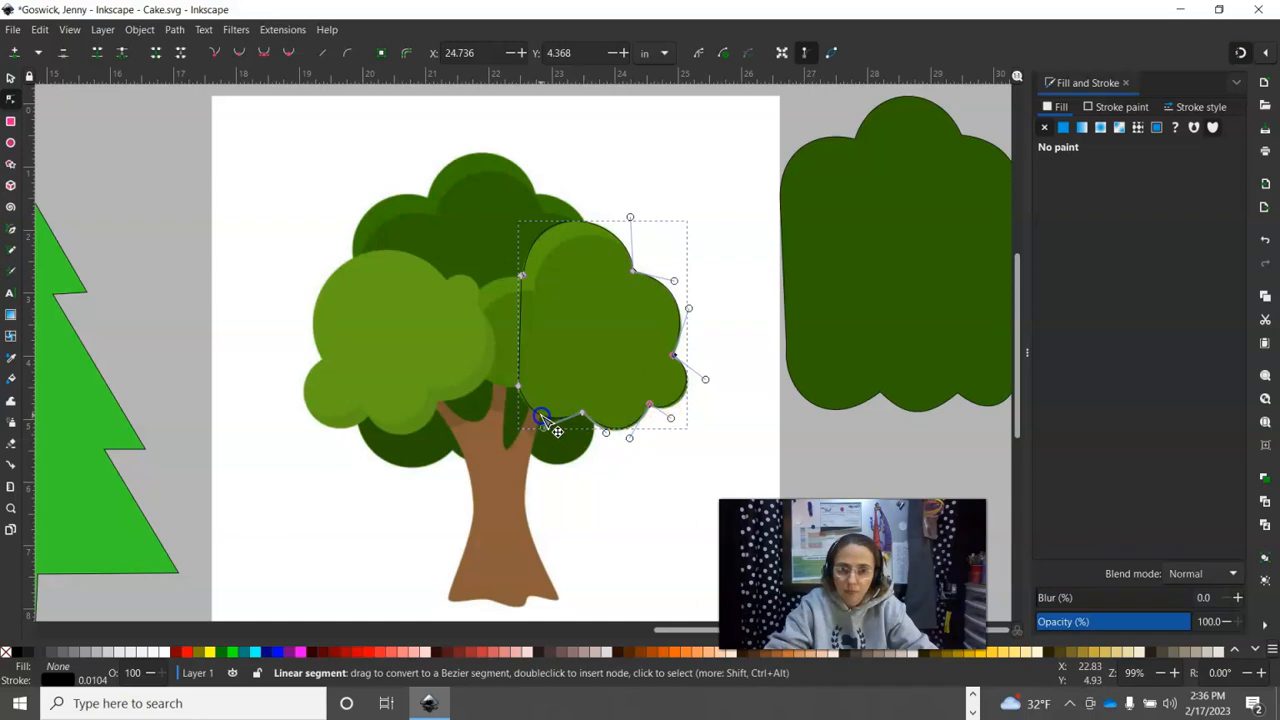
Bend the path's straight left segment outward so it rounds the cluster's left lobe and continues behind the light green foliage
left_click_drag(567, 325, 465, 372)
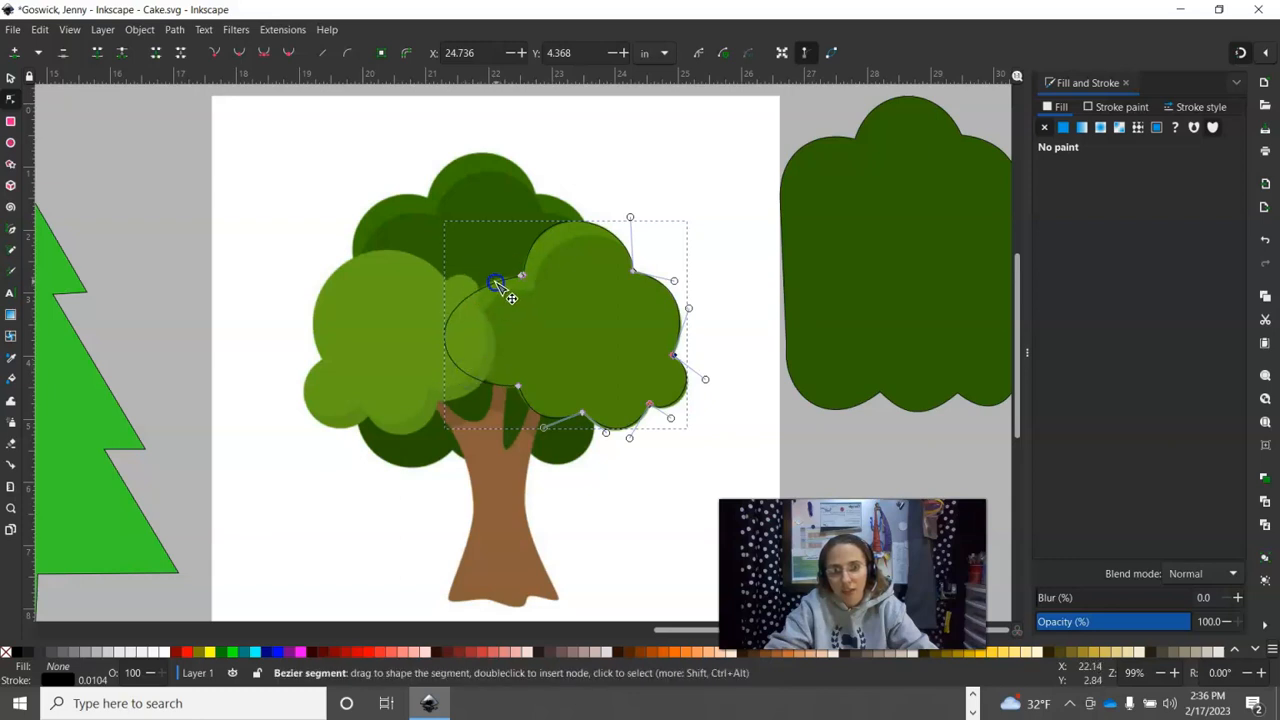
left_click(511, 294)
mouse_move(462, 306)
left_mouse_down()
mouse_move(457, 297)
mouse_move(478, 298)
left_mouse_up()
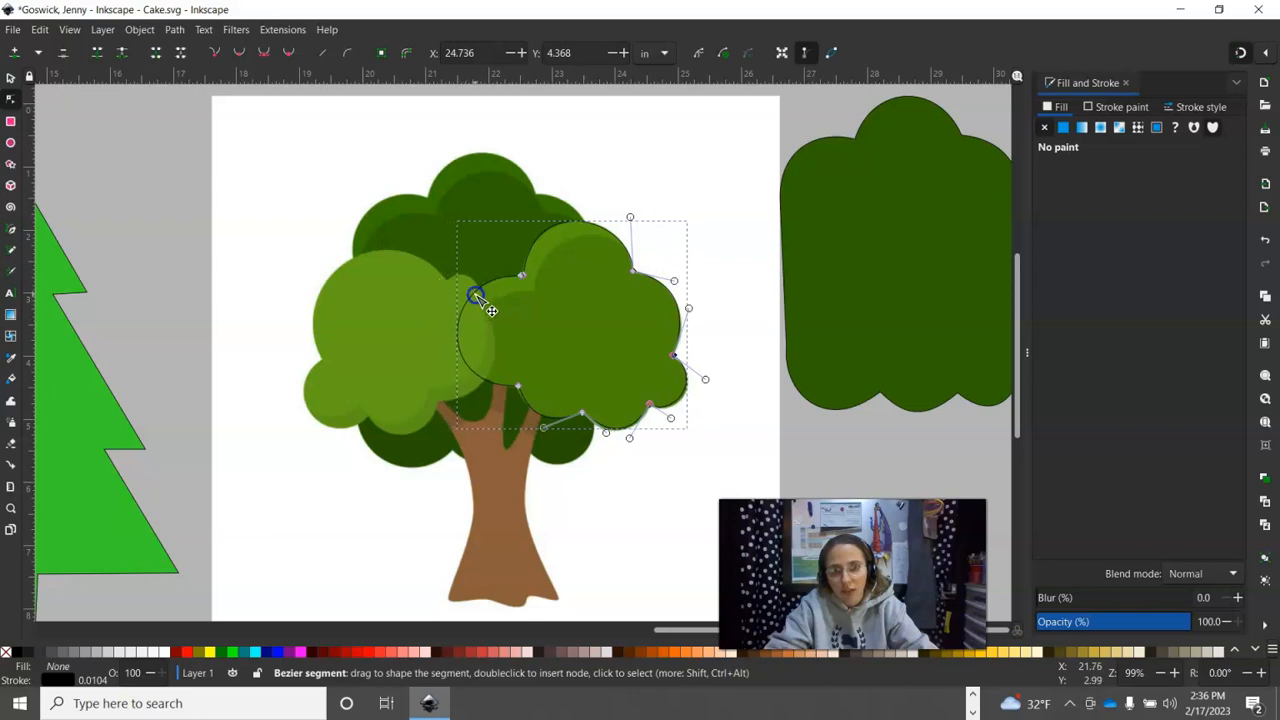
Give the path a flat fill, move it over the dark green shape beside the page, and sample the tree's medium green (4b8308) as its fill
left_click(1064, 129)
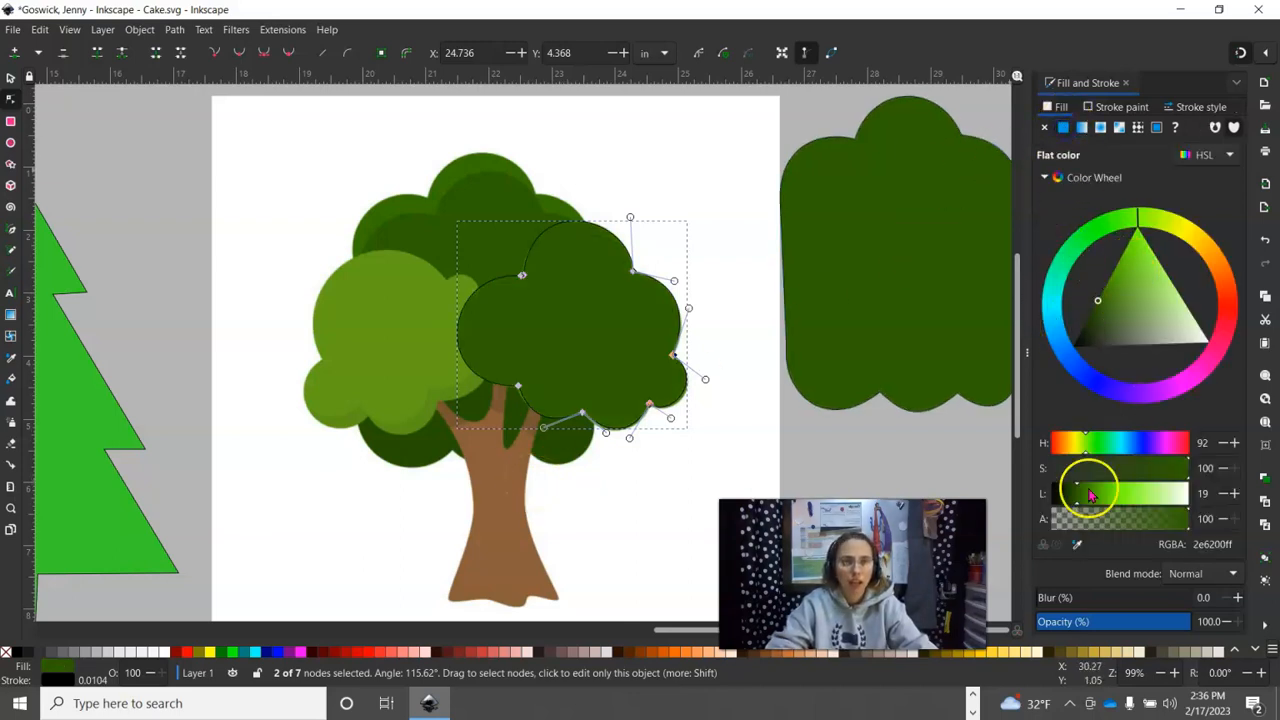
left_click(1077, 545)
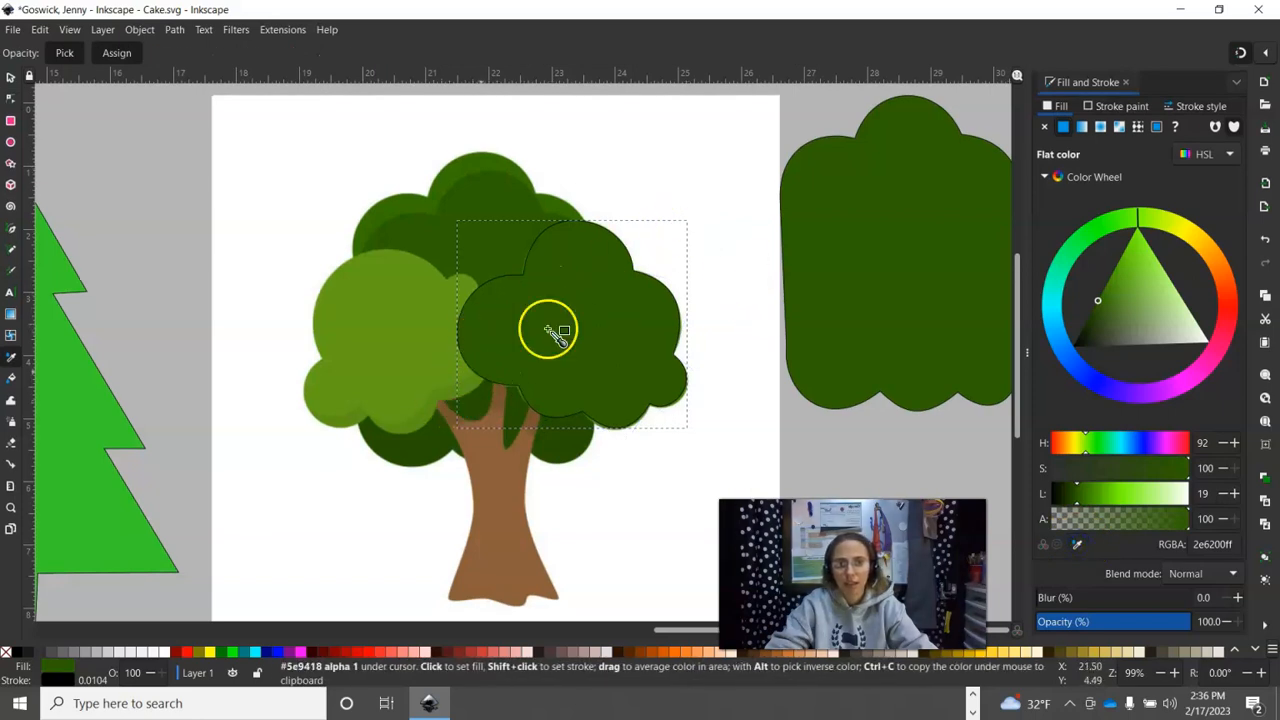
left_click(10, 77)
left_click_drag(549, 293, 988, 281)
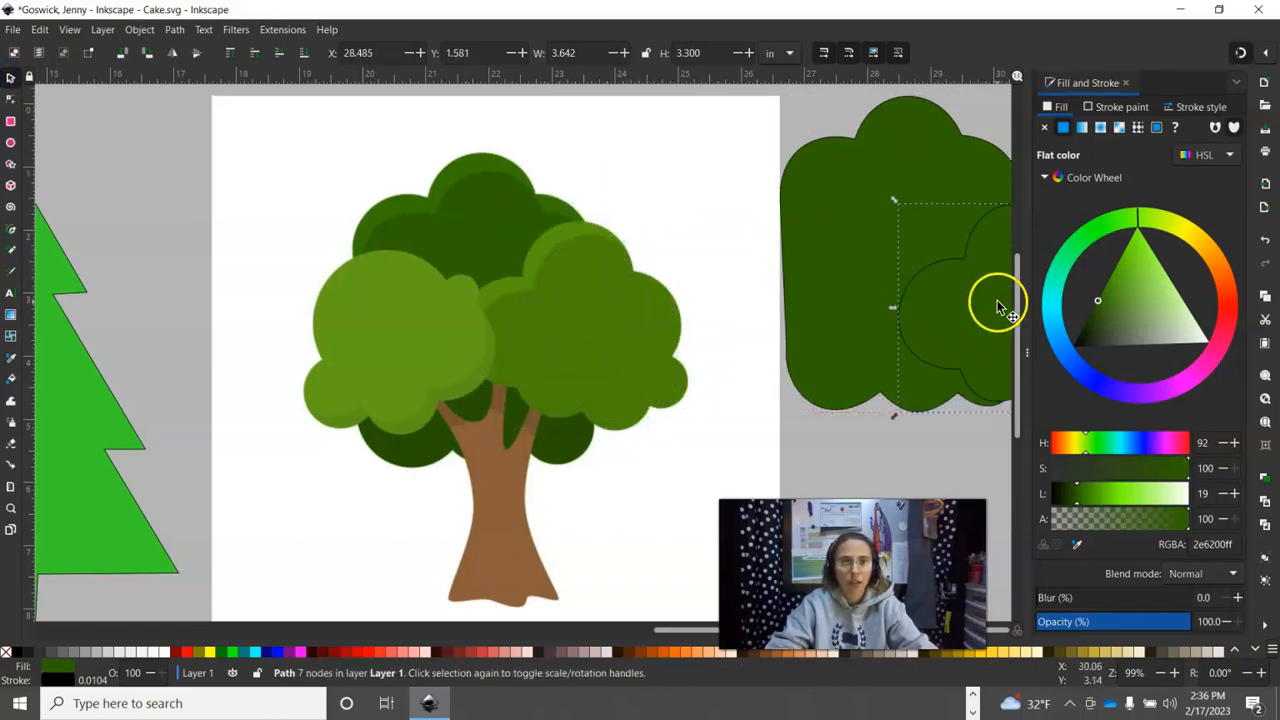
left_click(1077, 544)
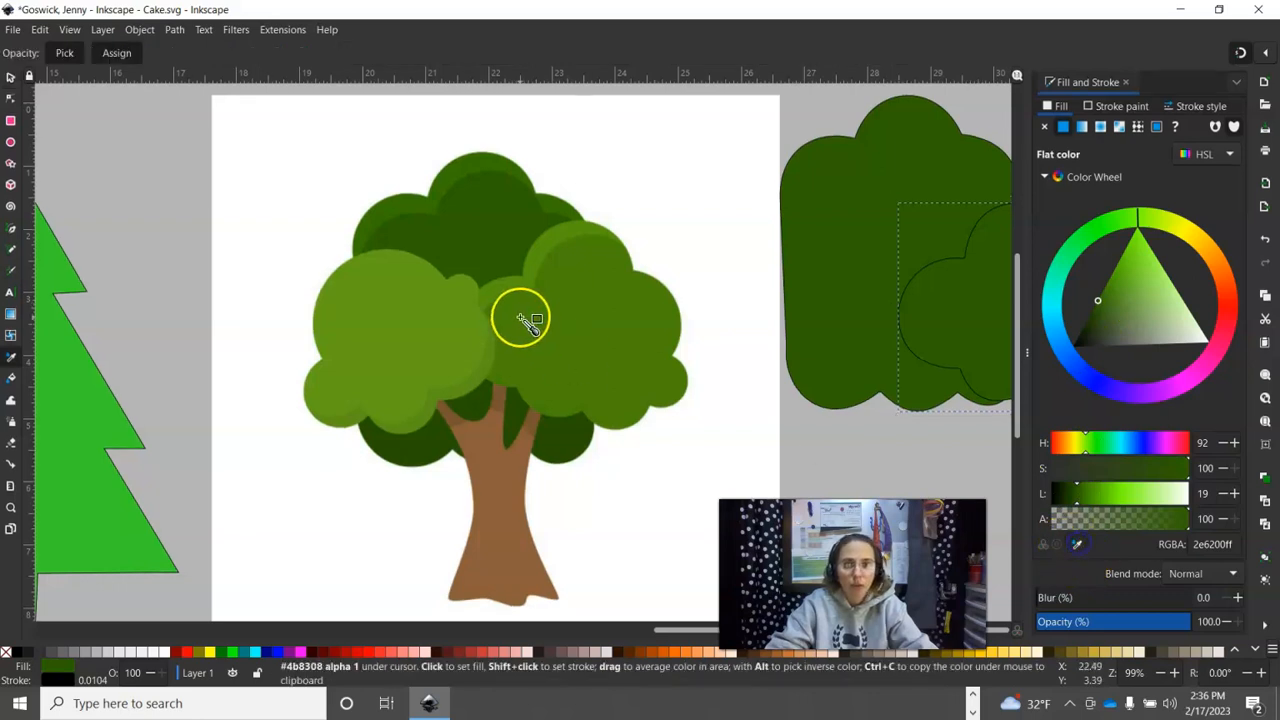
left_click(566, 324)
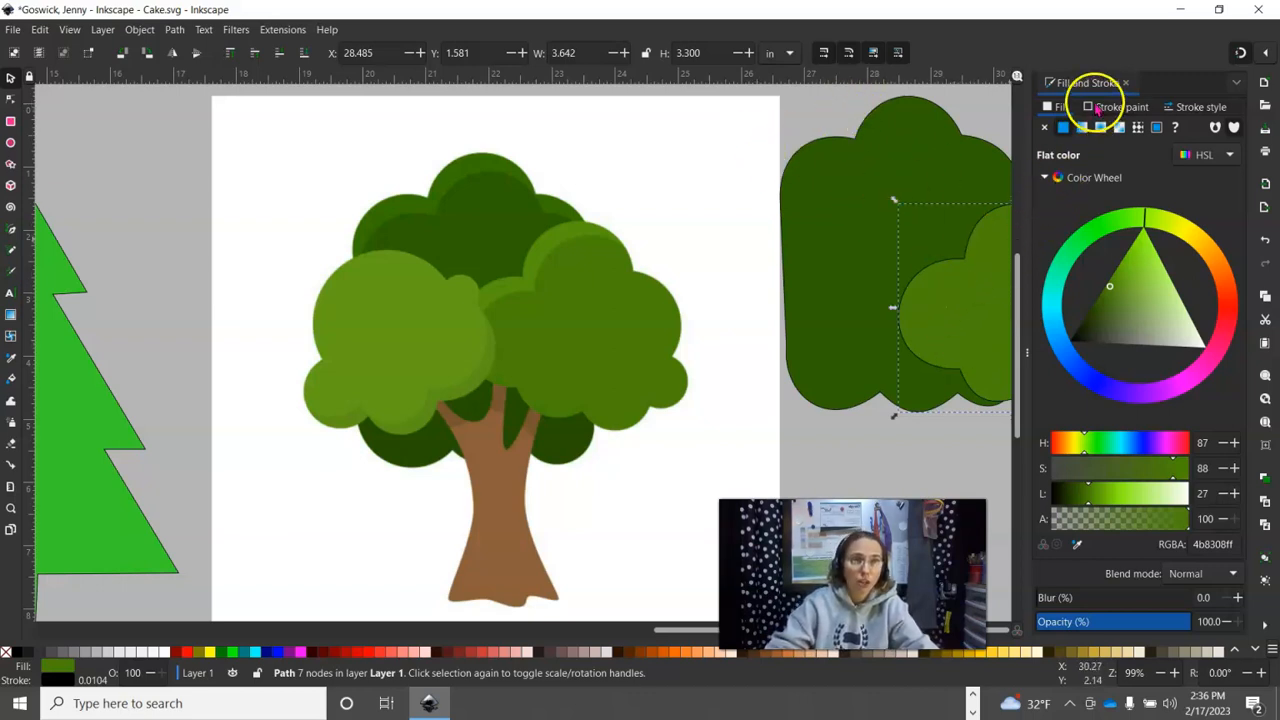
Remove the stroke paint from both the medium green shape and the dark green shape
left_click(1097, 108)
left_click(1044, 128)
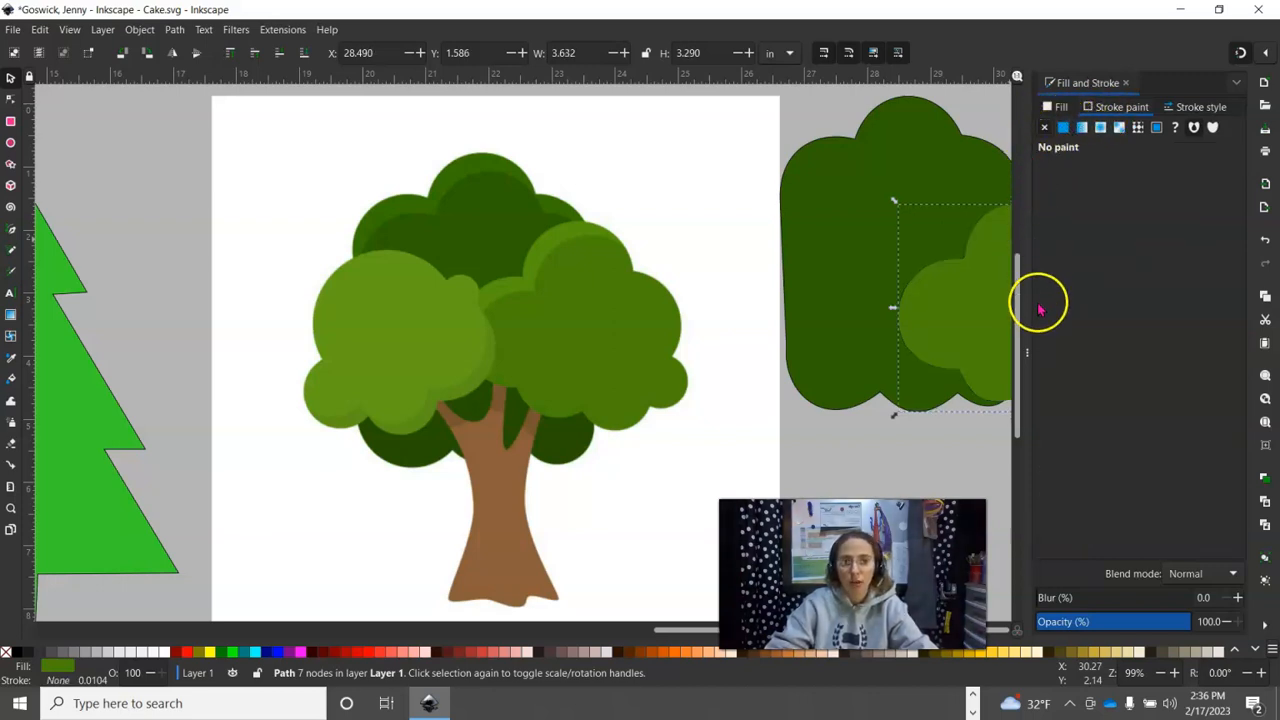
left_click(865, 157)
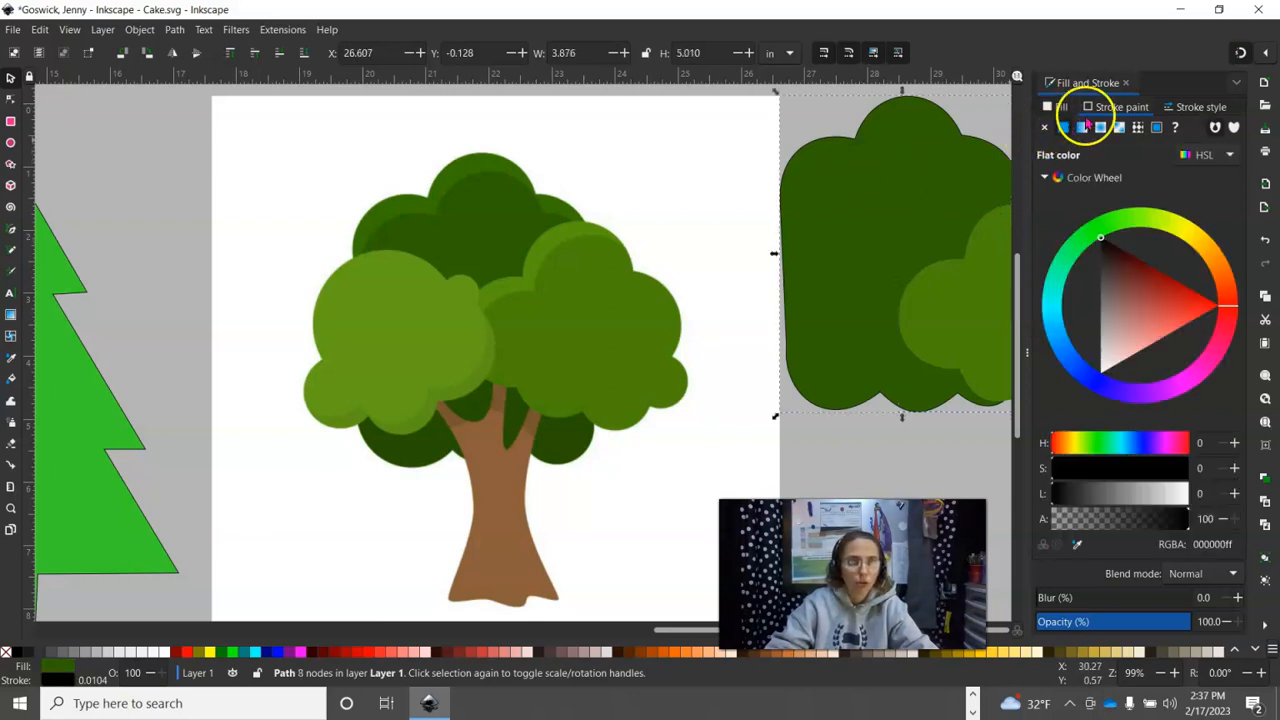
left_click(1044, 128)
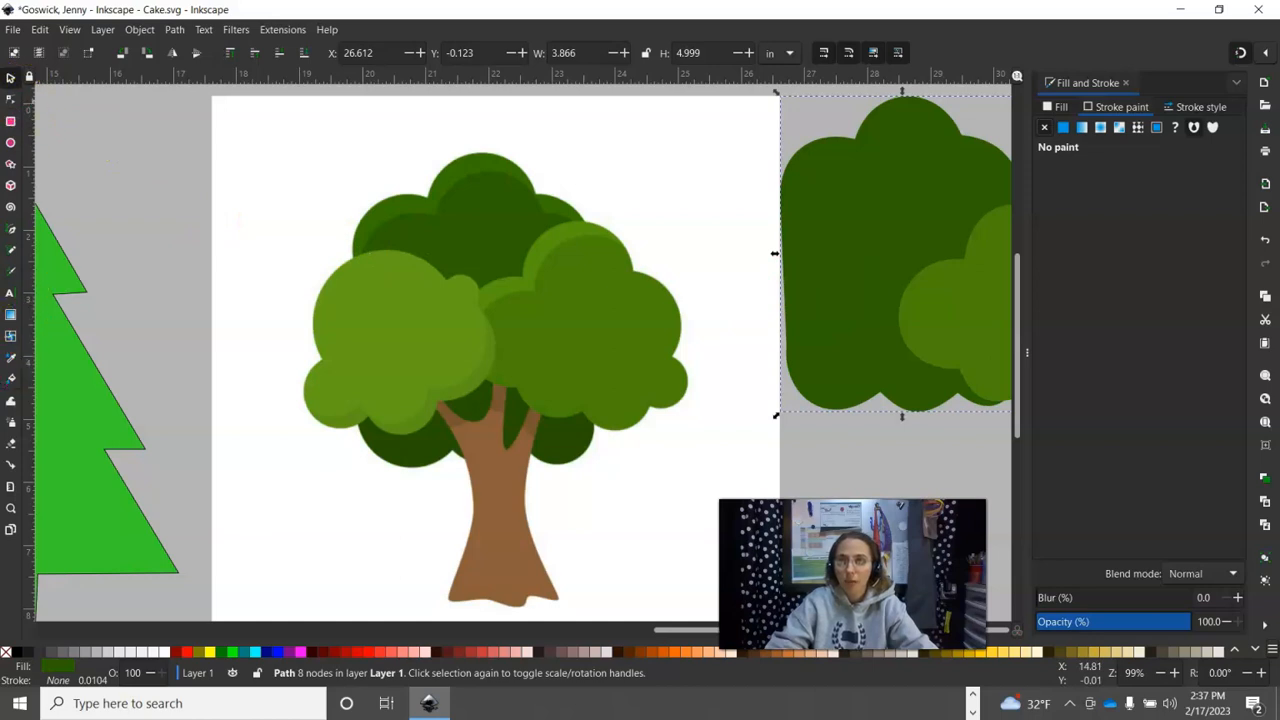
Draw a closed straight-sided path over the light green foliage cluster, with five nodes where its lobes meet
left_click(11, 231)
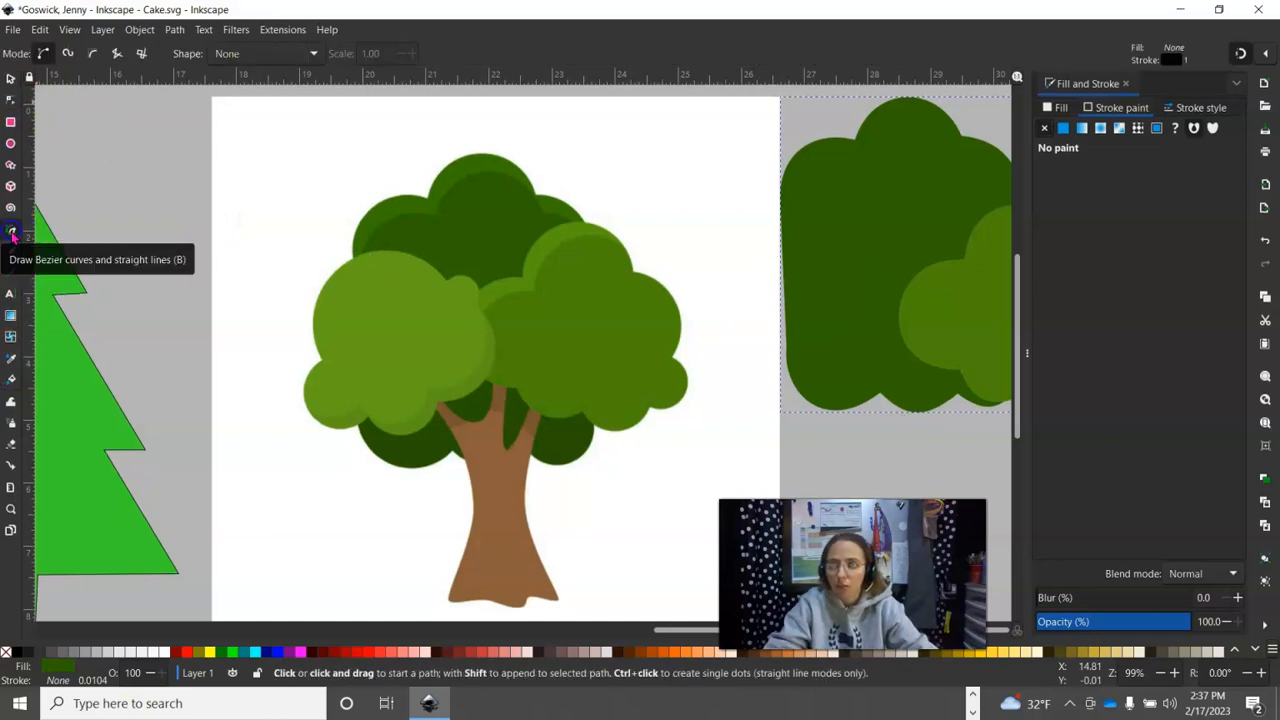
left_click(445, 283)
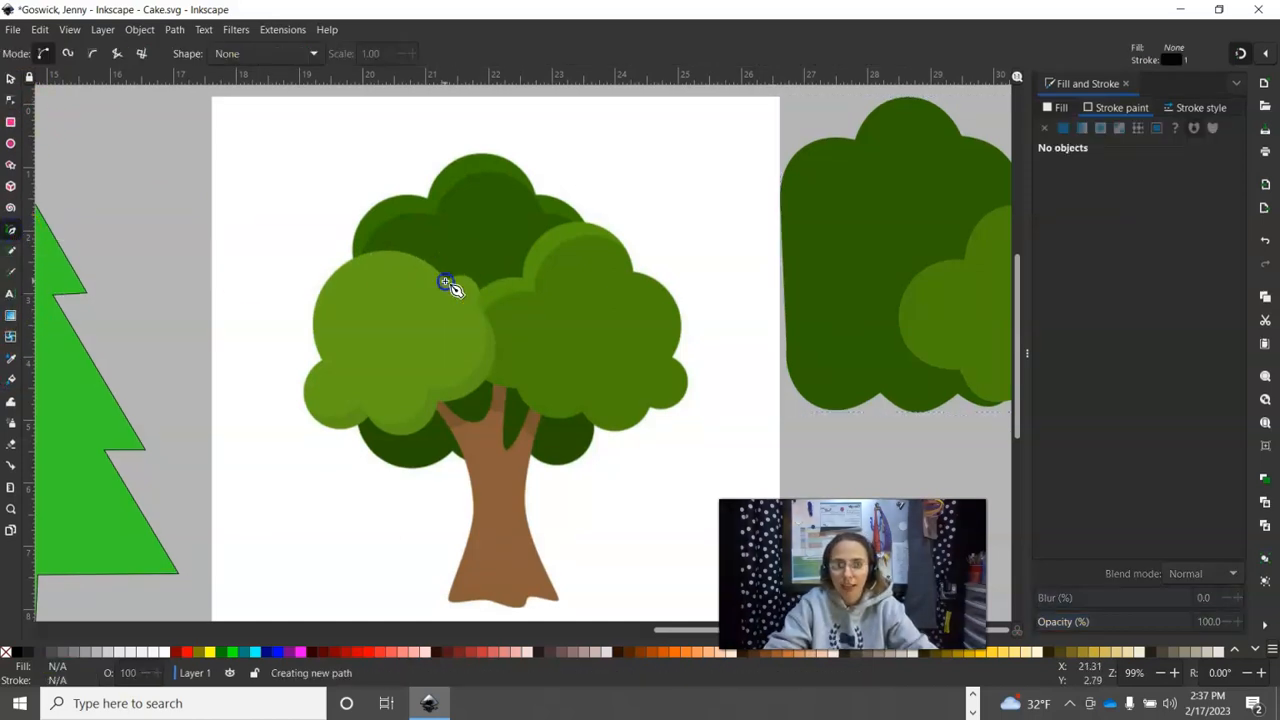
left_click(323, 362)
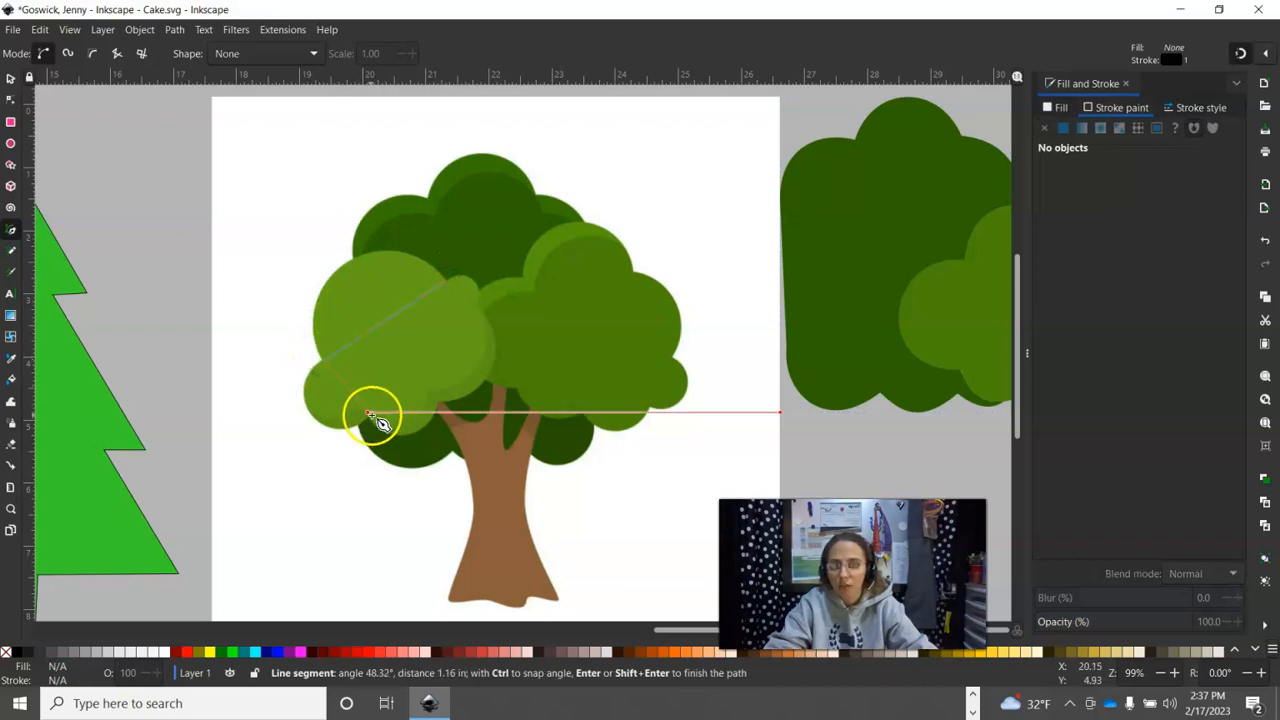
left_click(400, 424)
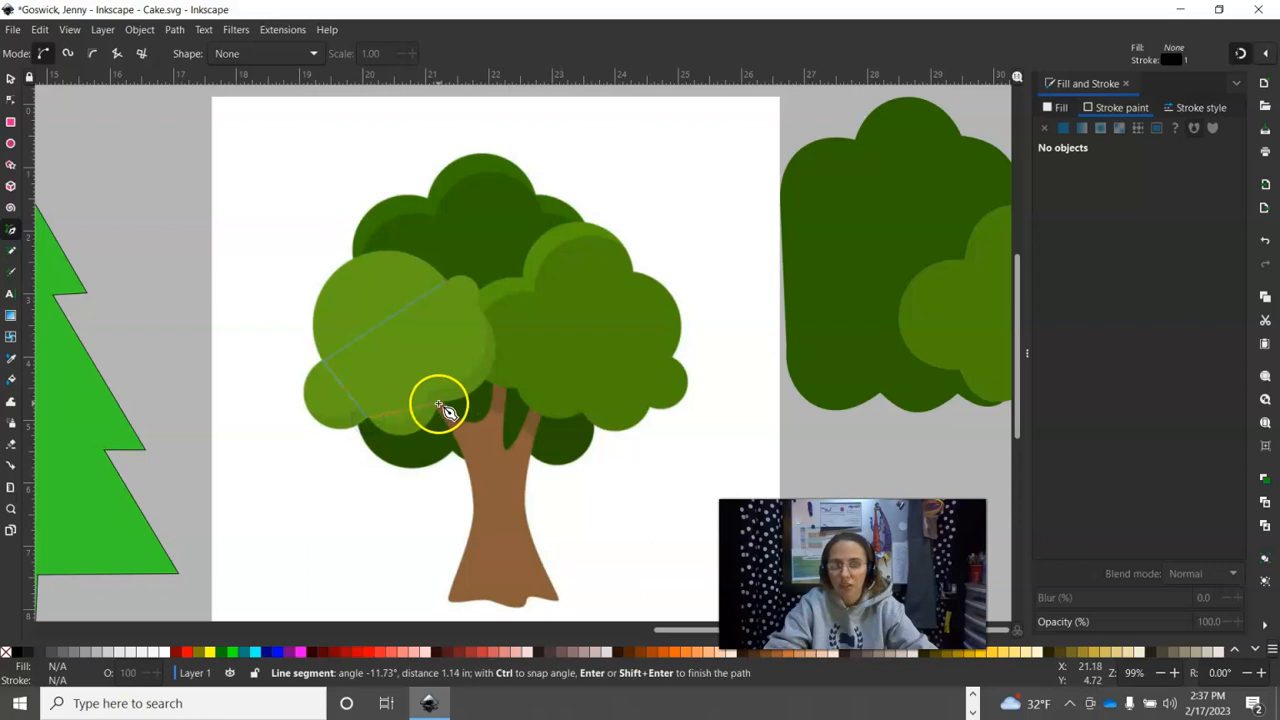
left_click(439, 404)
left_click(470, 304)
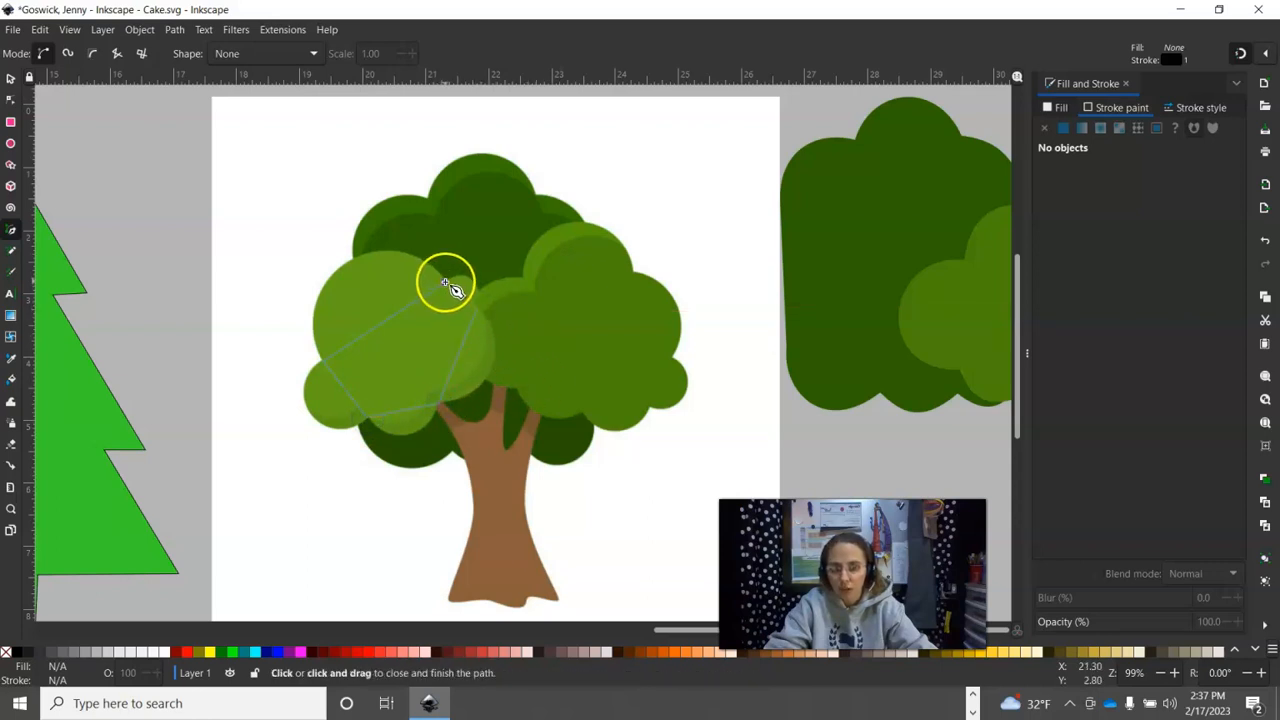
left_click(446, 284)
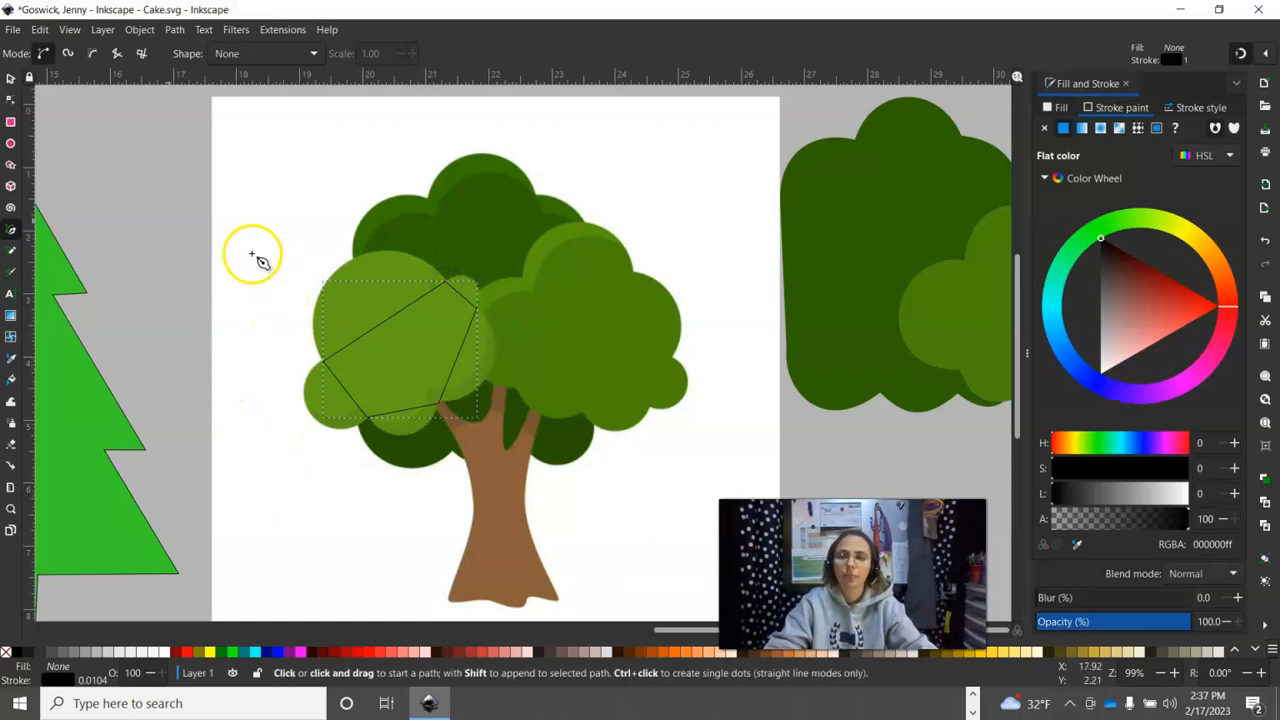
Bend the path's upper-left segment outward so it follows the light green cluster's large round lobe
left_click(10, 100)
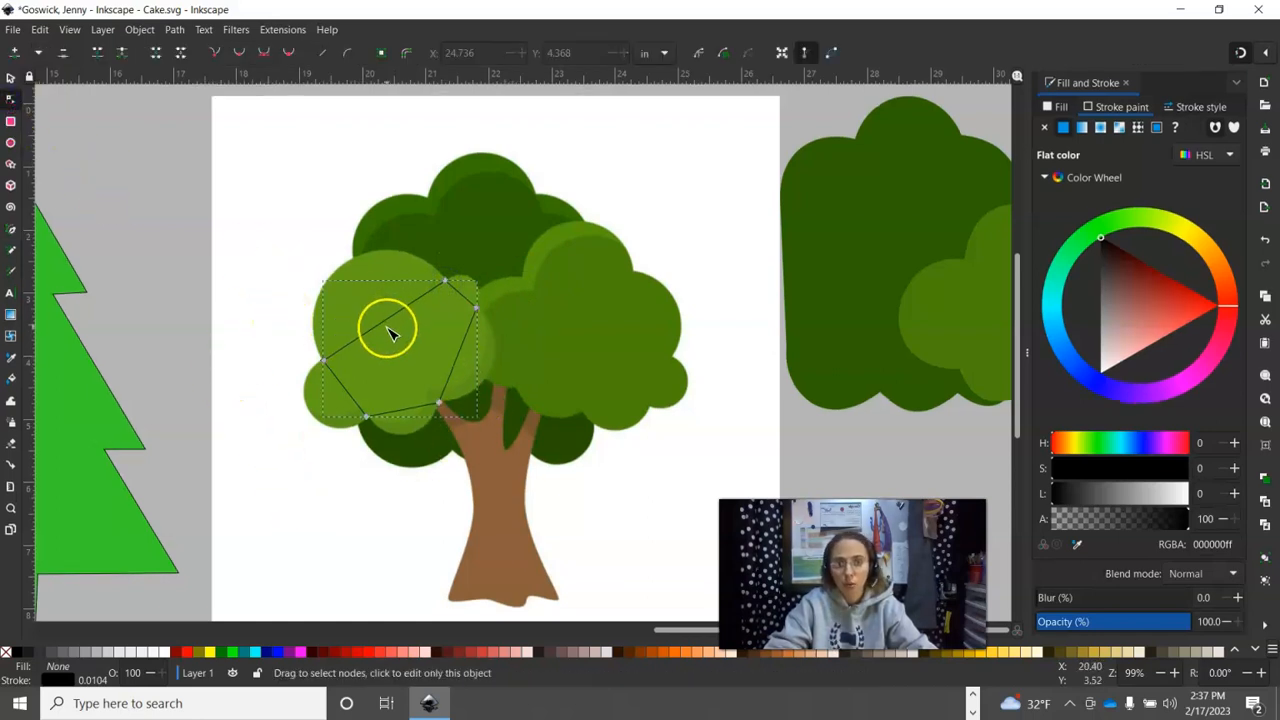
left_click_drag(386, 323, 417, 258)
mouse_move(330, 284)
left_mouse_down()
mouse_move(330, 303)
mouse_move(320, 295)
left_mouse_up()
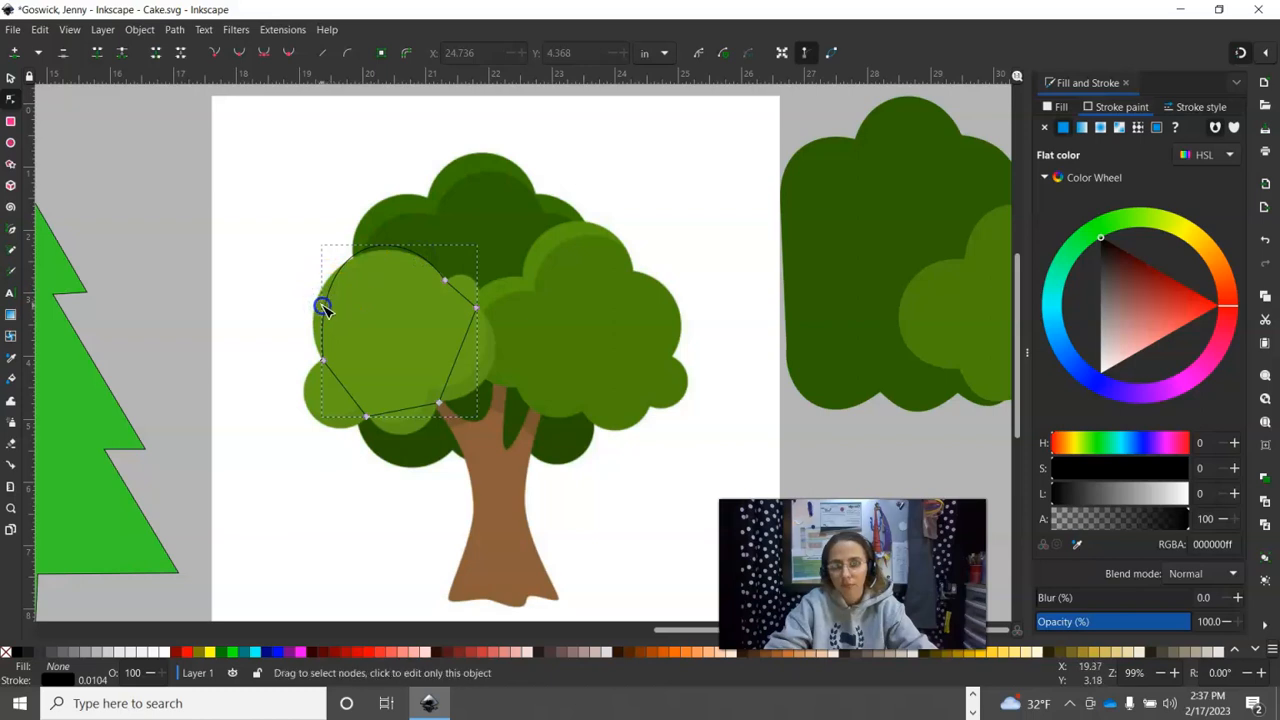
left_click_drag(320, 297, 318, 310)
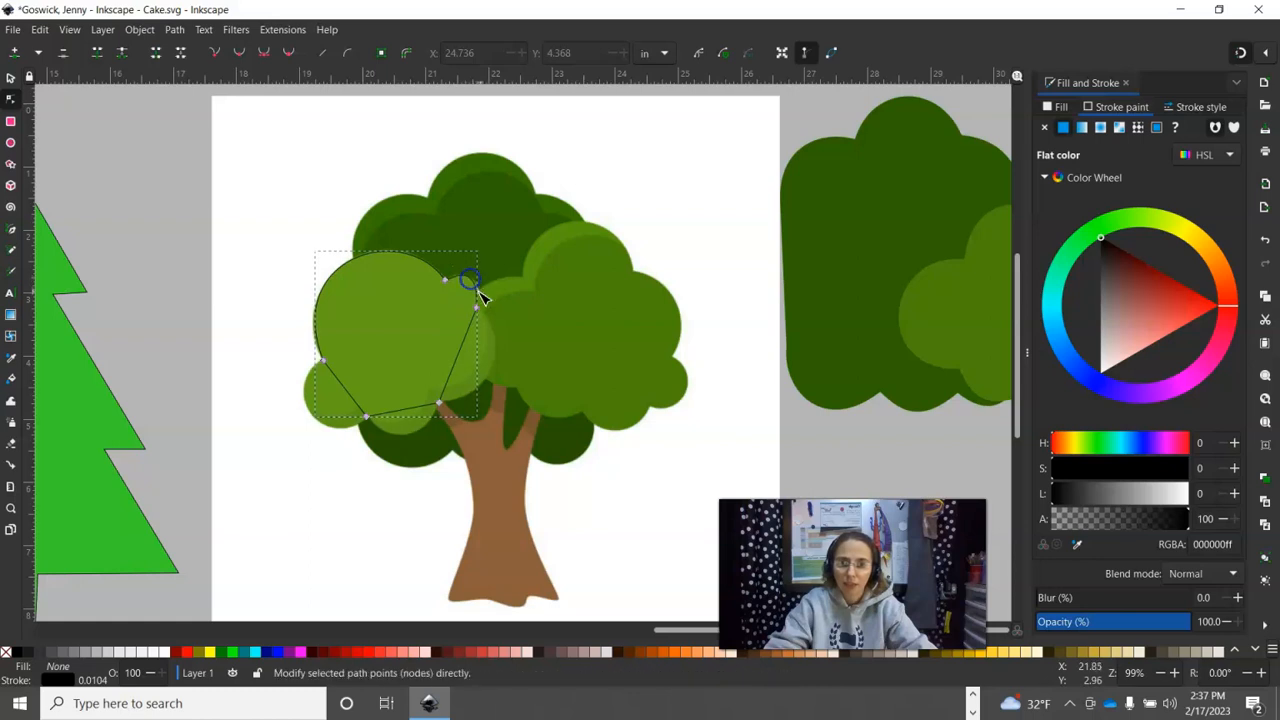
Curve the path's short upper-right segment and long right segment around the small lobe and the cluster's right side
left_click_drag(461, 361, 496, 376)
left_click(494, 342)
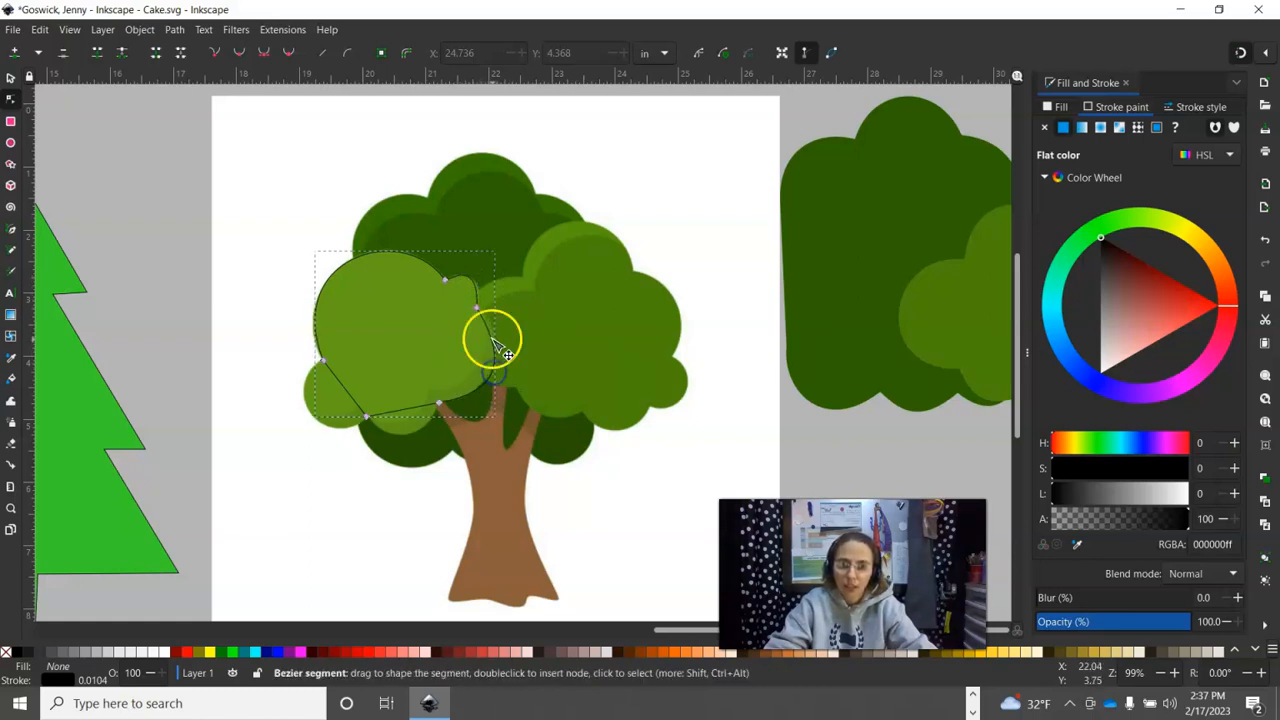
left_click(496, 339)
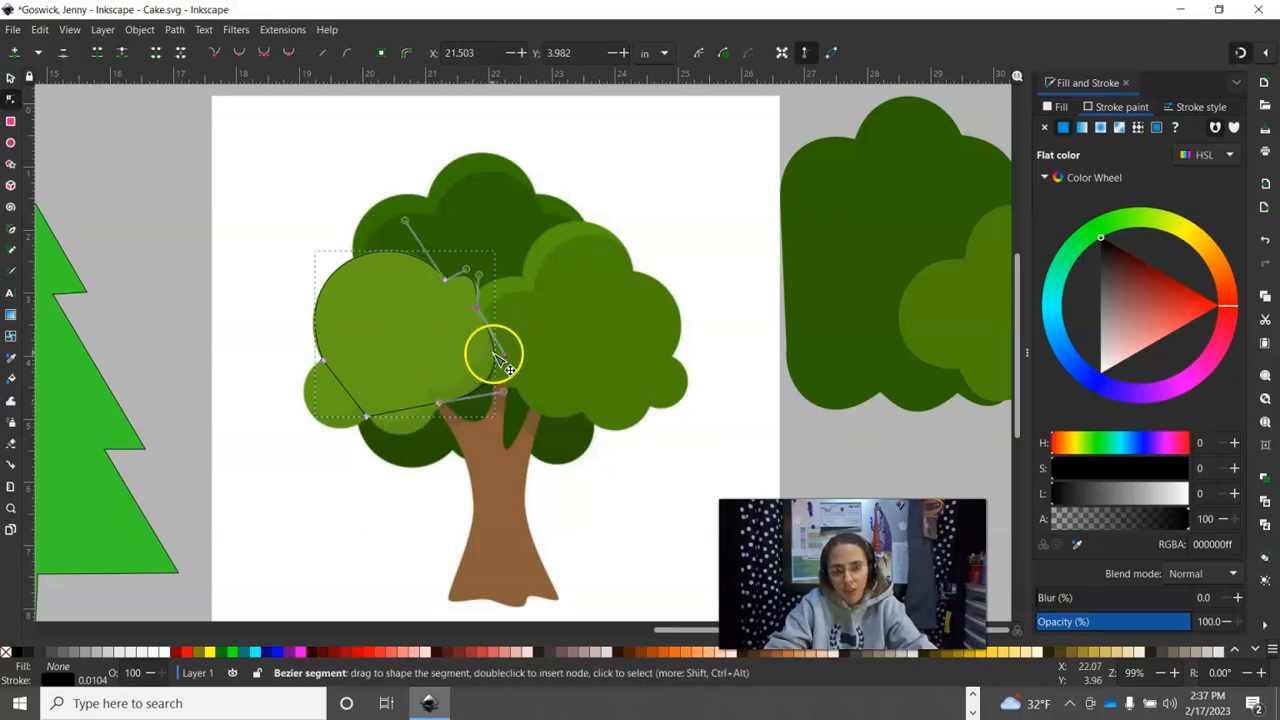
Bend the path's bottom segment downward to follow the light green cluster's bottom lobe
left_click(406, 418)
key("Escape")
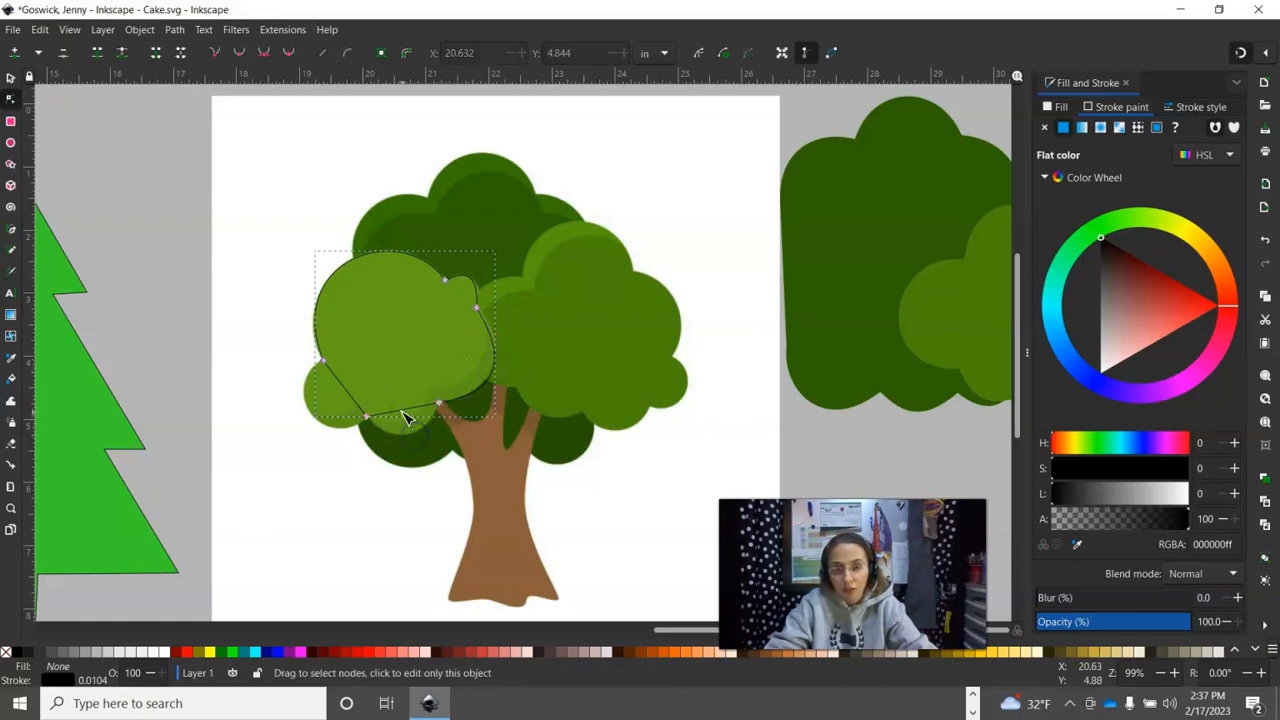
left_click(405, 418)
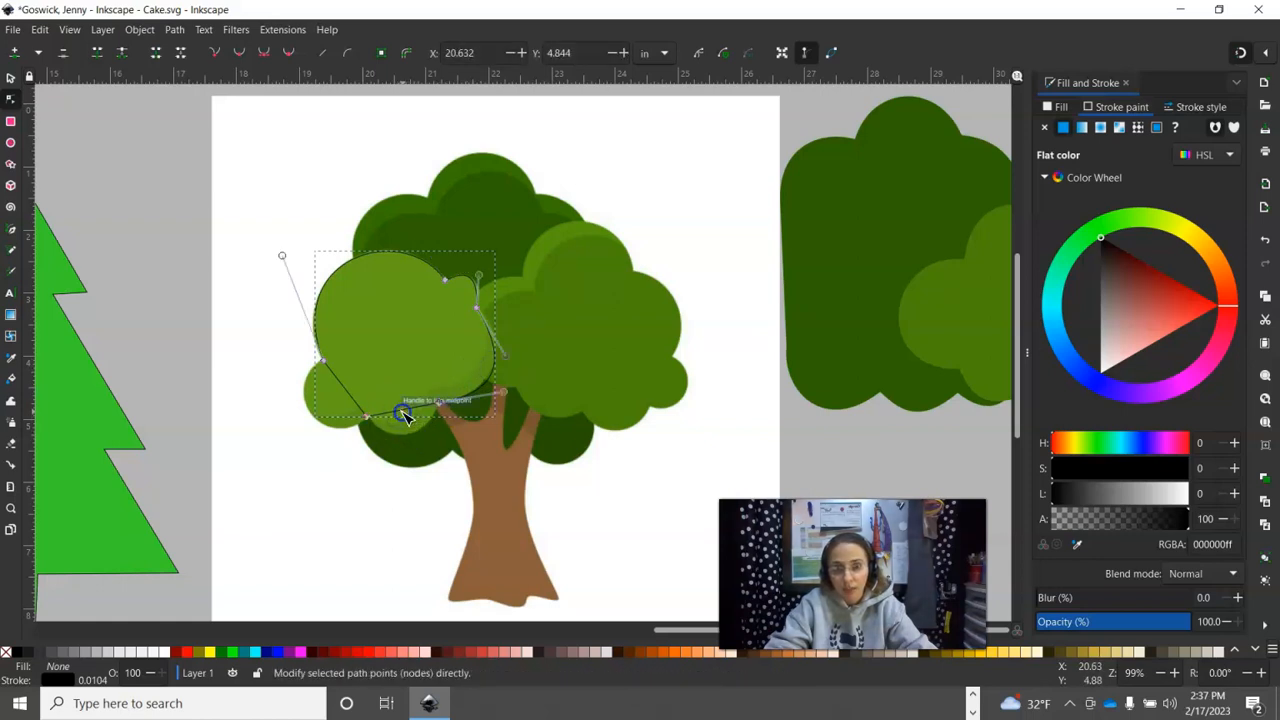
key("Escape")
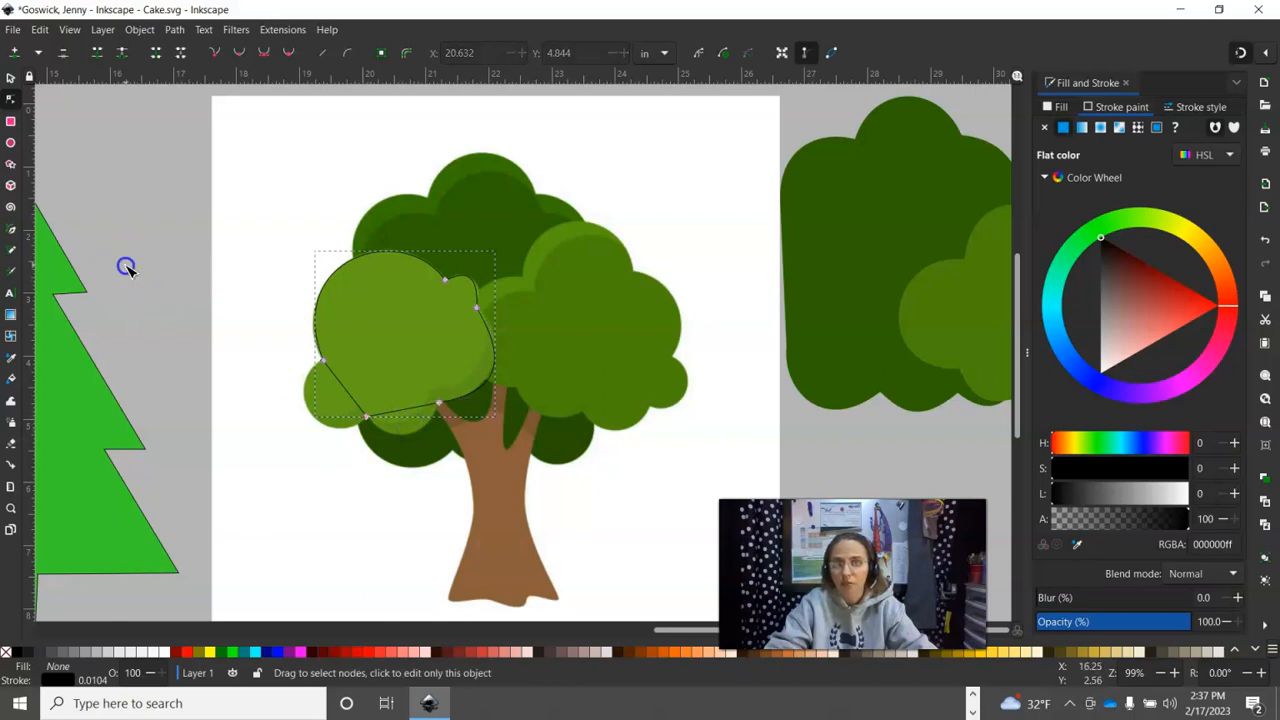
left_click(125, 267)
left_click(397, 411)
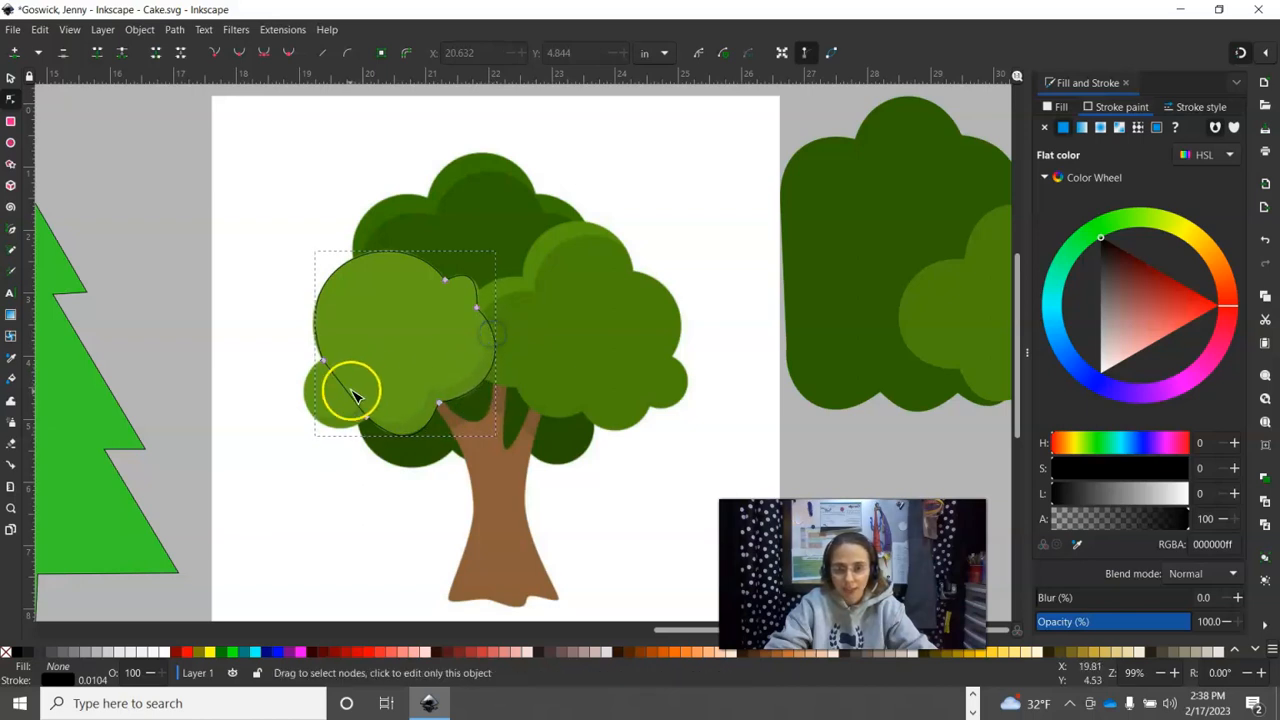
Curve the path's lower-left segment around the cluster's lower-left lobe and refine the curve of the small upper-right lobe
left_click_drag(347, 408, 327, 431)
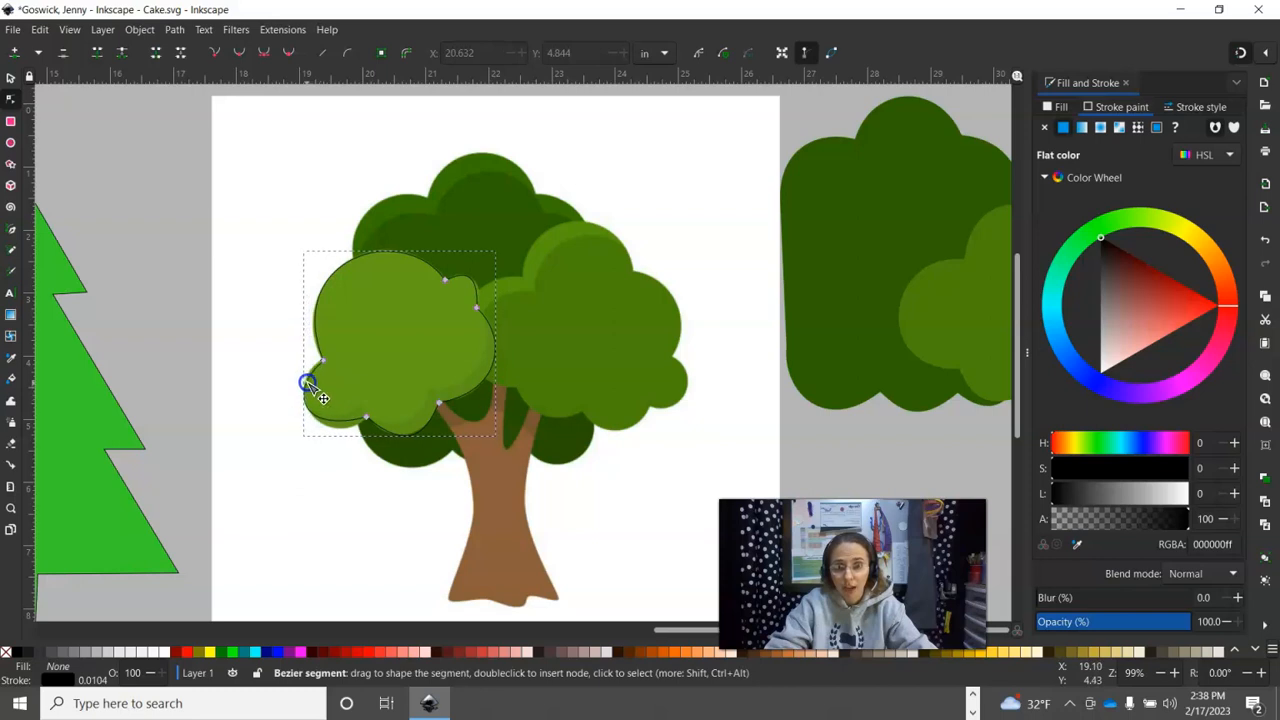
left_click(338, 421)
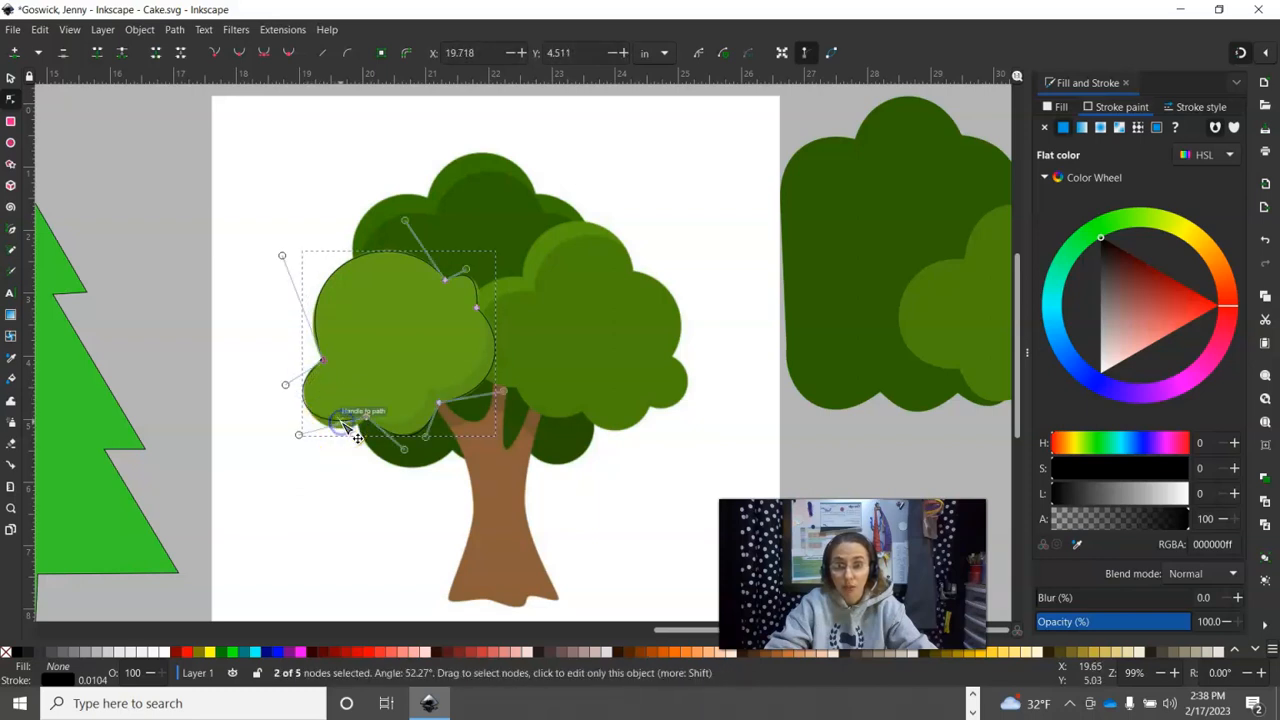
left_click_drag(347, 434, 355, 445)
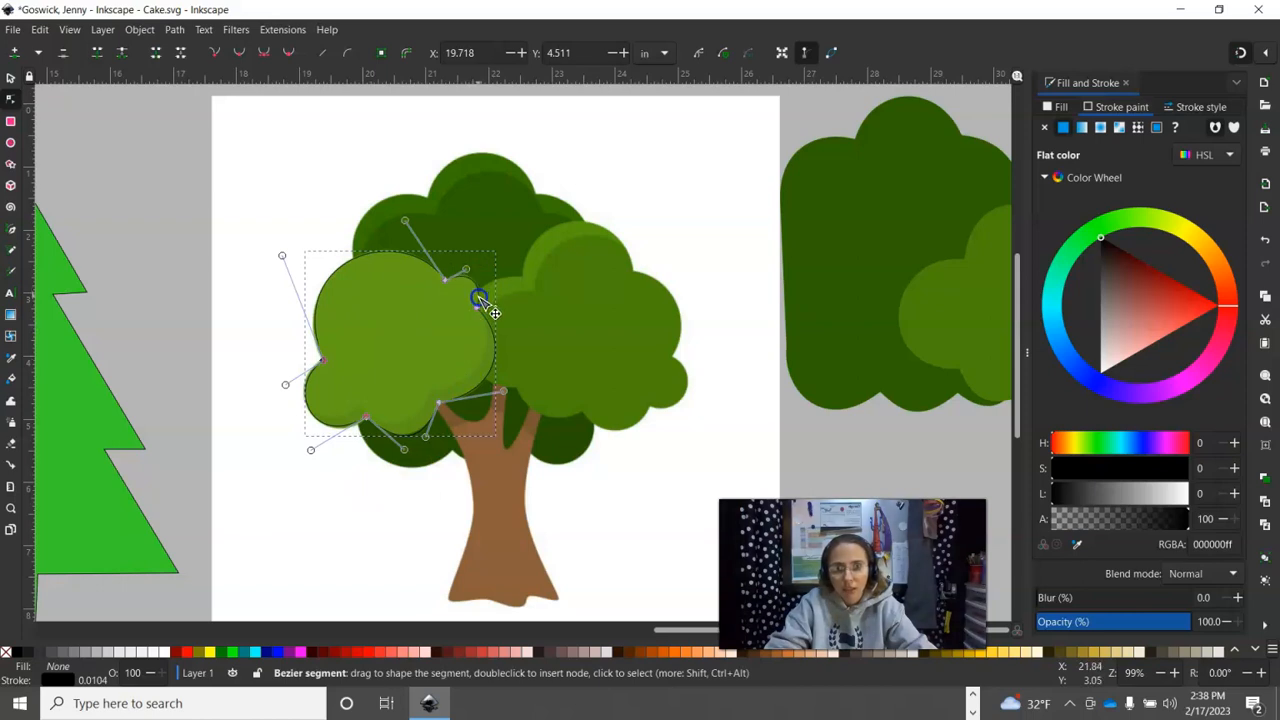
left_click(472, 483)
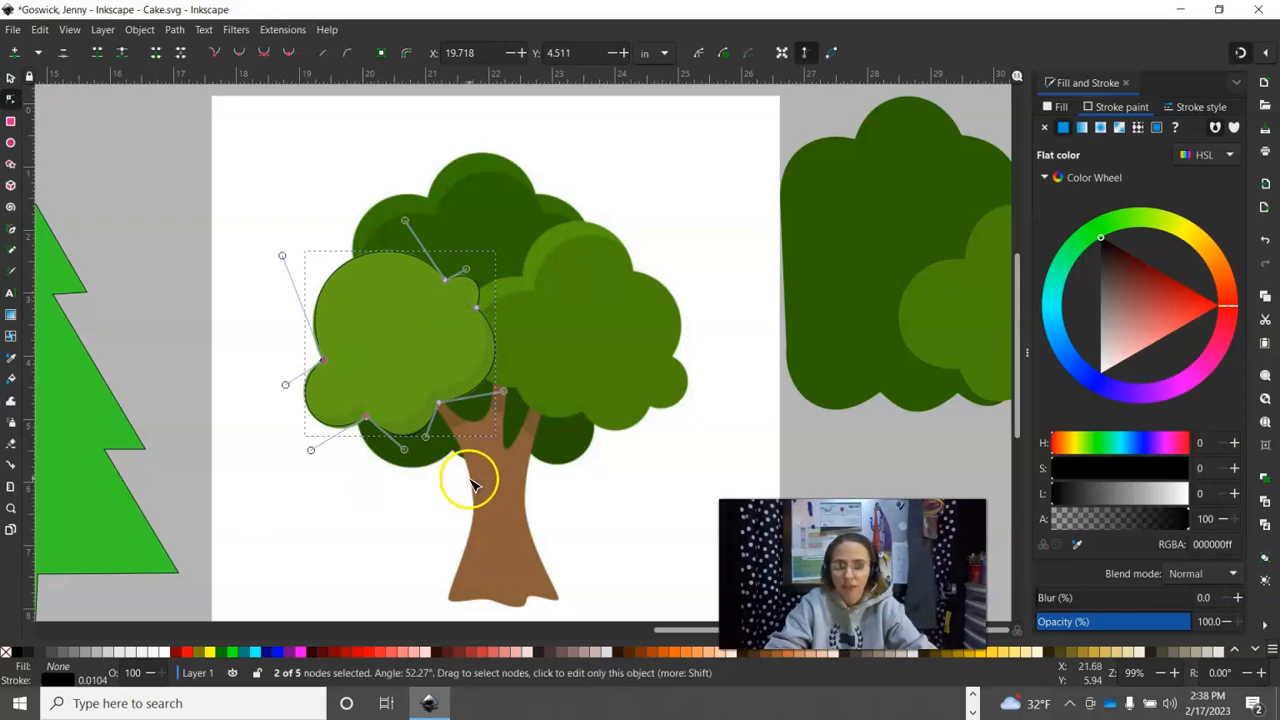
Move the traced light green cluster outline off the tree to the page's upper-left edge
left_click(11, 77)
left_click(377, 326)
left_click_drag(376, 337, 371, 318)
mouse_move(365, 430)
left_mouse_down()
mouse_move(337, 437)
mouse_move(229, 377)
mouse_move(175, 324)
left_mouse_up()
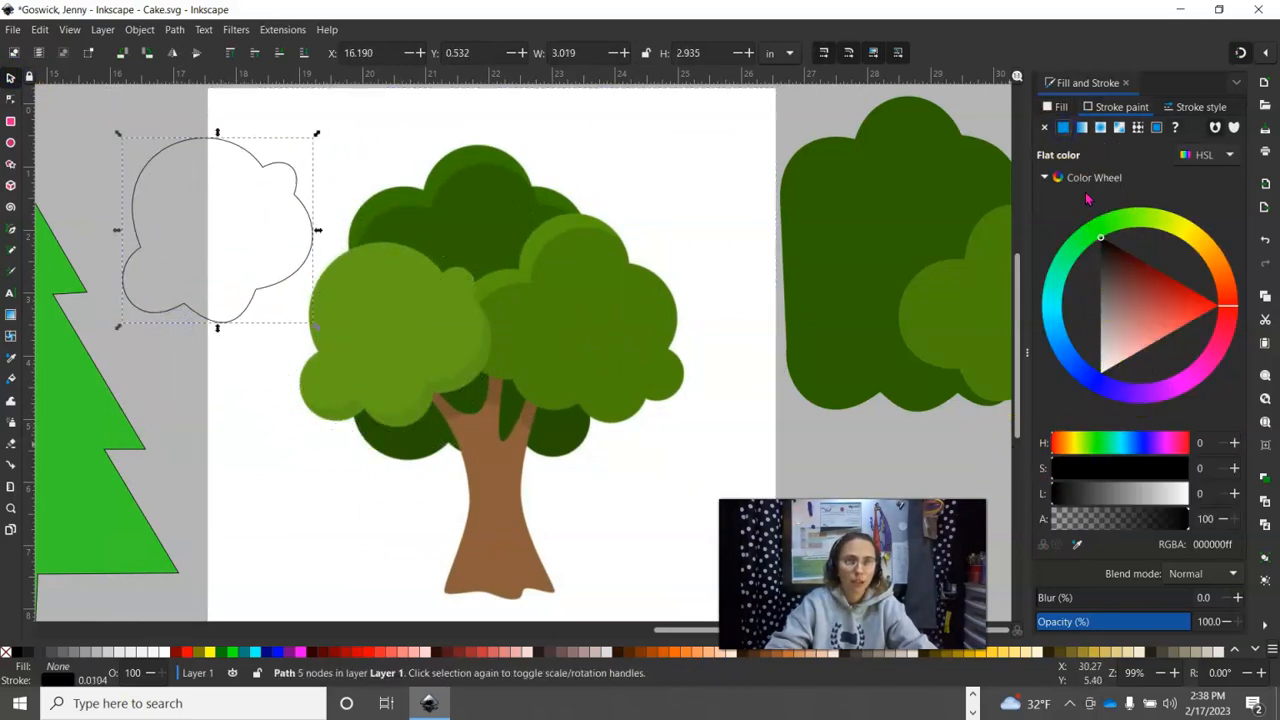
left_click(1077, 545)
left_click(422, 313)
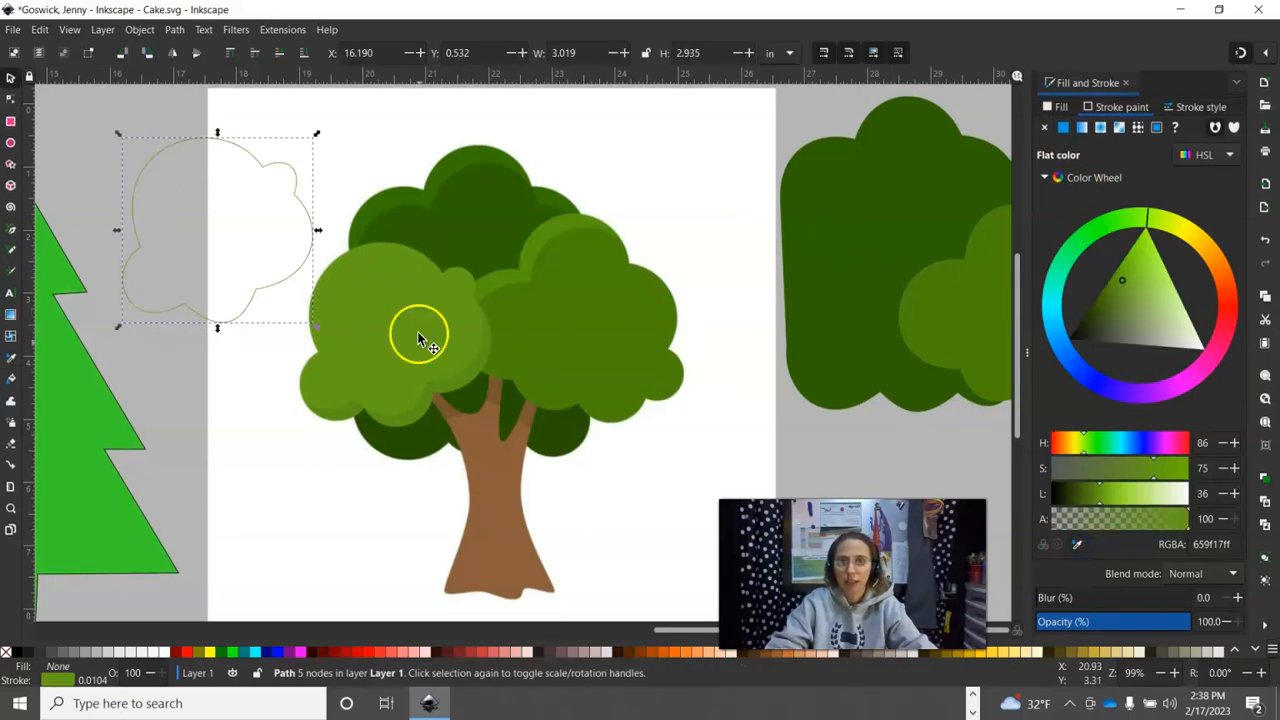
left_click(410, 347)
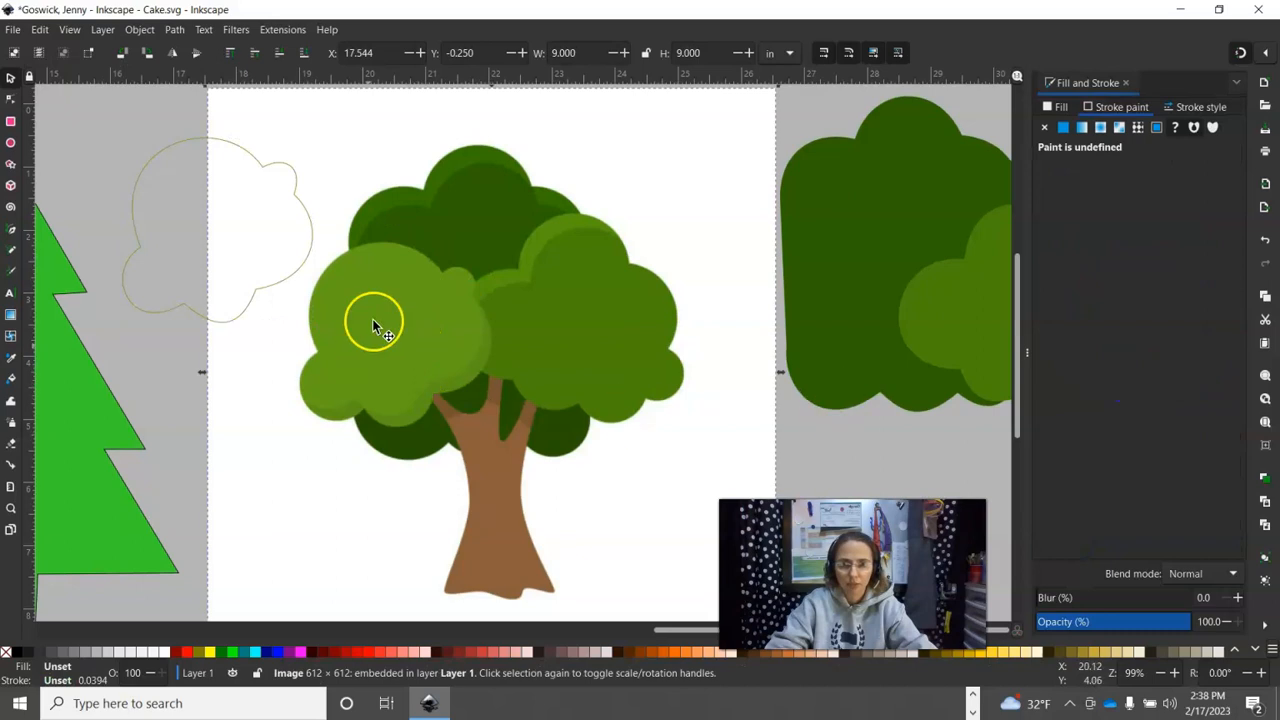
left_click(149, 173)
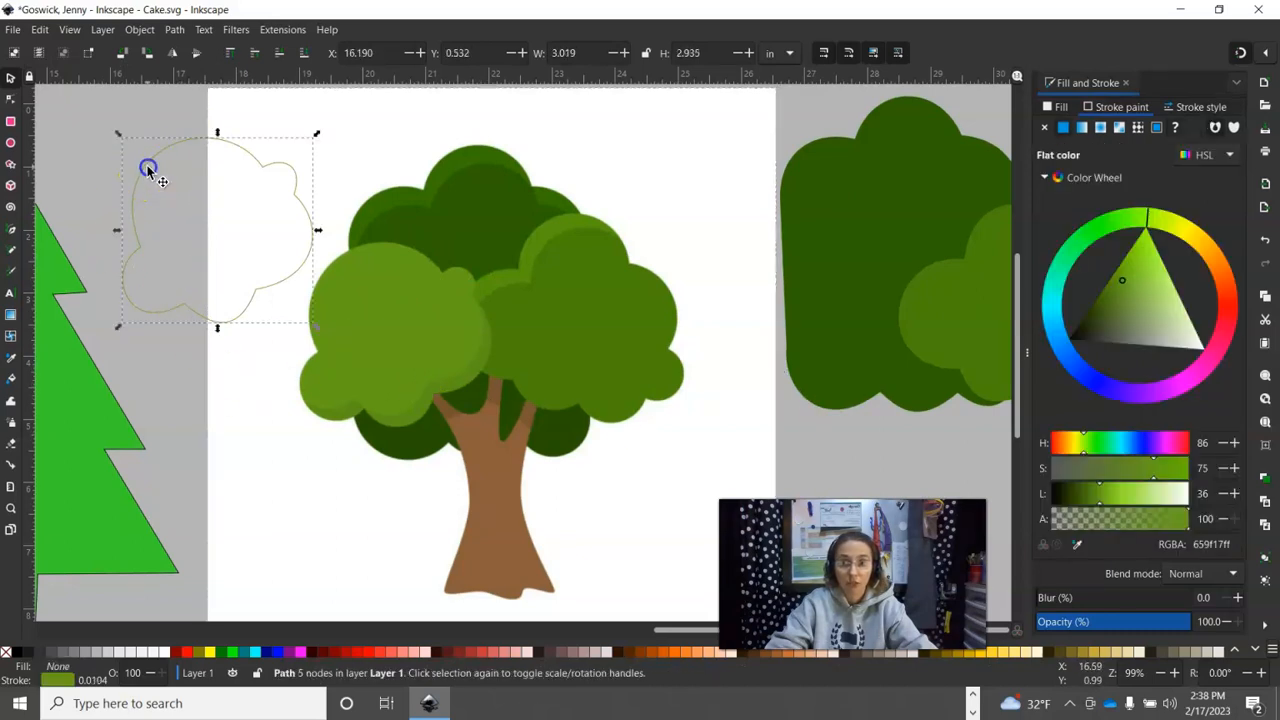
Remove the outline's stroke paint, give it a flat fill, and sample the tree's light green (659f17) as the fill
left_click(1059, 110)
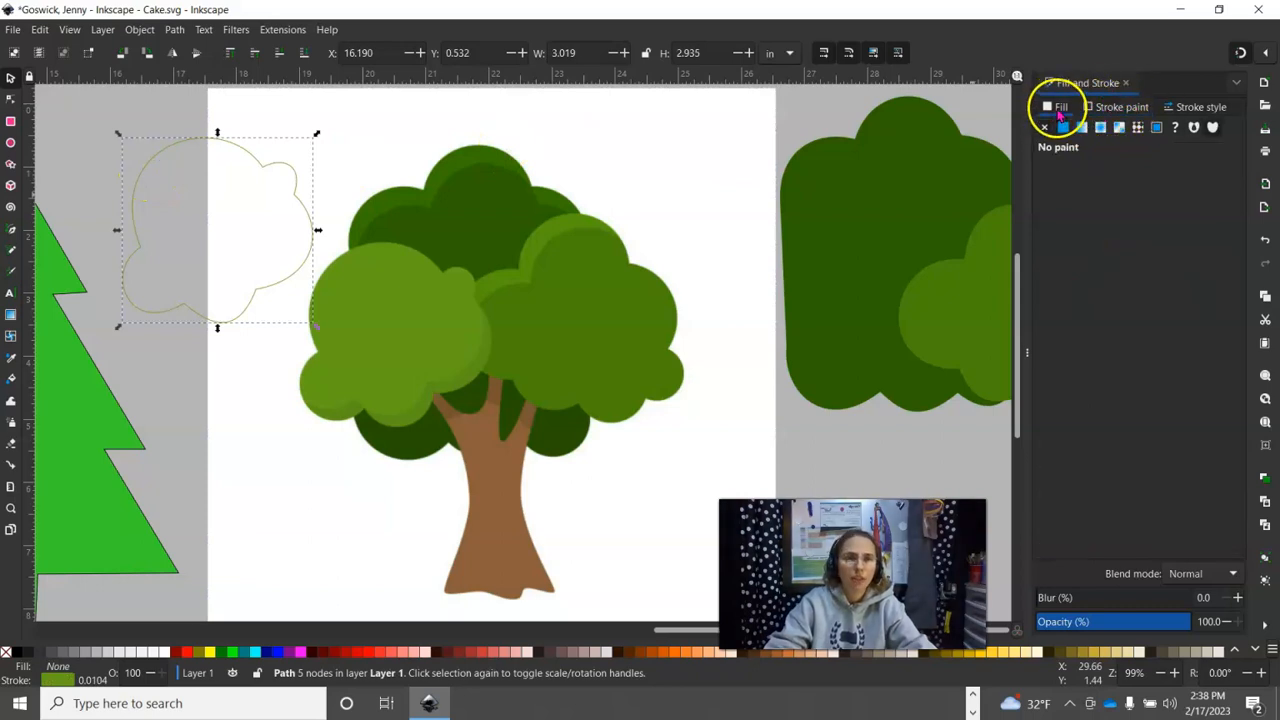
left_click(1094, 112)
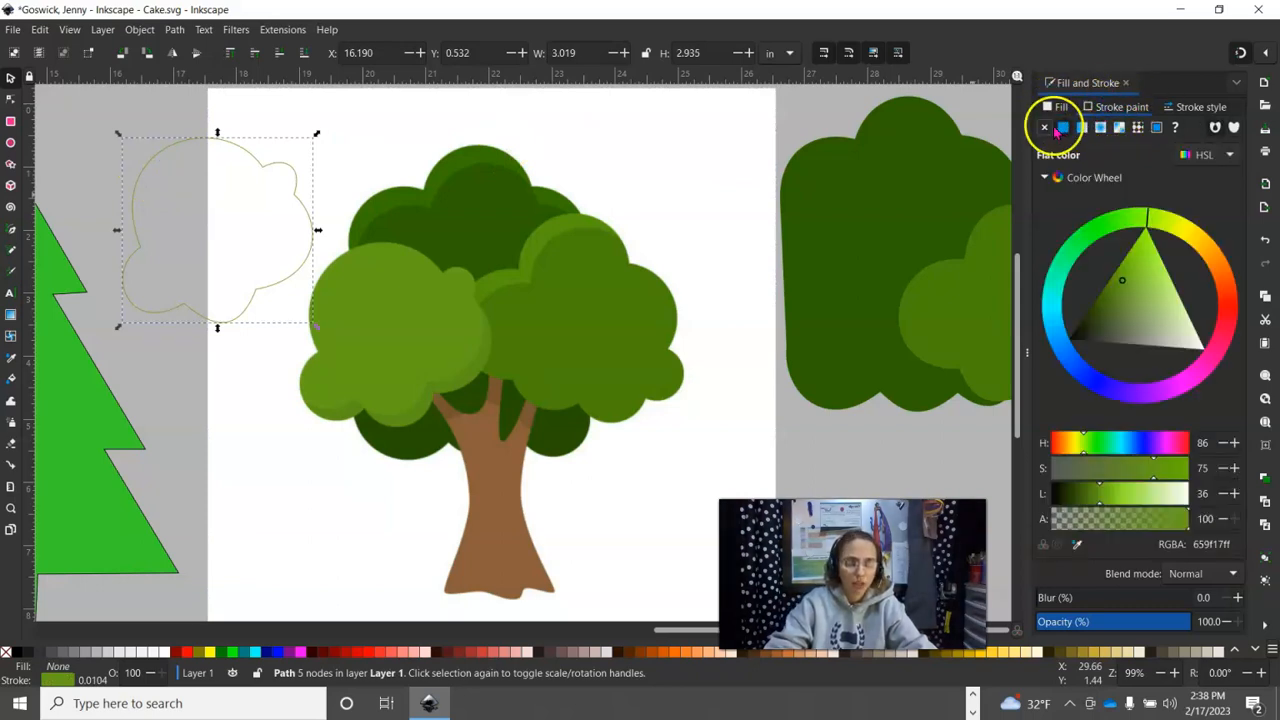
left_click(1046, 128)
left_click(1055, 110)
left_click(1064, 128)
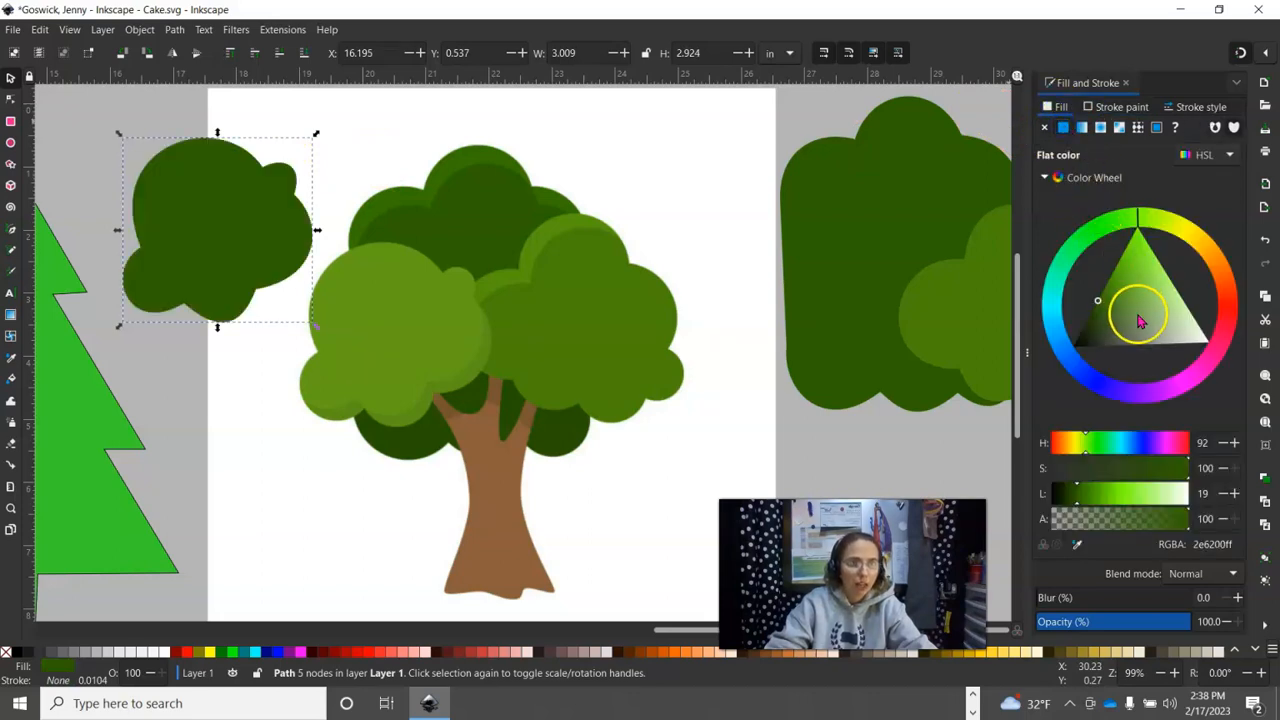
left_click(1077, 545)
left_click(329, 302)
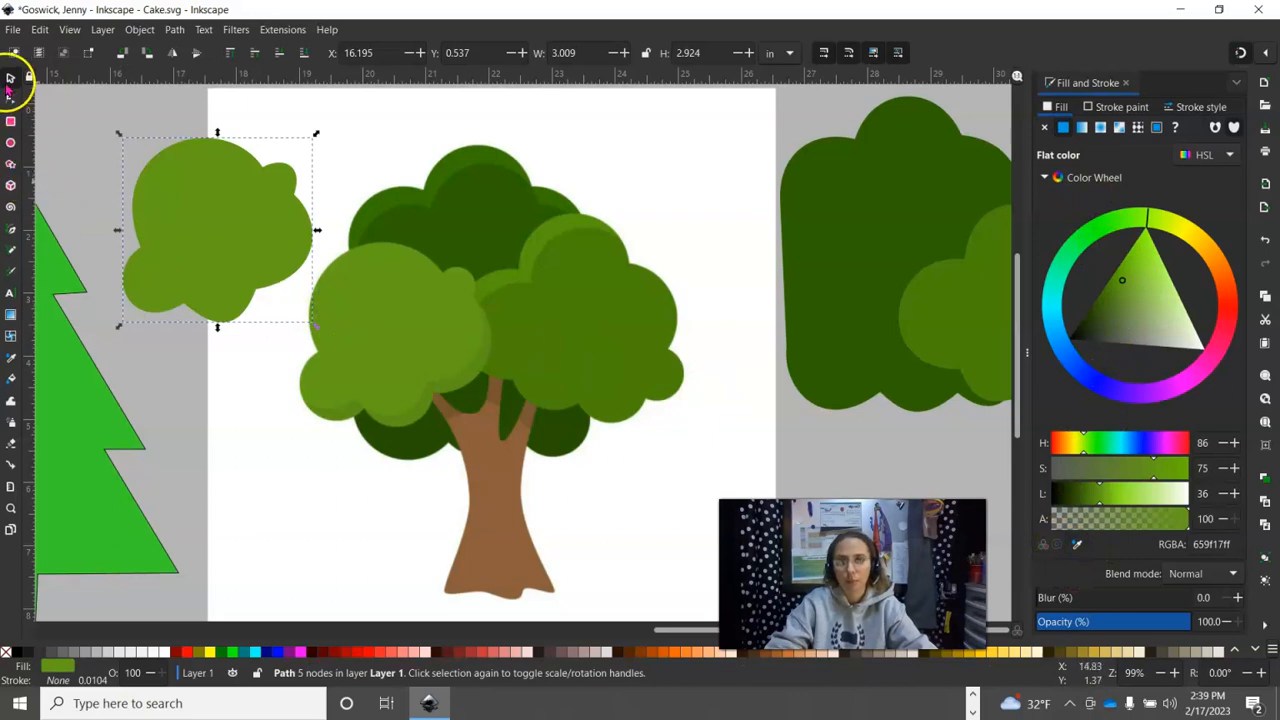
Move the light green shape over the left part of the dark green shape beside the page and deselect it
left_click_drag(213, 220, 818, 272)
left_click_drag(816, 270, 843, 274)
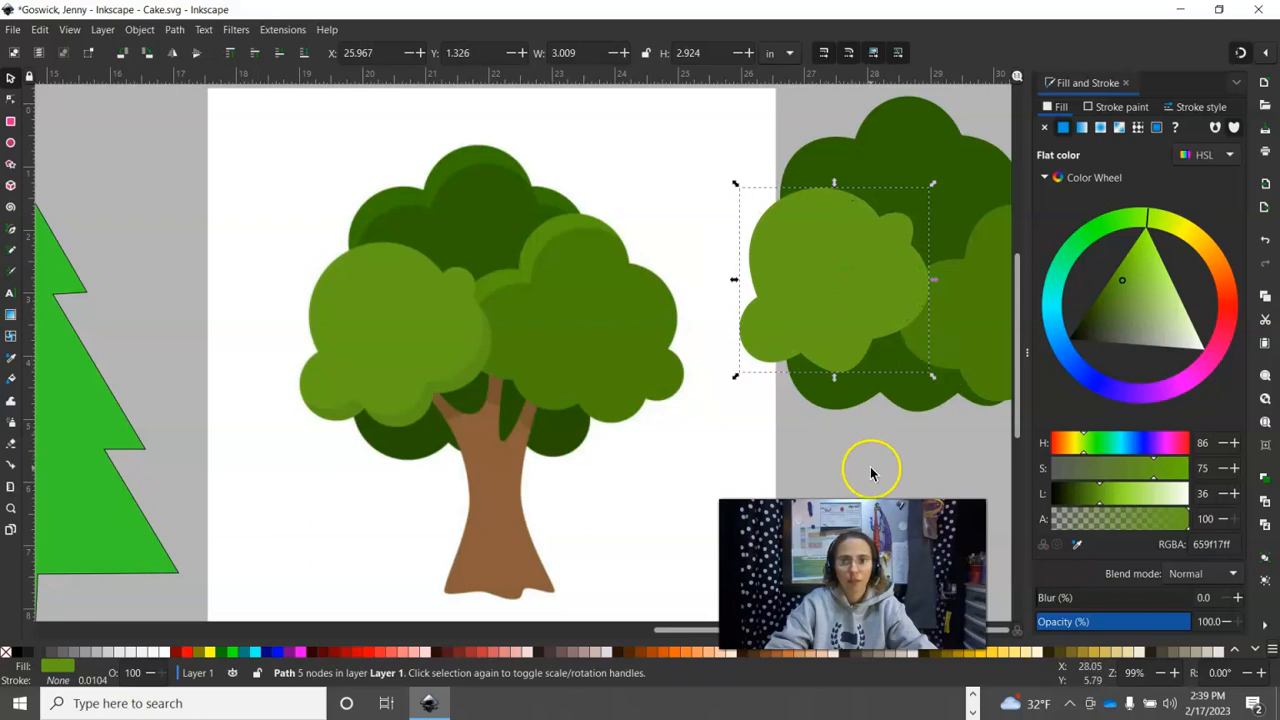
left_click(819, 447)
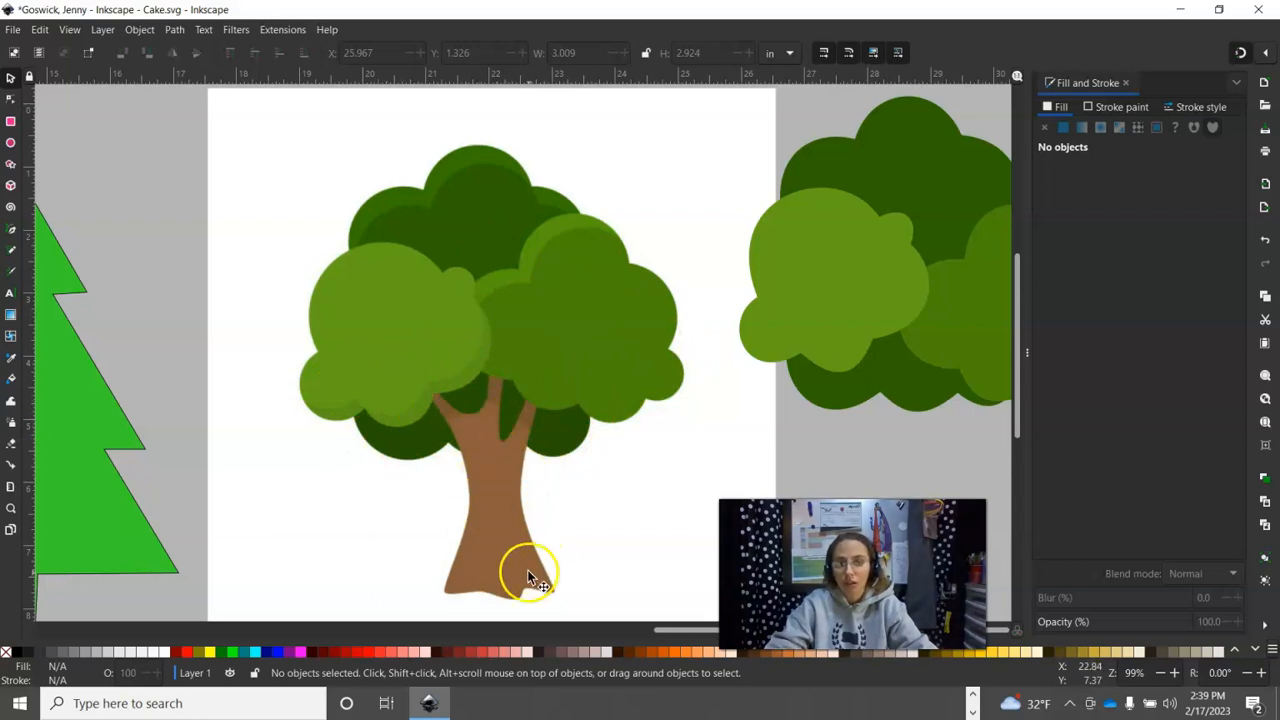
Trace the brown trunk with straight Pen segments down its left edge, along the wavy base, and up to the waist on its right edge
left_click(12, 230)
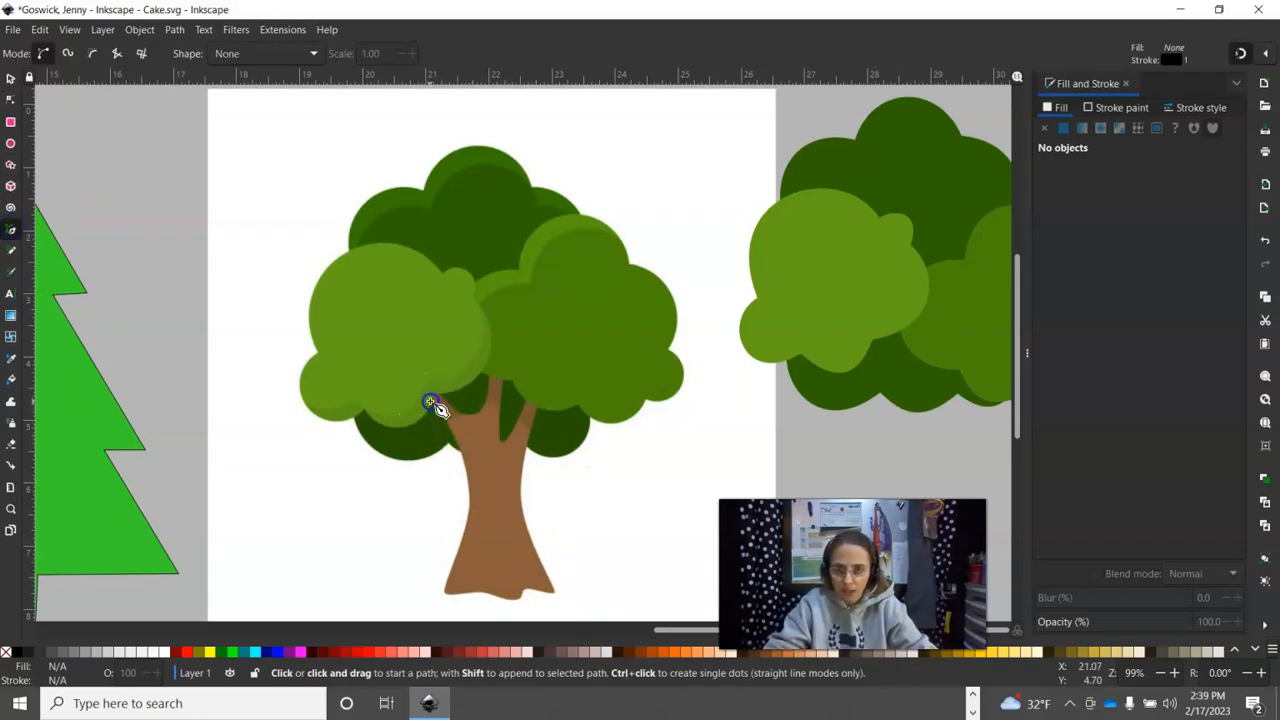
left_click(431, 400)
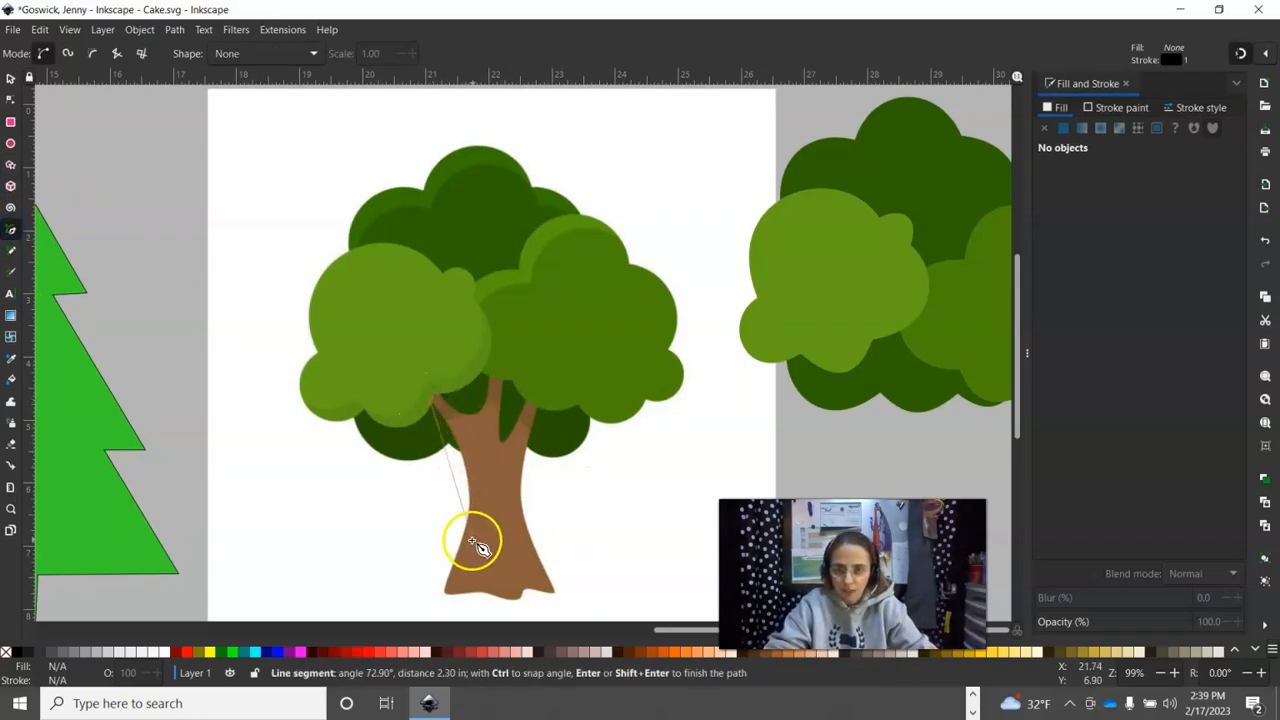
left_click(469, 489)
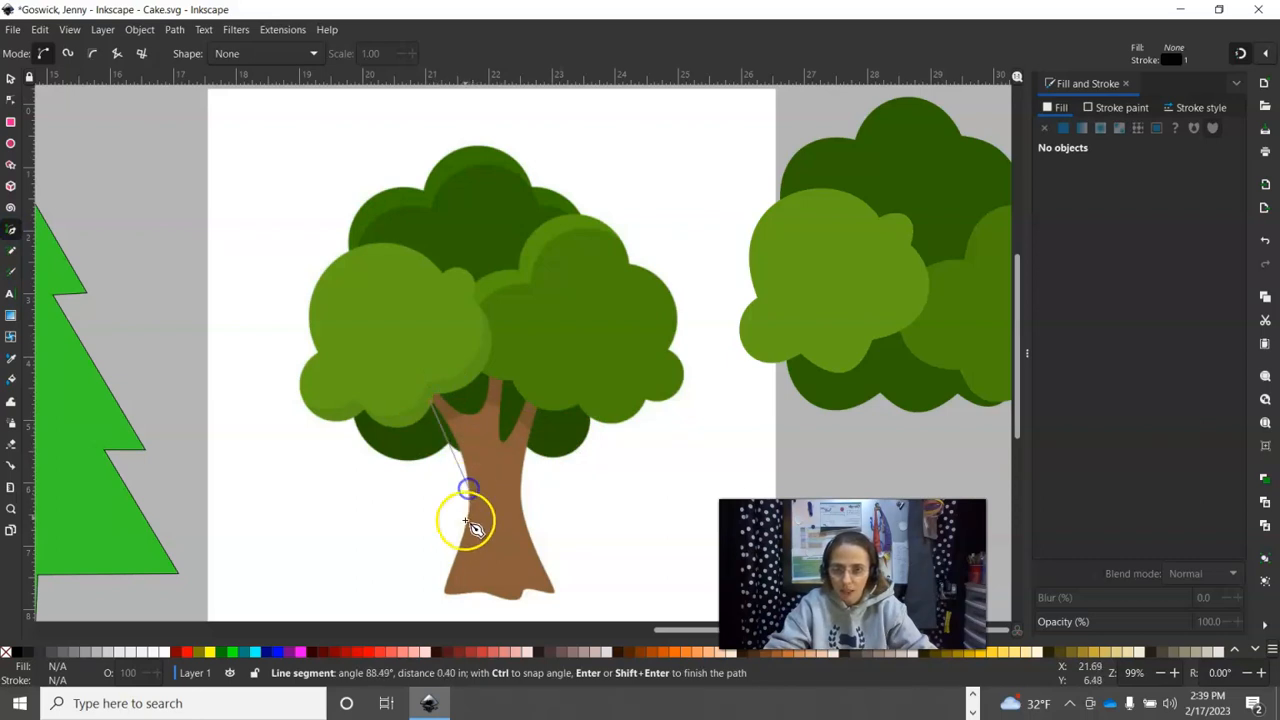
left_click(442, 591)
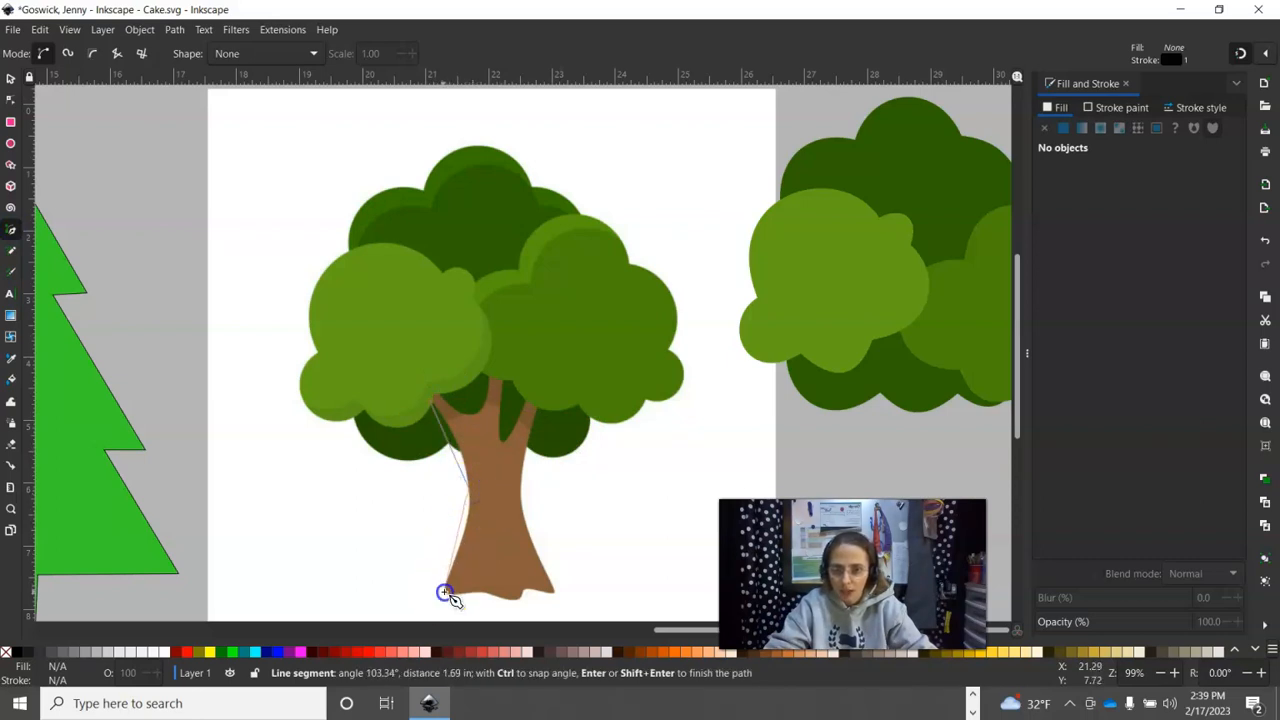
left_click(500, 594)
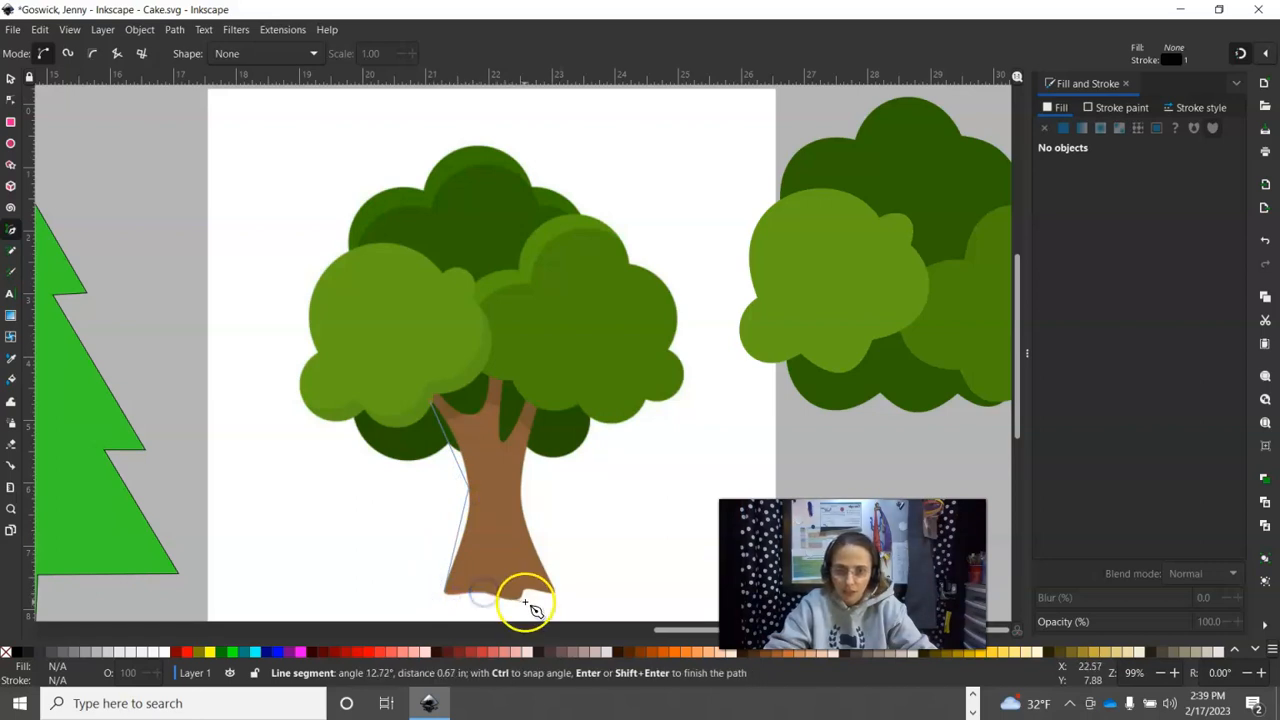
left_click(528, 590)
left_click(557, 592)
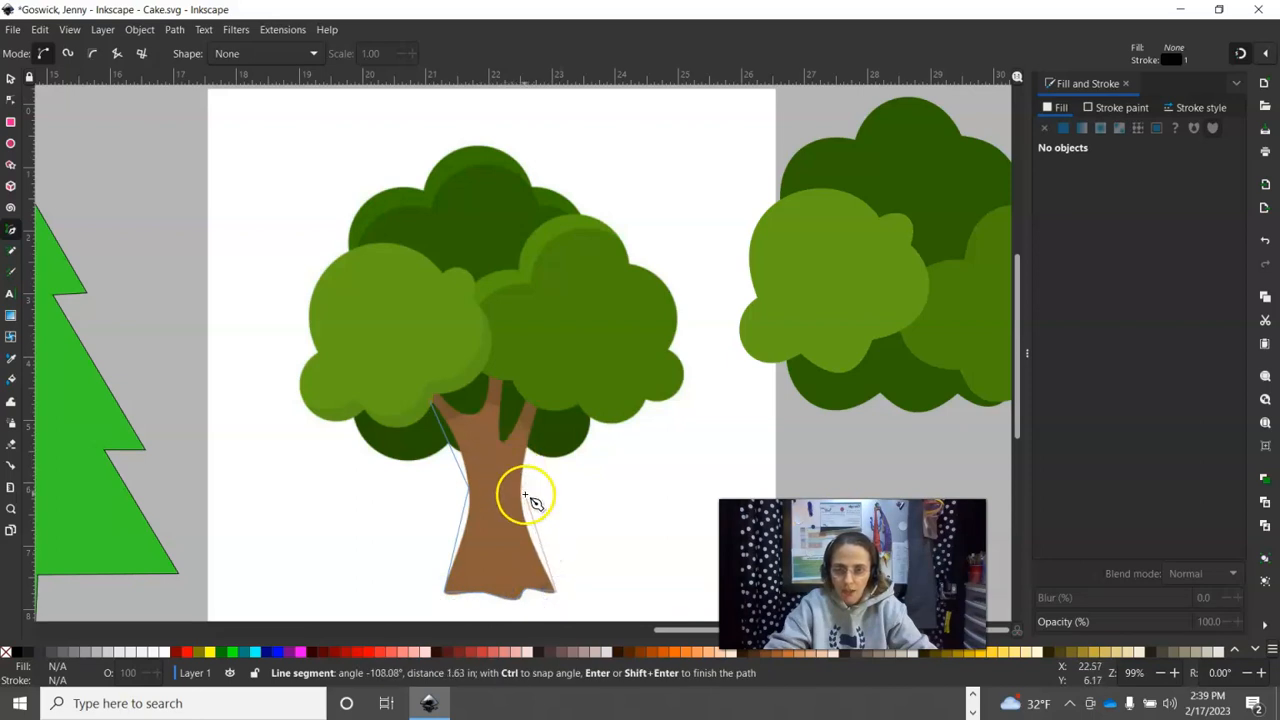
left_click(519, 499)
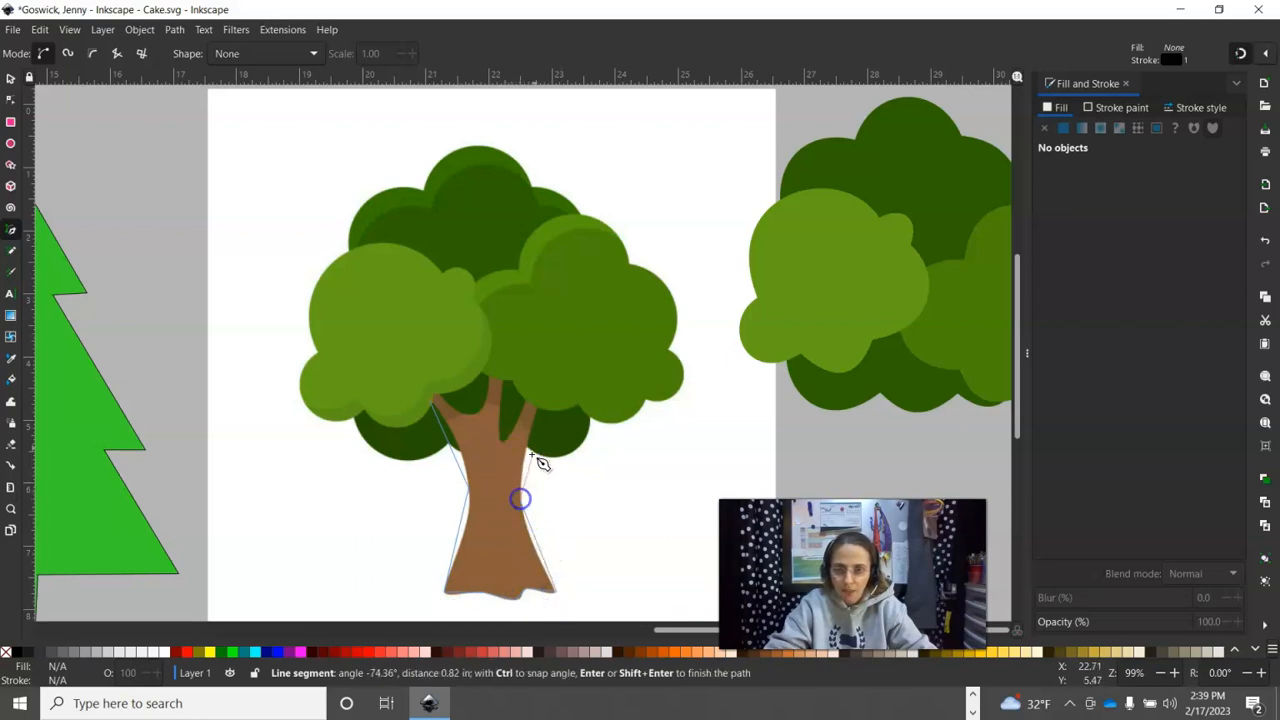
Continue the trunk path around the three branches, overlapping the foliage at their tips, and close it at its starting point
left_click(535, 374)
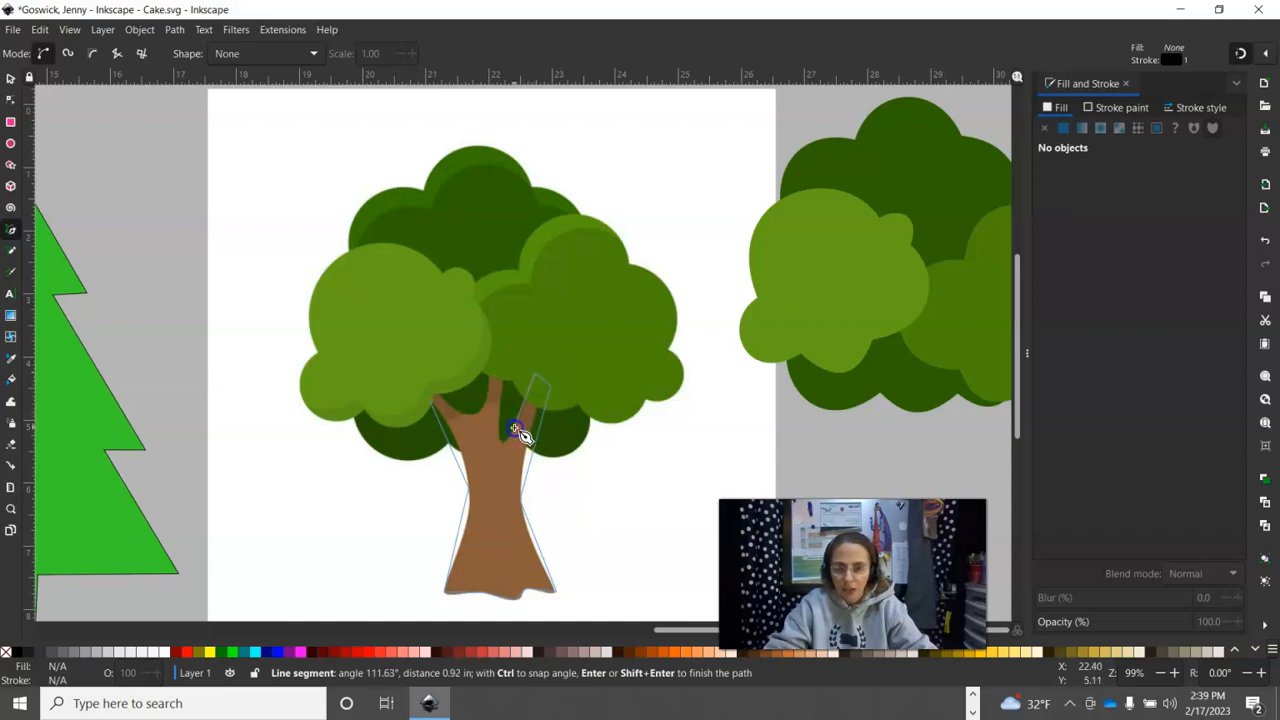
left_click(505, 442)
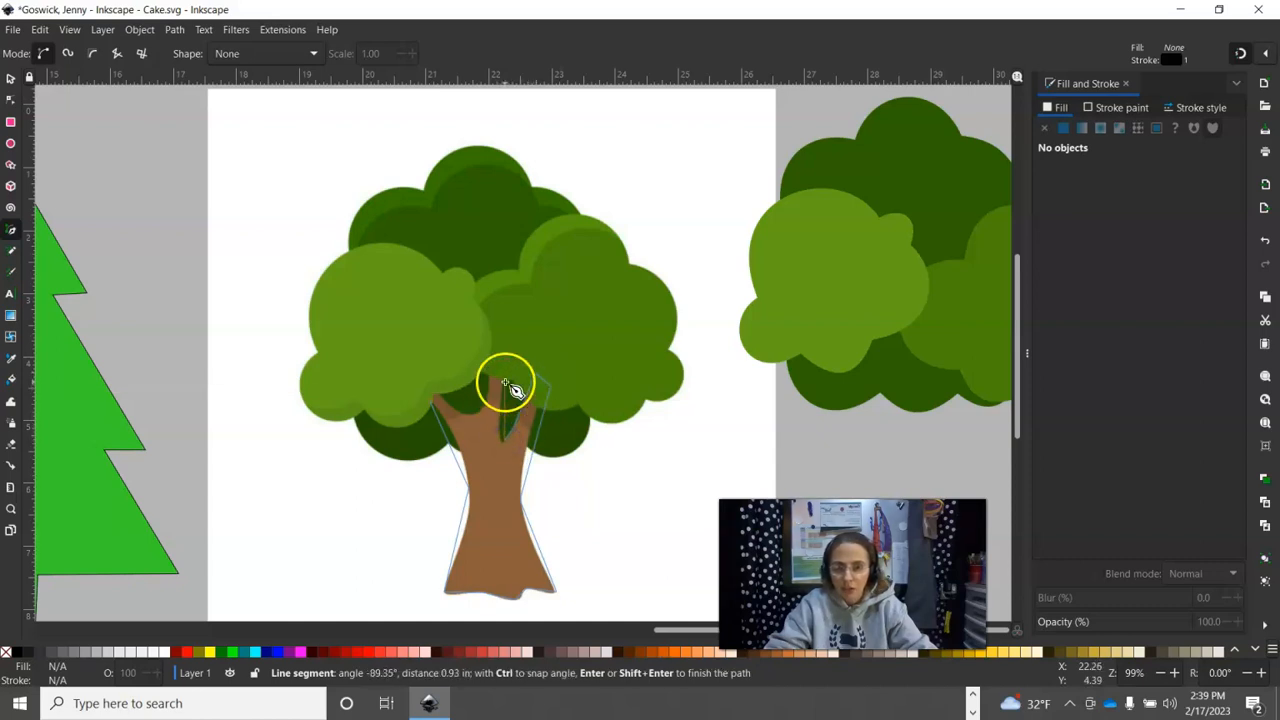
mouse_move(505, 383)
left_mouse_down()
mouse_move(508, 399)
mouse_move(505, 367)
left_mouse_up()
left_click(484, 396)
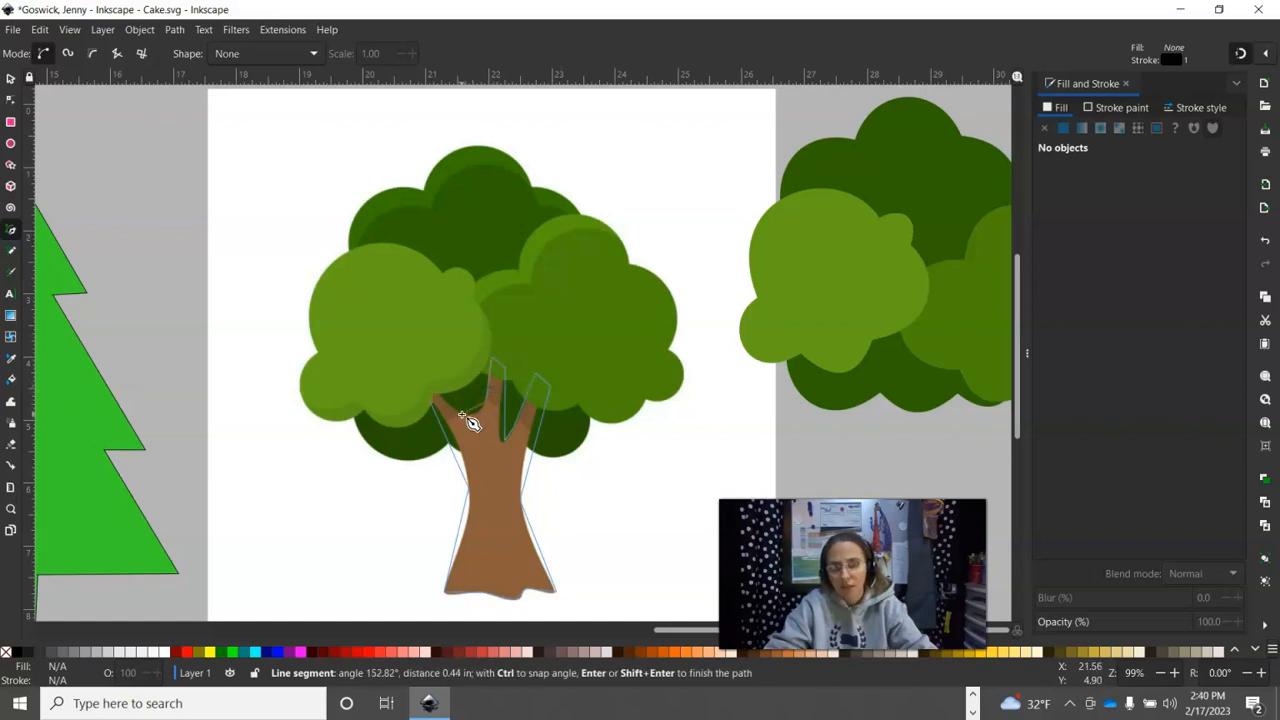
left_click(431, 380)
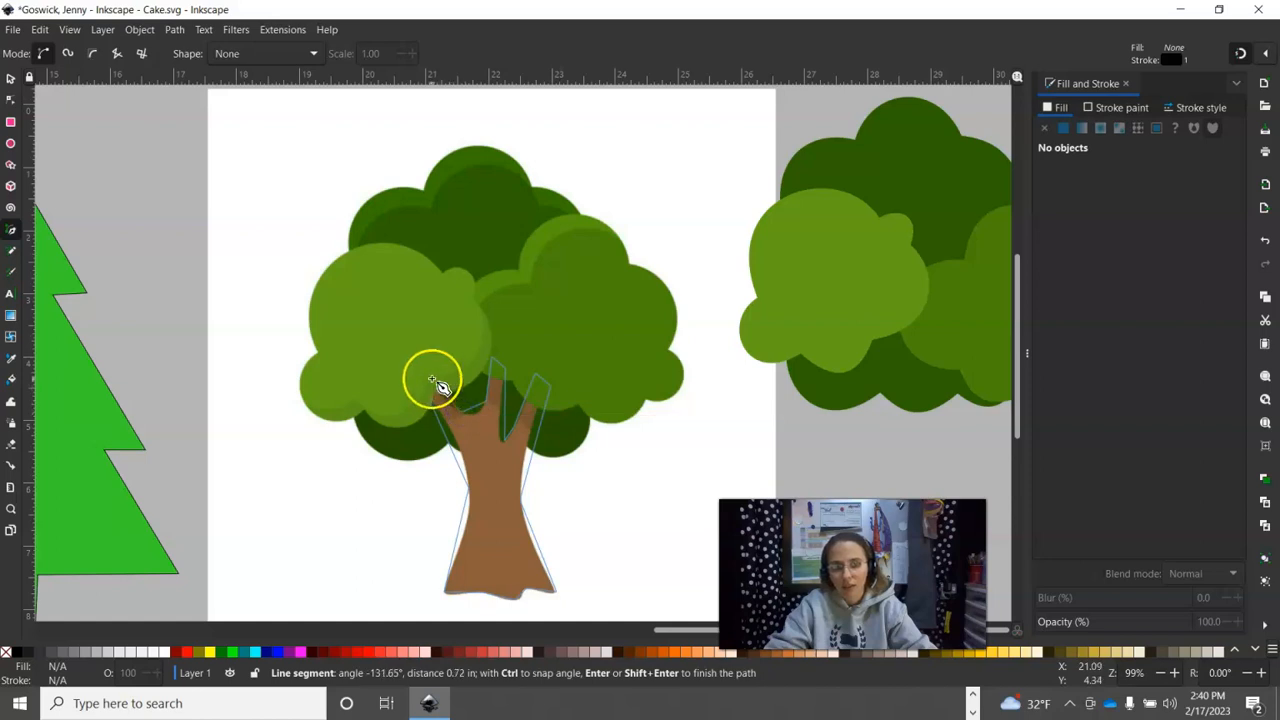
left_click(432, 401)
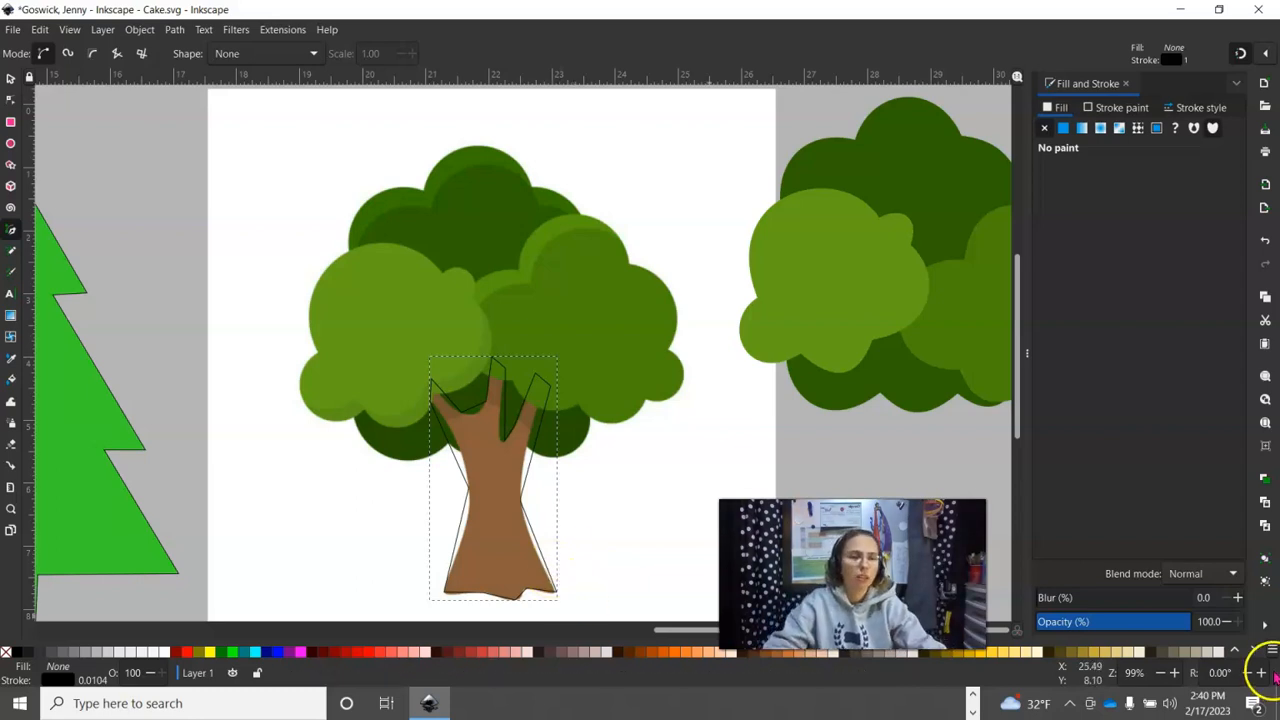
Curve the trunk path's right side above and below the waist, and bend the base's rightmost segment to match the trunk
left_click(1175, 672)
left_click(1175, 672)
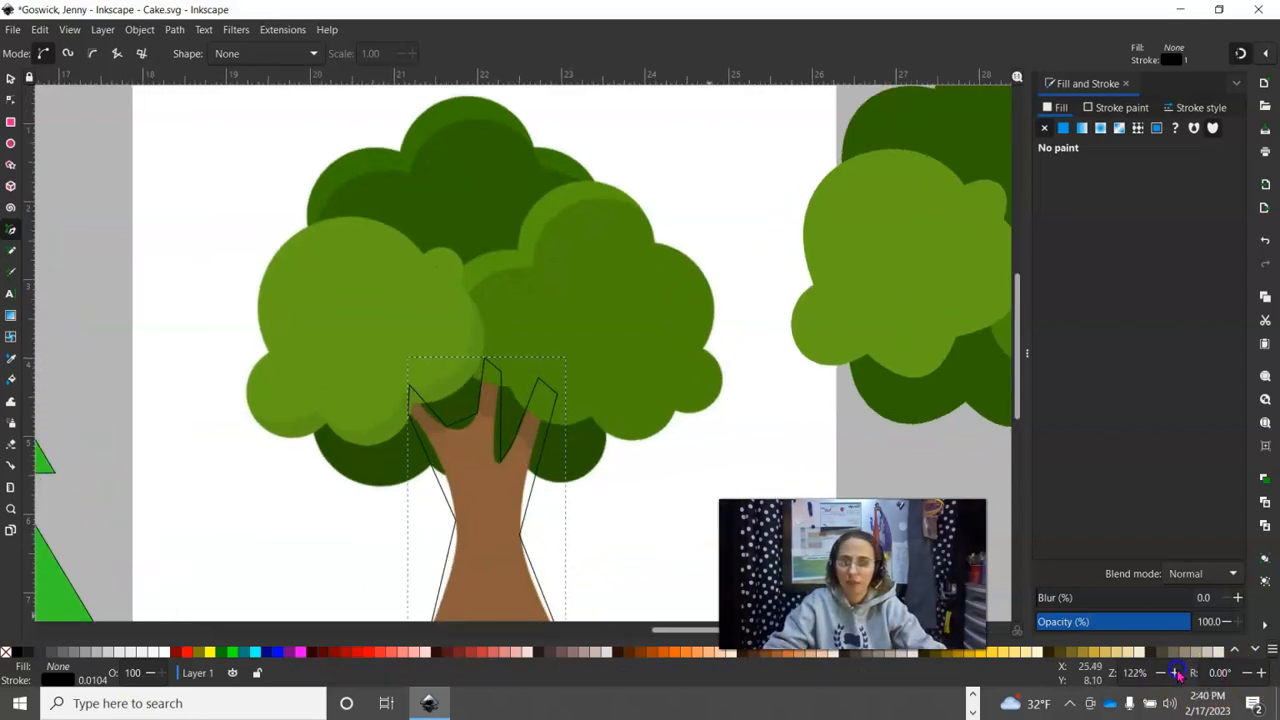
left_click(1175, 672)
left_click(1175, 672)
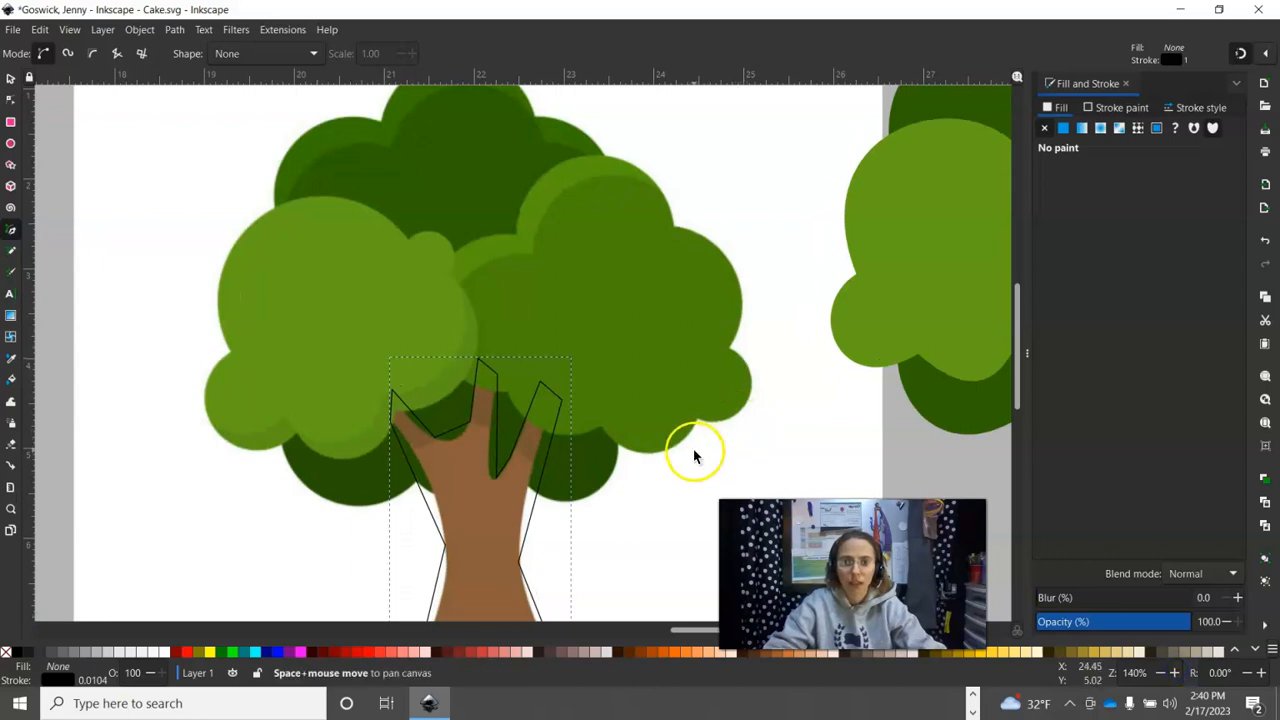
key("space")
left_click_drag(657, 500, 603, 288)
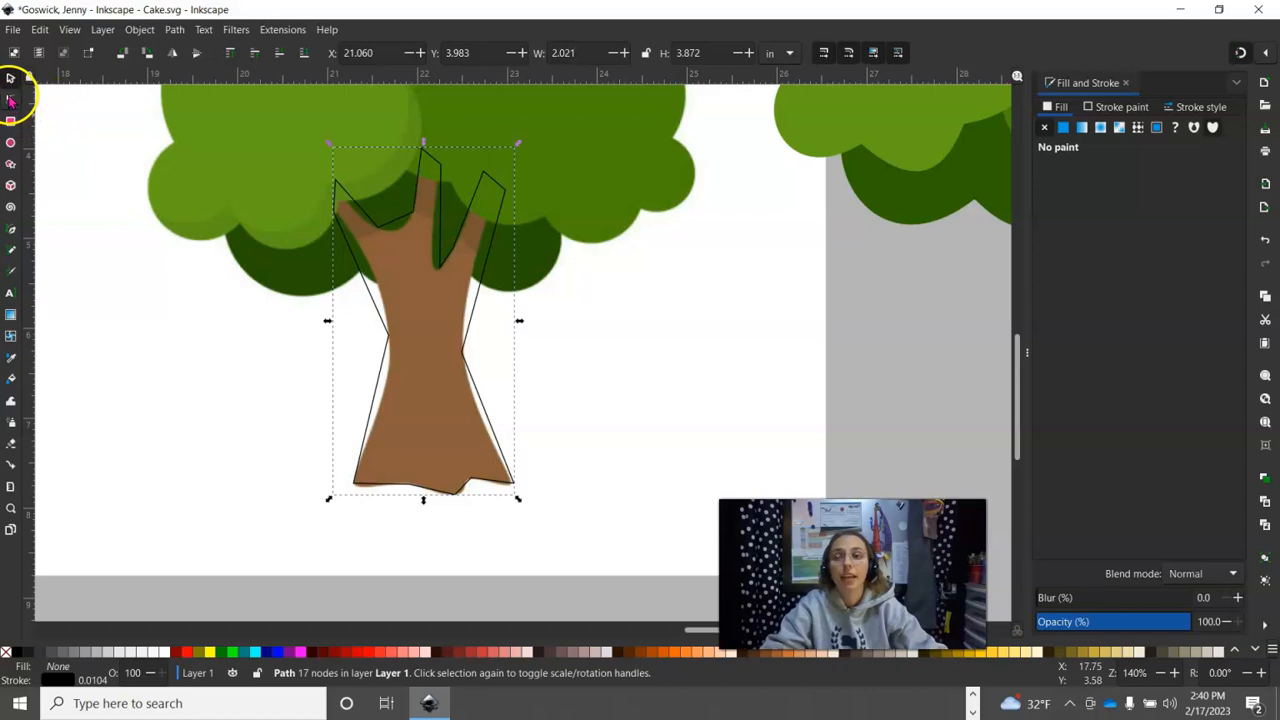
left_click(10, 99)
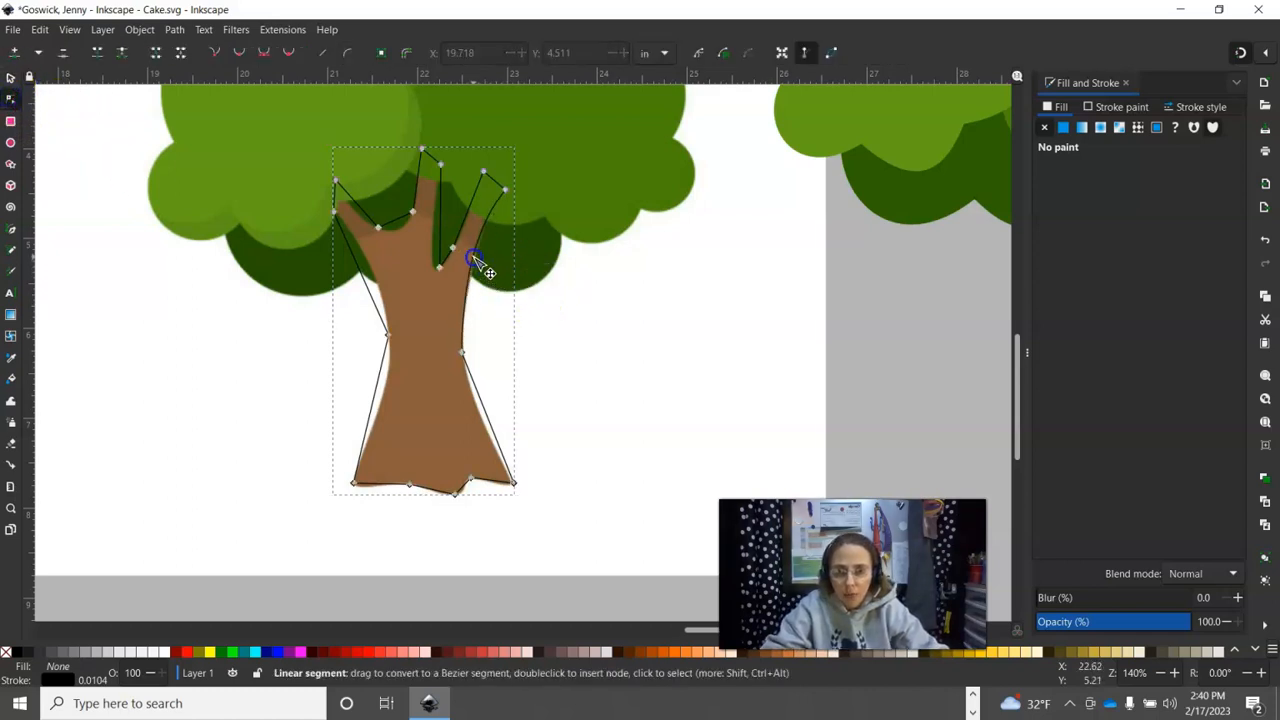
left_click(482, 418)
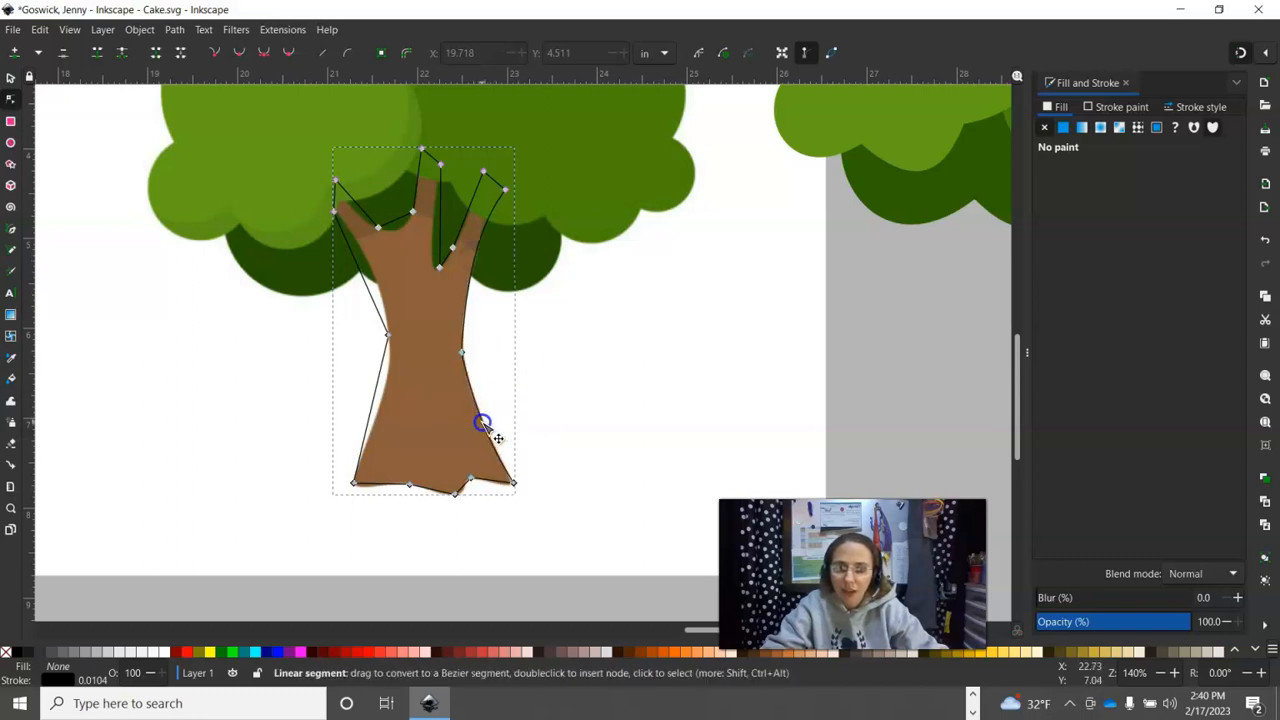
left_click(494, 482)
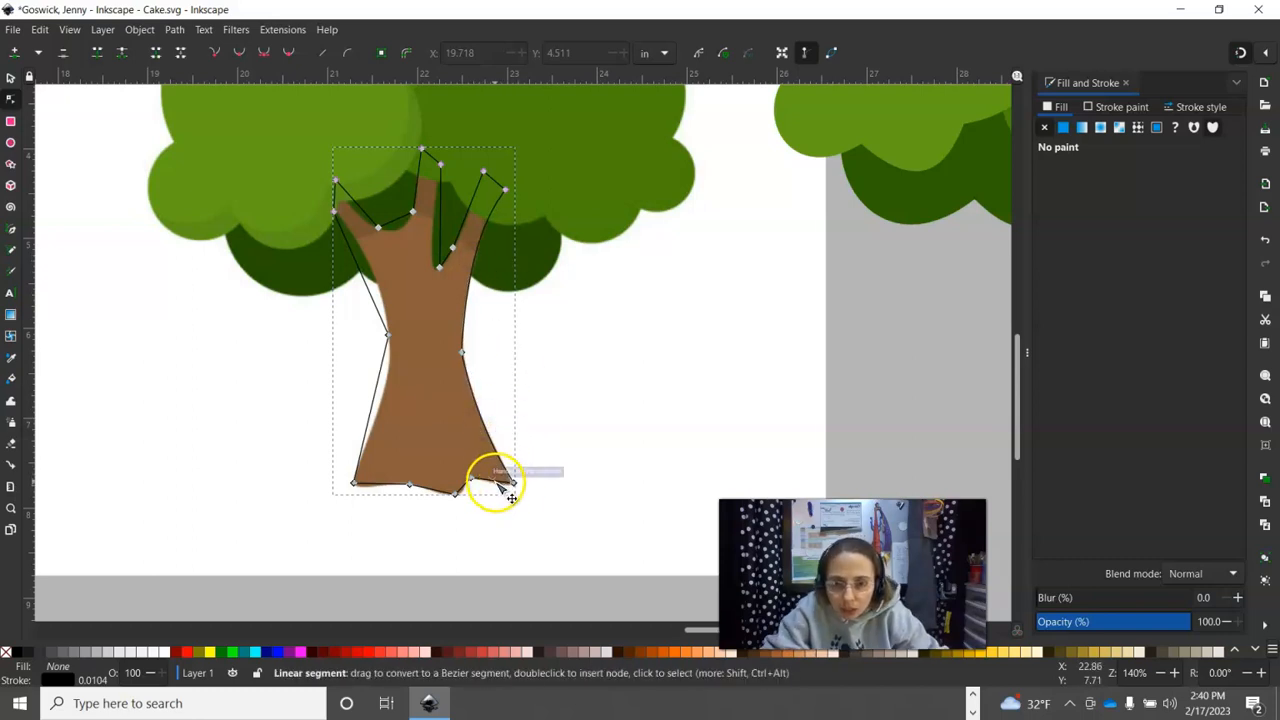
left_click(506, 482)
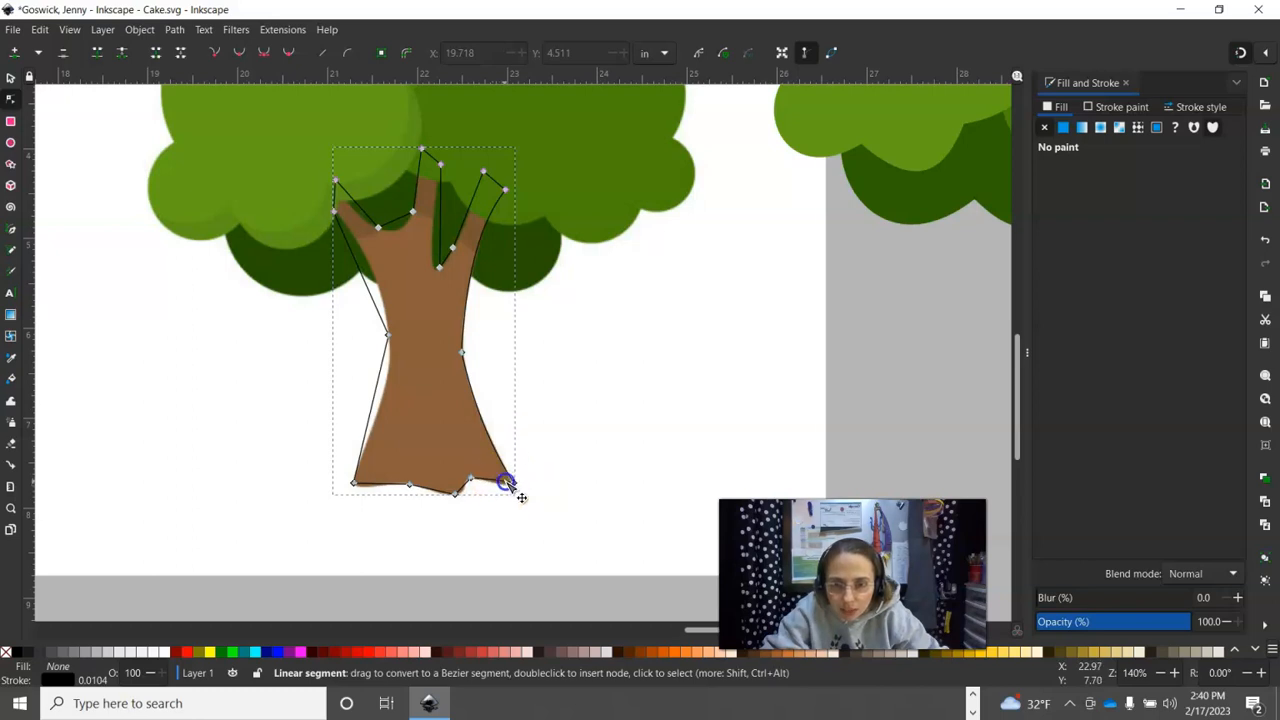
Adjust the base segments around the trunk's lowest point and delete the node midway along the left part of the base
left_click(463, 492)
double_click(455, 493)
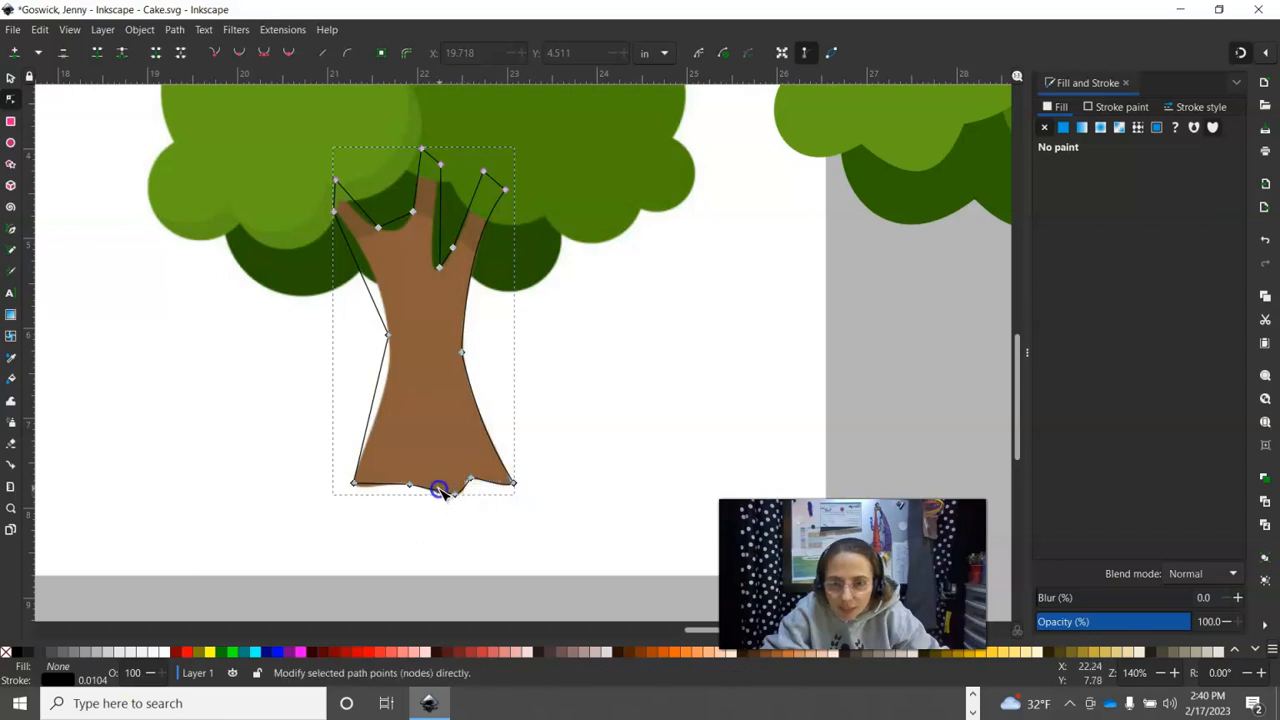
left_click(439, 485)
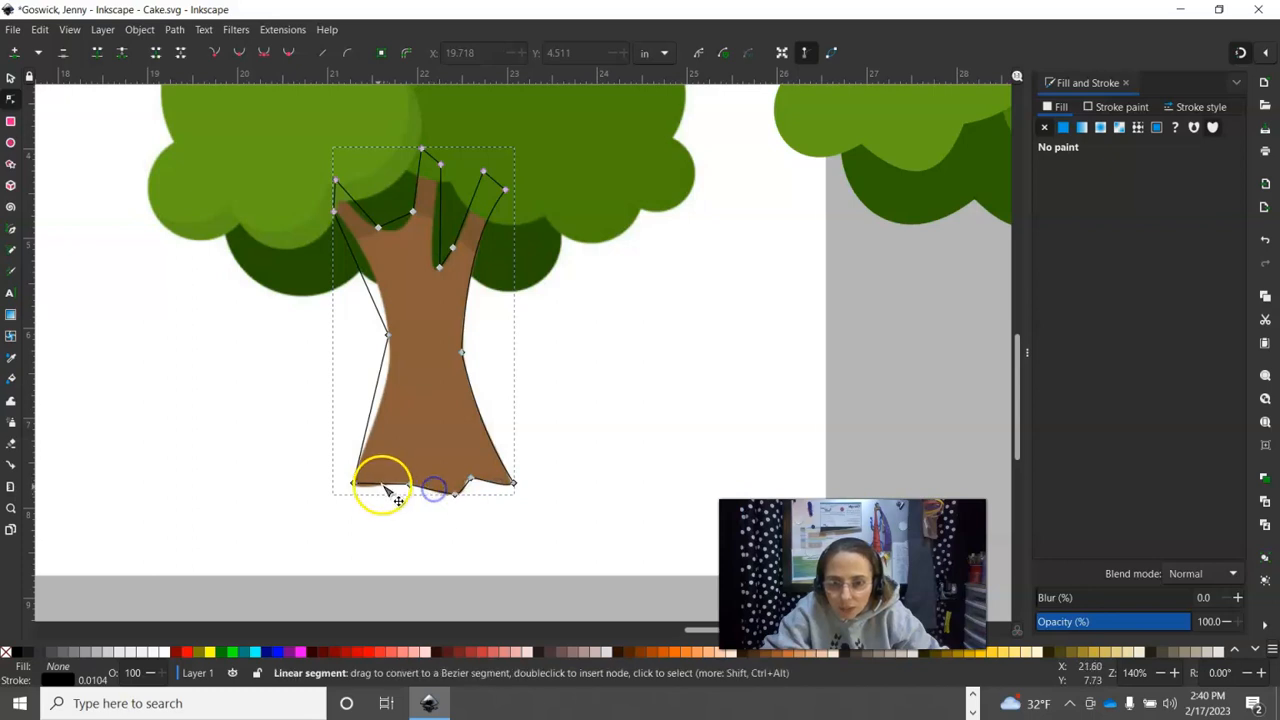
left_click(413, 487)
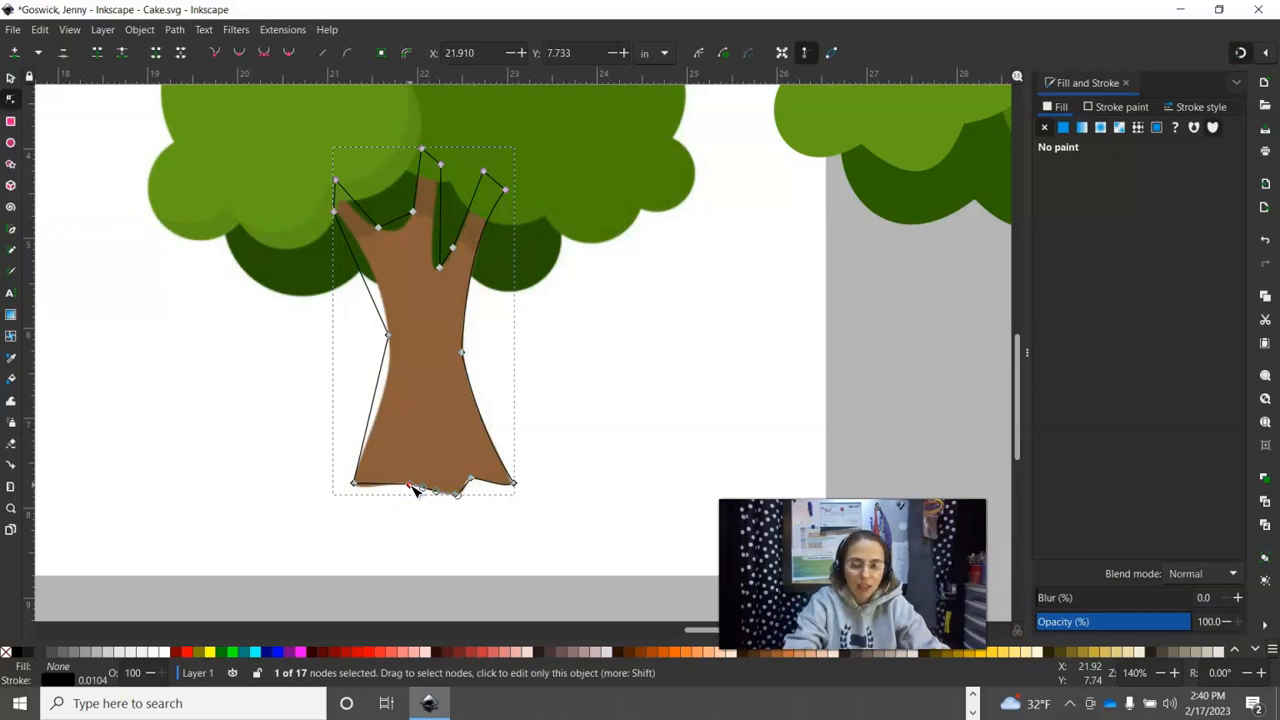
left_click(432, 514)
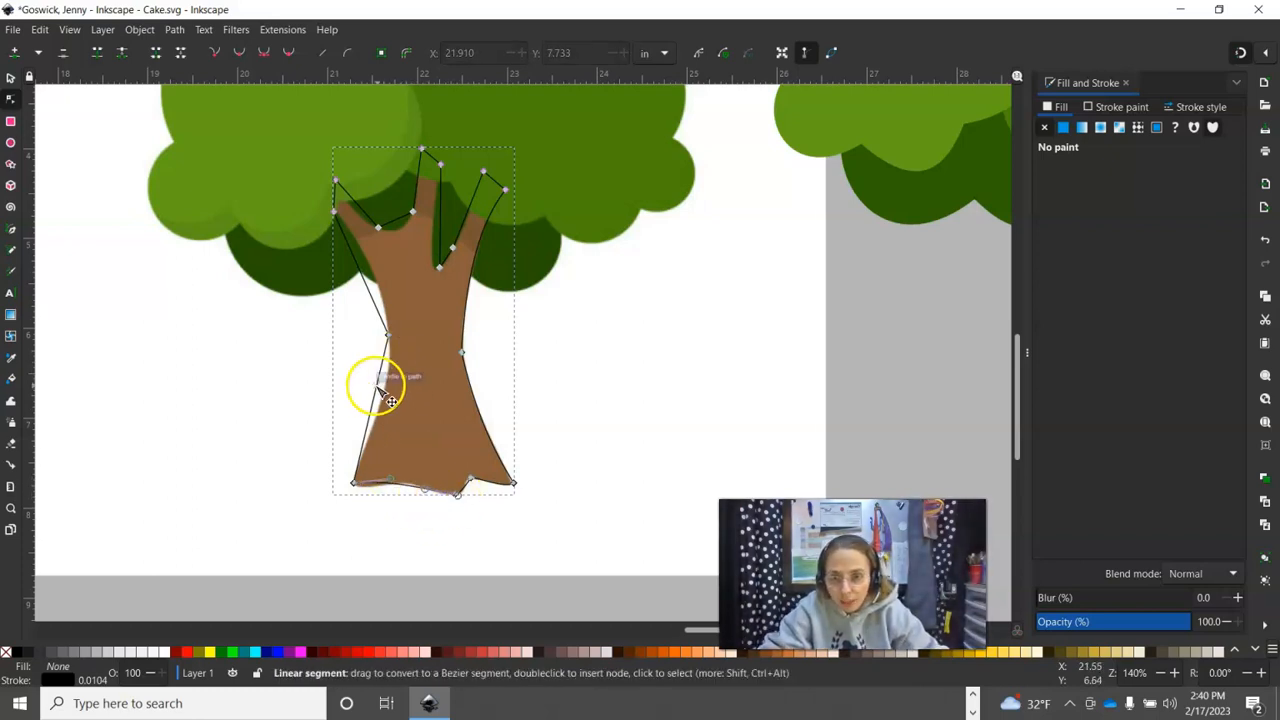
Curve the trunk path's left side above and below the waist to follow the trunk's edge
left_click_drag(375, 387, 376, 388)
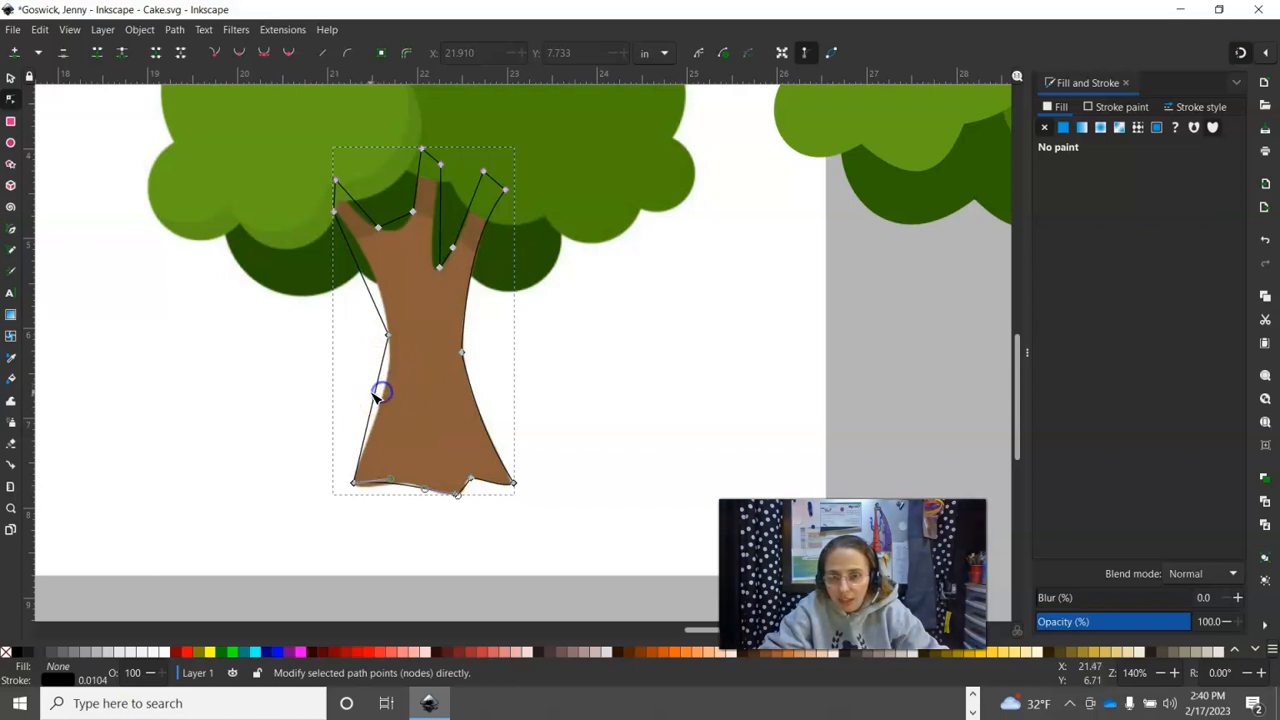
mouse_move(383, 400)
left_mouse_down()
mouse_move(388, 390)
mouse_move(377, 400)
mouse_move(393, 406)
mouse_move(383, 398)
left_mouse_up()
left_click_drag(372, 291, 378, 290)
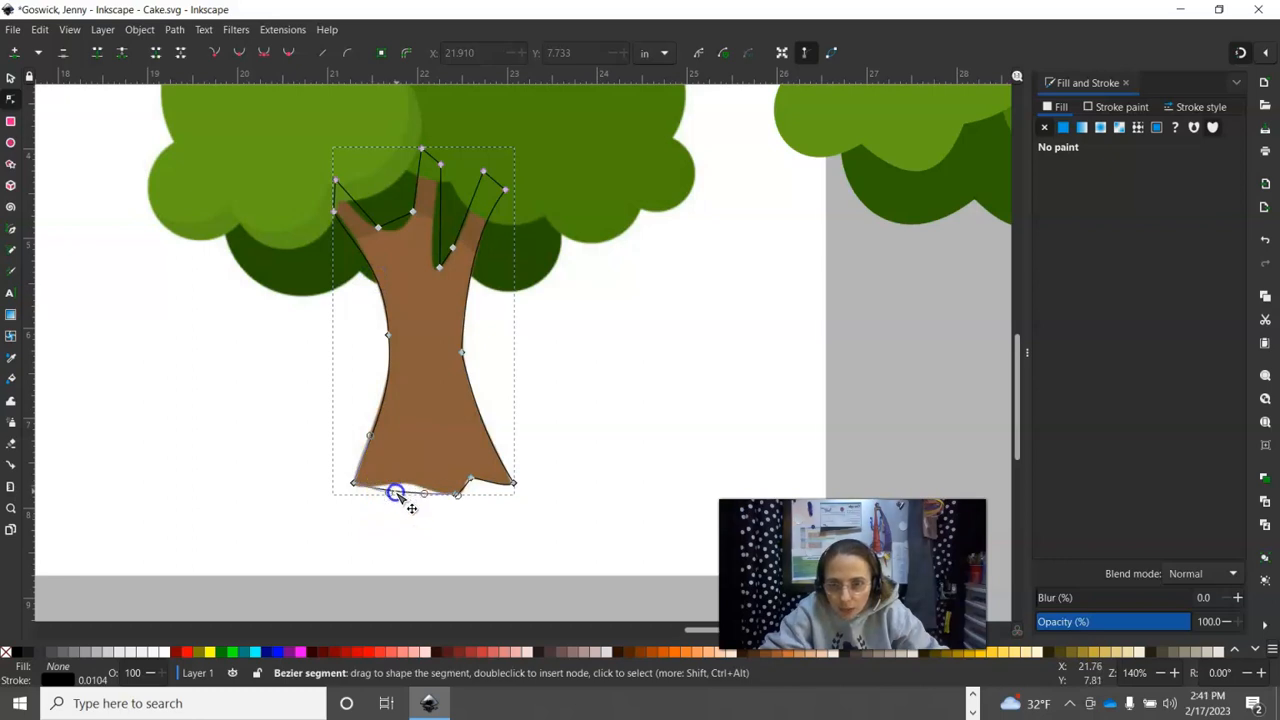
Reshape the long left segment of the trunk's base by bending it and adjusting its curve handles
left_click_drag(410, 487, 414, 486)
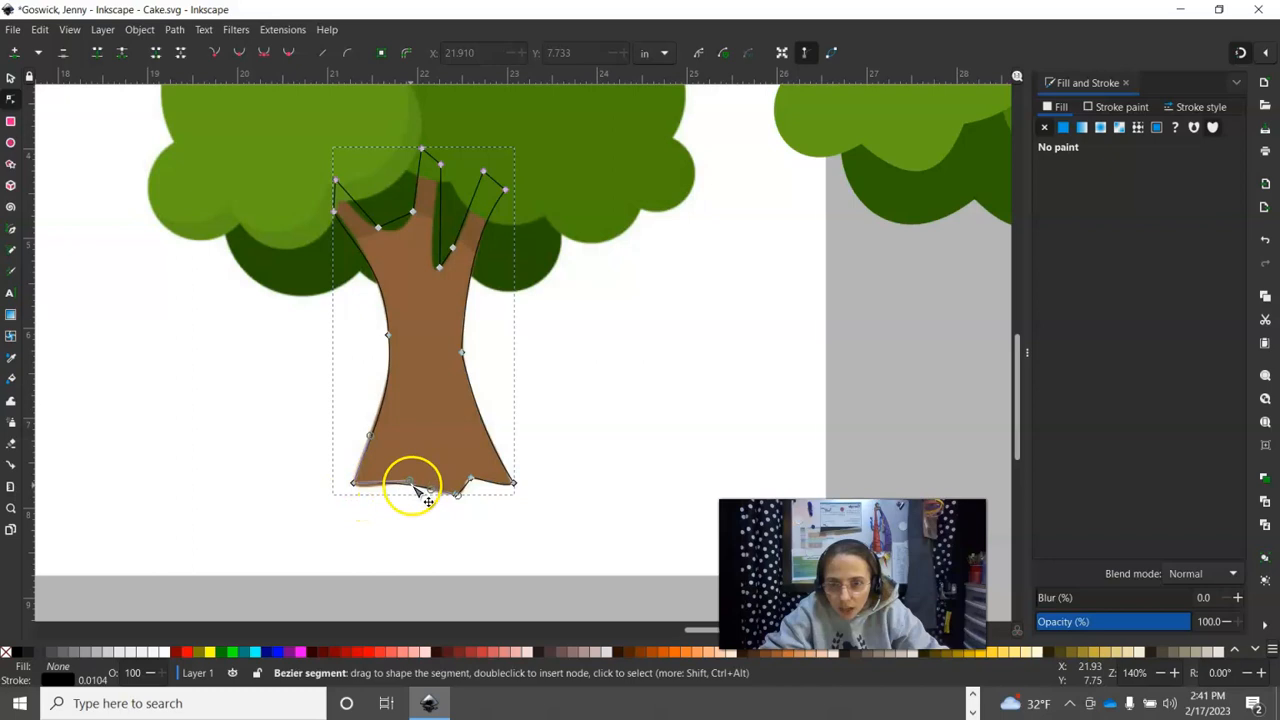
left_click_drag(408, 483, 349, 505)
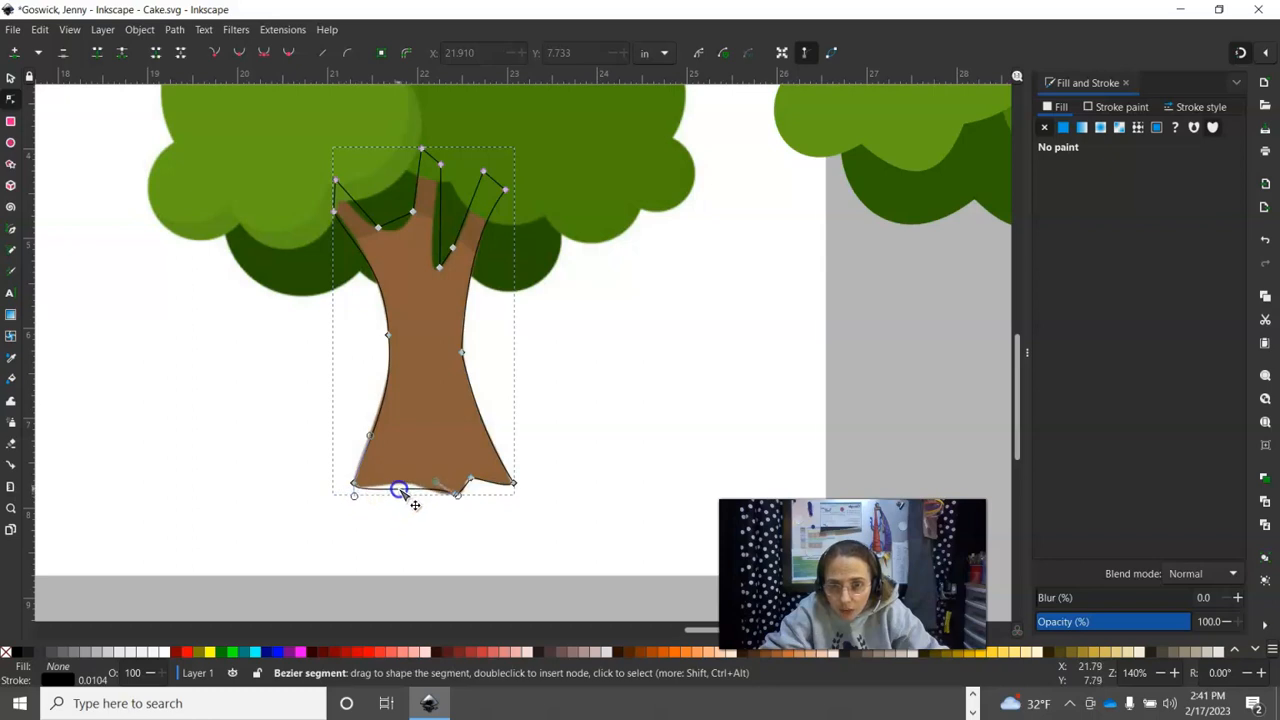
mouse_move(434, 480)
left_mouse_down()
mouse_move(425, 500)
mouse_move(418, 480)
mouse_move(411, 491)
mouse_move(440, 497)
left_mouse_up()
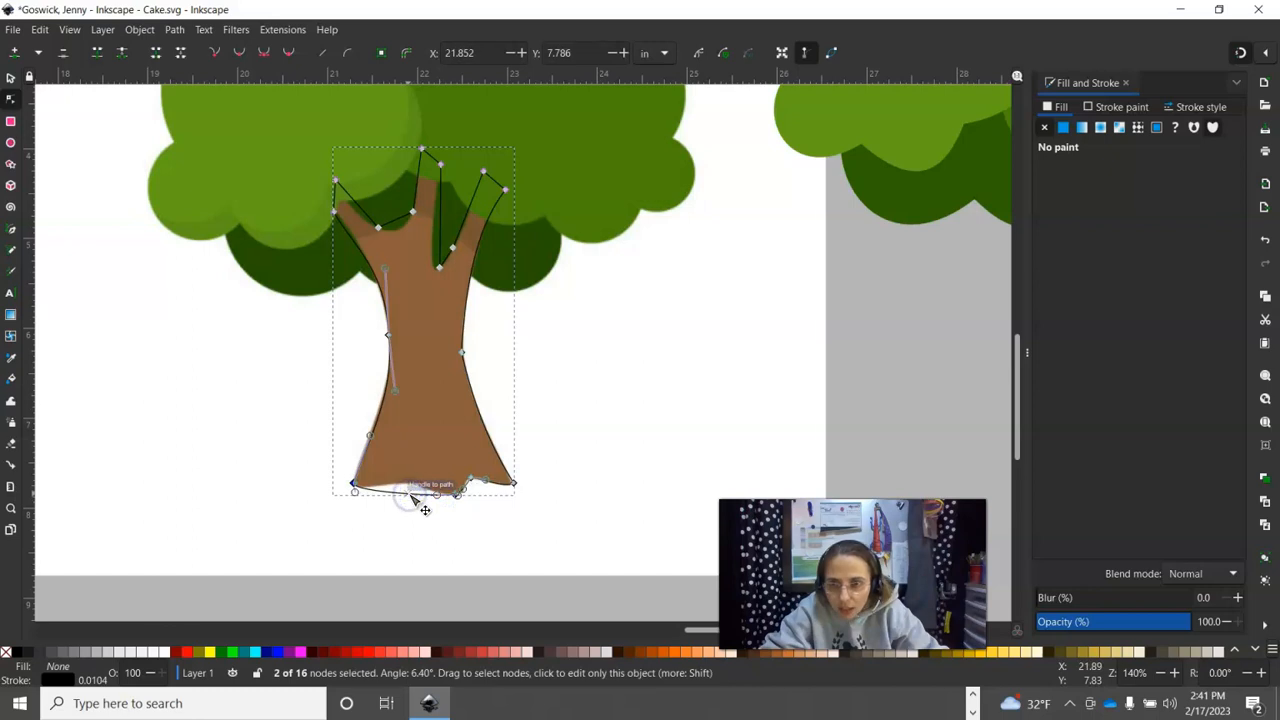
left_click(408, 495)
left_click_drag(406, 495, 402, 495)
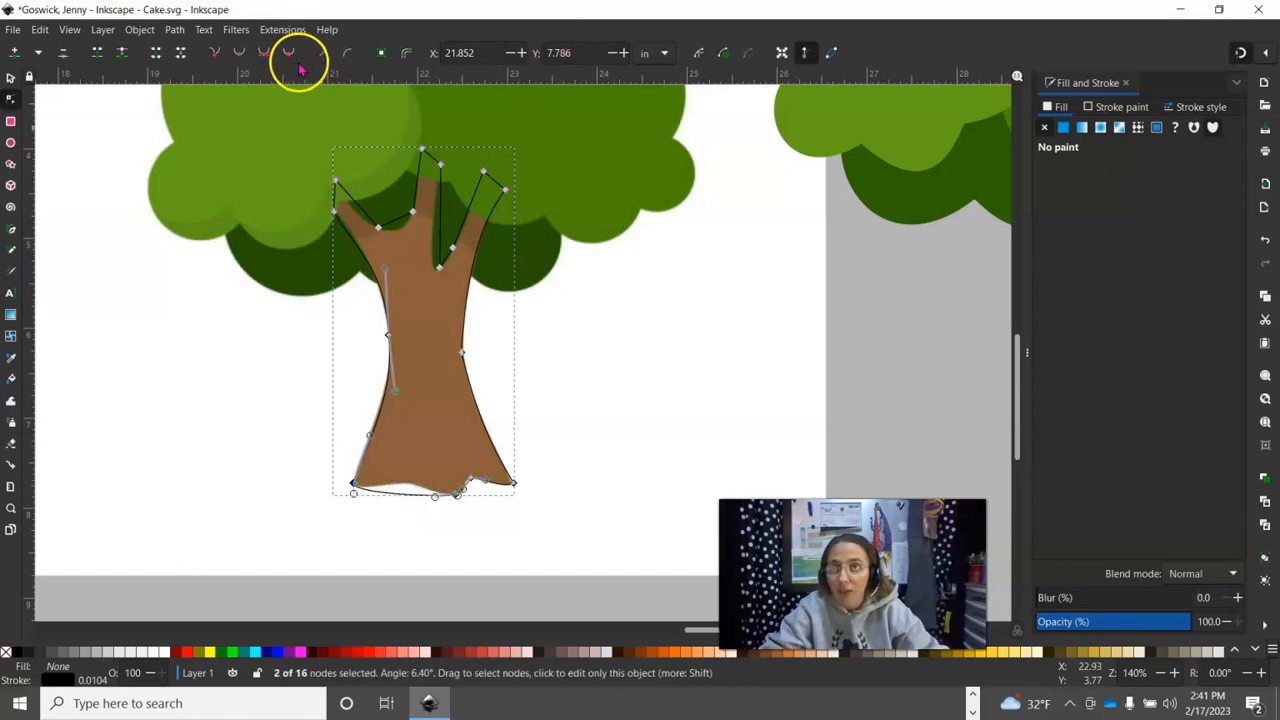
Insert extra nodes along the left segment of the trunk's base and reshape the new segments to follow the wavy edge
left_click(15, 57)
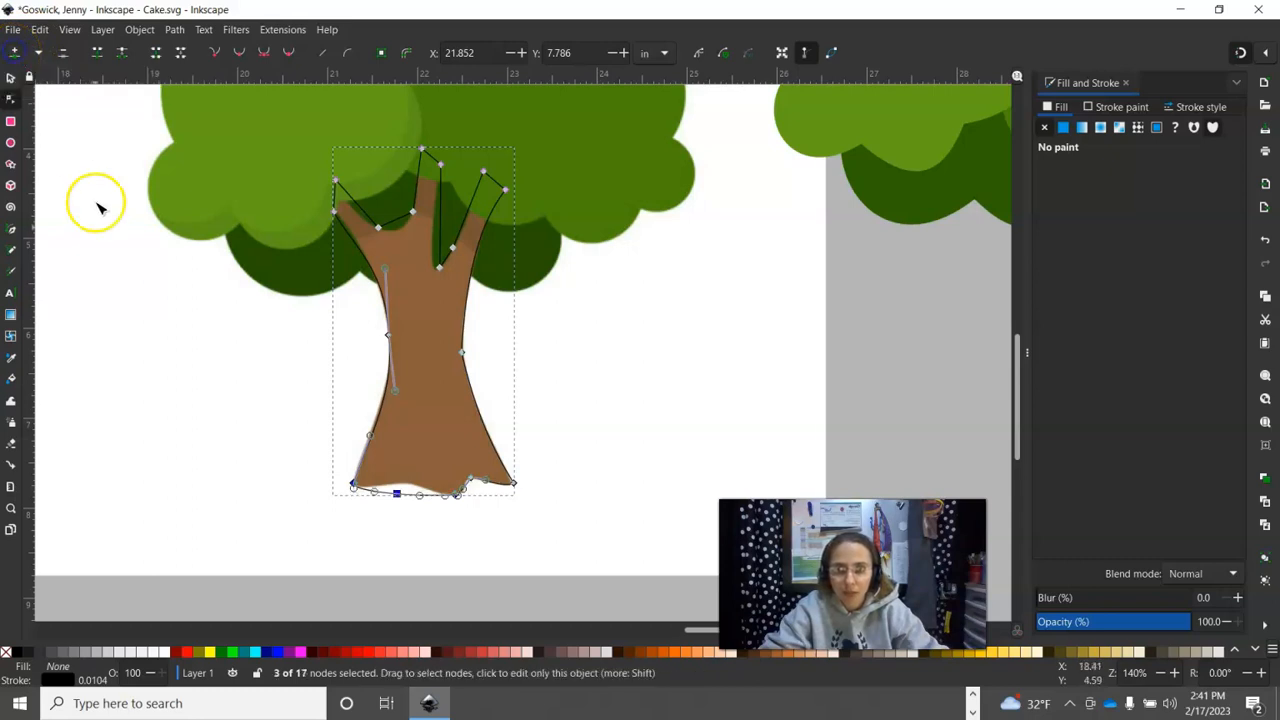
left_click_drag(401, 497, 400, 494)
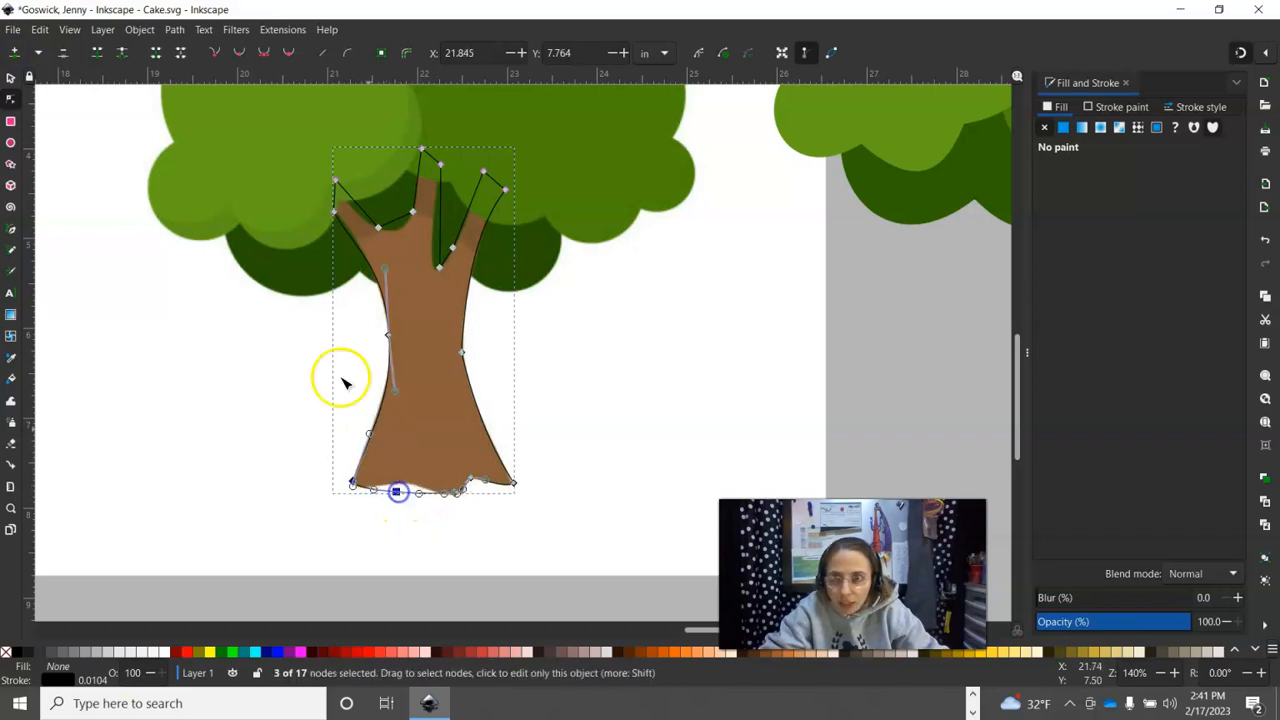
left_click(15, 52)
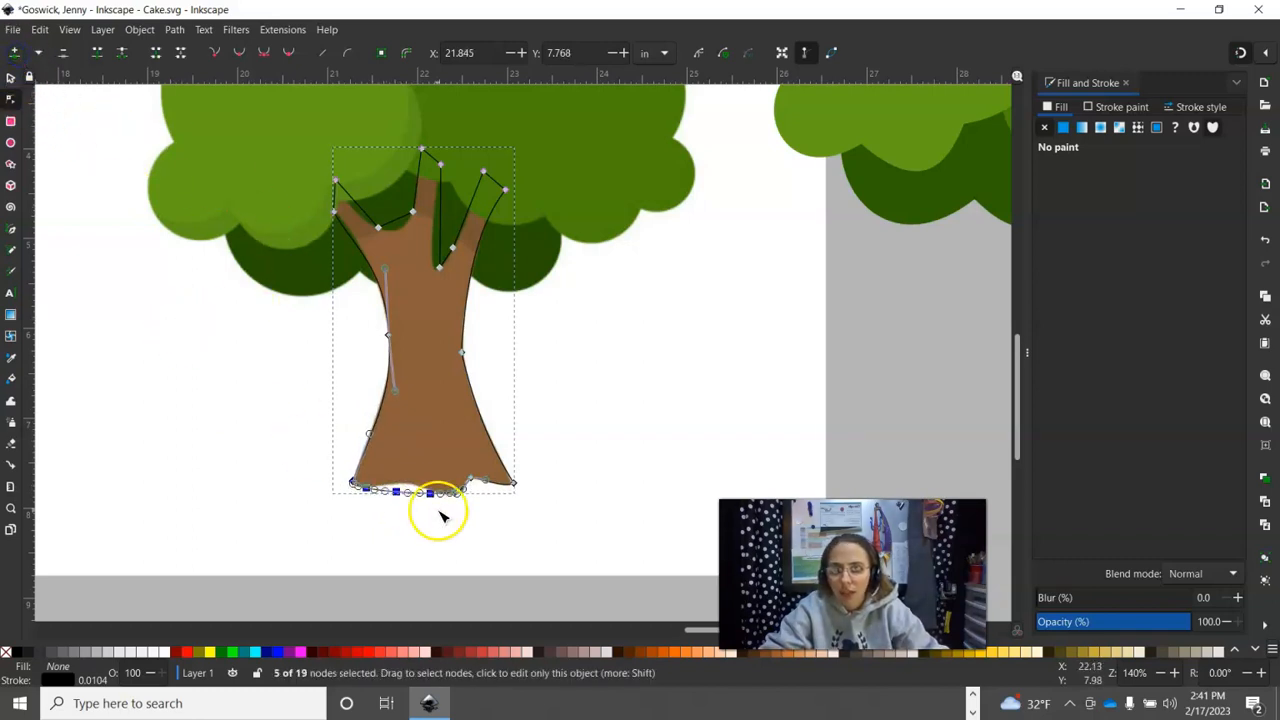
left_click_drag(400, 494, 400, 492)
left_click(432, 537)
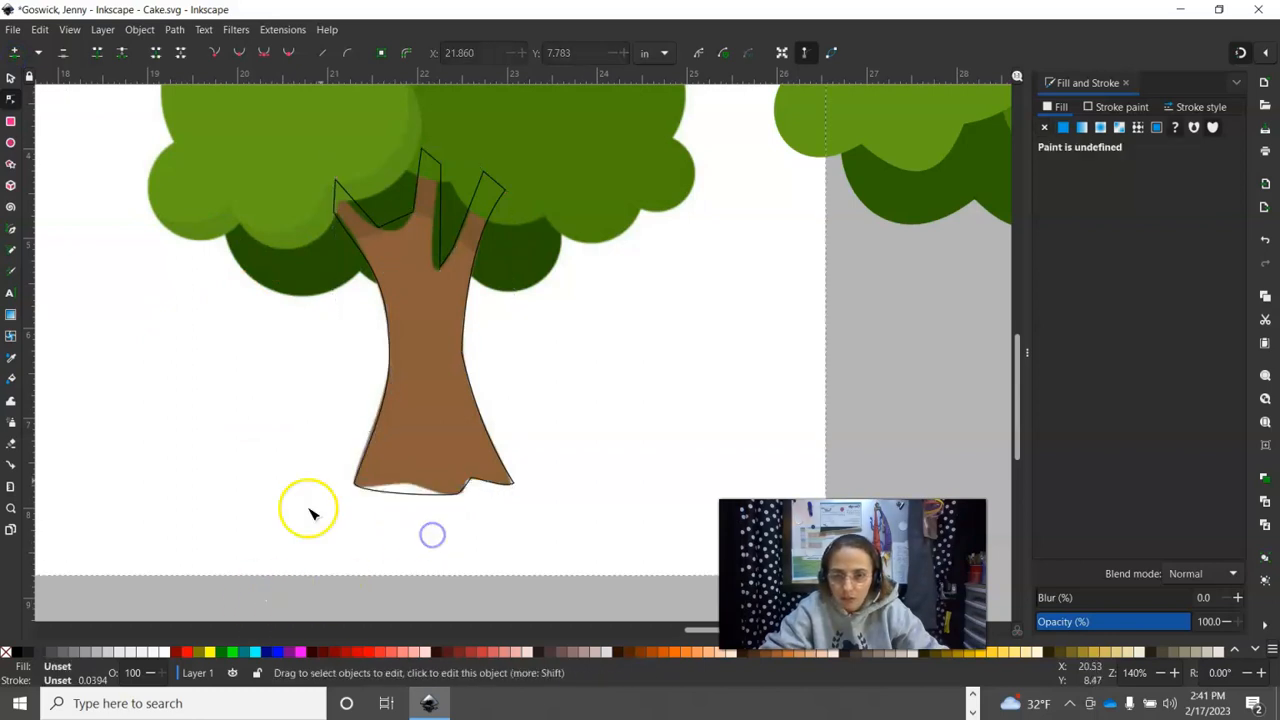
left_click(391, 494)
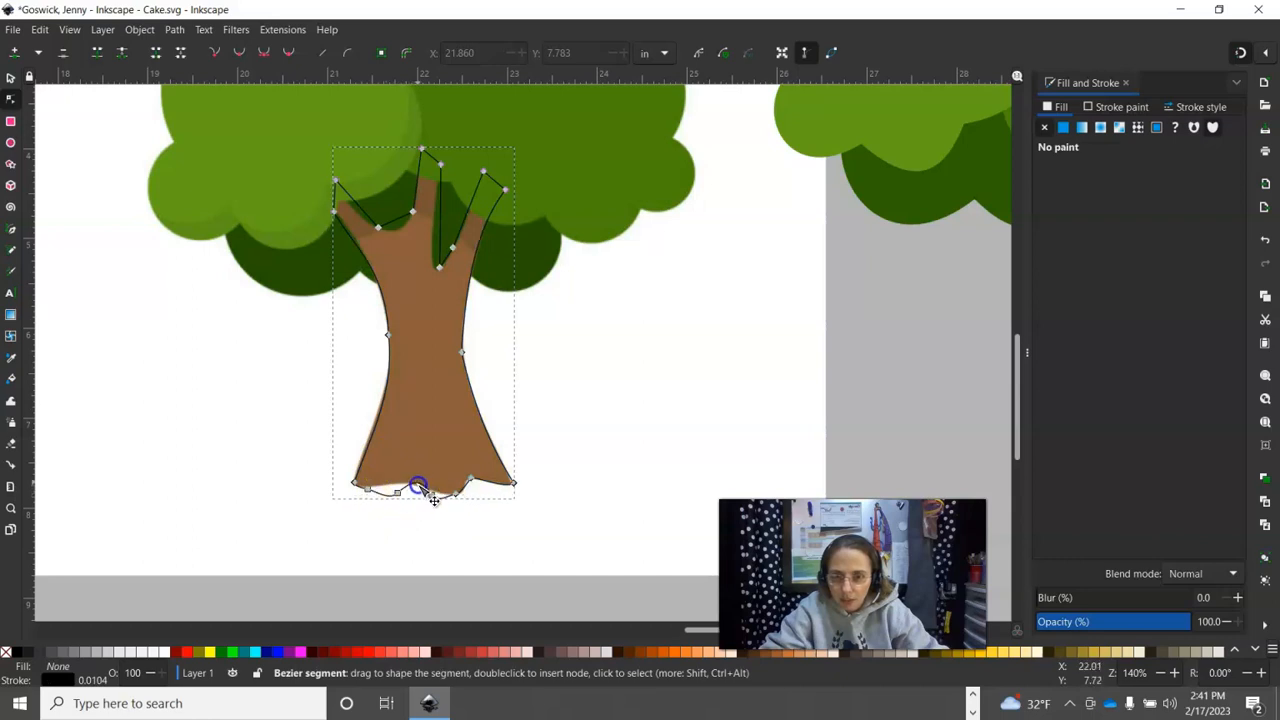
left_click_drag(406, 495, 441, 500)
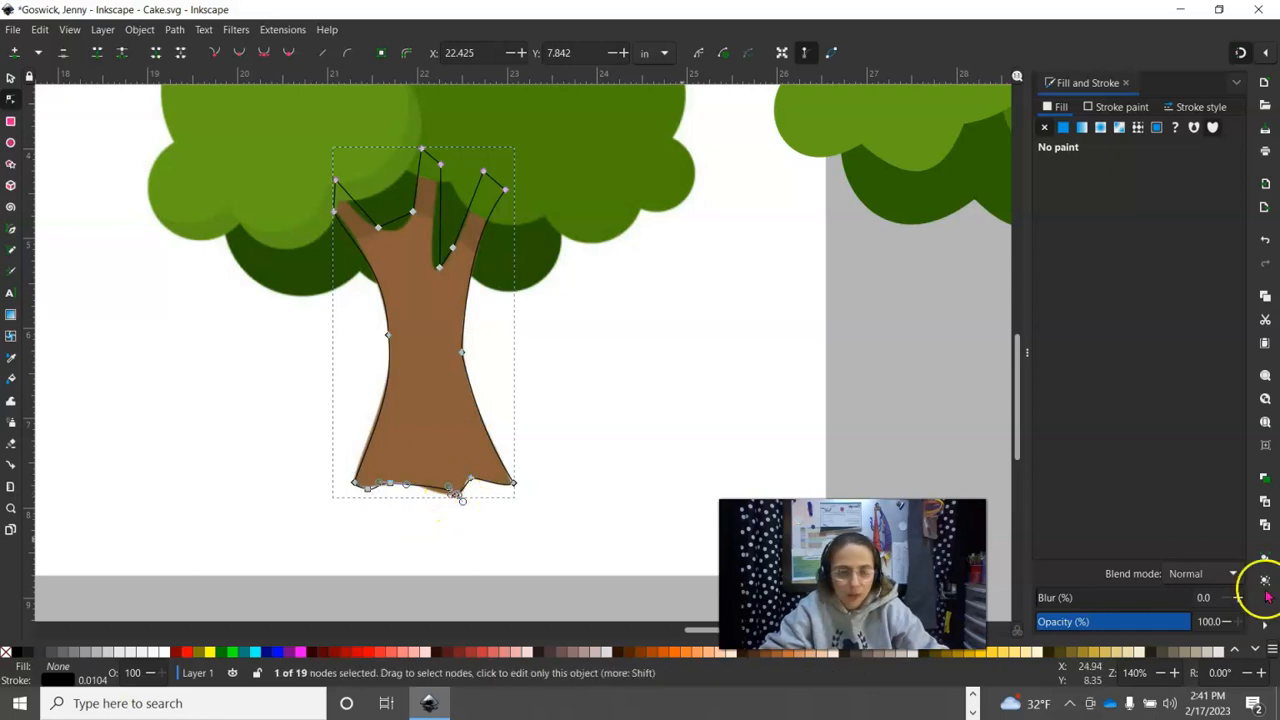
Reposition the two base nodes on either side of the trunk's lowest point to match the wavy edge
left_click(1174, 676)
left_click(1174, 676)
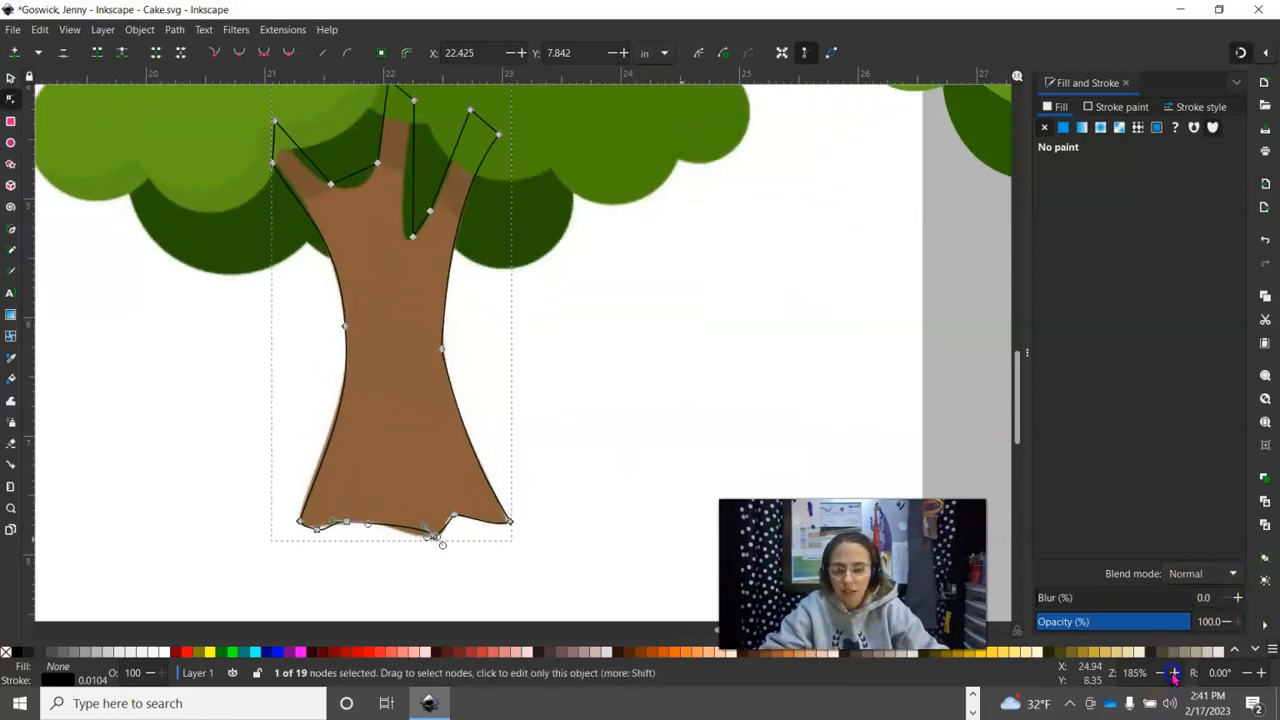
left_click(1174, 676)
left_click(1174, 676)
left_click_drag(583, 480, 597, 317)
left_click_drag(413, 452, 359, 435)
mouse_move(443, 452)
left_mouse_down()
mouse_move(420, 447)
mouse_move(430, 435)
left_mouse_up()
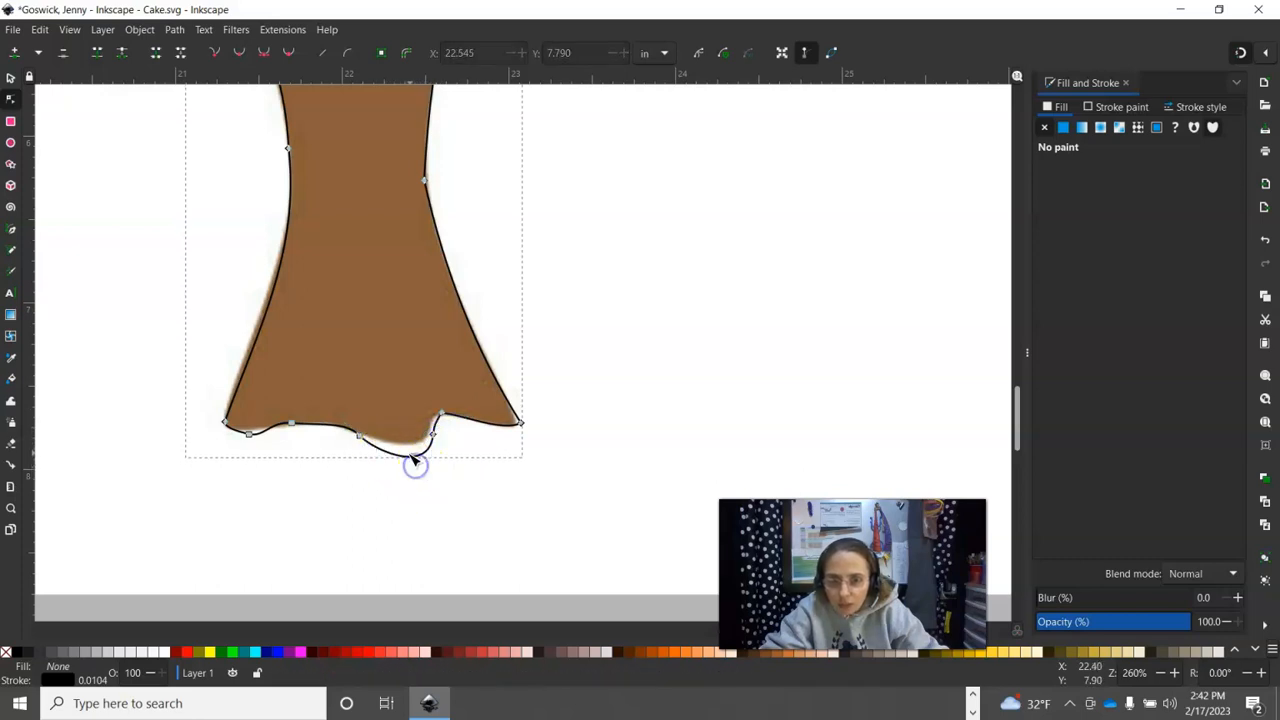
key("Escape")
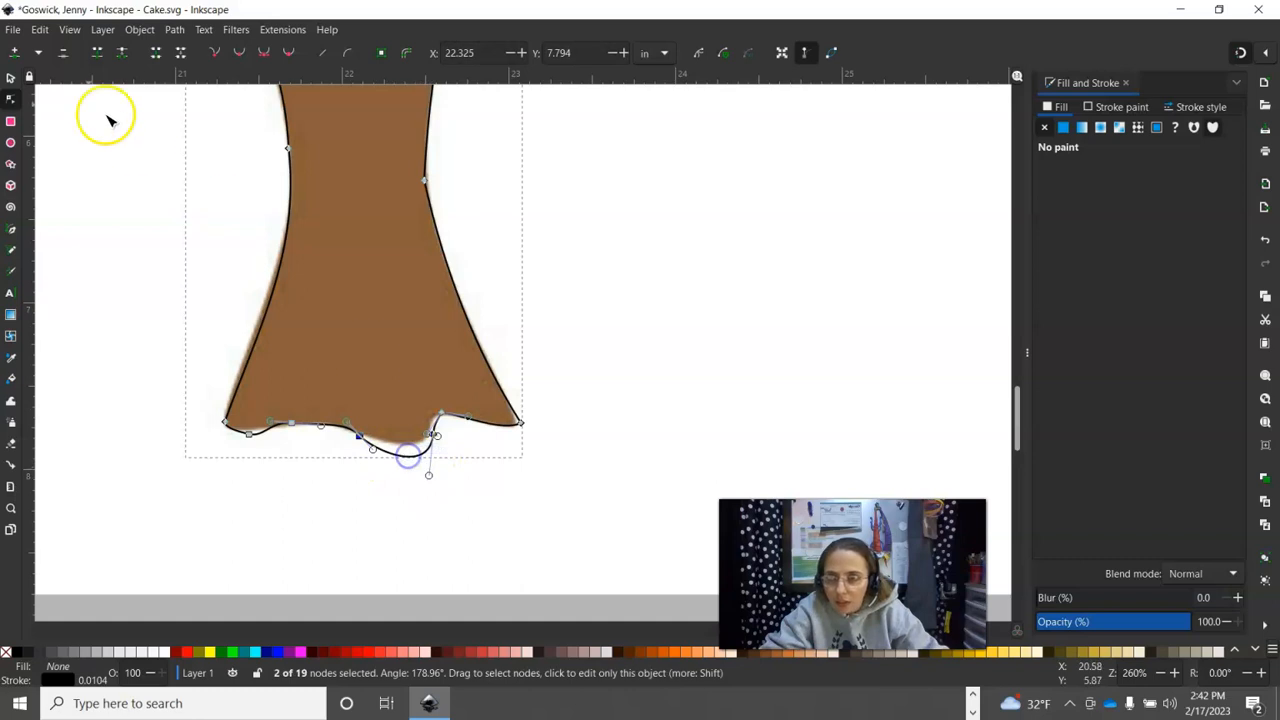
Bend the base segment at the trunk's lowest point onto the edge and fine-tune the nodes at its right end and near the left corner
left_click(11, 77)
left_click(13, 99)
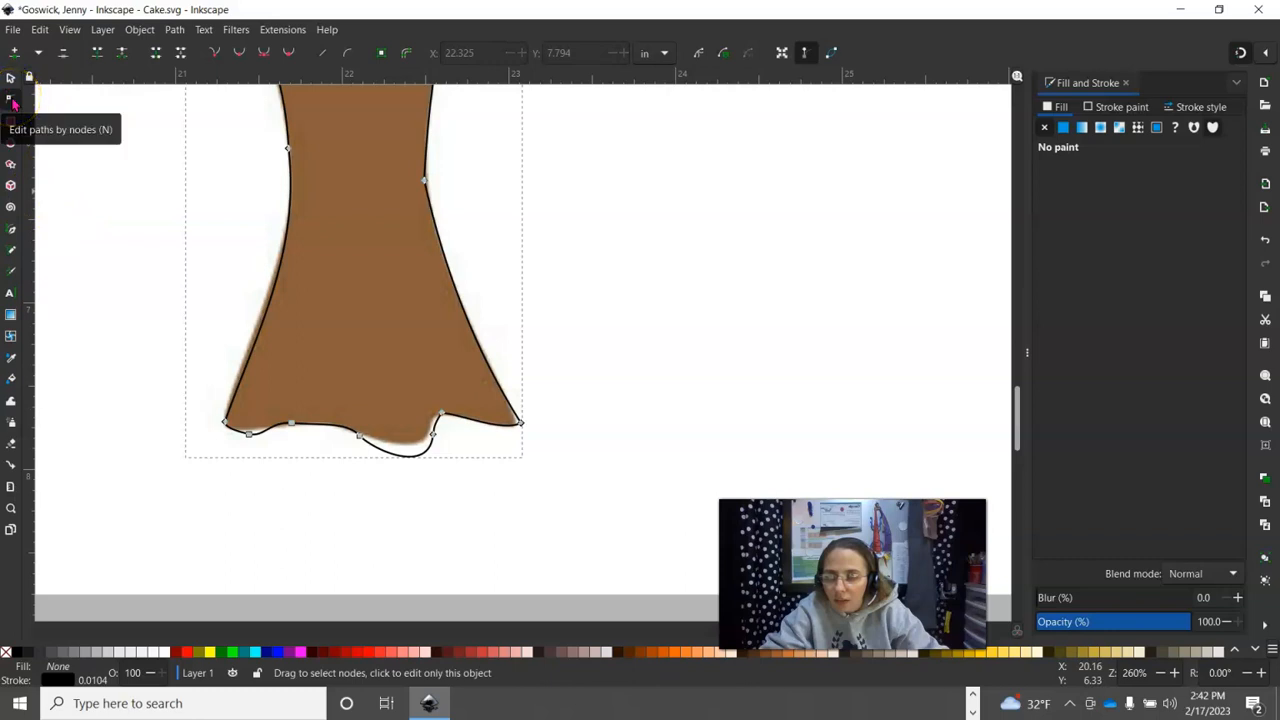
left_click(410, 455)
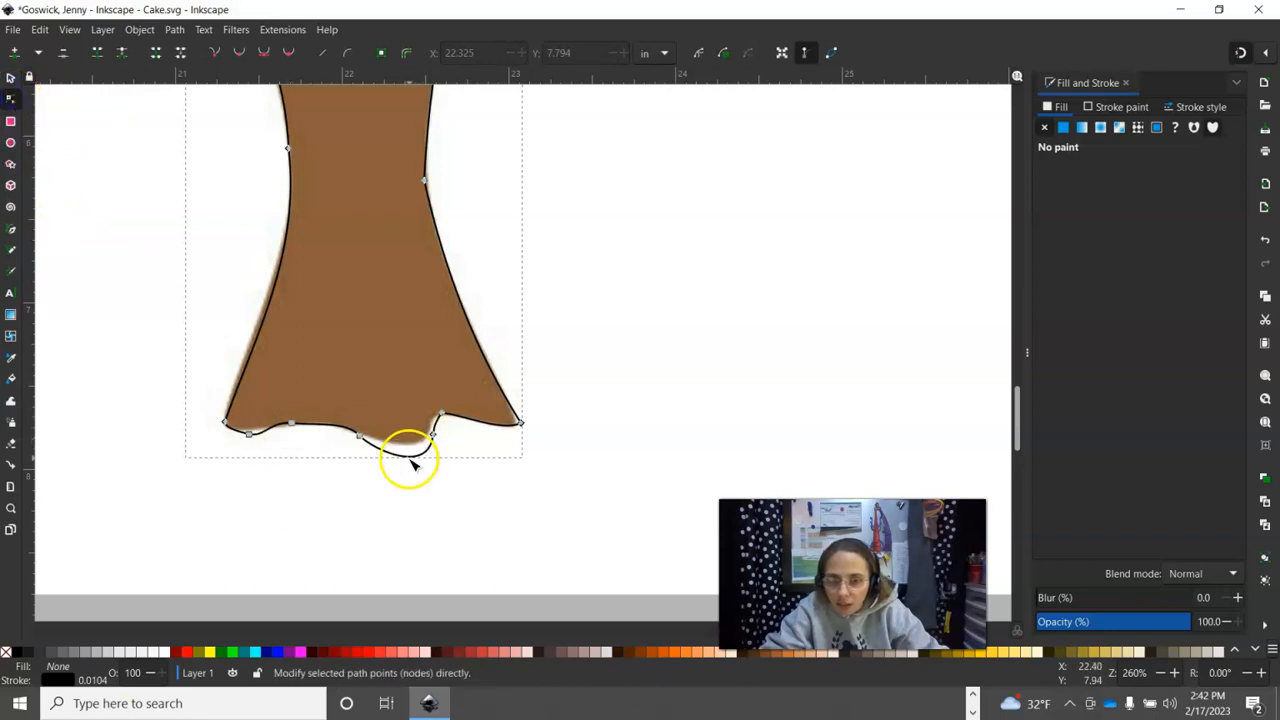
left_click_drag(410, 457, 431, 426)
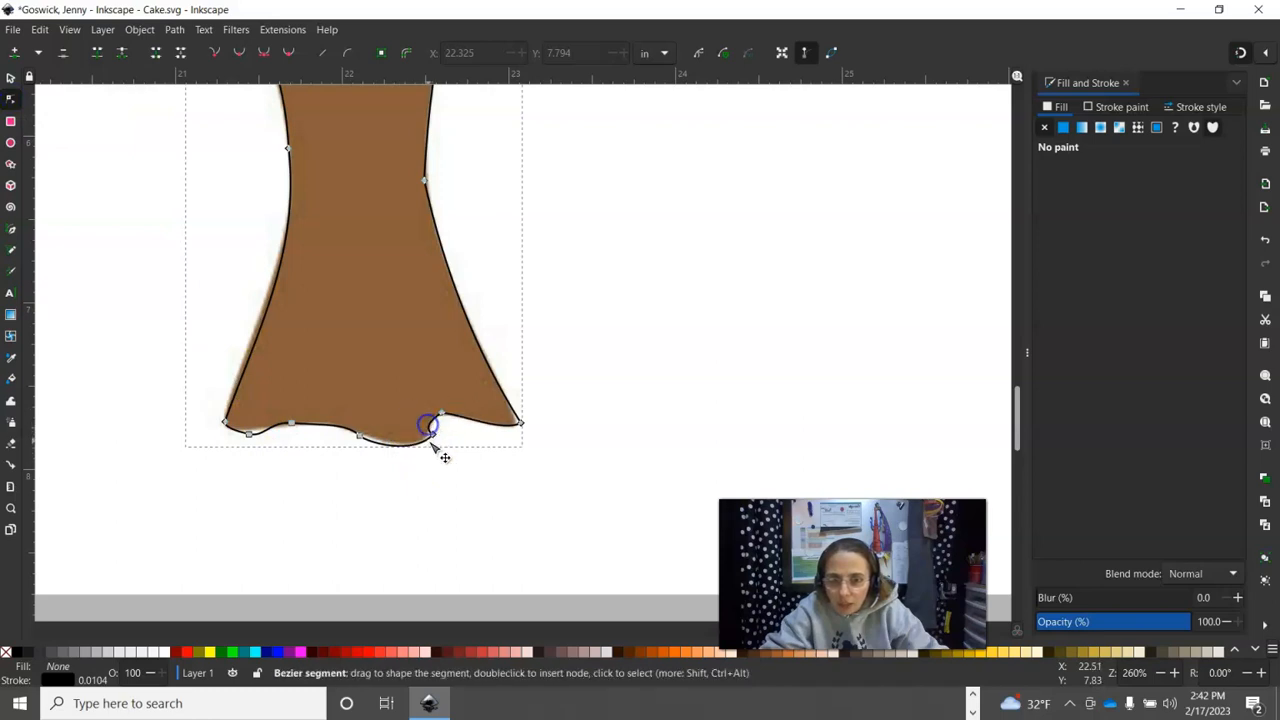
left_click_drag(434, 431, 430, 433)
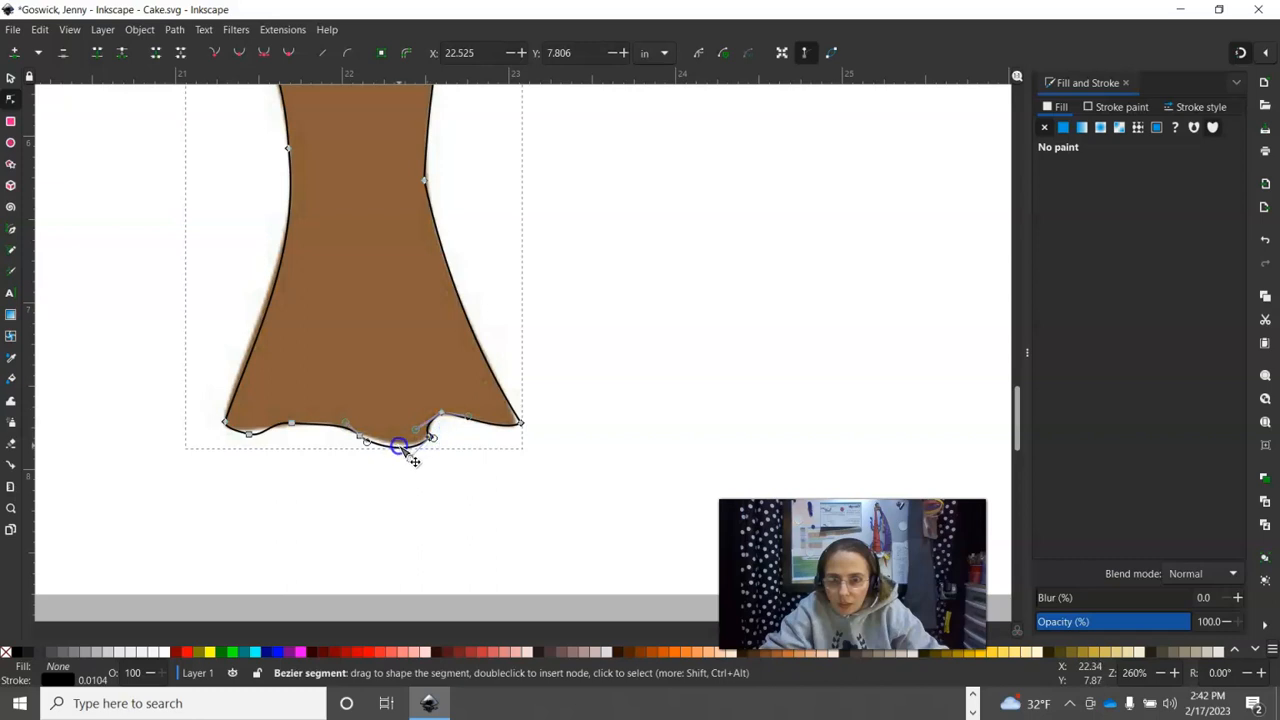
left_click(407, 444)
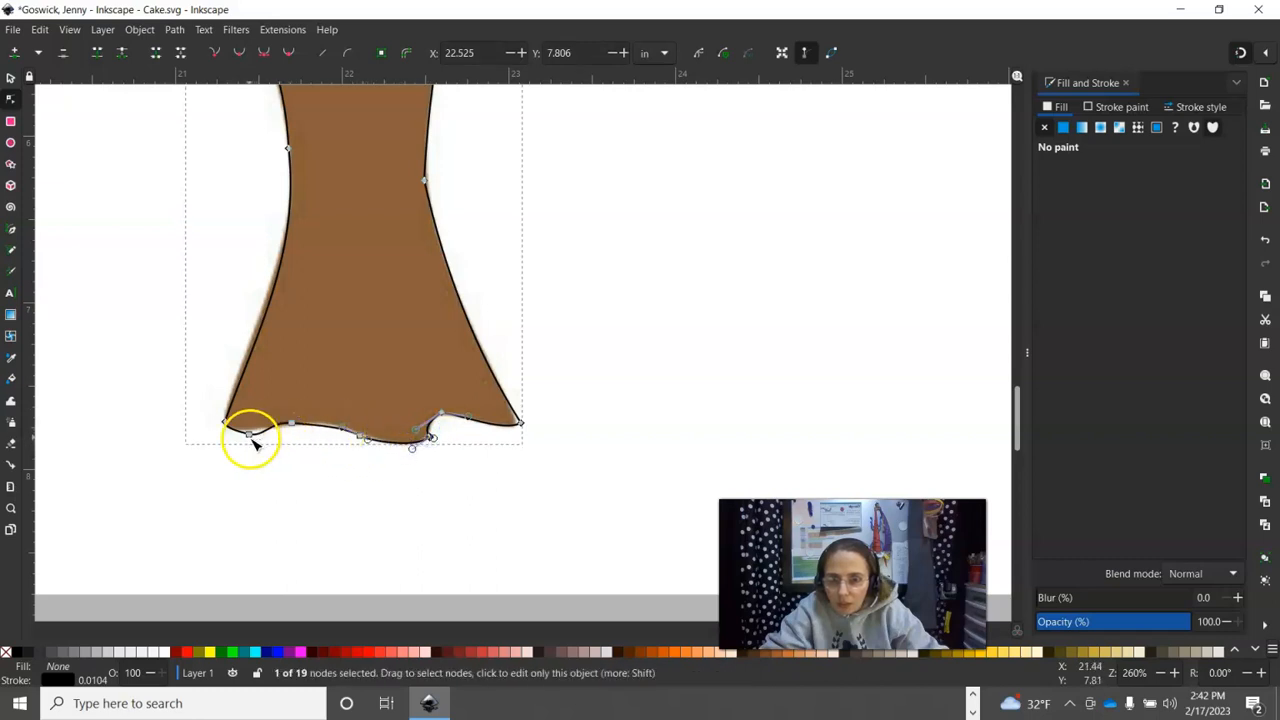
left_click_drag(249, 434, 258, 429)
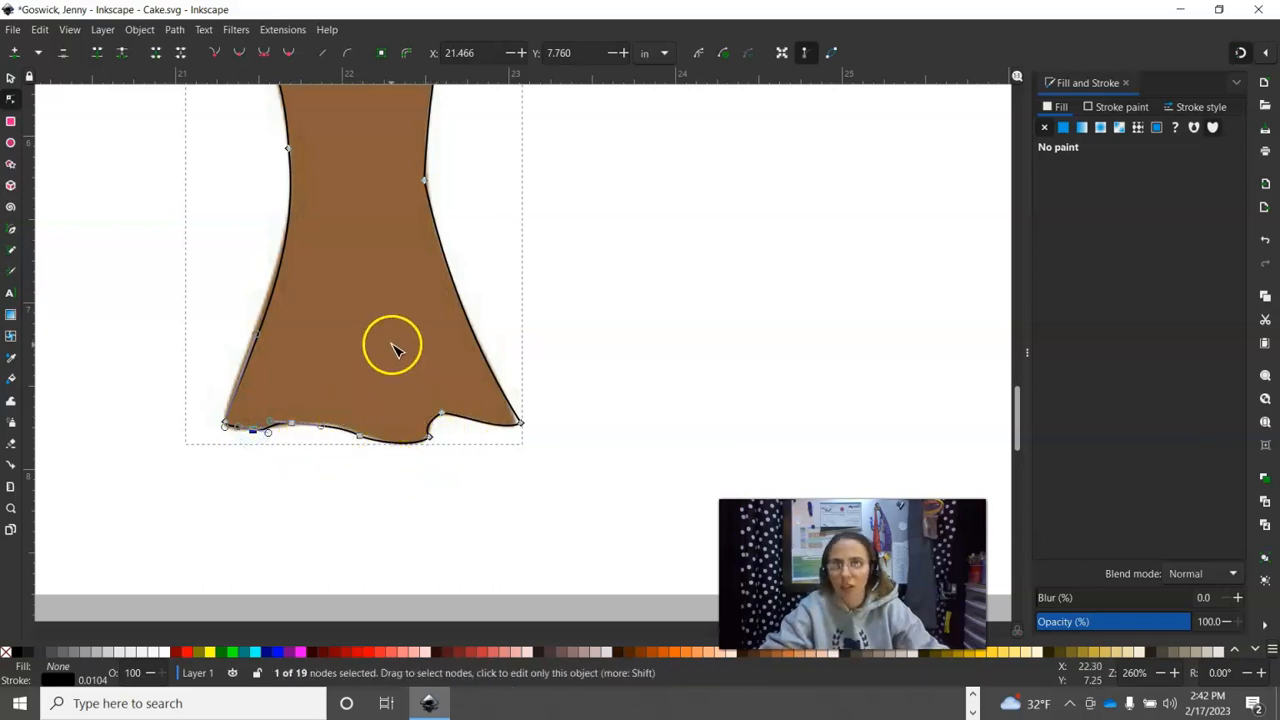
Curve the hollow between the left and middle branches, and adjust the left branch's tip and sides to follow the original
scroll(385, 346, "up", 8)
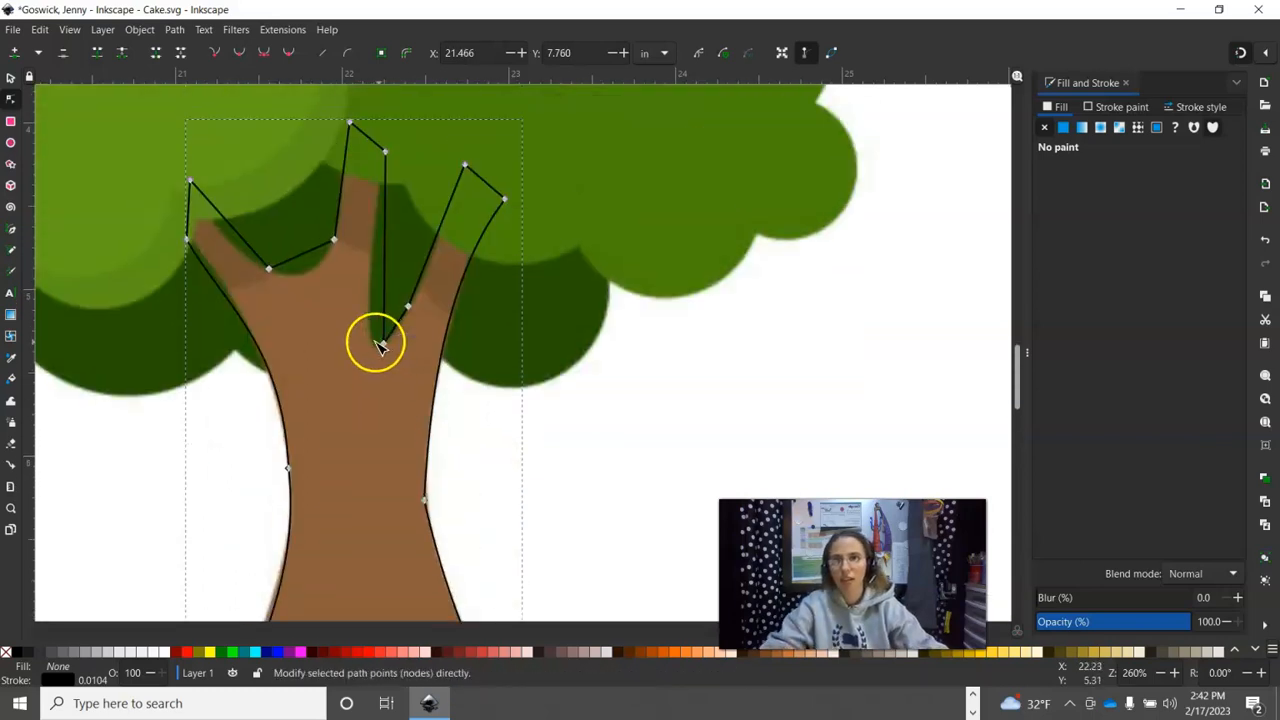
double_click(301, 257)
left_click(234, 231)
left_click(199, 183)
left_click_drag(199, 183, 183, 203)
left_click(236, 244)
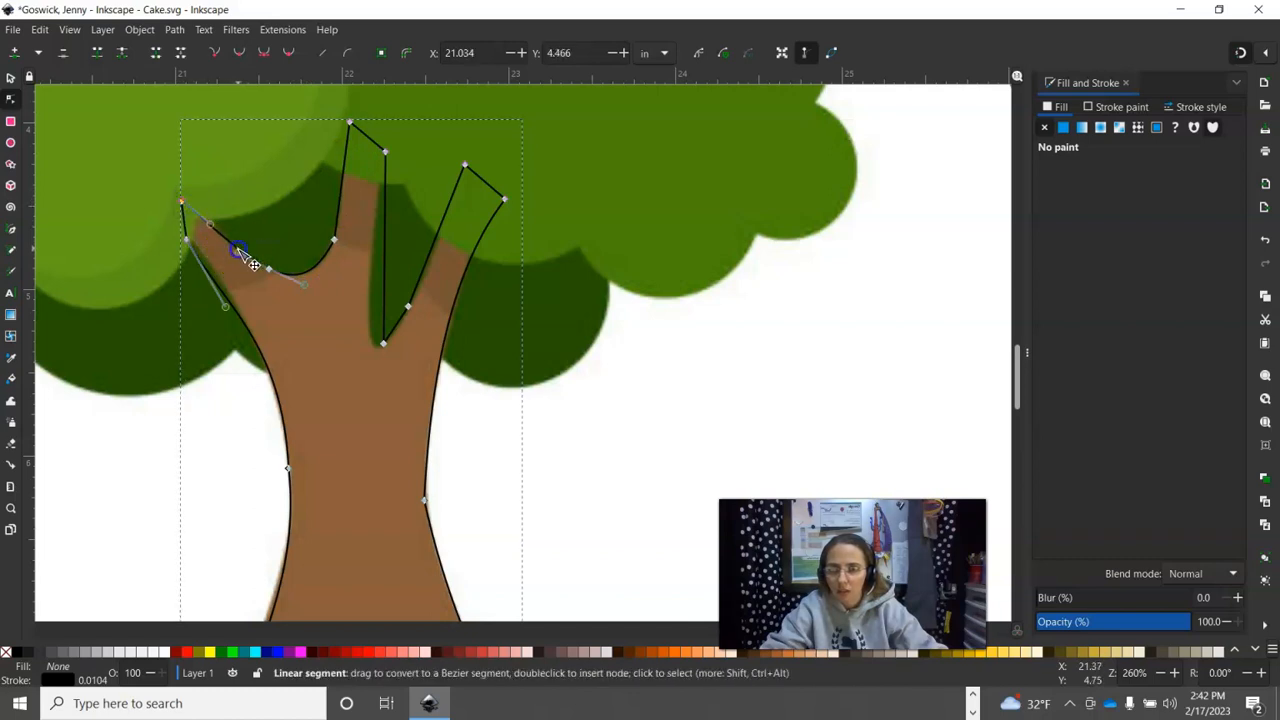
mouse_move(231, 297)
left_mouse_down()
mouse_move(240, 314)
mouse_move(224, 290)
left_mouse_up()
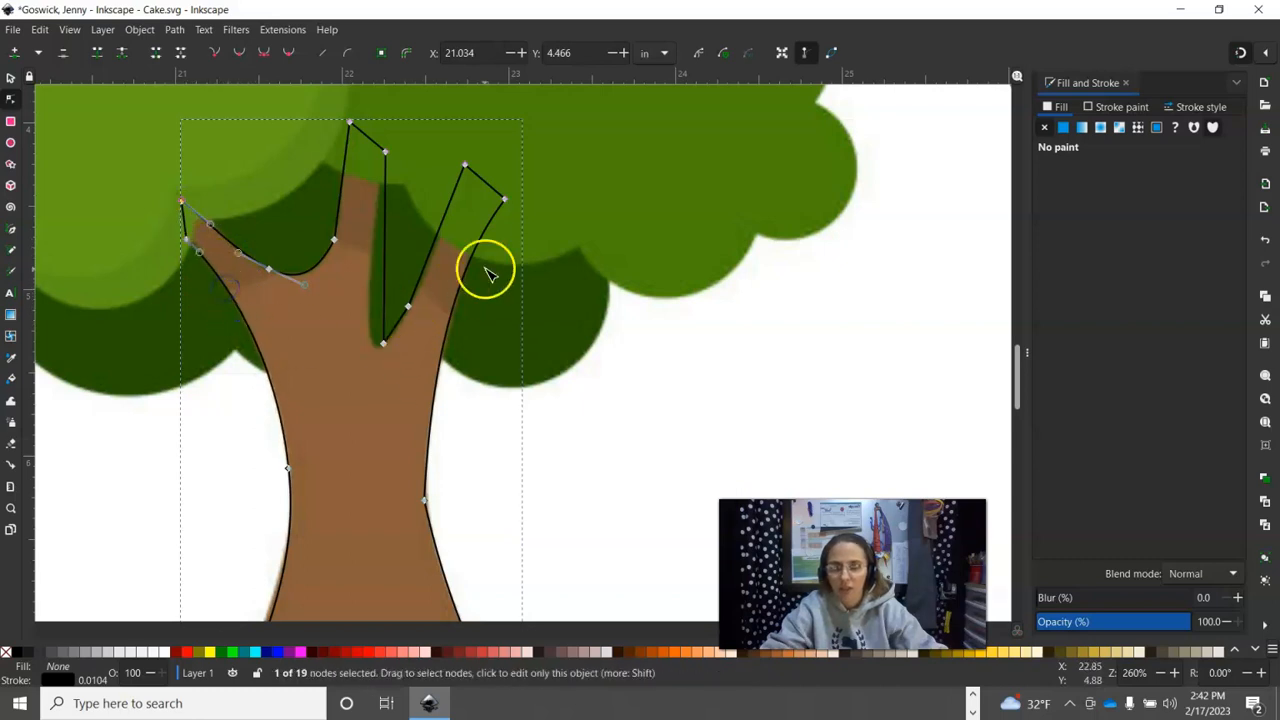
Curve the middle branch's right side down into the hollow beside the right branch
left_click_drag(385, 297, 368, 303)
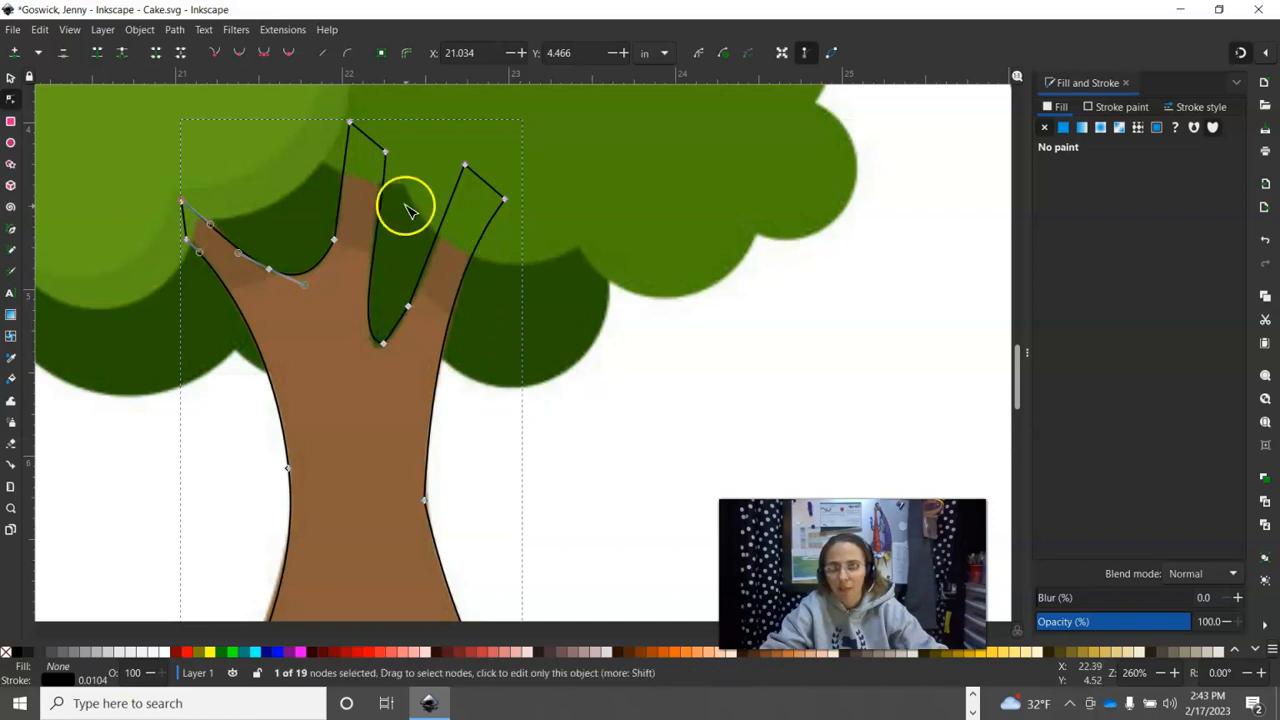
left_click_drag(387, 179, 381, 176)
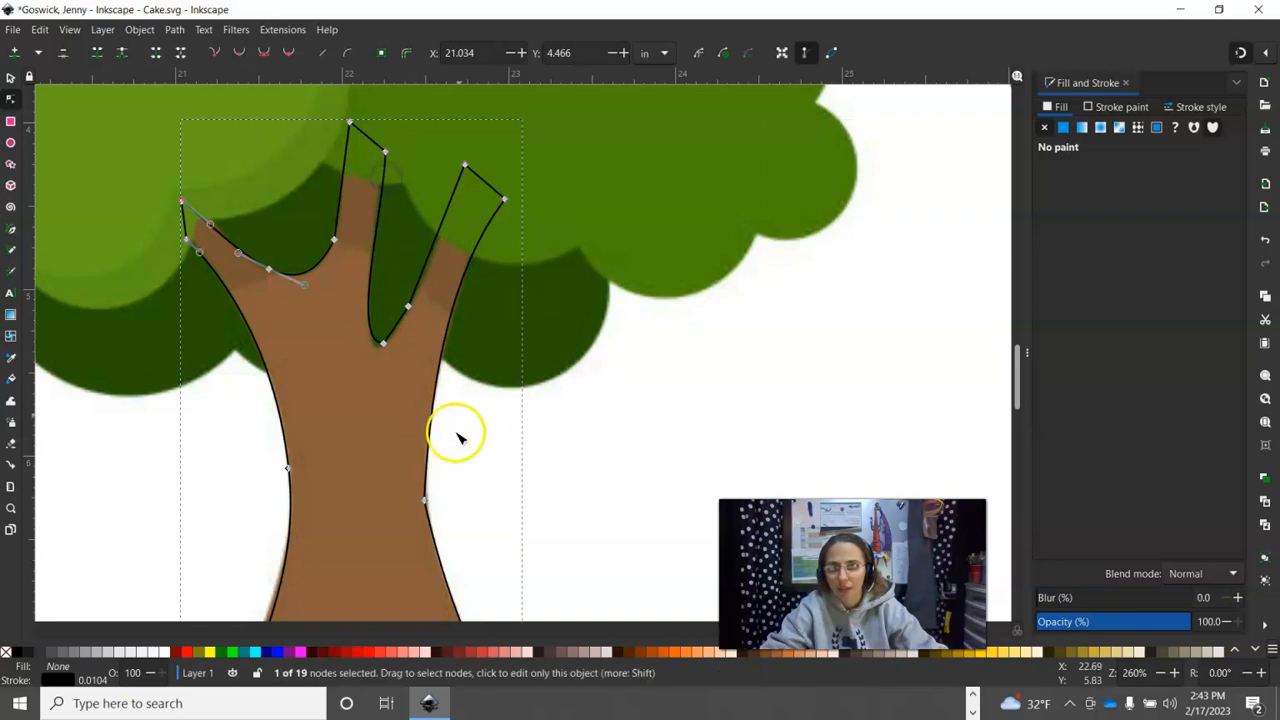
scroll(388, 436, "down", 8)
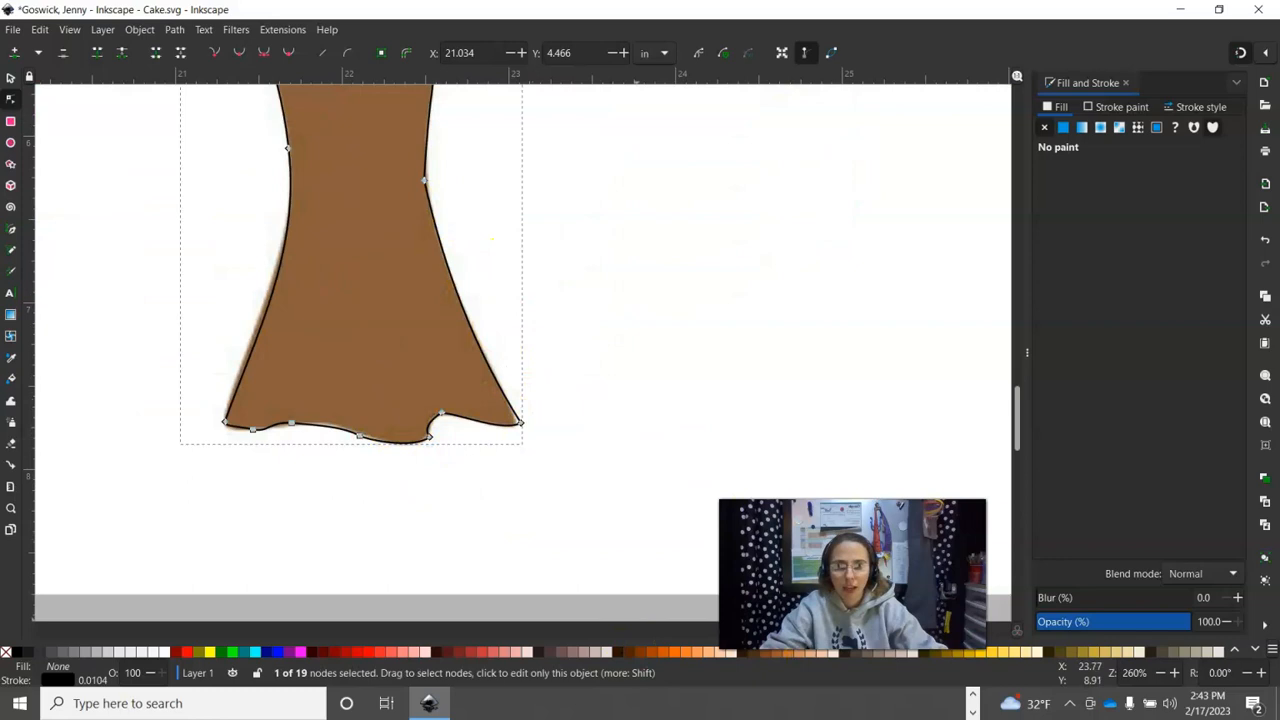
Give the trunk path a flat fill, move it aside, and sample the original trunk's brown (8b5f3cff) as its colour
left_click(1163, 672)
left_click(1163, 672)
left_click(1163, 672)
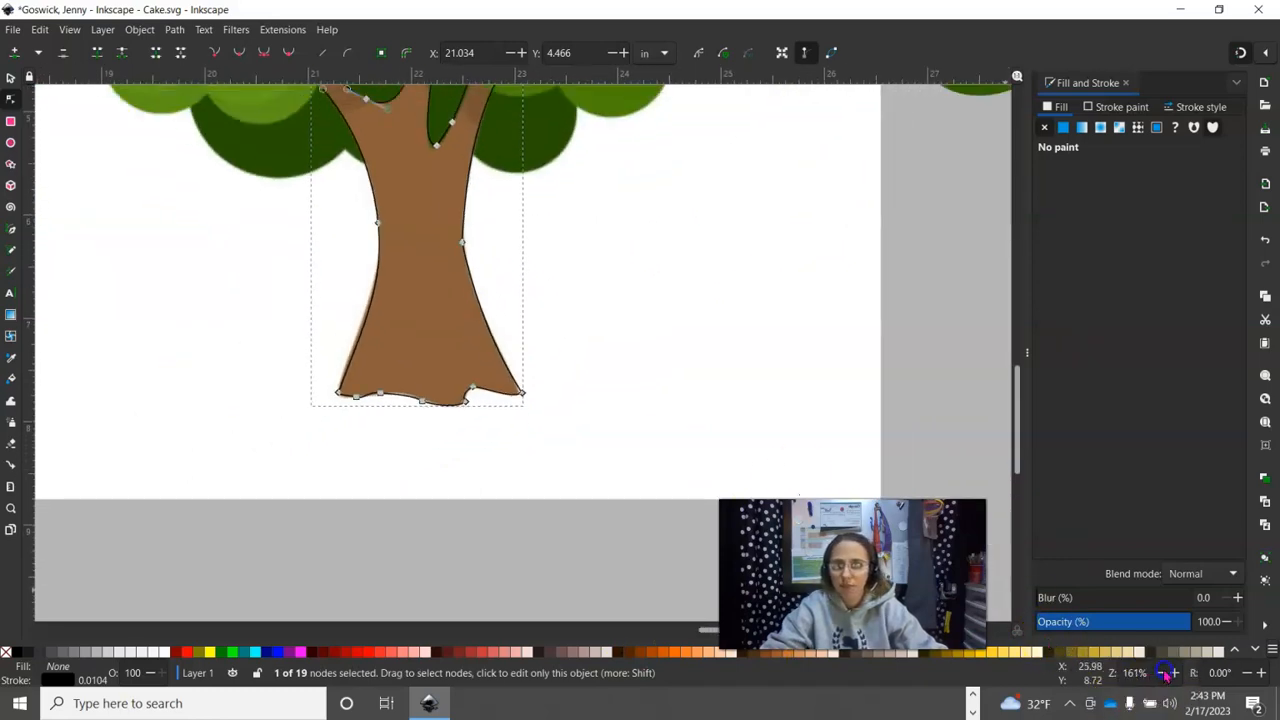
left_click(1163, 672)
left_click(1163, 672)
left_click_drag(643, 294, 649, 445)
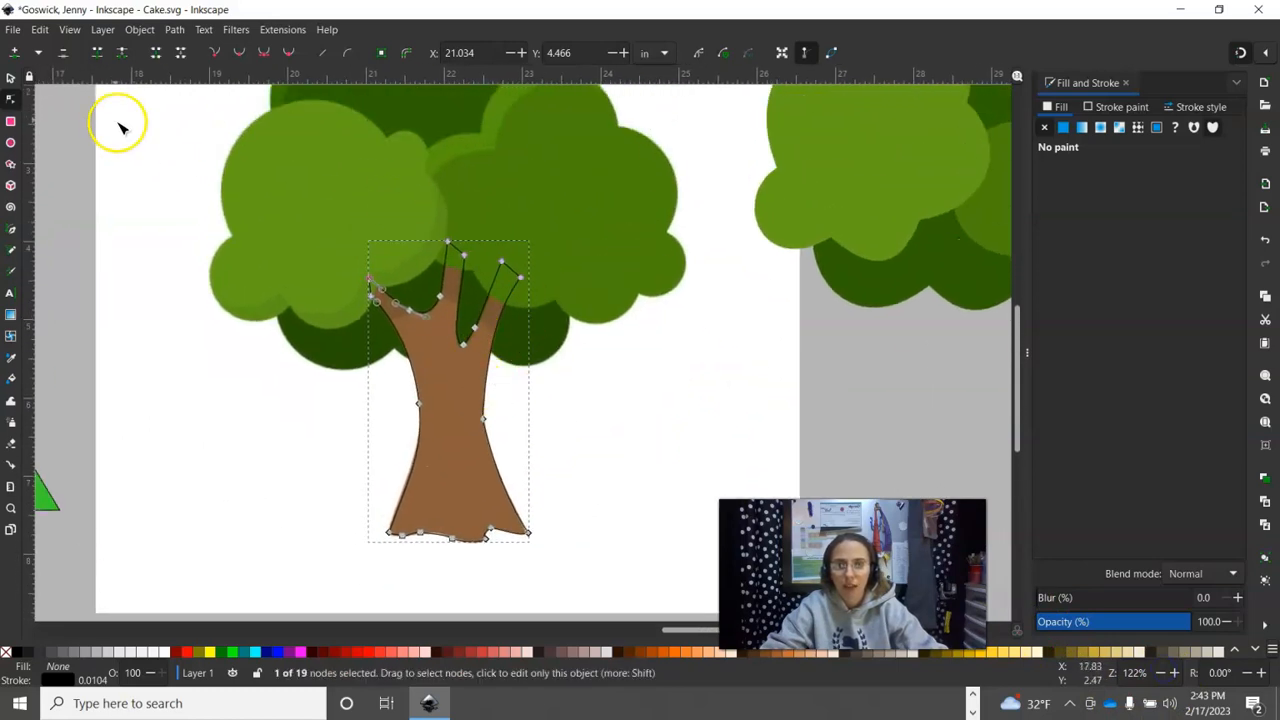
left_click(11, 77)
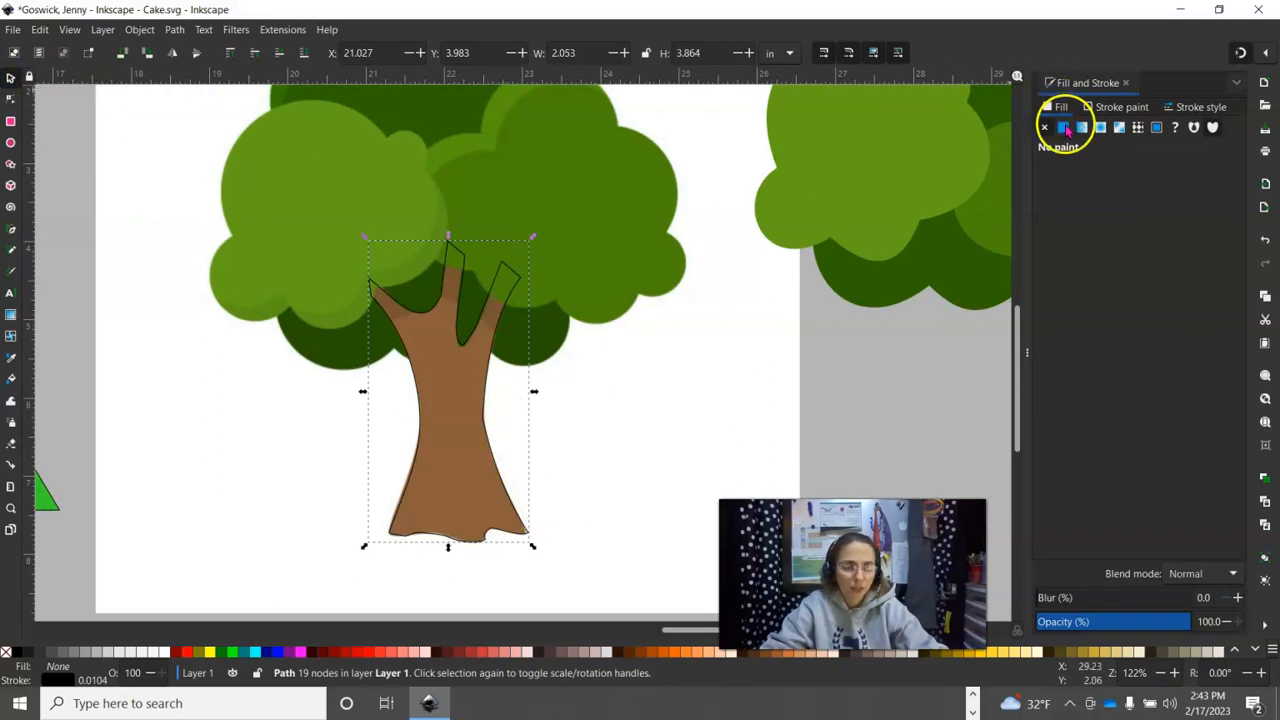
left_click(1062, 126)
left_click_drag(428, 450, 547, 435)
left_click(1076, 545)
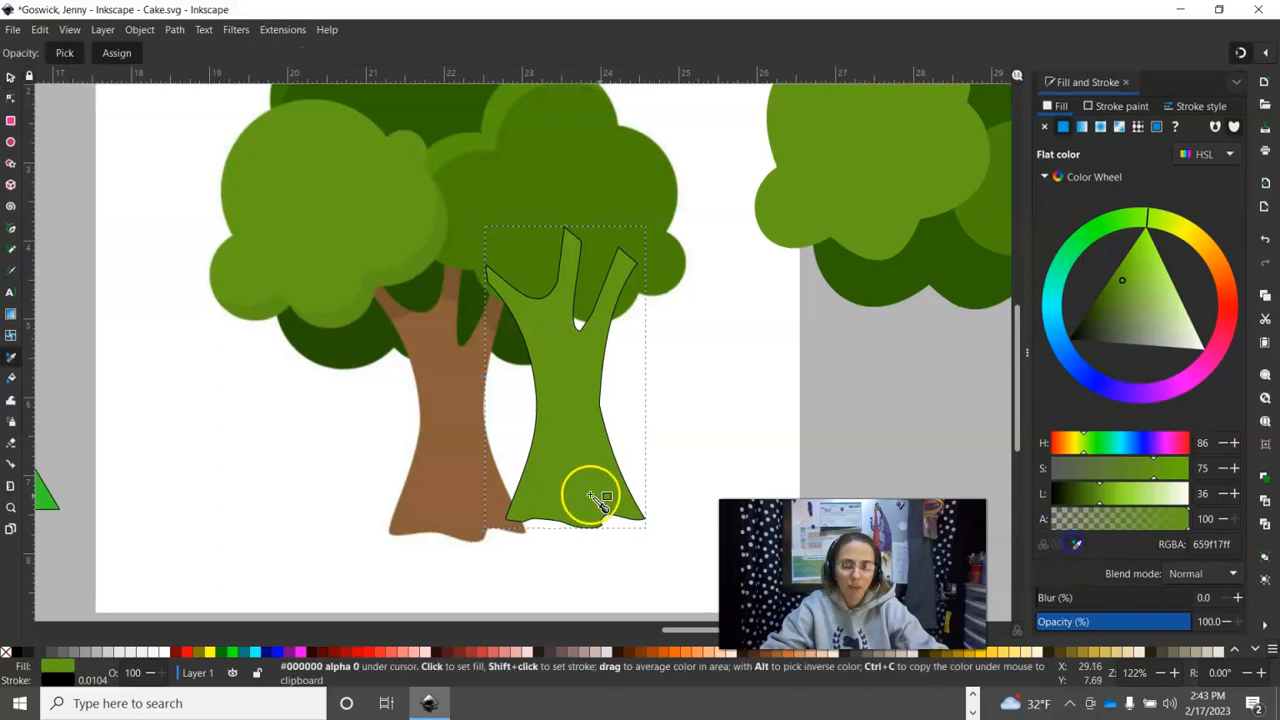
left_click(449, 491)
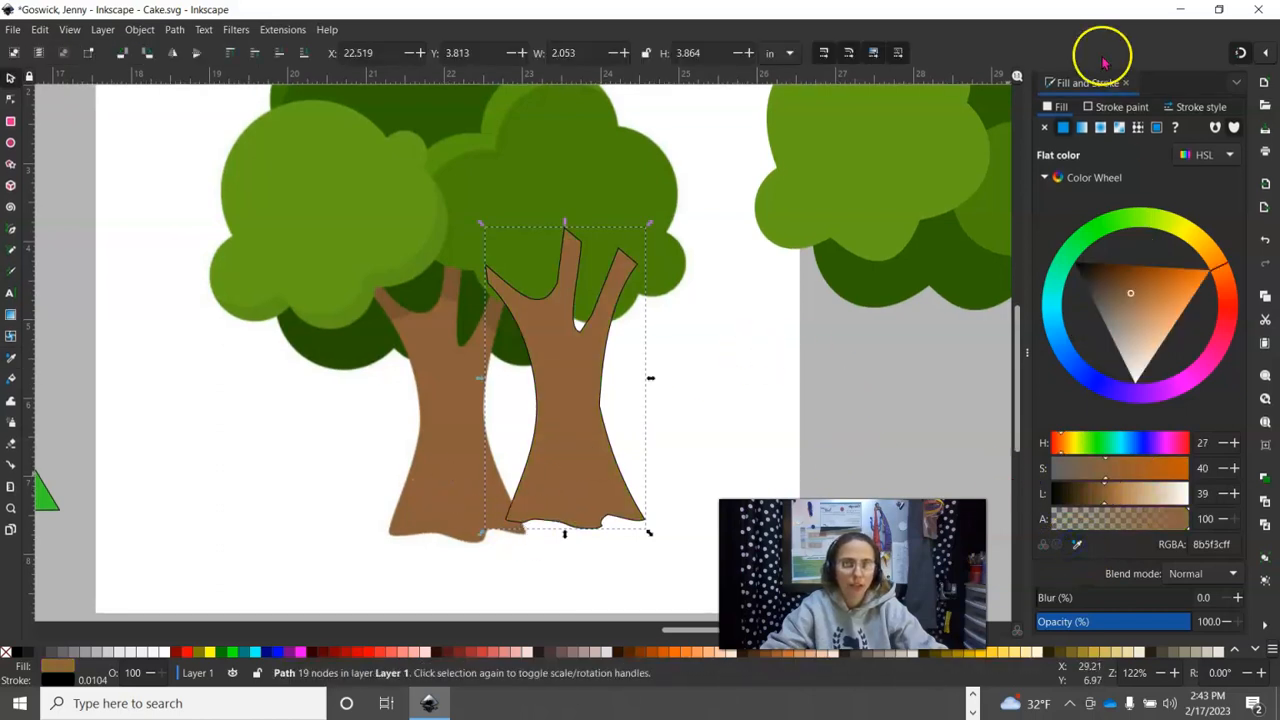
Remove the trunk's stroke and move it back over the original trunk
left_click(1100, 107)
left_click(1044, 128)
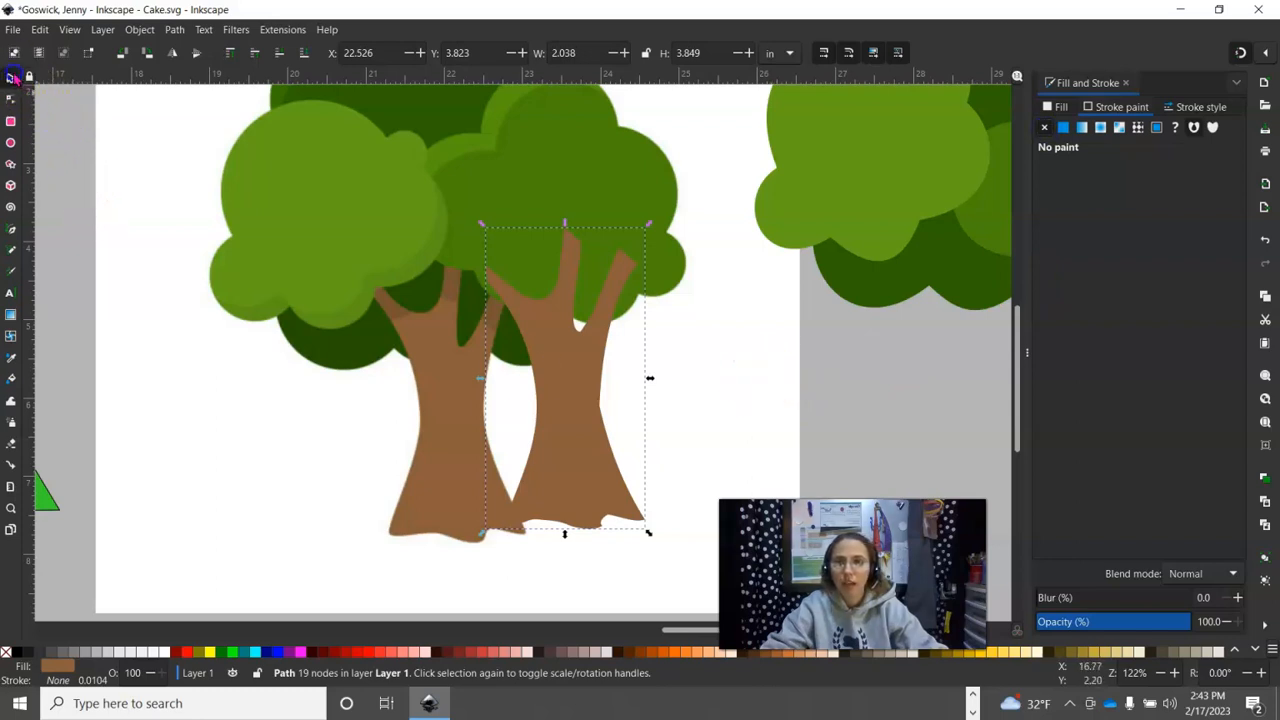
left_click_drag(559, 374, 438, 388)
Move the traced light, medium and dark green foliage shapes back onto the tree at their original places
scroll(800, 310, "up", 2)
left_click_drag(850, 202, 321, 265)
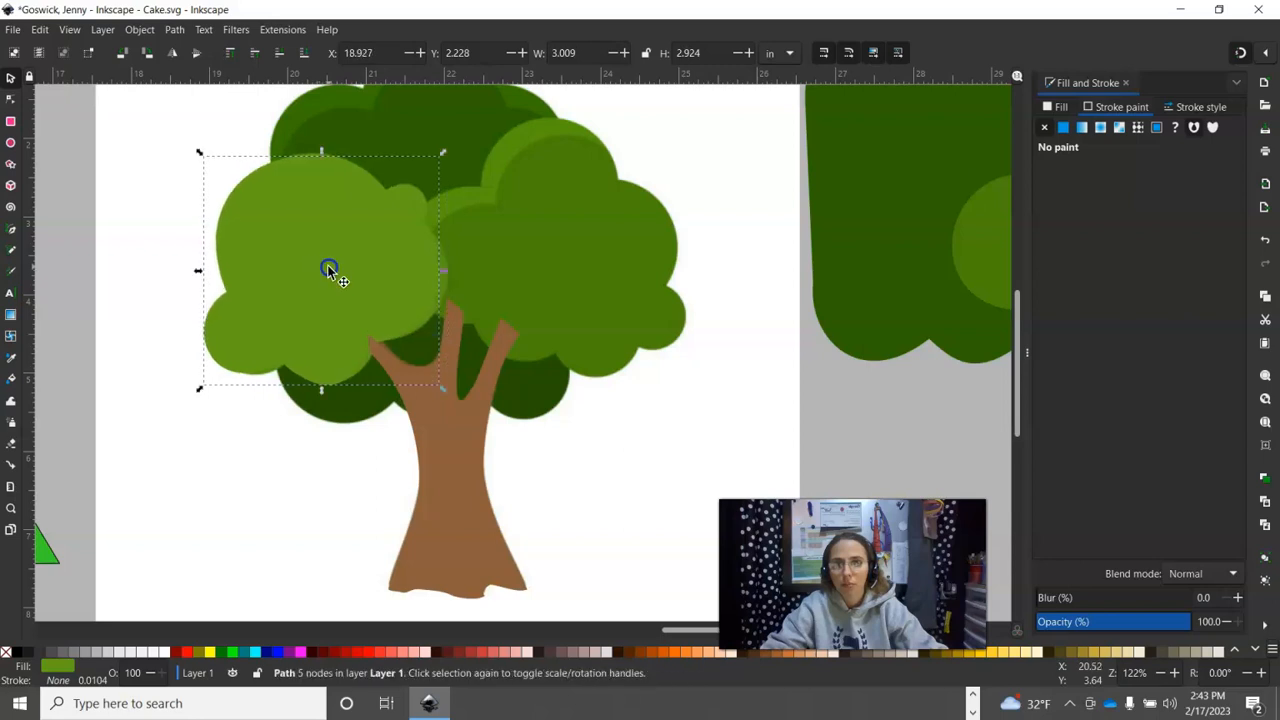
left_click_drag(974, 230, 406, 243)
left_click_drag(892, 176, 367, 238)
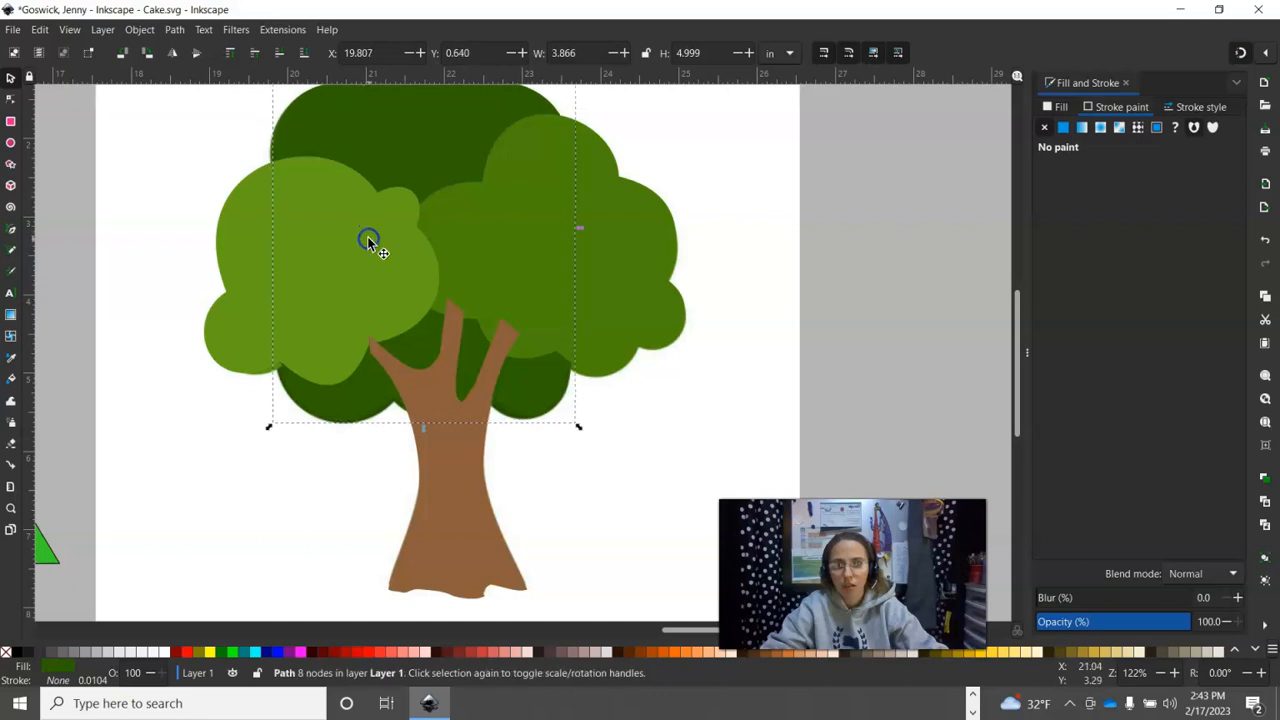
Move the embedded reference image out from behind the traced tree and delete it
scroll(877, 277, "up", 1)
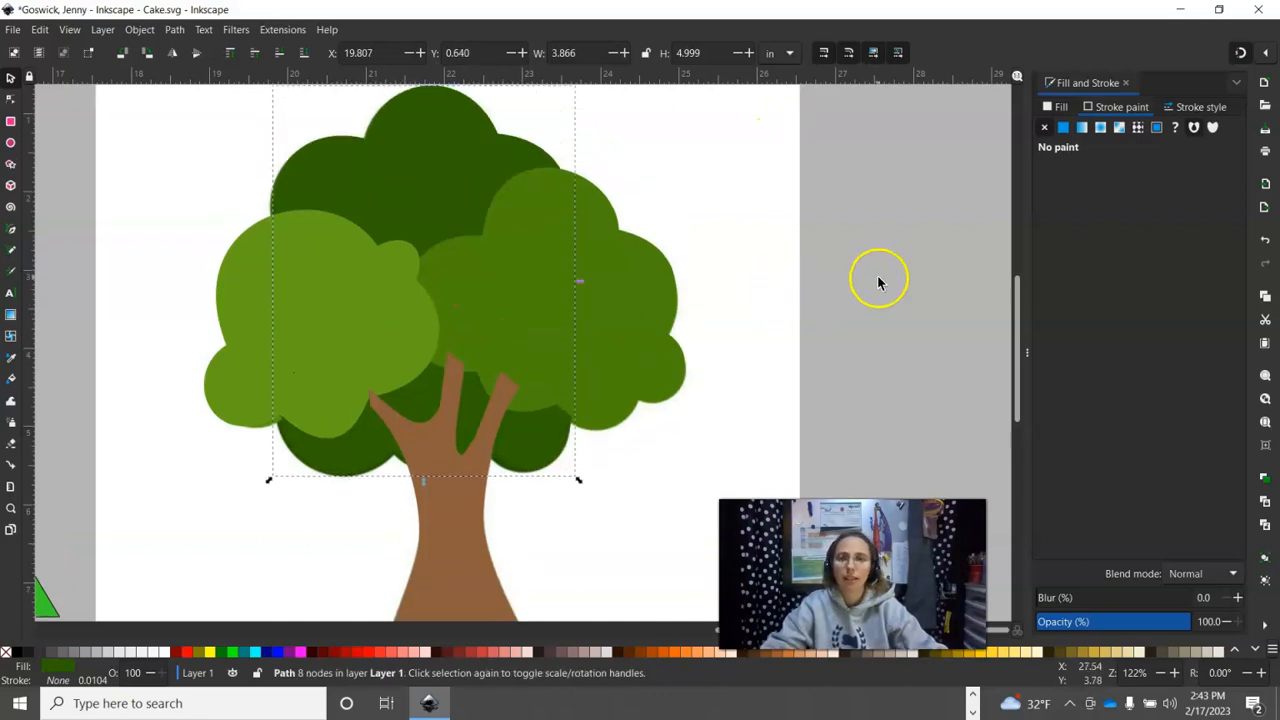
scroll(1138, 672, "down", 3)
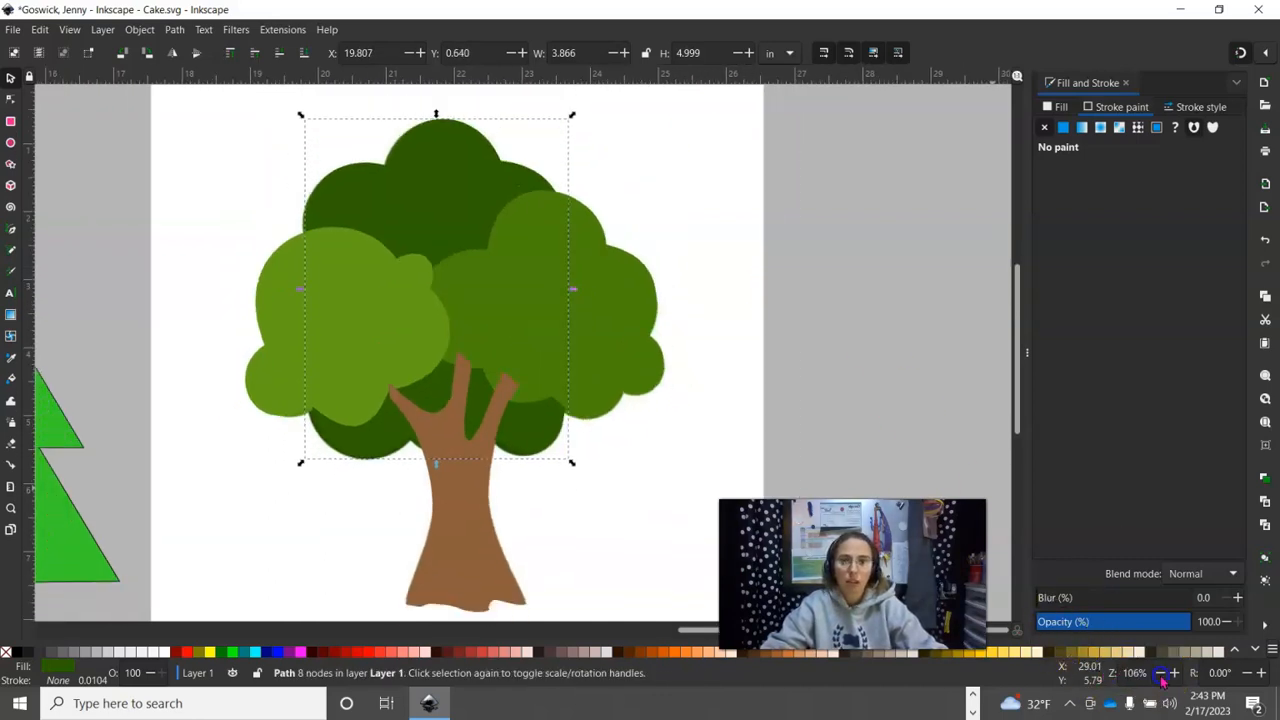
left_click(791, 267)
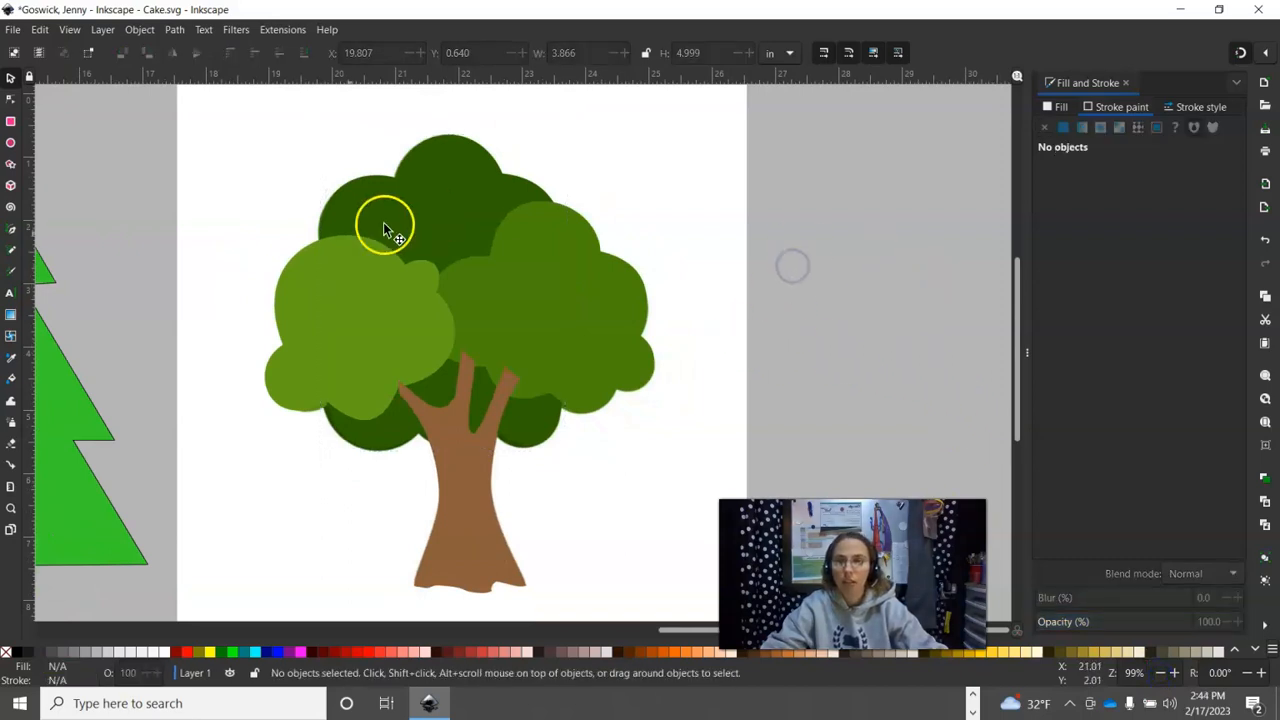
left_click(628, 489)
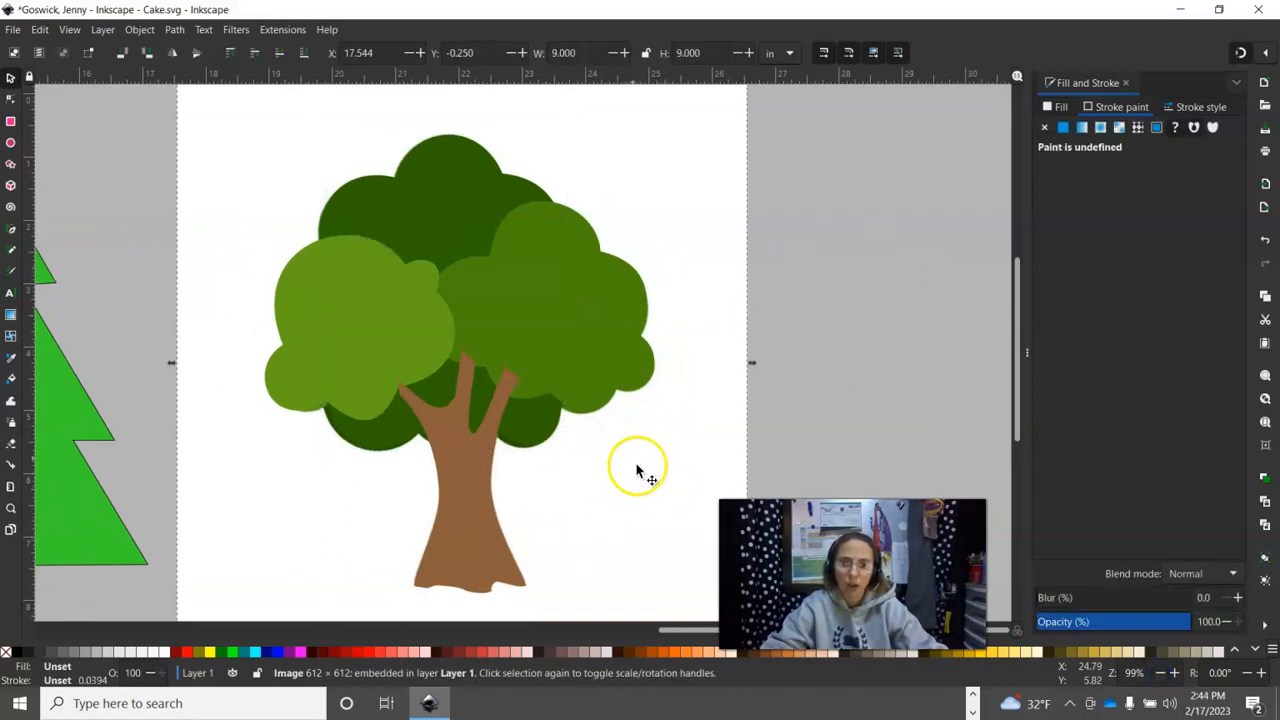
left_click_drag(608, 476, 980, 369)
key("Delete")
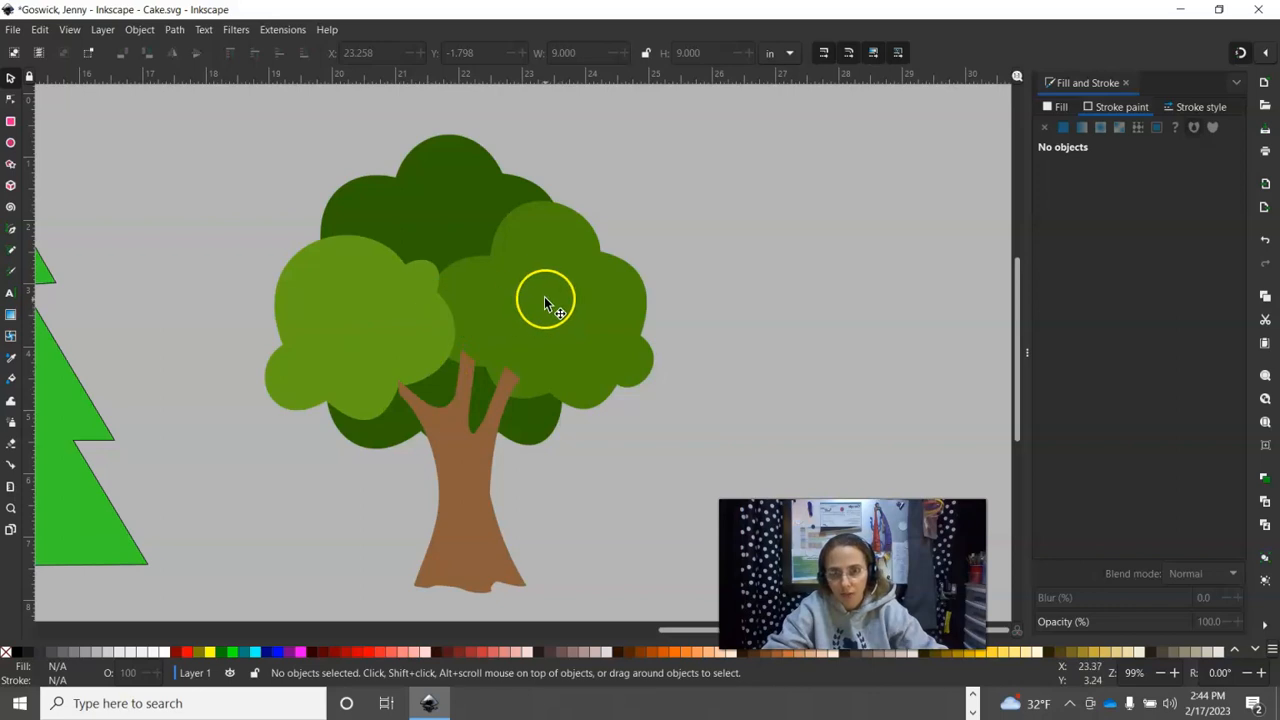
Raise the medium green foliage to the top of the stack, with the light green foliage raised above it
left_click(322, 326)
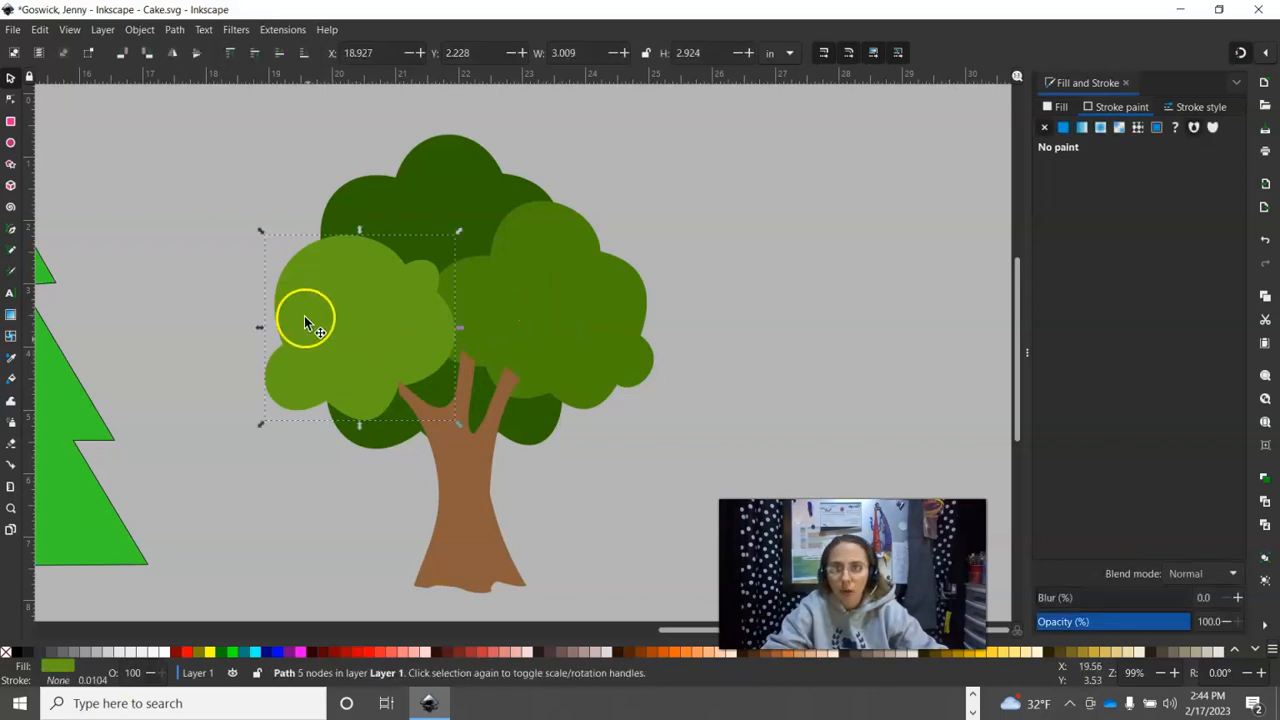
left_click(233, 54)
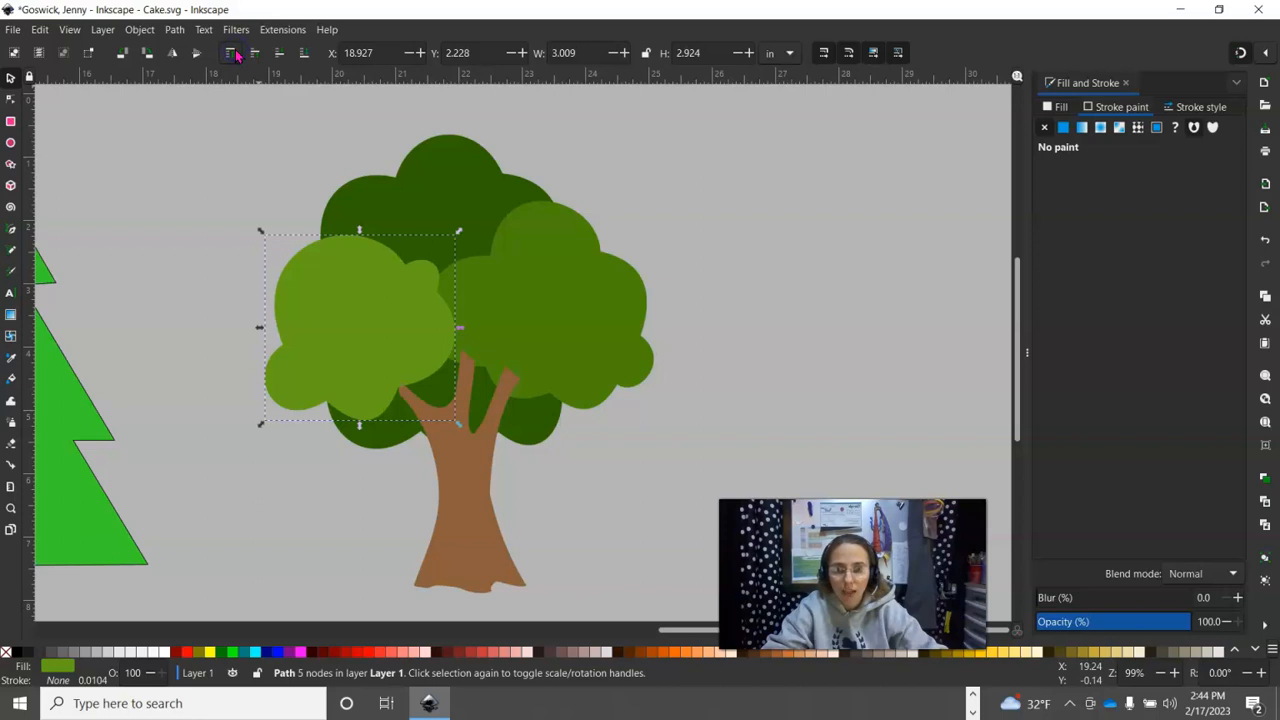
left_click(555, 318)
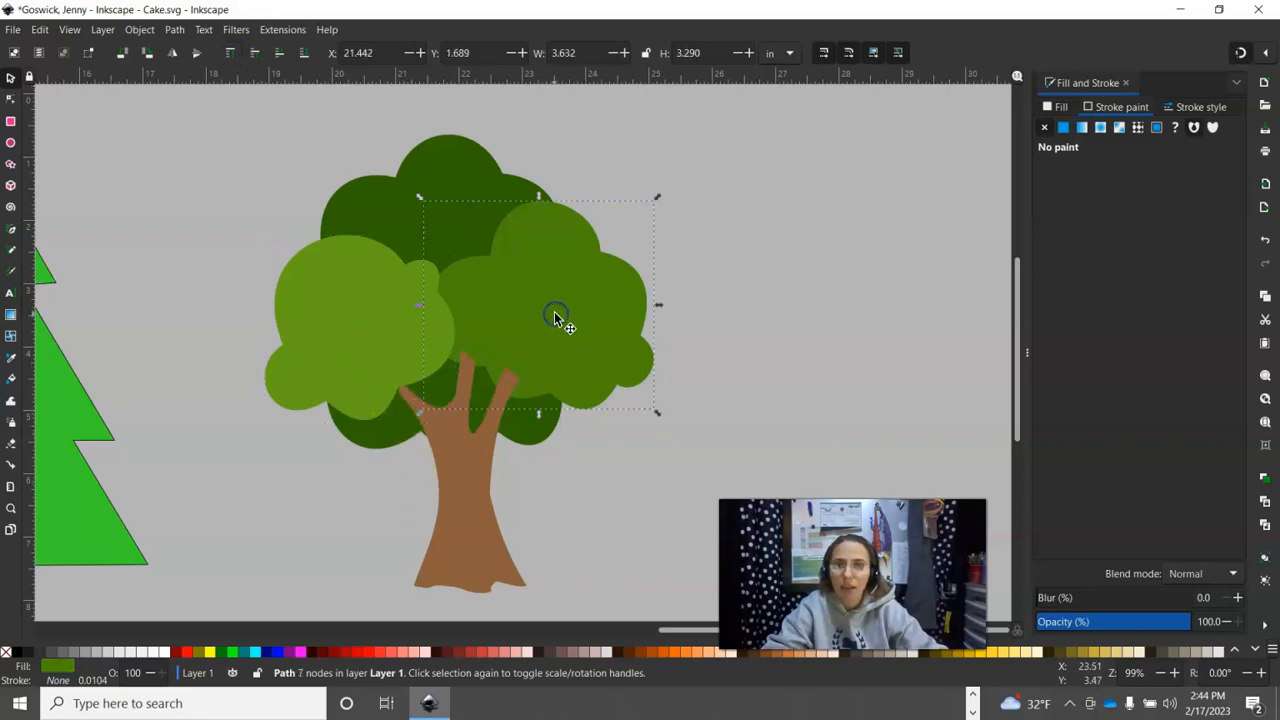
left_click(233, 54)
left_click(344, 203)
left_click(365, 328)
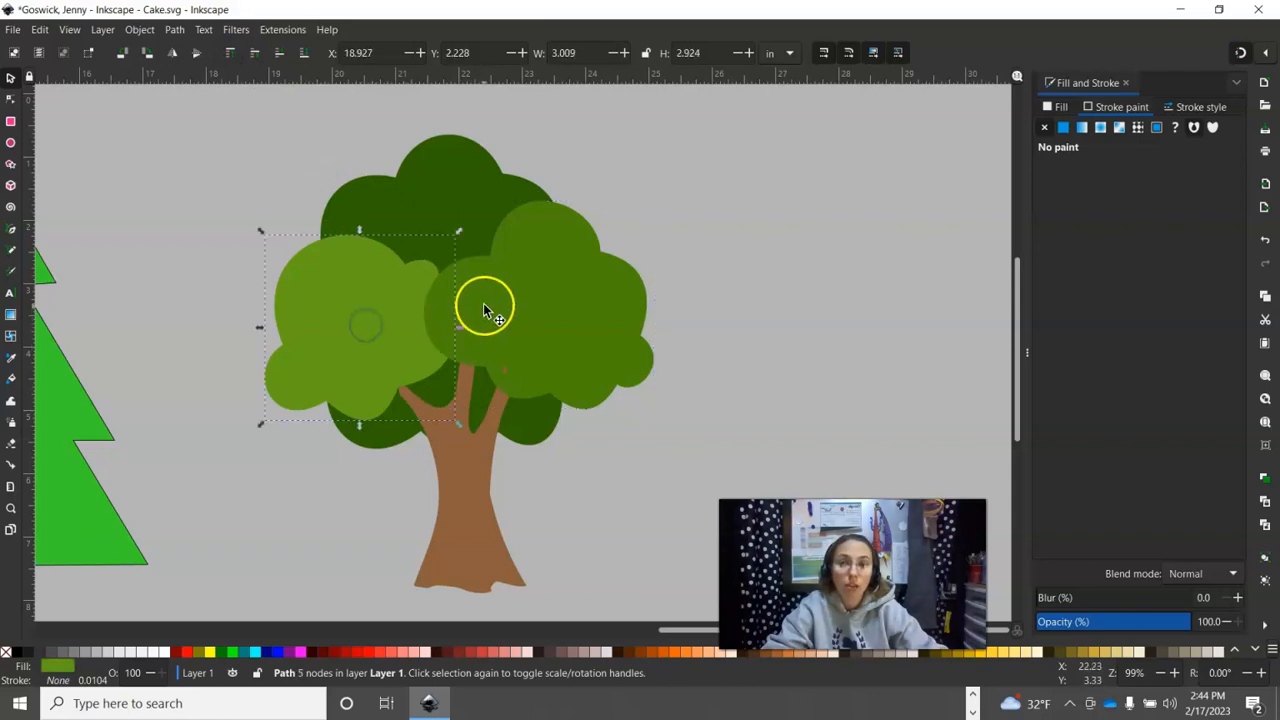
left_click(230, 53)
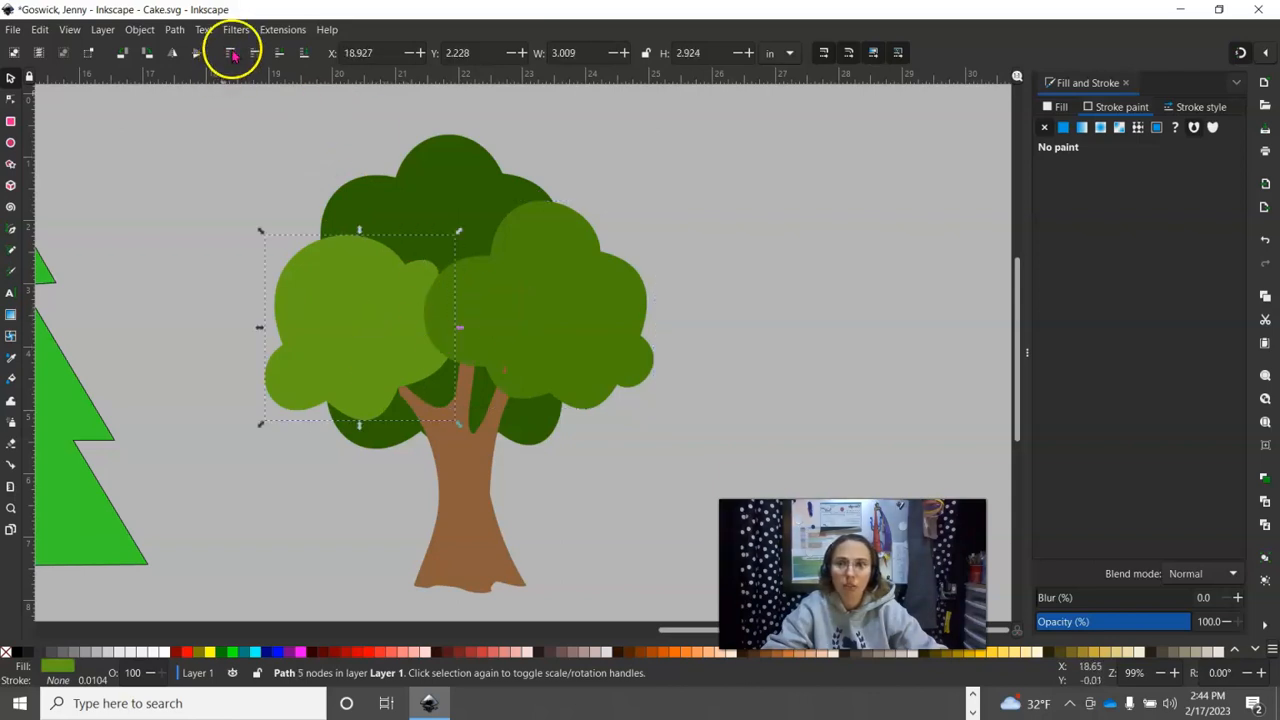
Nudge the light green foliage three steps right and one step down, to X 18.990 and Y 2.249 in
left_click(400, 342)
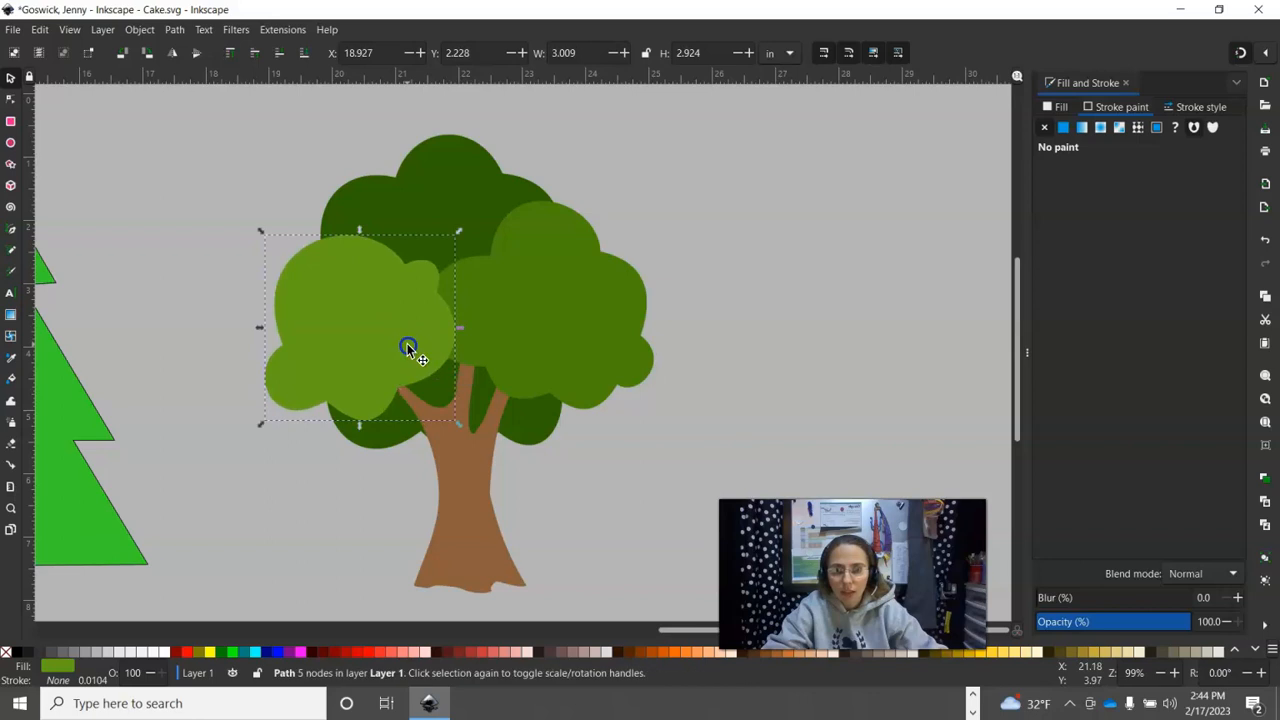
key("Right")
key("Right")
key("Right")
key("Down")
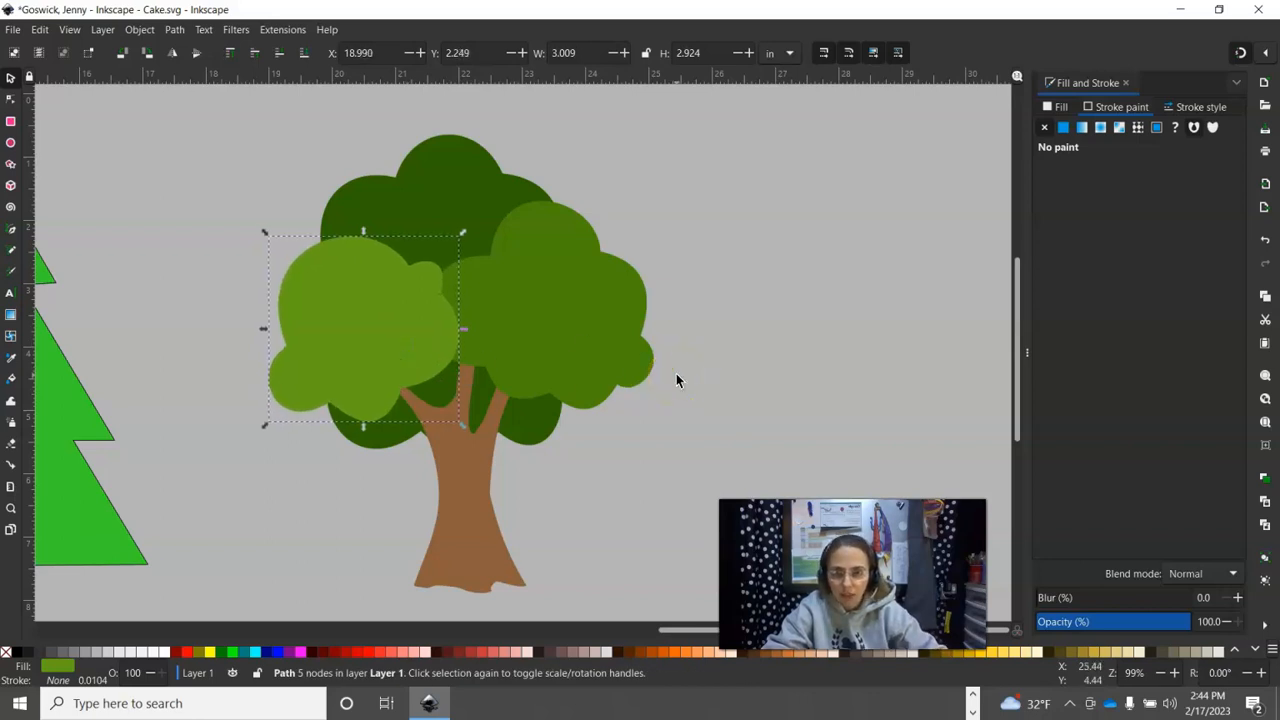
Deselect the light green foliage and save the finished tree drawing to its existing SVG file
left_click(771, 243)
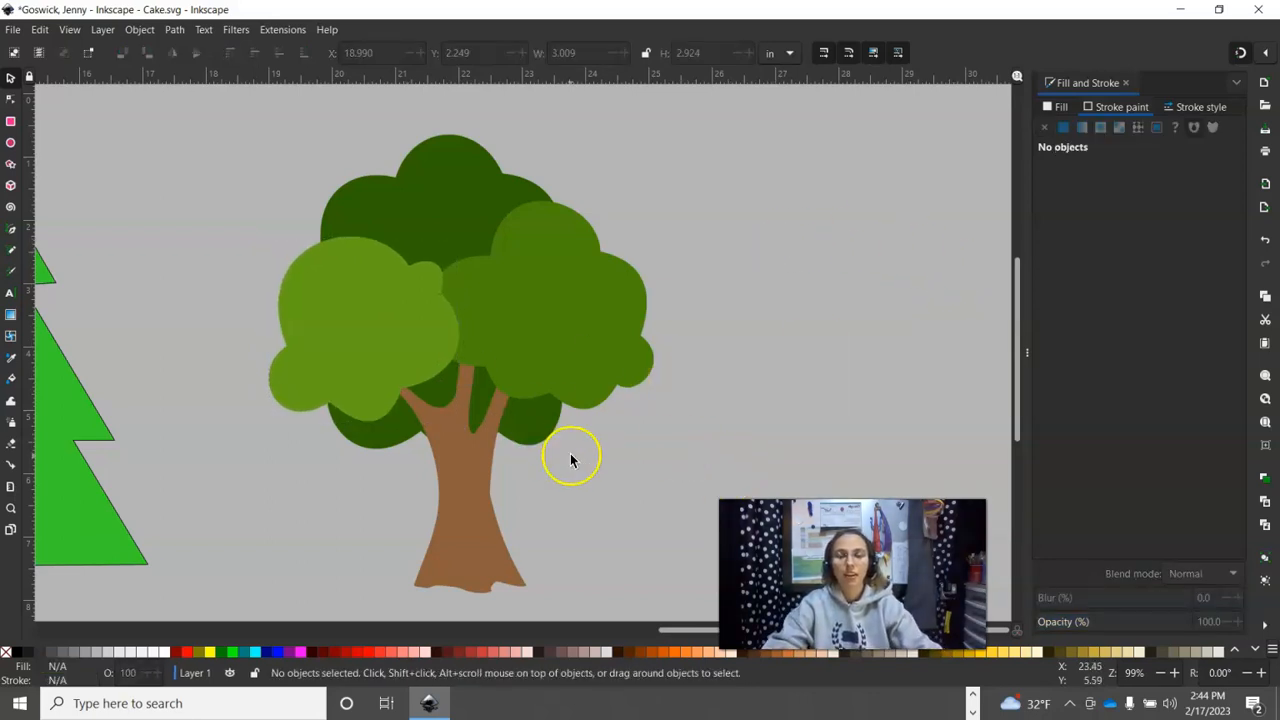
left_click(1160, 672)
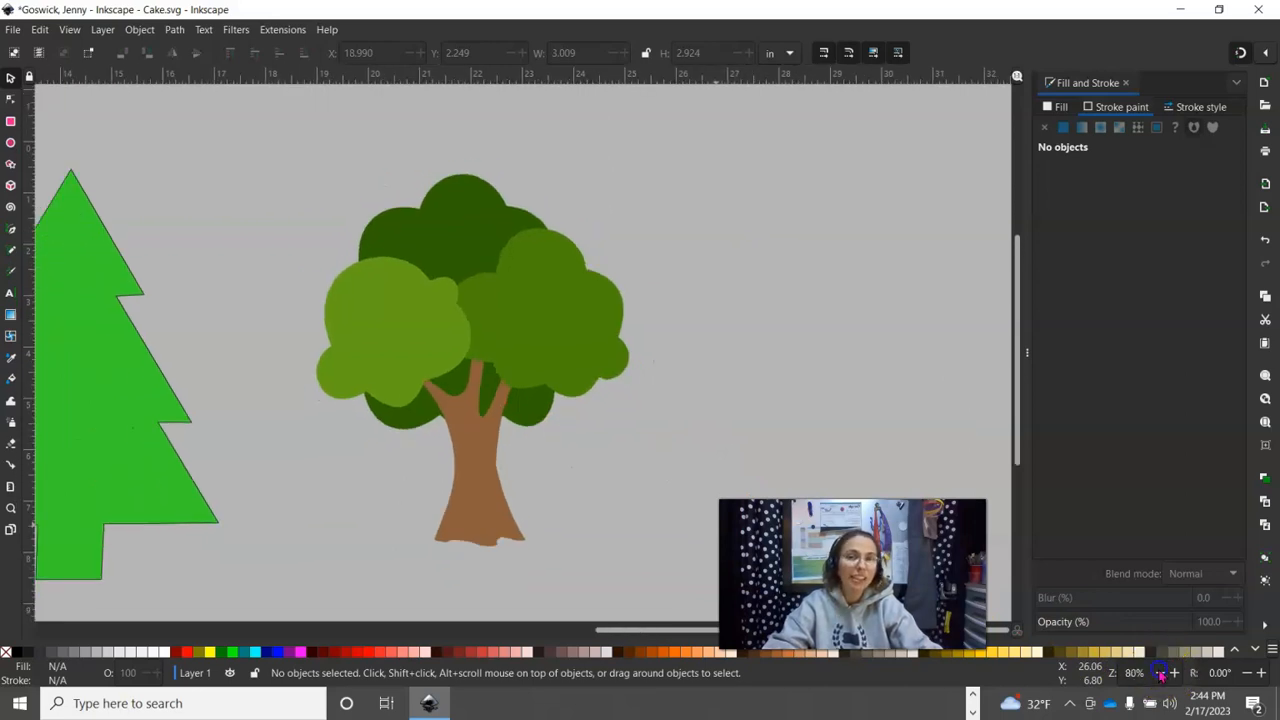
left_click(1160, 672)
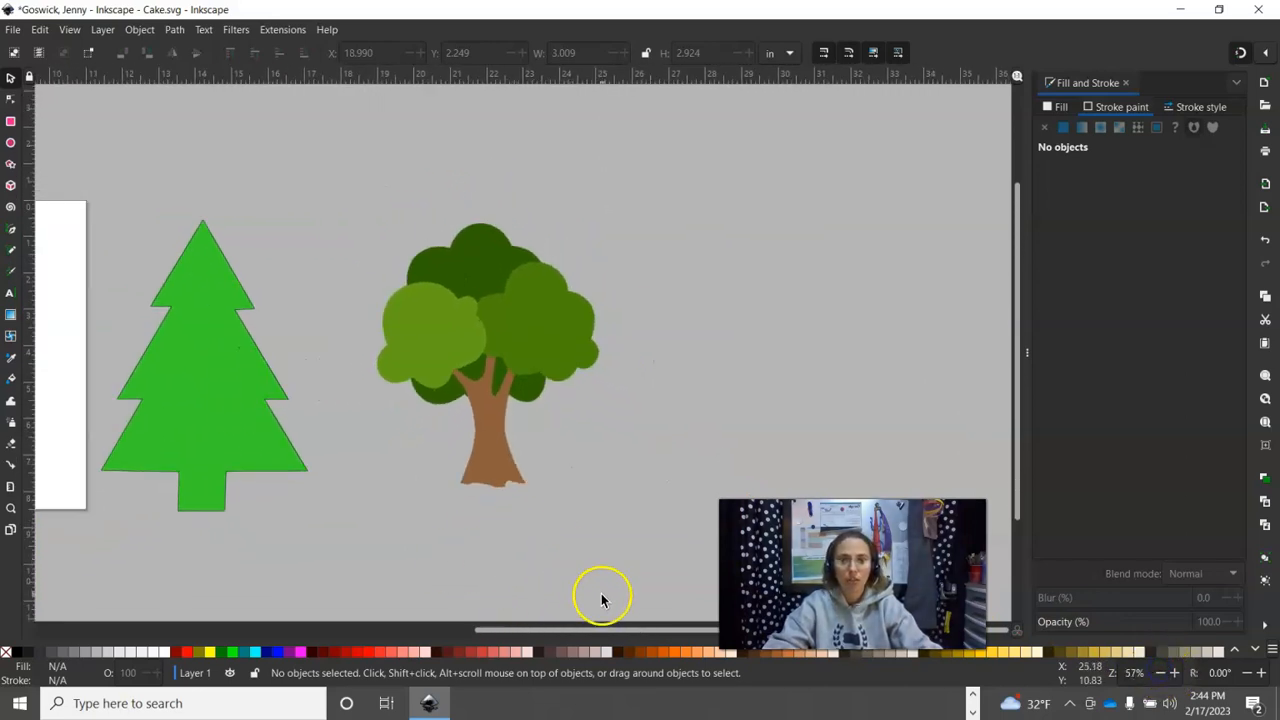
left_click_drag(614, 630, 473, 634)
scroll(487, 543, "down", 1)
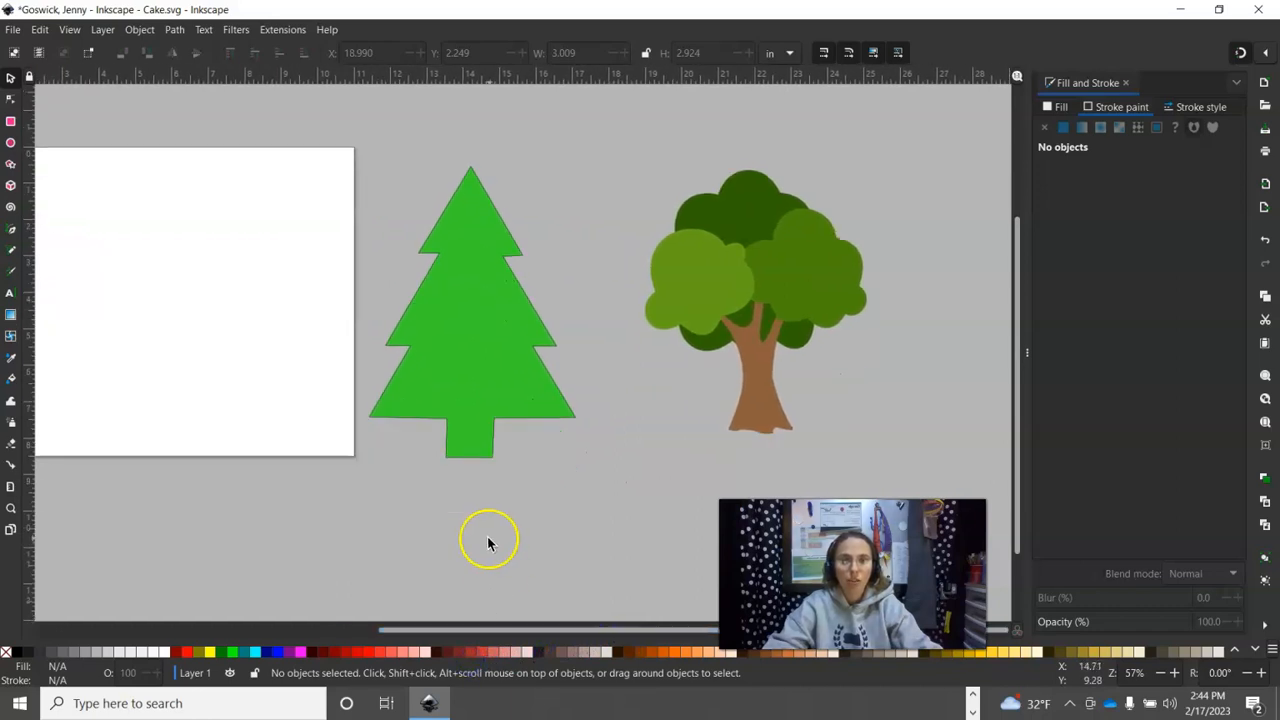
left_click_drag(563, 629, 500, 636)
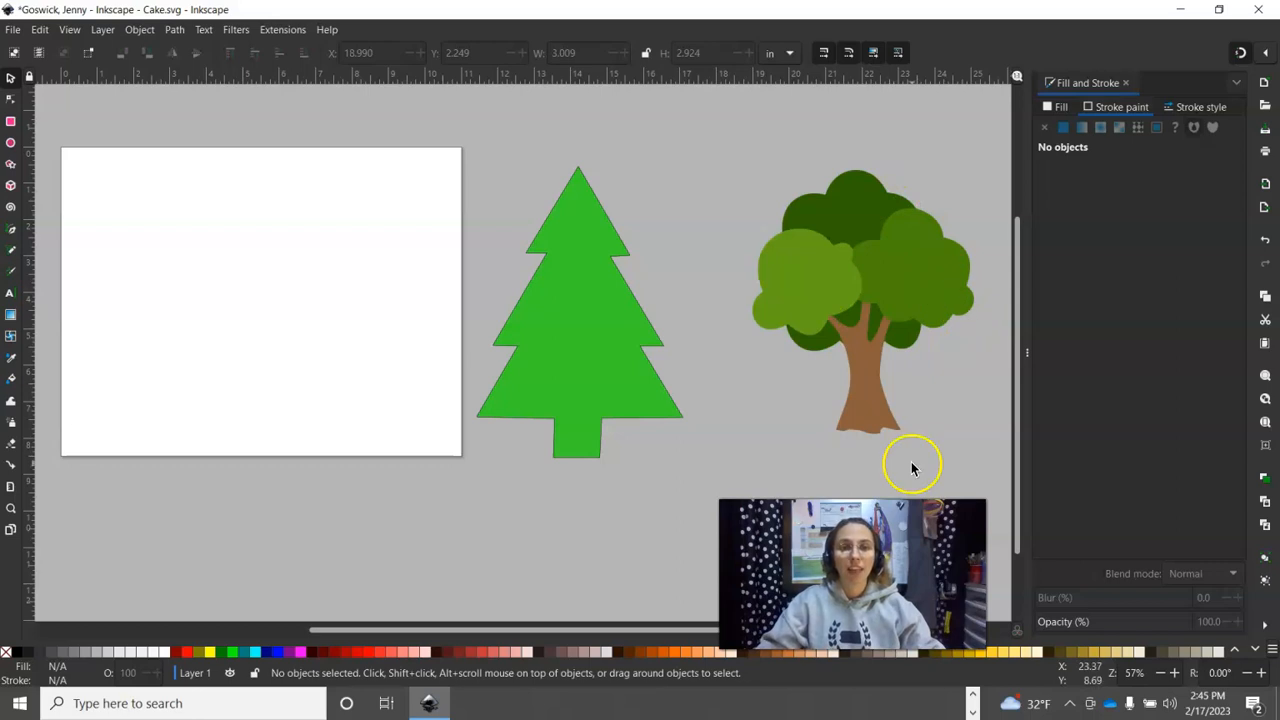
left_click(13, 29)
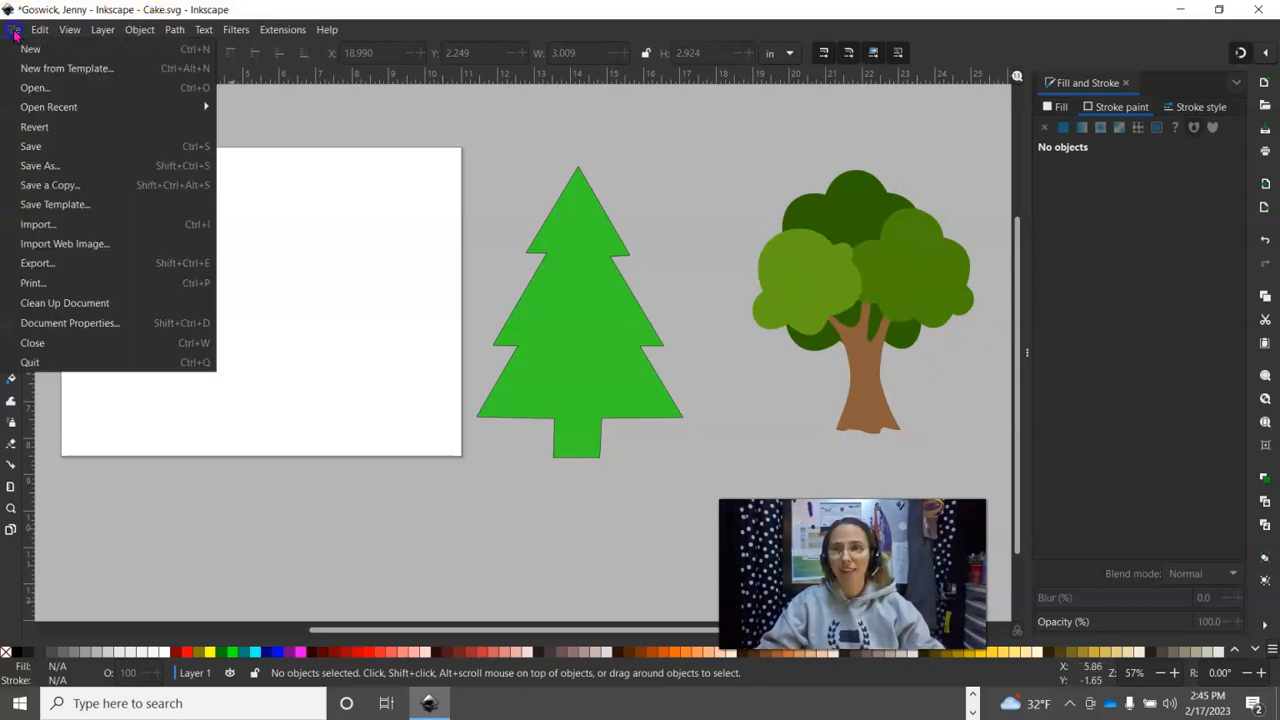
left_click(64, 146)
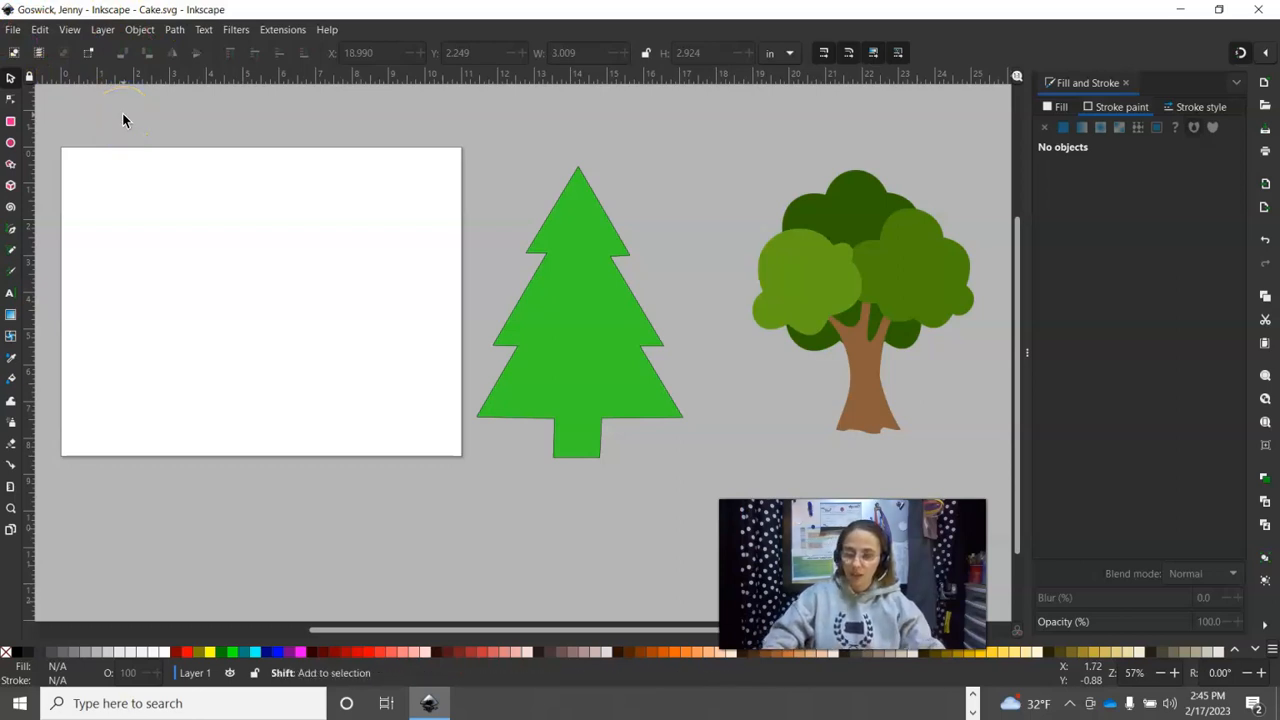
Capture a screen snip of the canvas with the blank page and both trees, and open it in Snip & Sketch
key("super+shift+s")
left_click_drag(5, 10, 1036, 668)
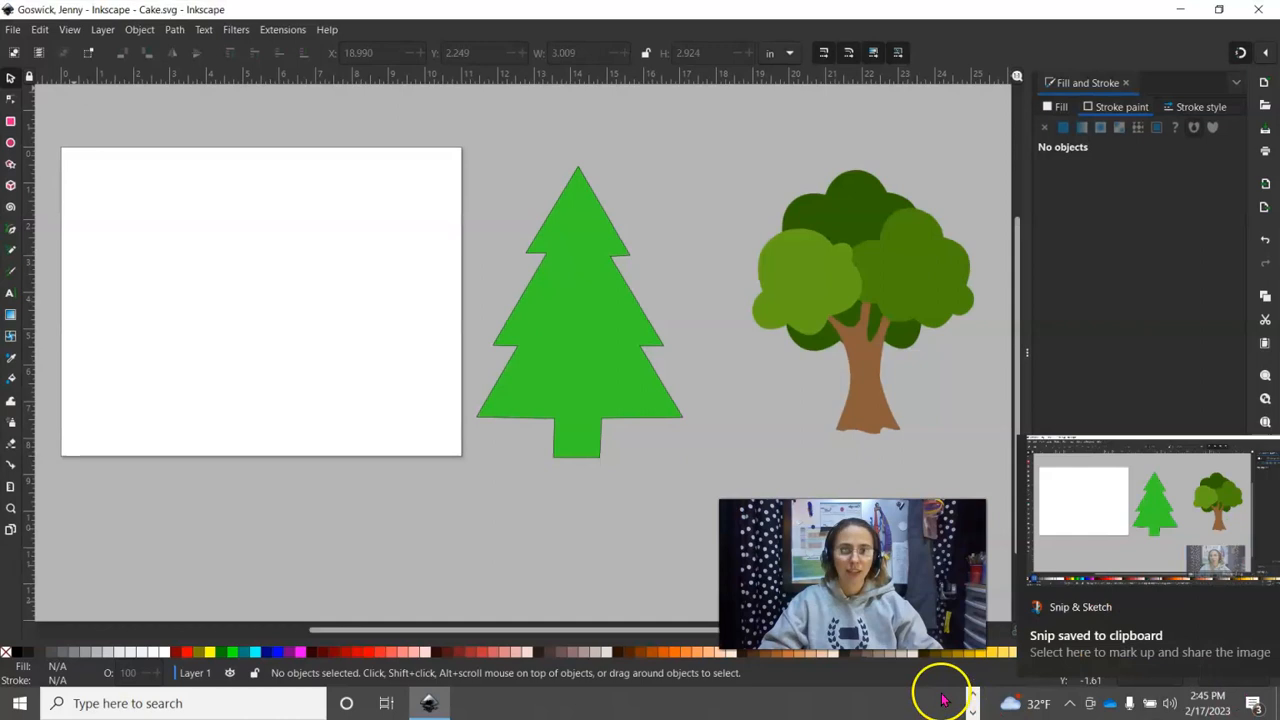
left_click(1071, 537)
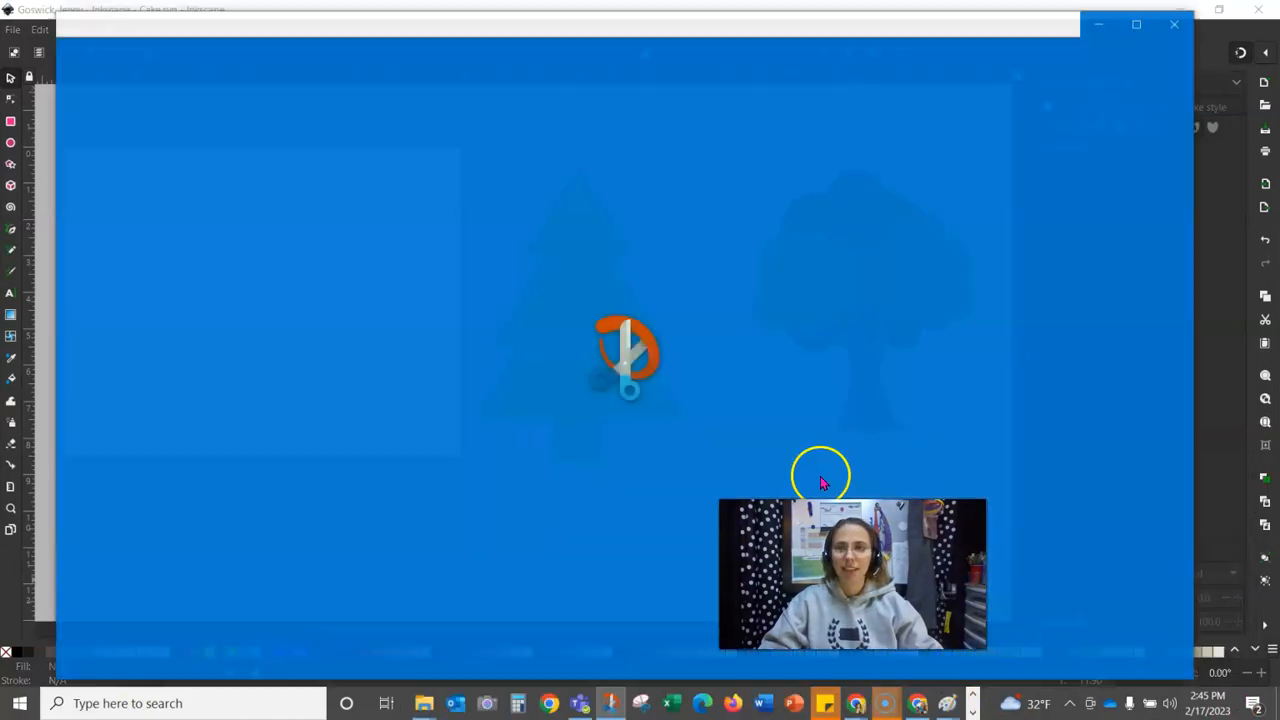